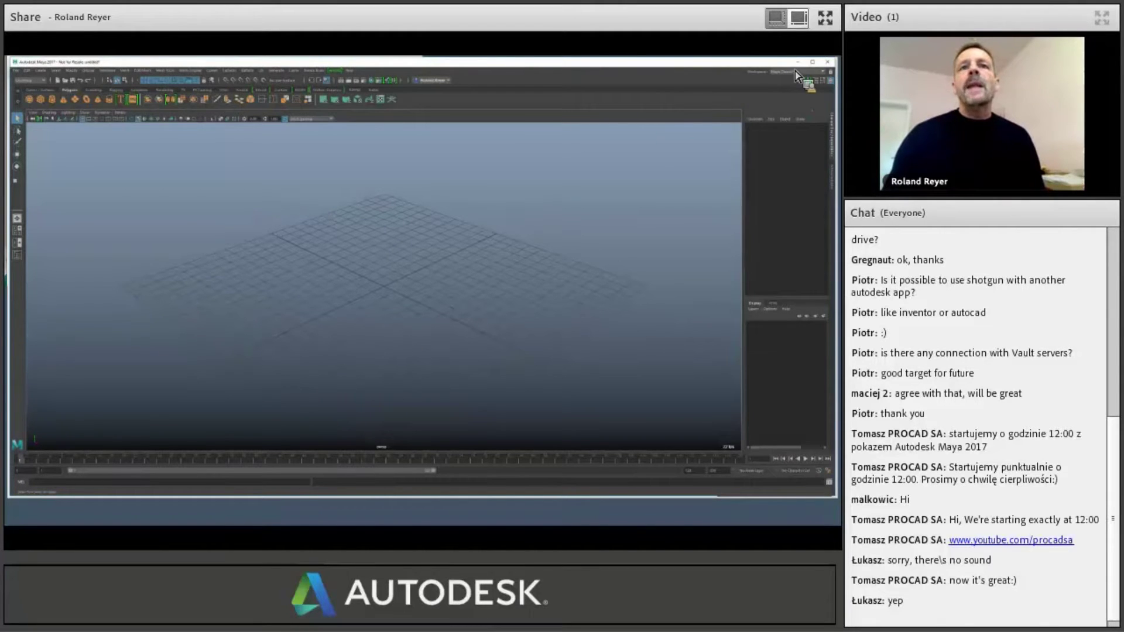
- Switch to the MASH workspace, docking the MASH Editor, Outliner and Attribute Editor on the right
click(824, 72)
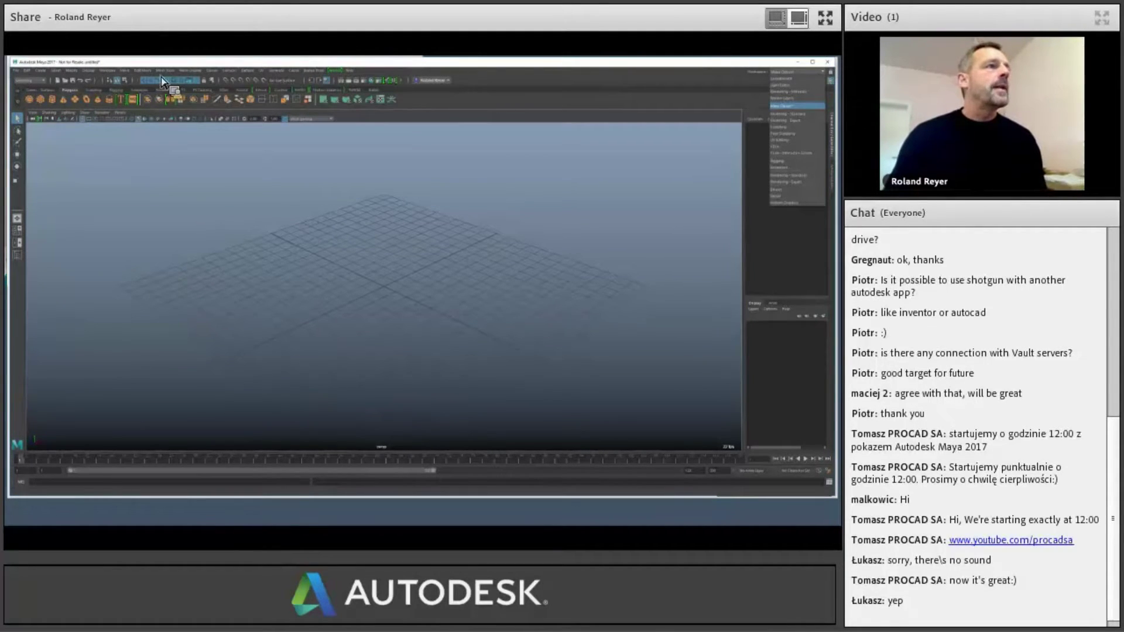
click(108, 71)
mouse_move(124, 86)
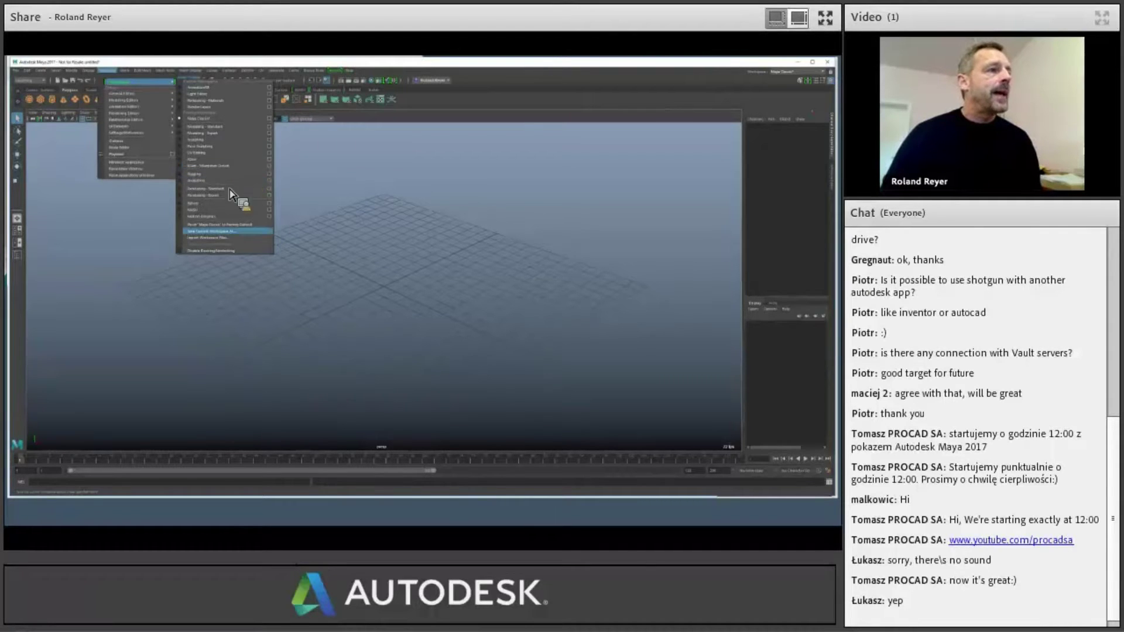
click(215, 210)
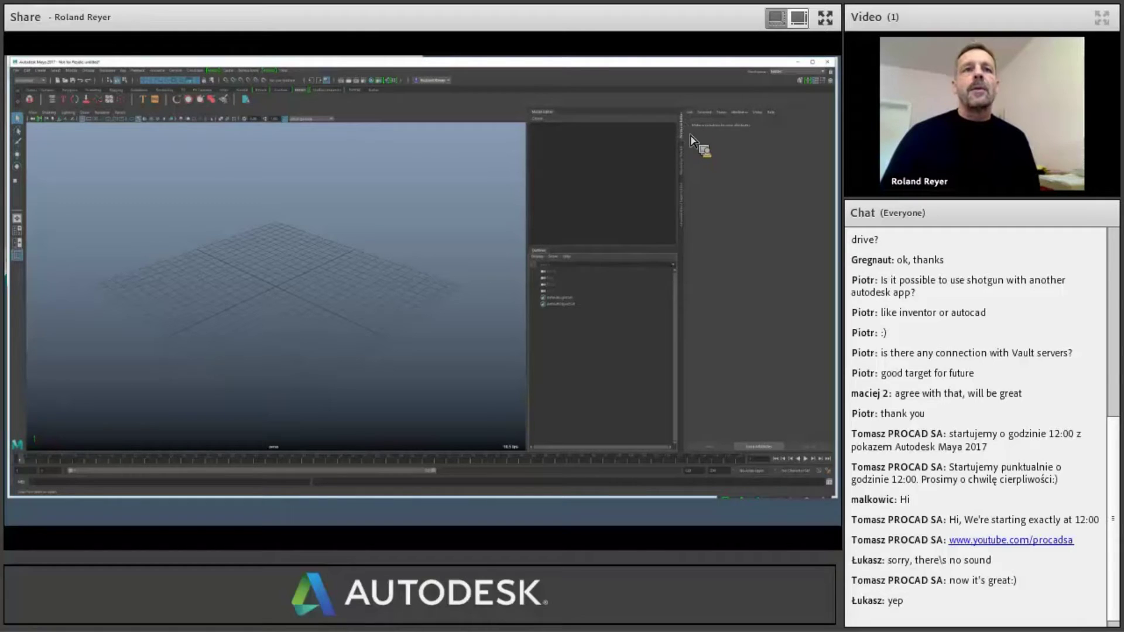
- Create pCube1 from the Polygons shelf, then browse other shelf tabs and the menu-set list
click(73, 90)
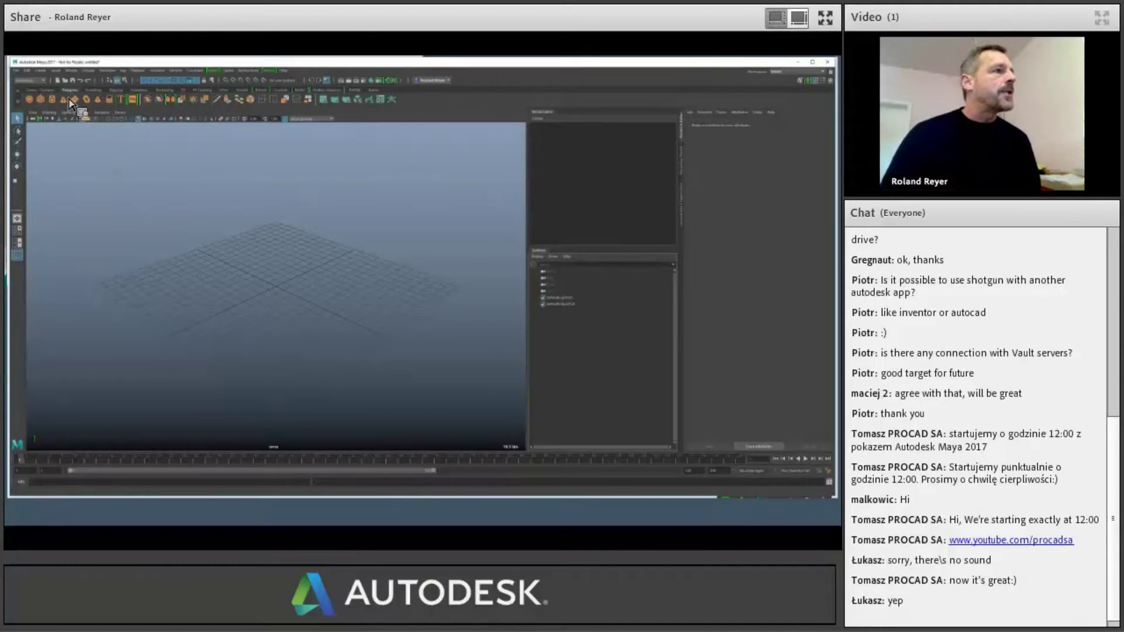
click(41, 100)
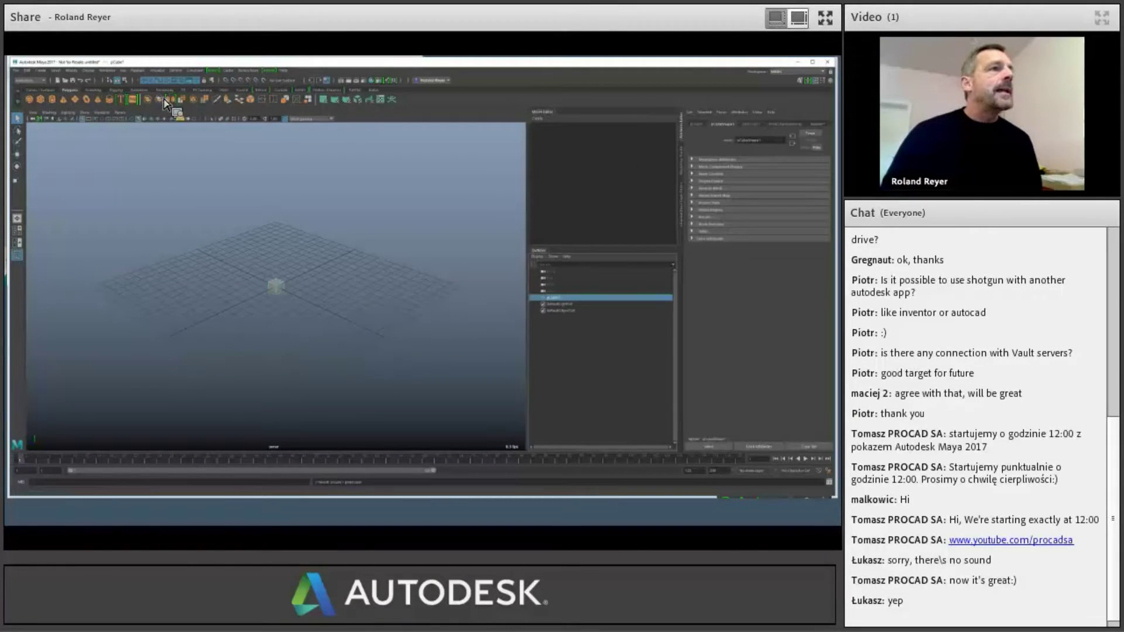
click(224, 90)
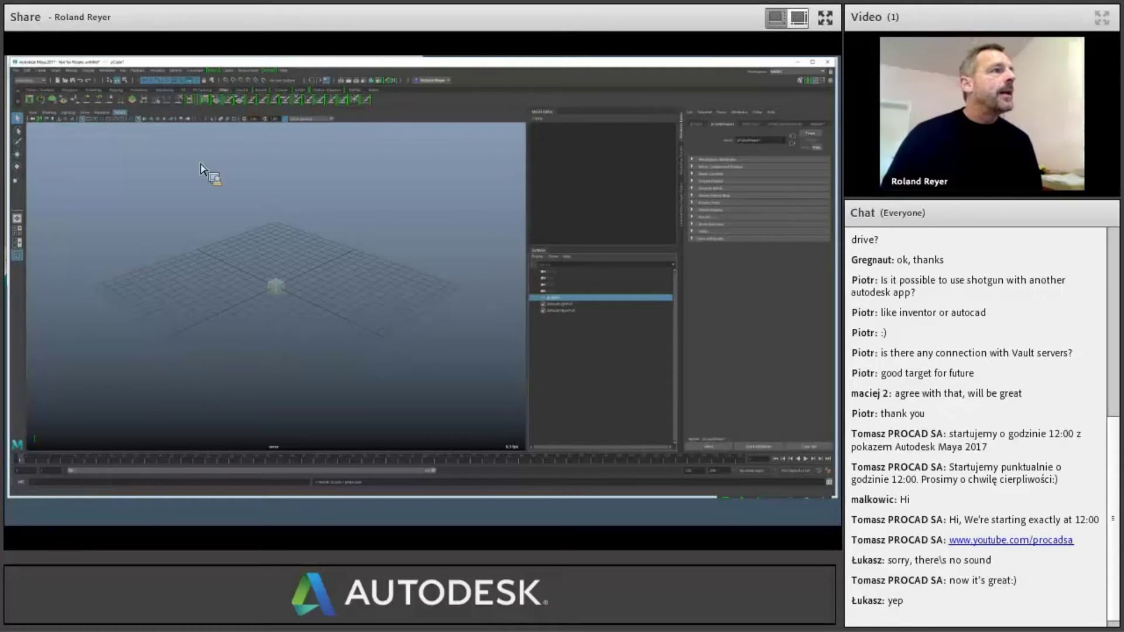
click(300, 90)
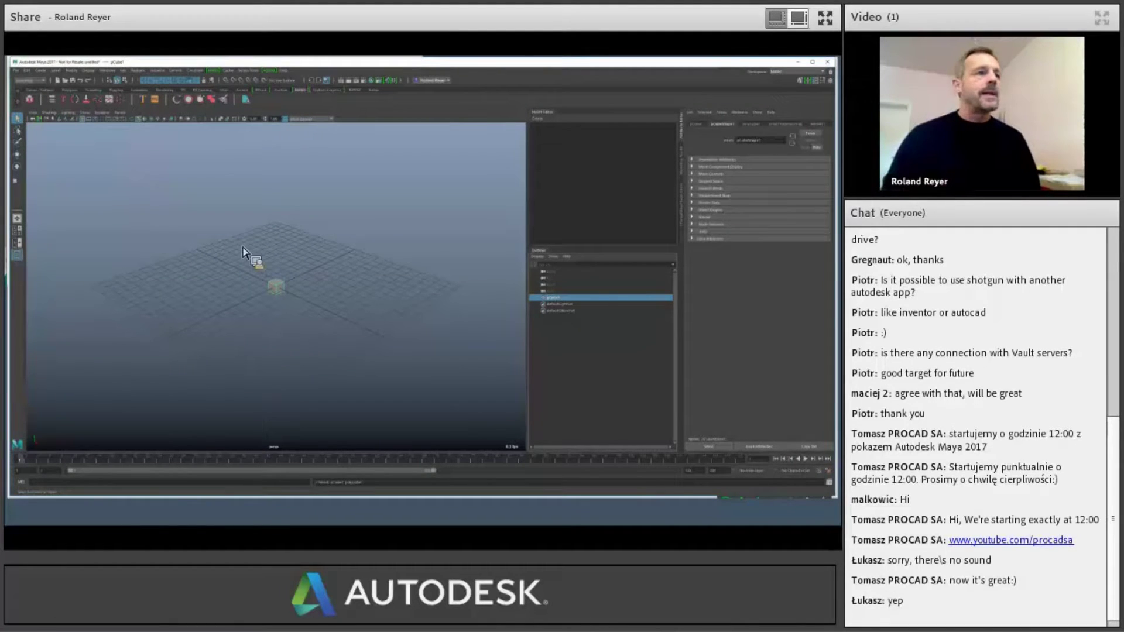
click(34, 80)
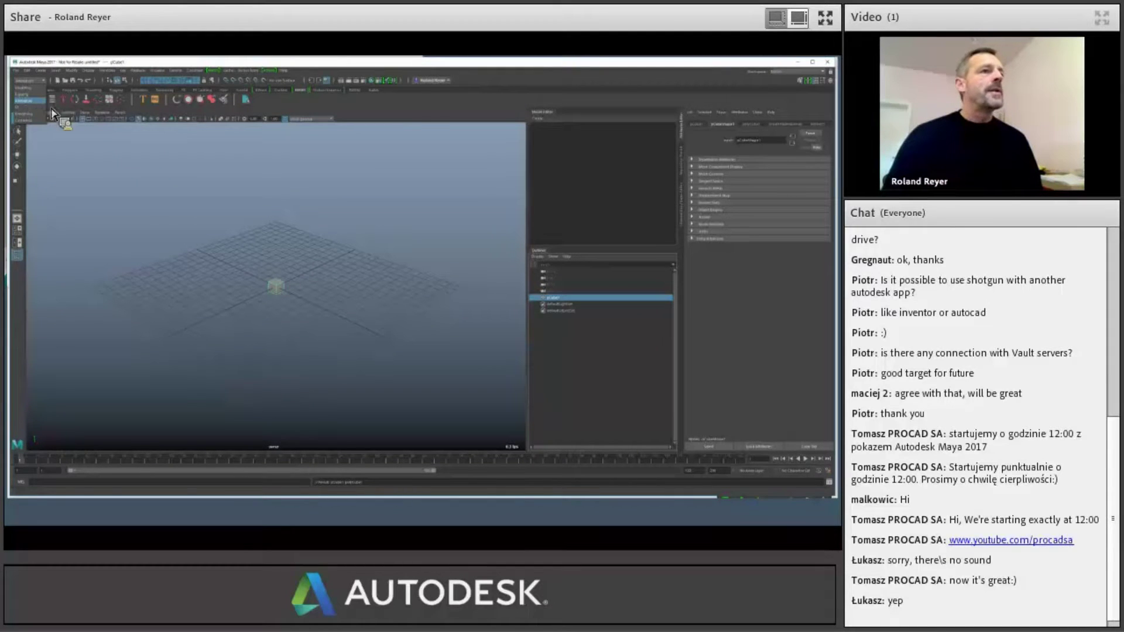
click(416, 120)
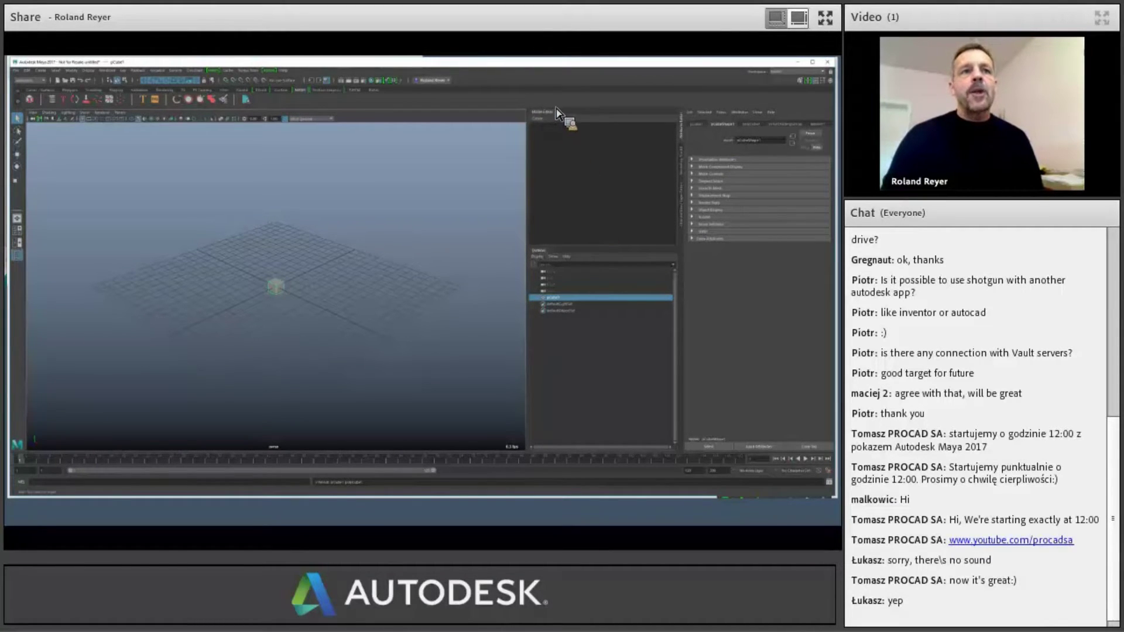
- Undock the MASH Editor and redock it along the viewport's left edge
drag(544, 119, 466, 272)
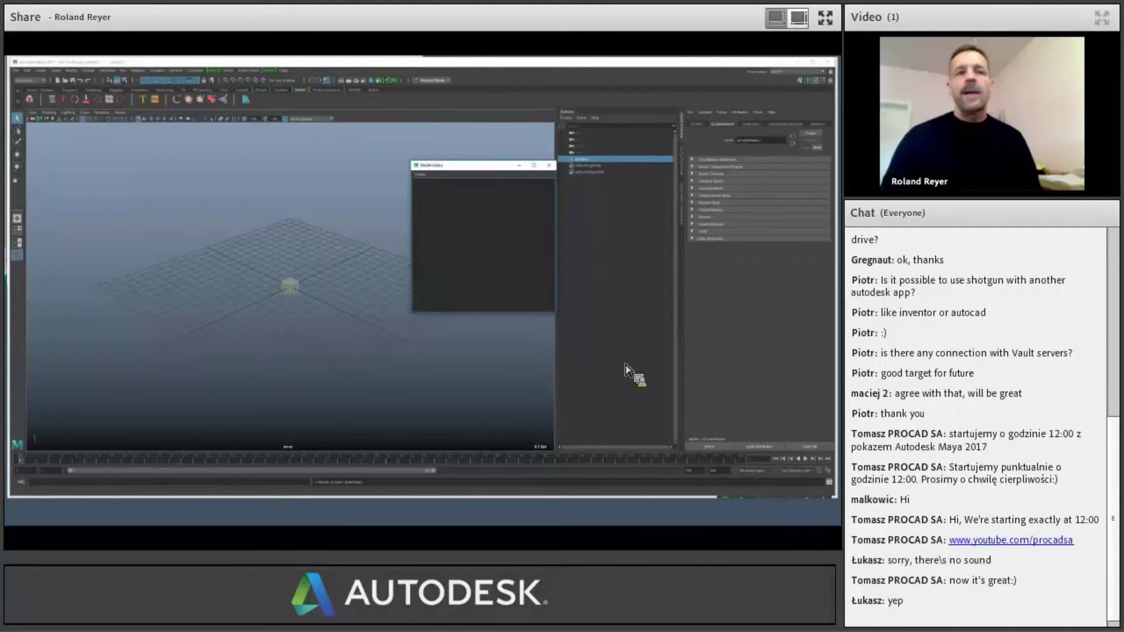
drag(481, 176, 27, 261)
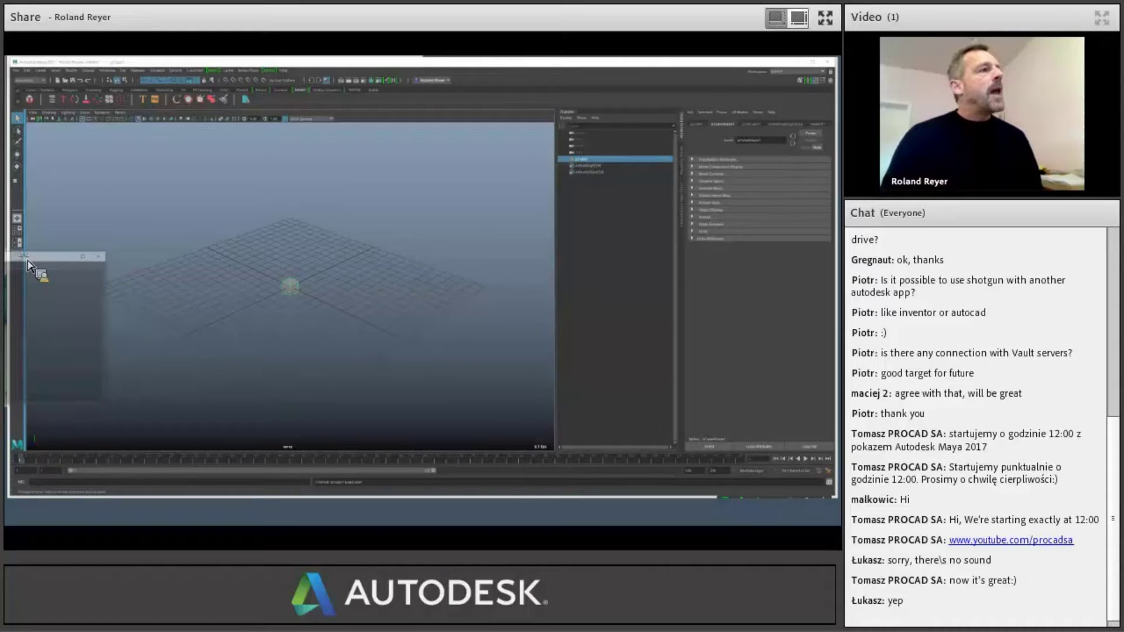
drag(27, 261, 27, 261)
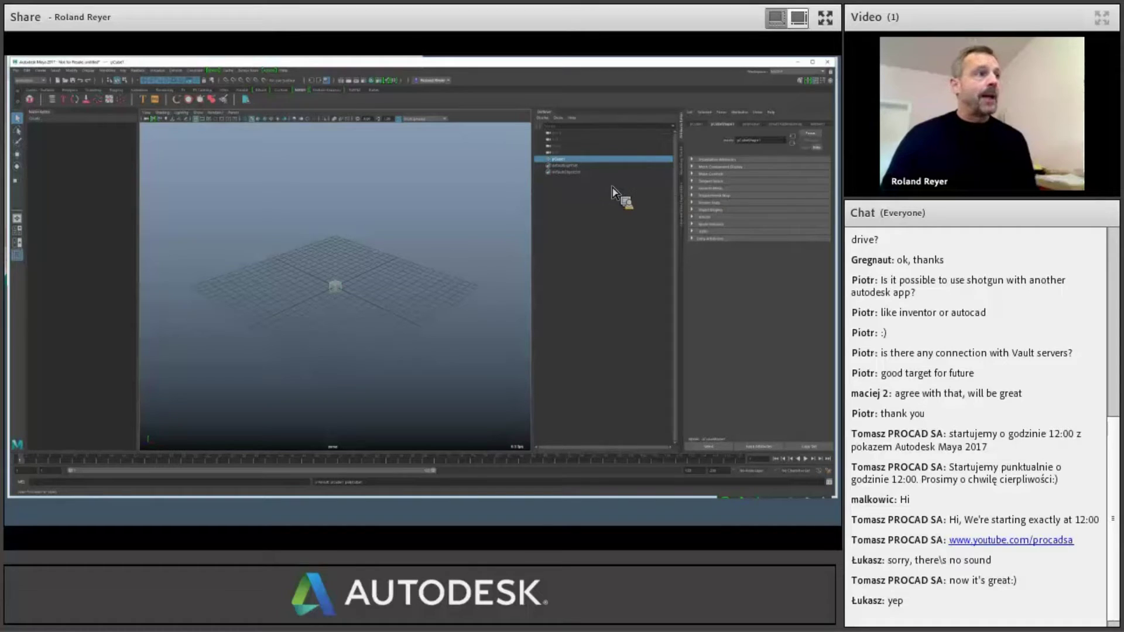
- Move the MASH Editor from the left dock back to the right, above the Outliner
drag(40, 114, 209, 187)
drag(424, 209, 581, 120)
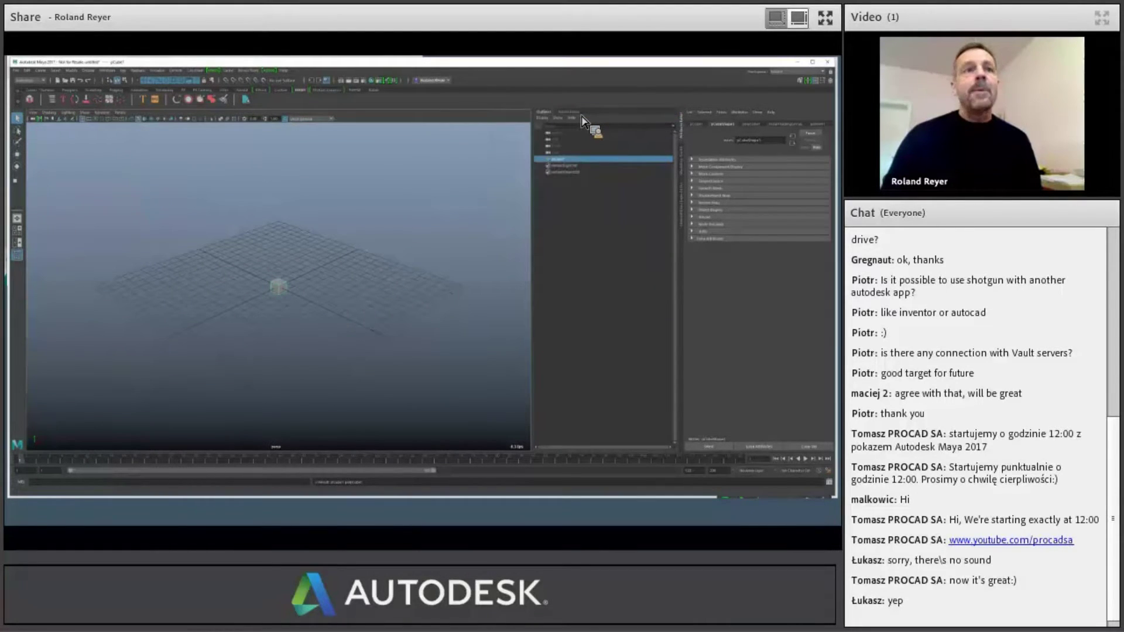
click(567, 112)
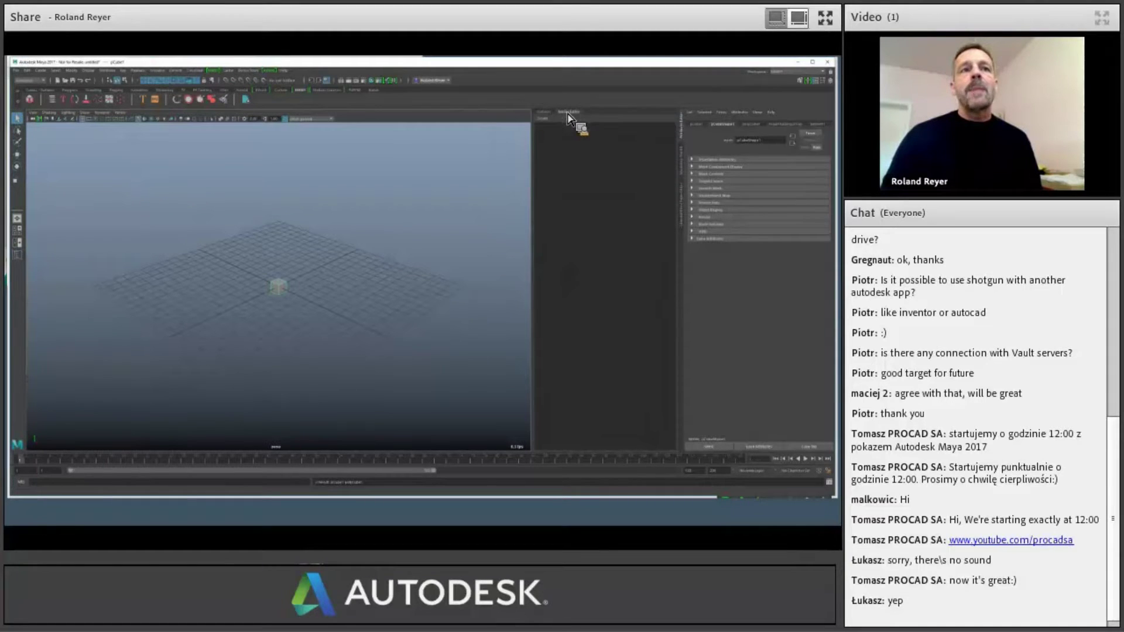
click(545, 112)
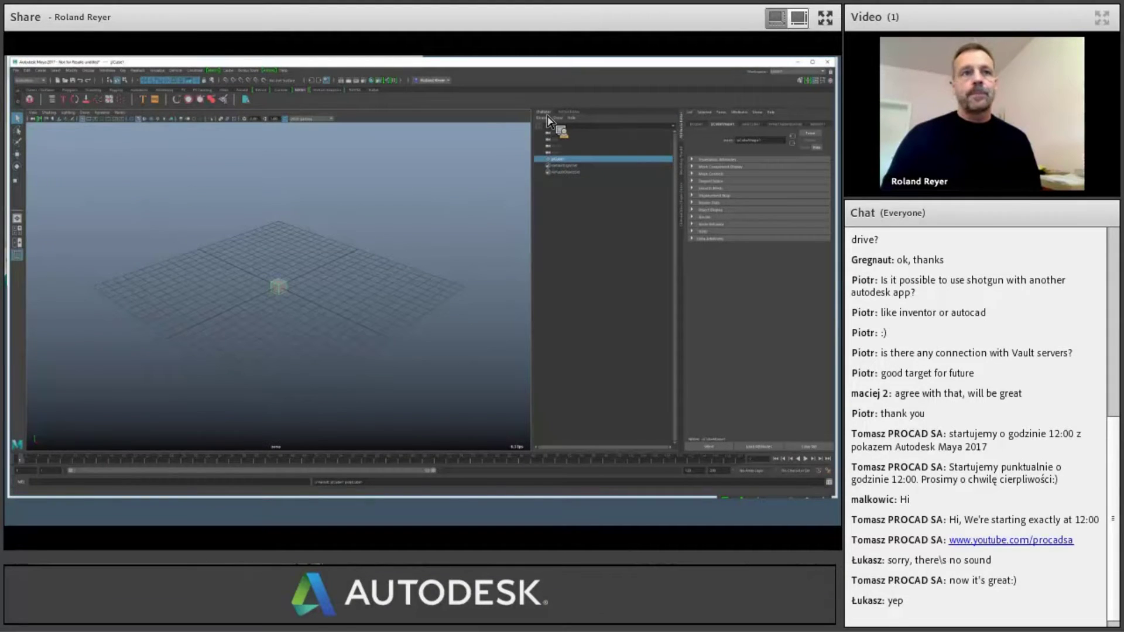
mouse_move(564, 113)
mouse_down()
mouse_move(575, 120)
mouse_move(446, 196)
mouse_move(514, 206)
mouse_move(507, 181)
mouse_move(577, 119)
mouse_up()
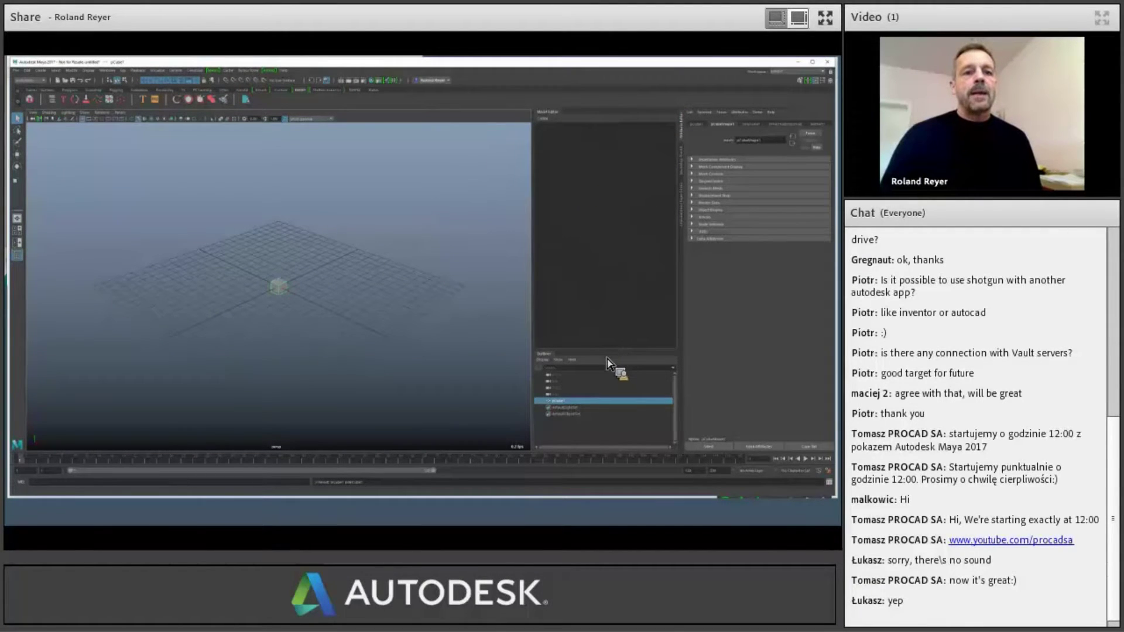
- Drag the panel divider up to make the Outliner taller
drag(606, 354, 605, 267)
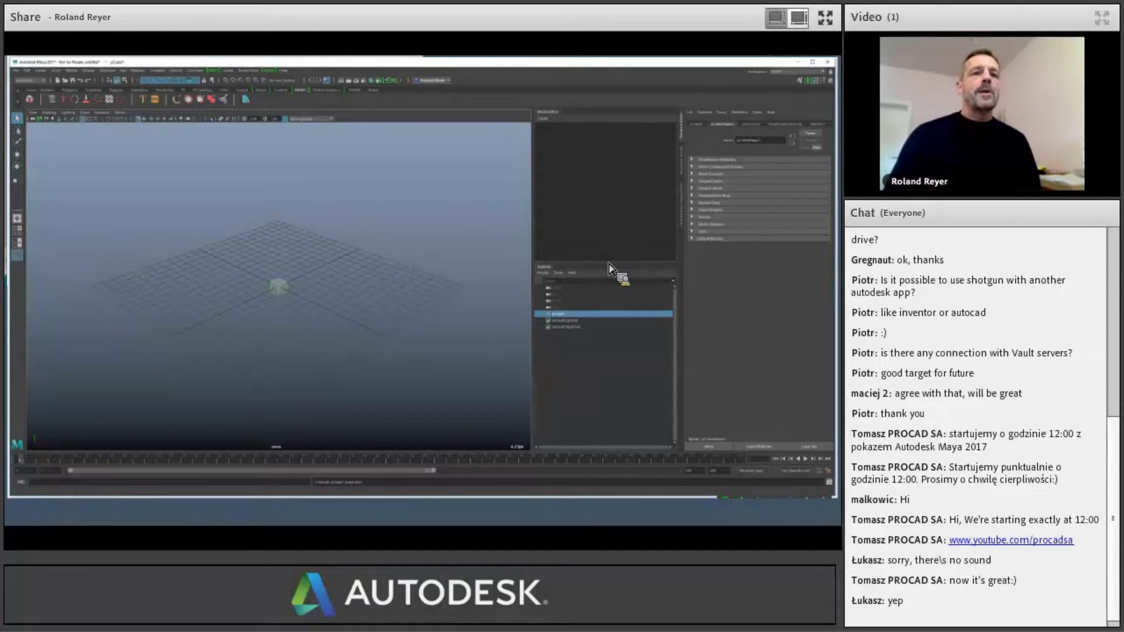
drag(609, 265, 549, 351)
drag(562, 398, 687, 161)
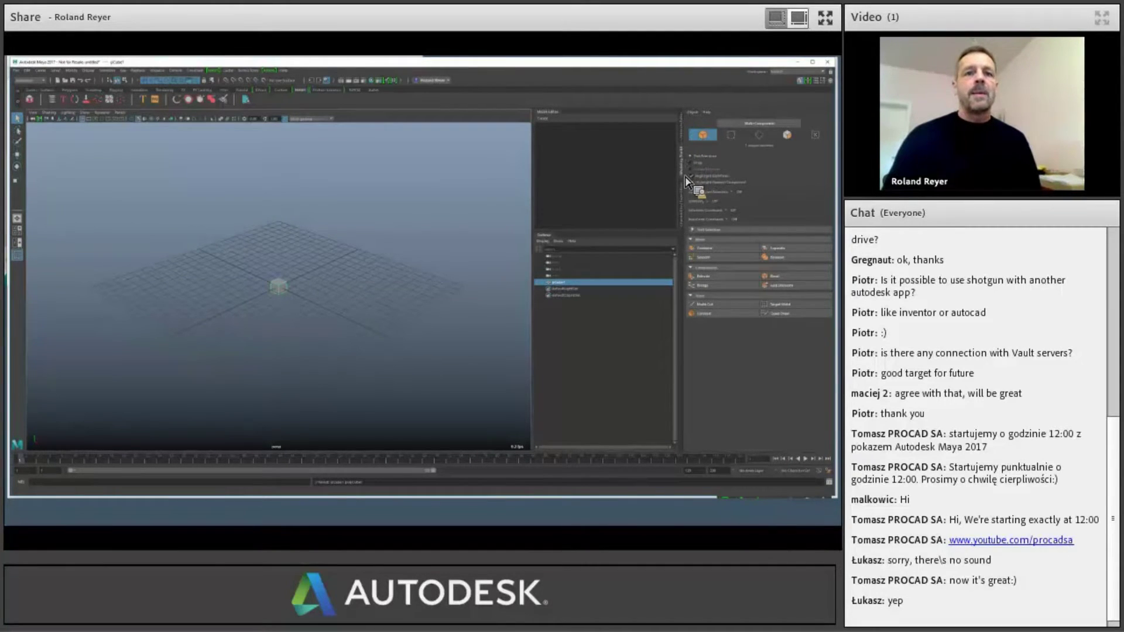
- Show the Attribute Editor on the right and tumble the camera lower over the grid
drag(689, 201, 555, 381)
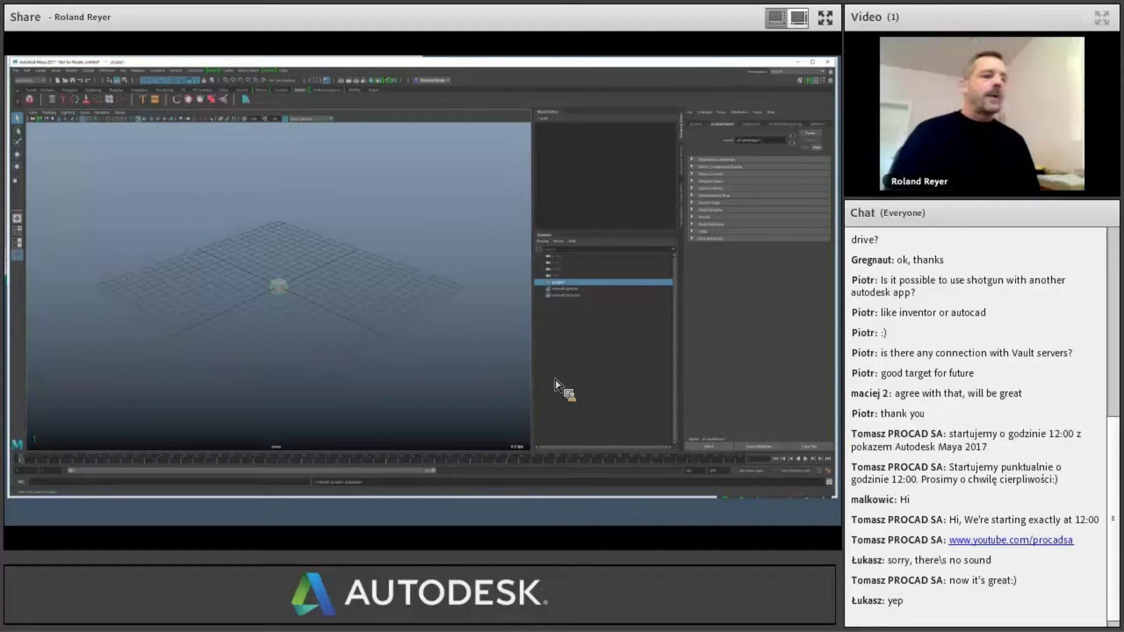
drag(555, 380, 445, 380)
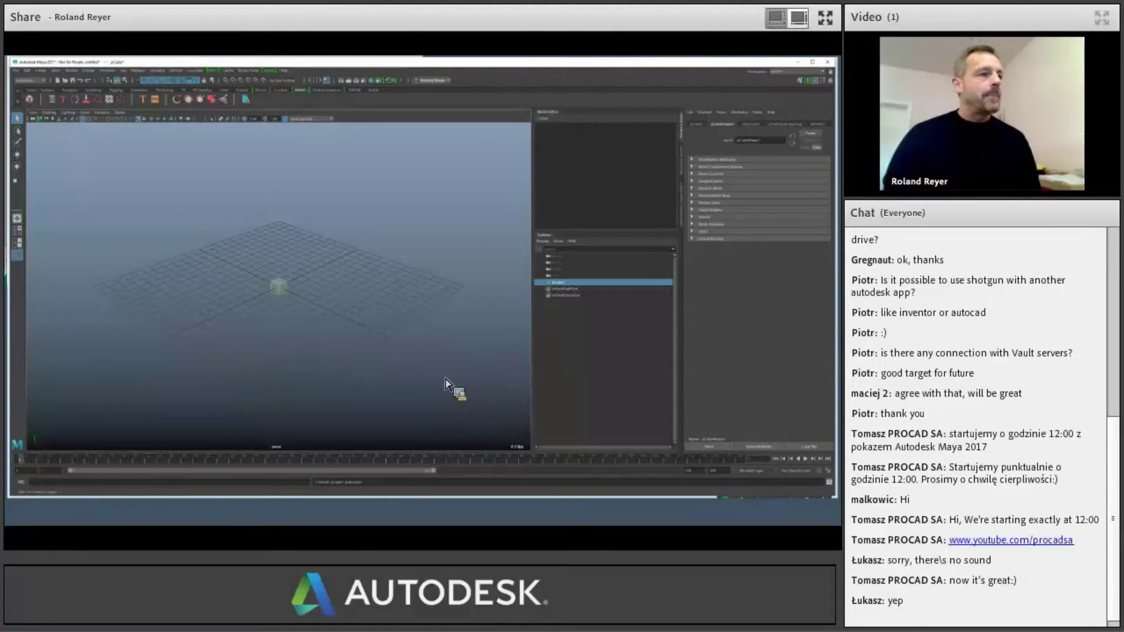
alt+drag(350, 373, 367, 332)
alt+middle_drag(367, 333, 305, 328)
alt+drag(325, 341, 332, 344)
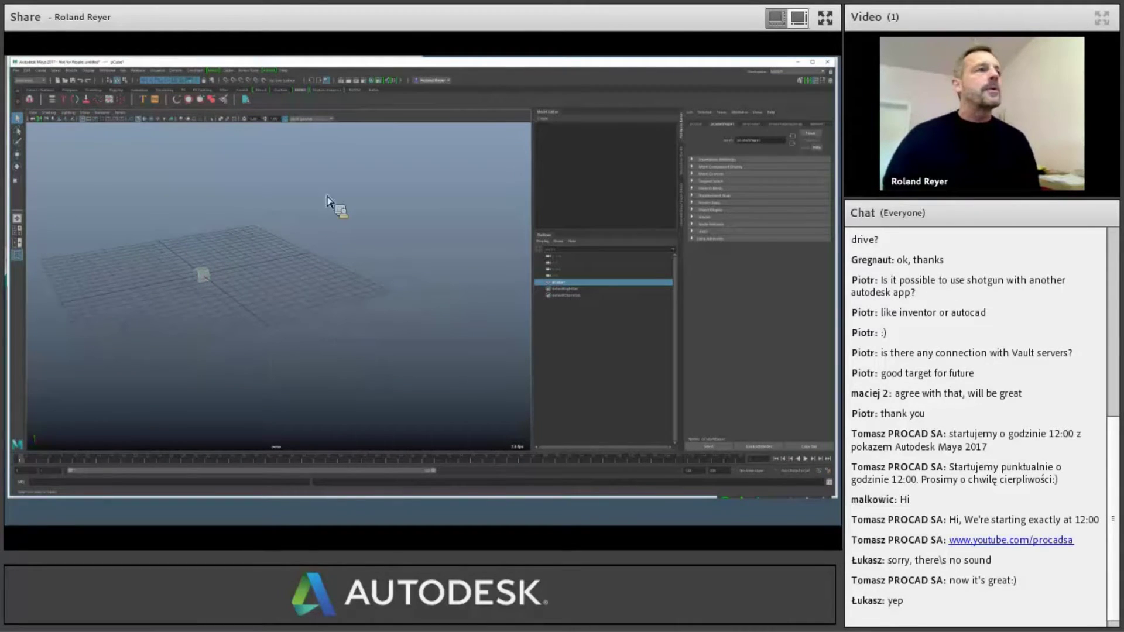
- Turn the cube into a MASH network and bring up the MASH1_Distribute settings
click(33, 103)
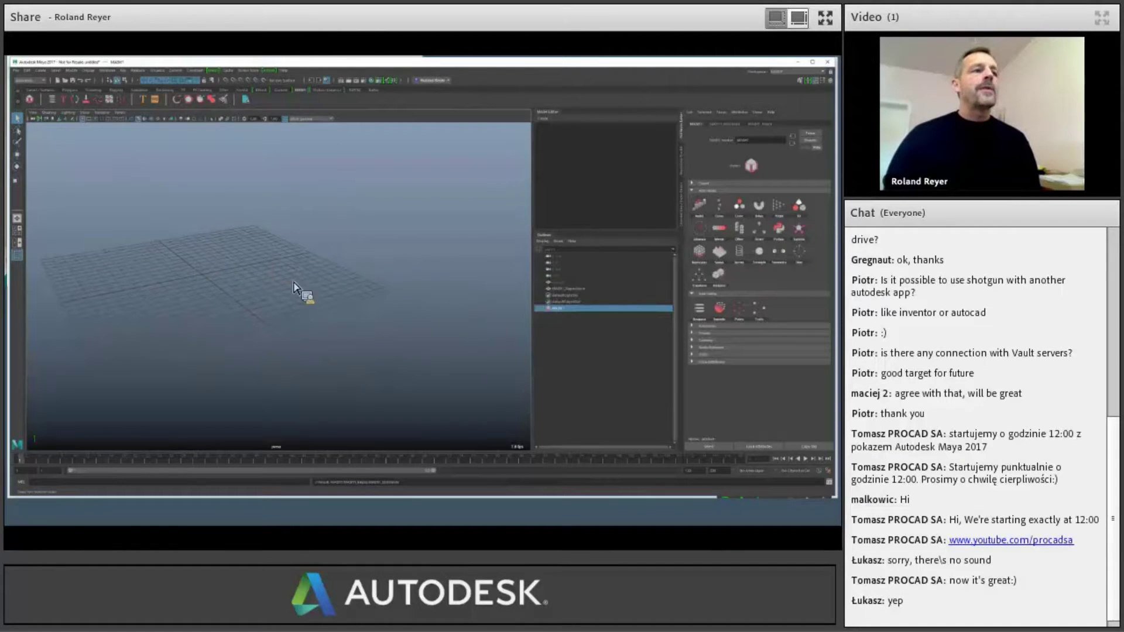
alt+drag(234, 368, 333, 314)
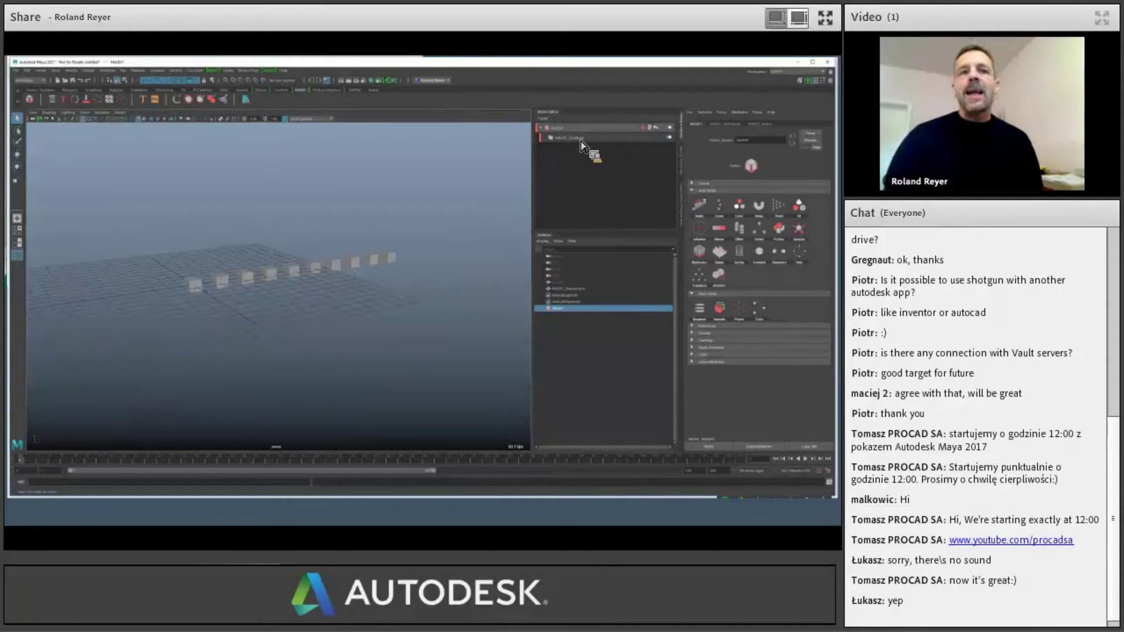
drag(581, 143, 604, 142)
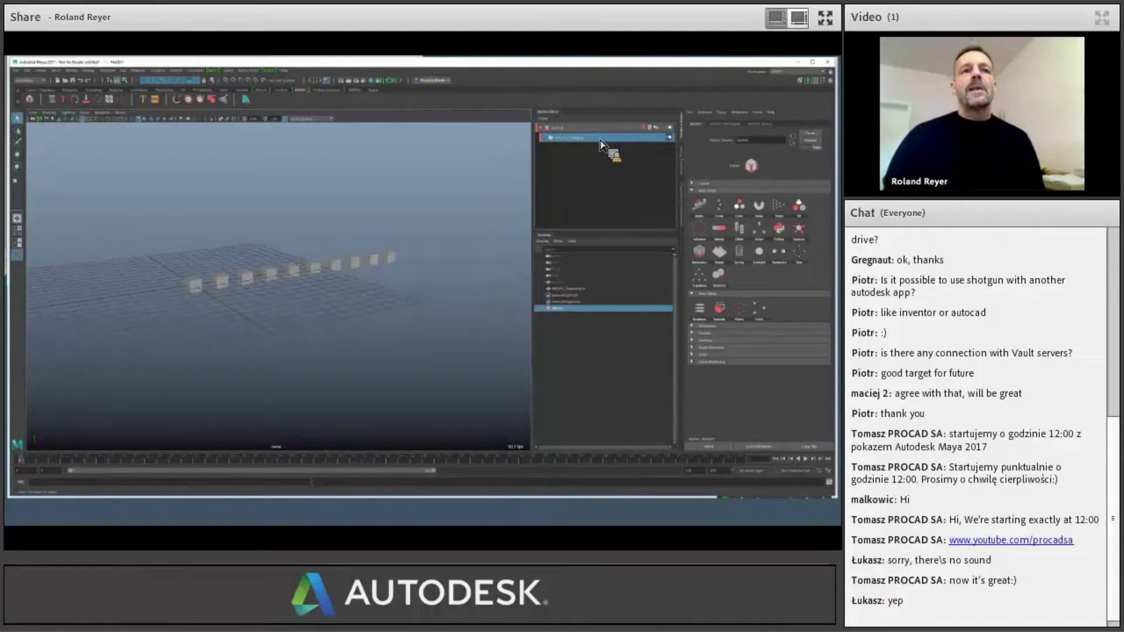
click(607, 138)
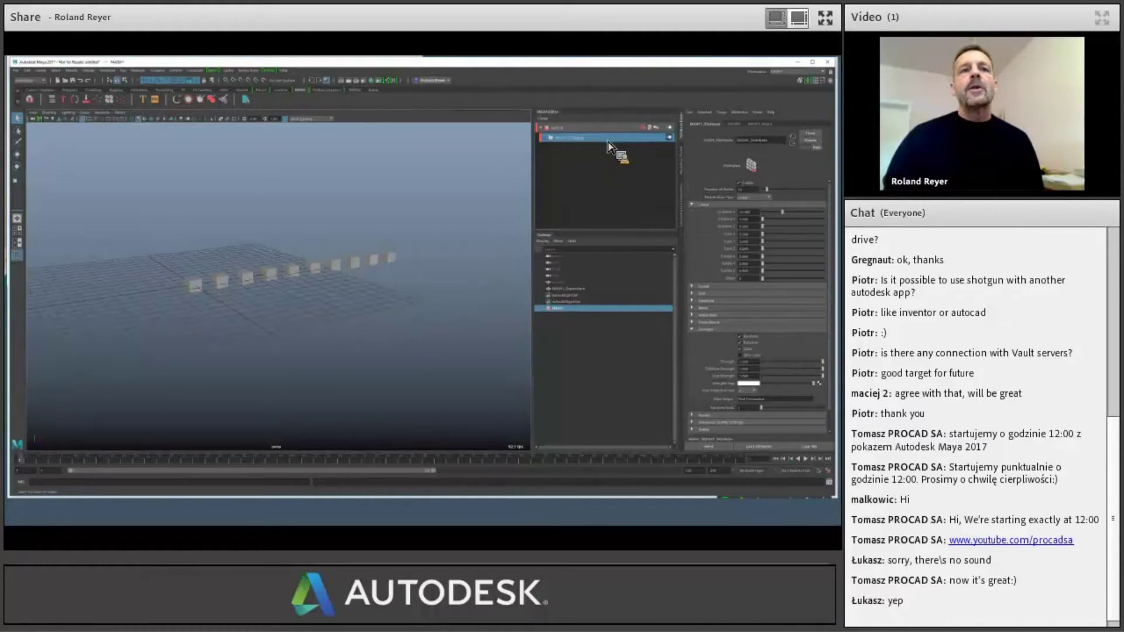
- Raise Number of Points, Scale Y and rotation so the row becomes twisting tall fins
drag(601, 184, 647, 219)
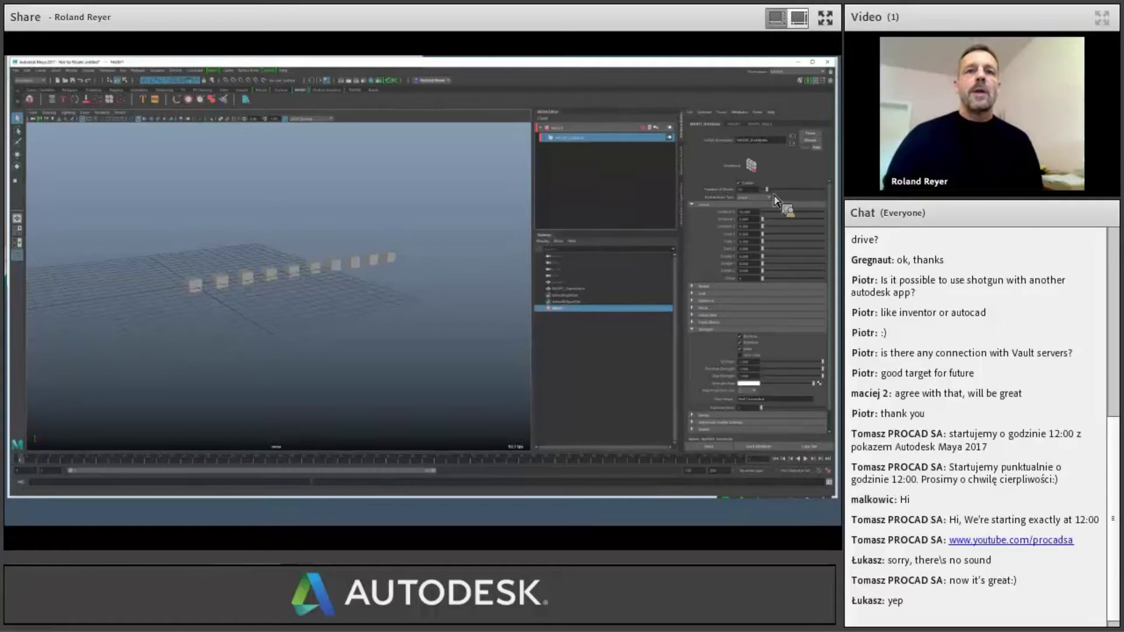
drag(767, 190, 752, 245)
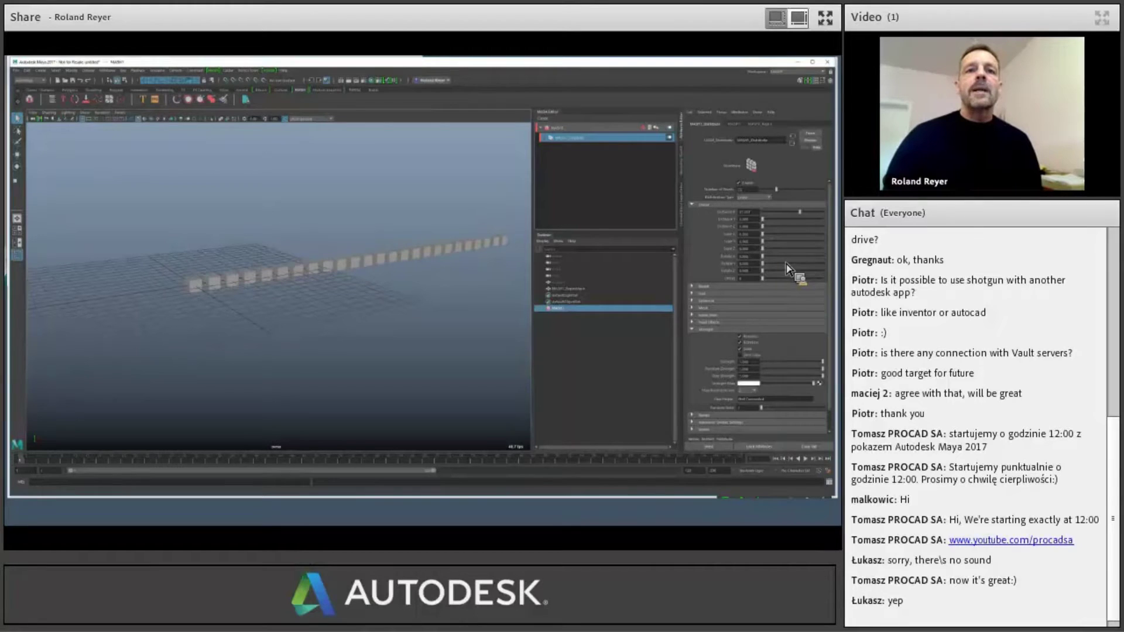
drag(767, 245, 809, 243)
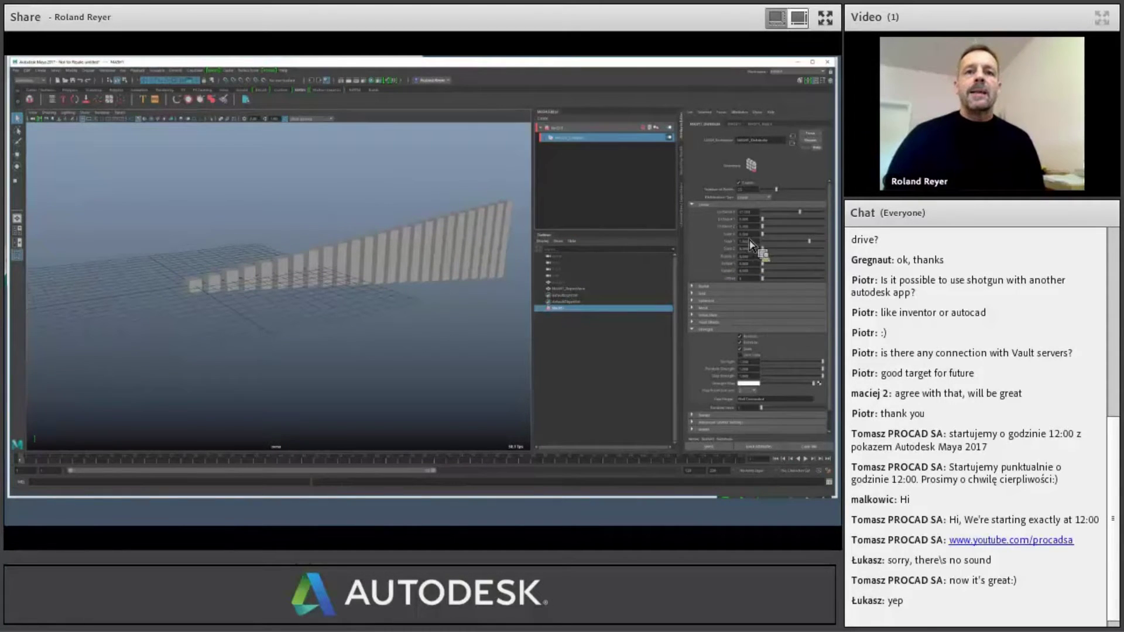
drag(767, 261, 797, 262)
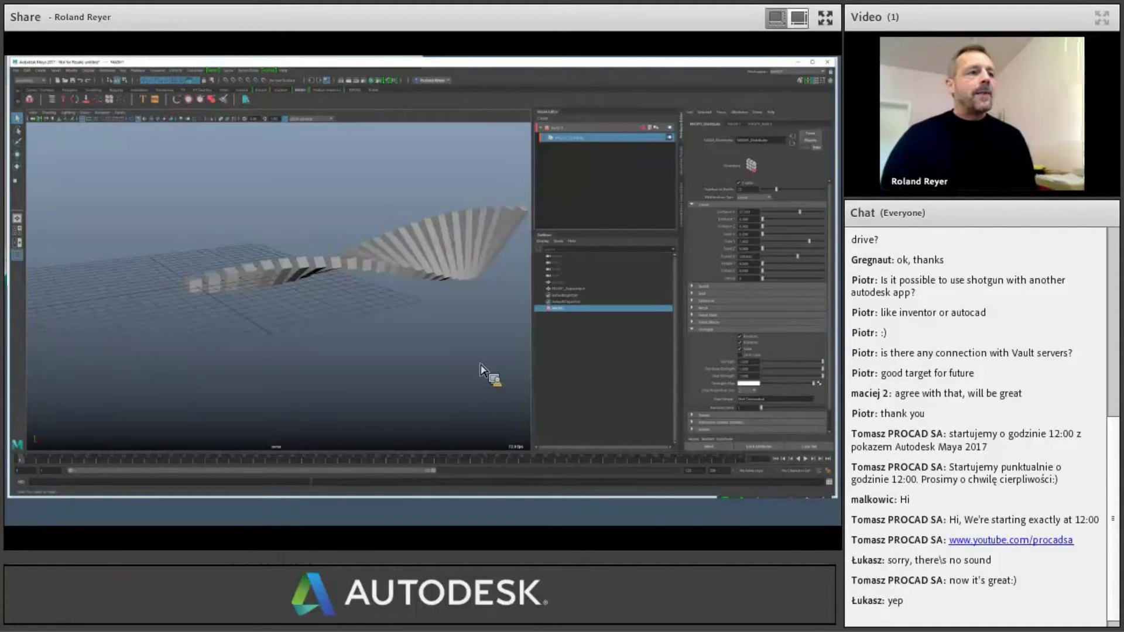
click(591, 129)
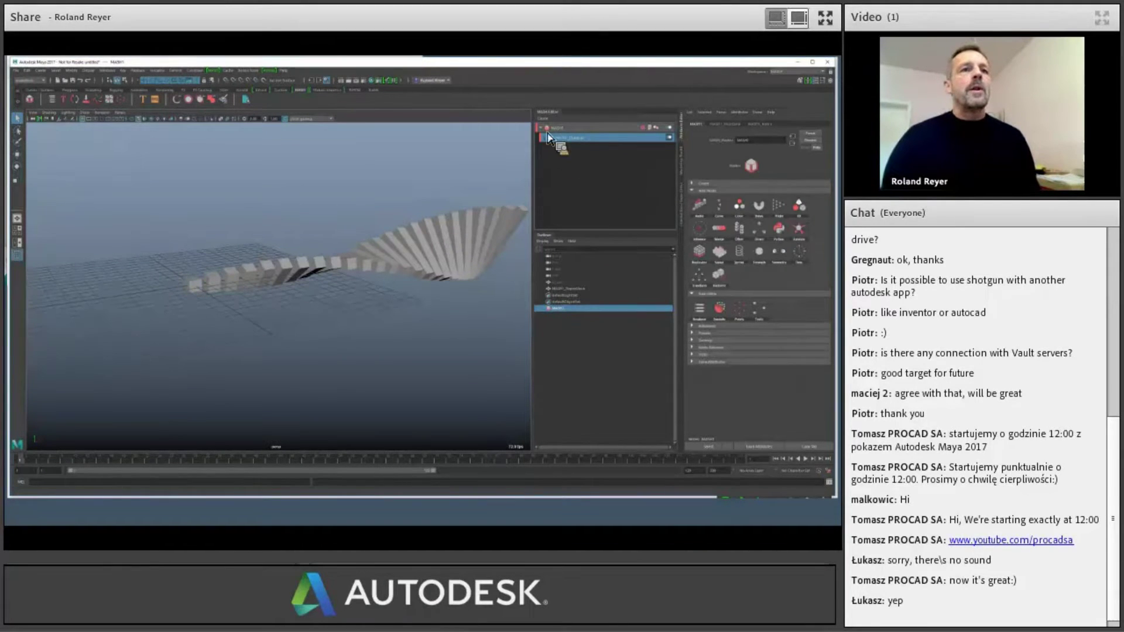
drag(550, 131, 740, 279)
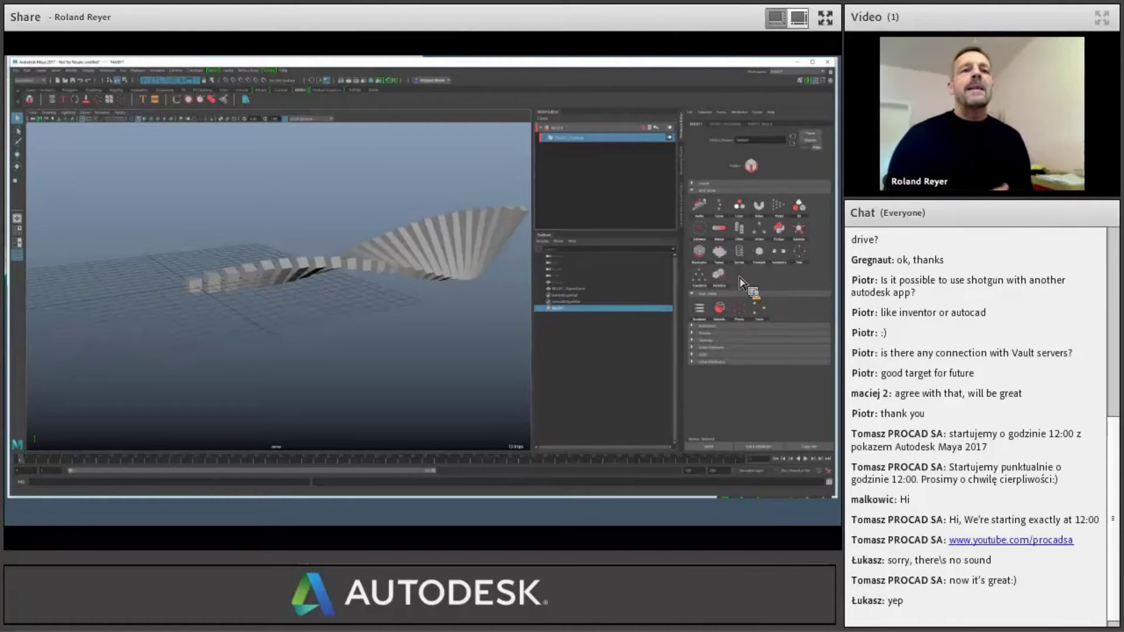
click(597, 138)
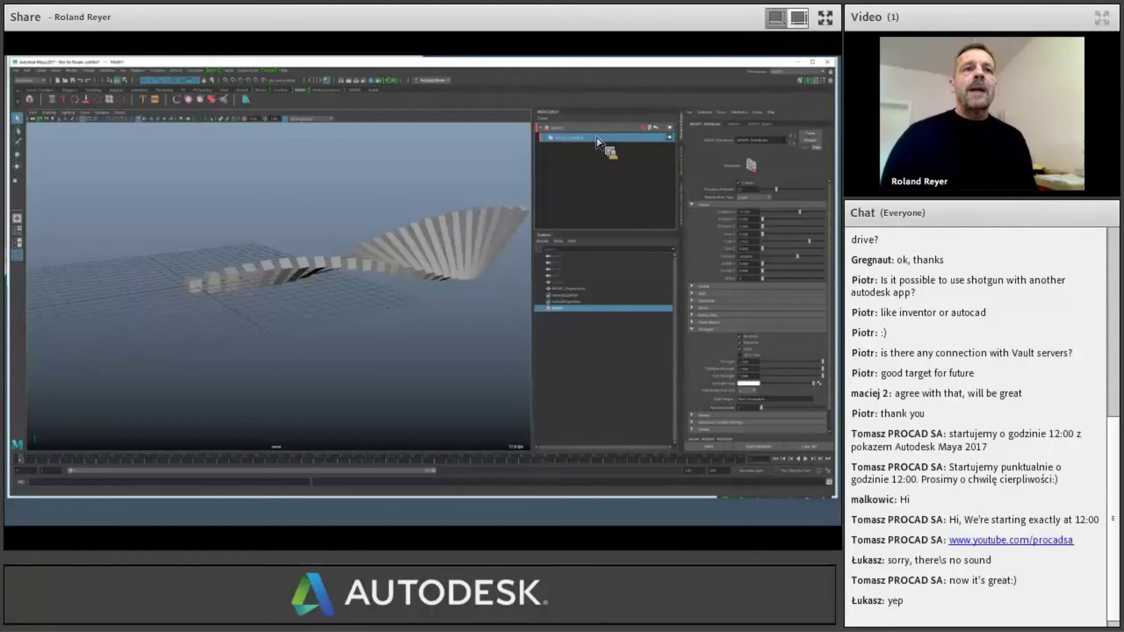
- Set Distribution Type to Grid, widen the grid sliders, and select the source cube
click(723, 206)
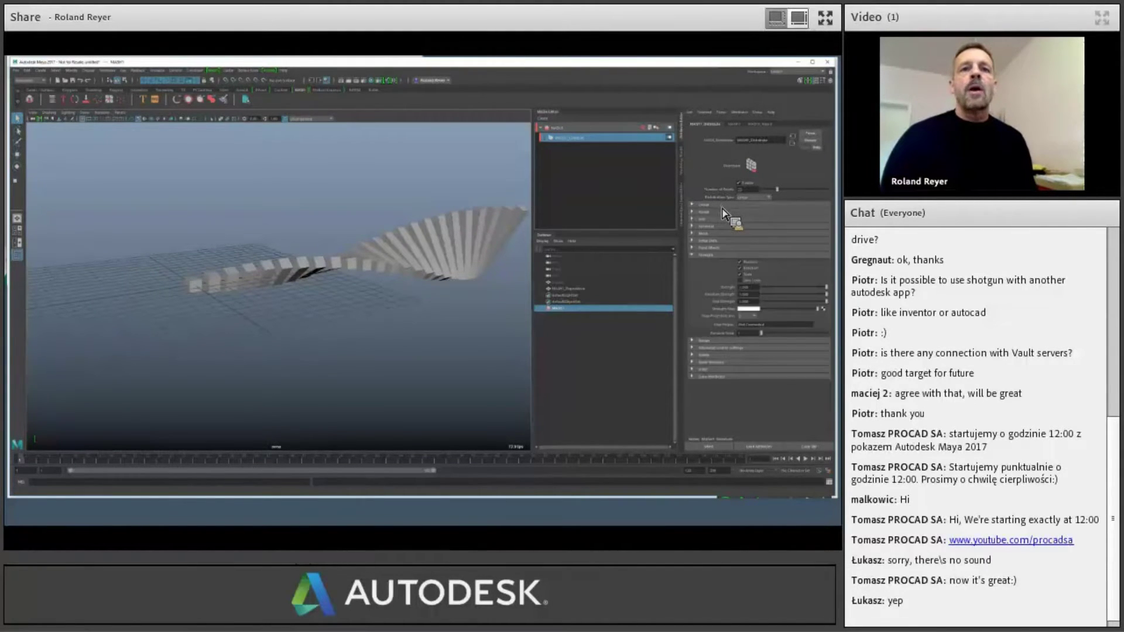
click(755, 198)
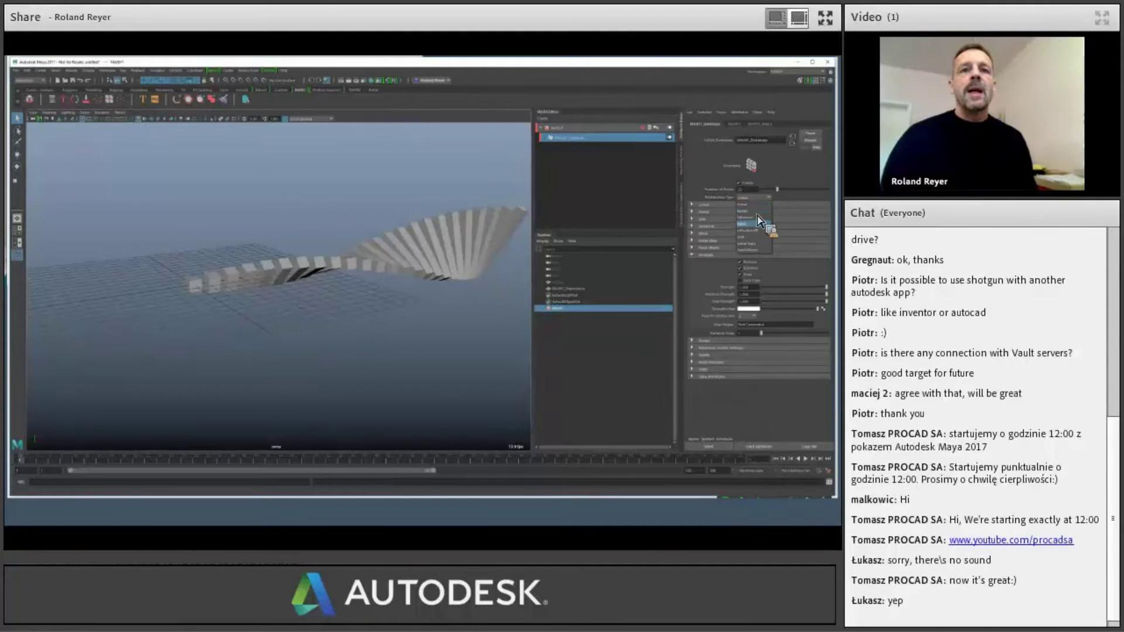
click(756, 237)
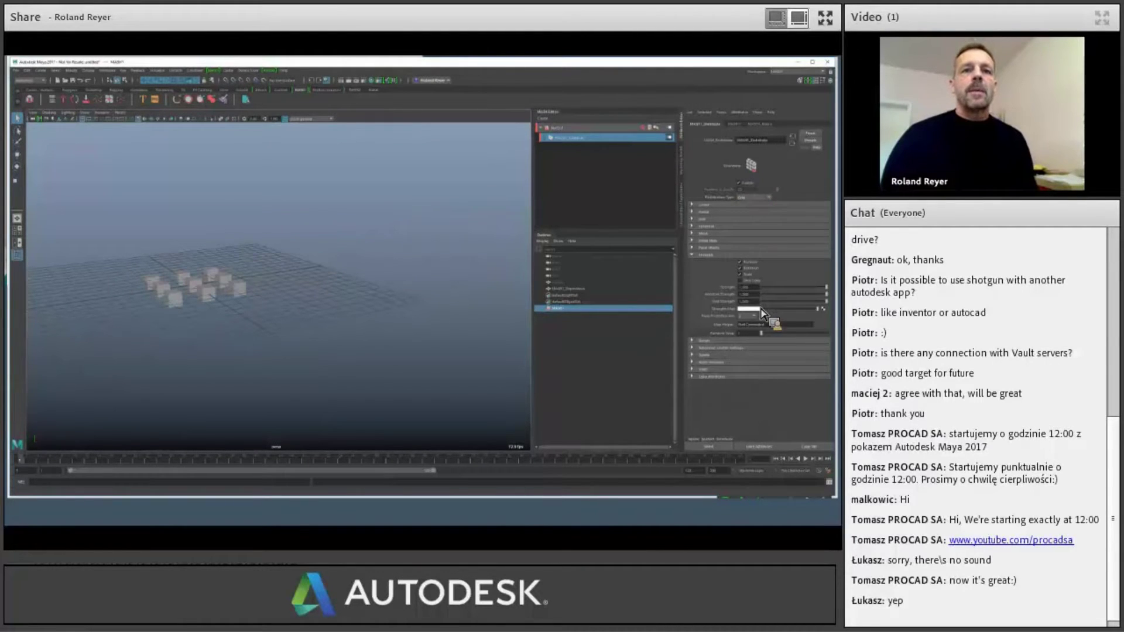
click(708, 221)
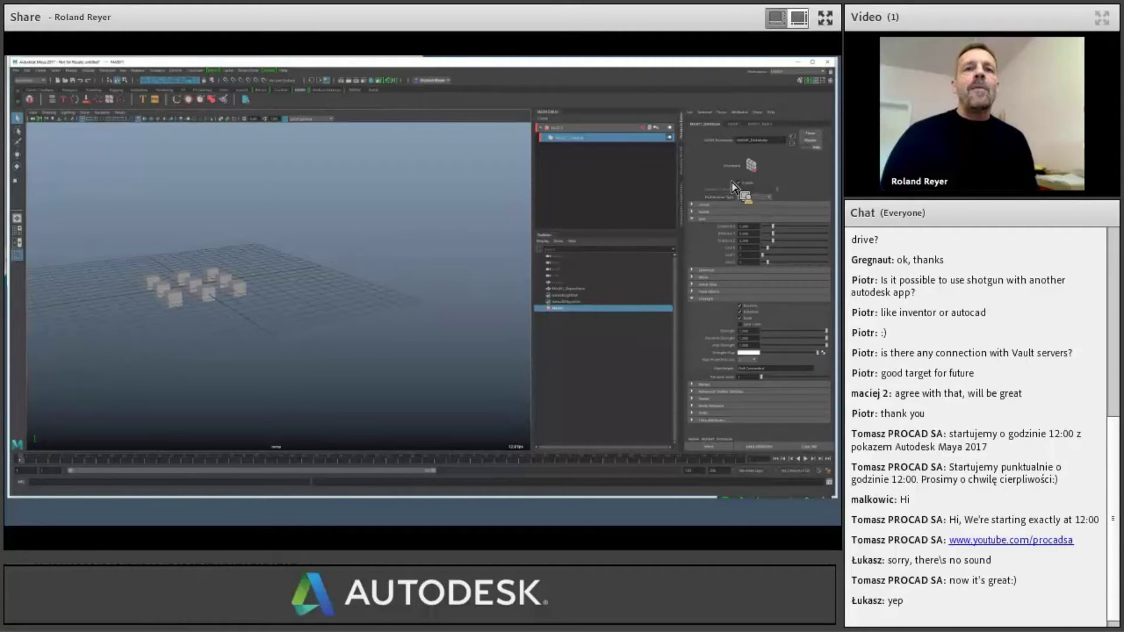
drag(778, 234, 833, 265)
mouse_move(422, 354)
alt+mouse_down()
mouse_move(401, 377)
mouse_move(326, 361)
mouse_move(353, 357)
mouse_move(381, 323)
mouse_move(432, 373)
alt+mouse_up()
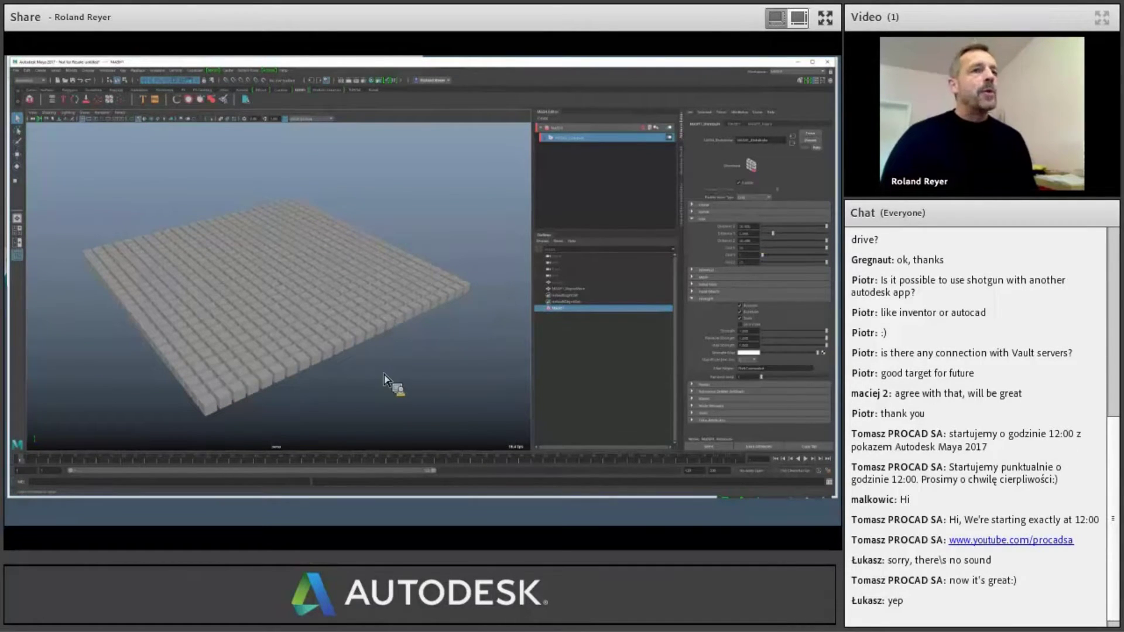
click(563, 285)
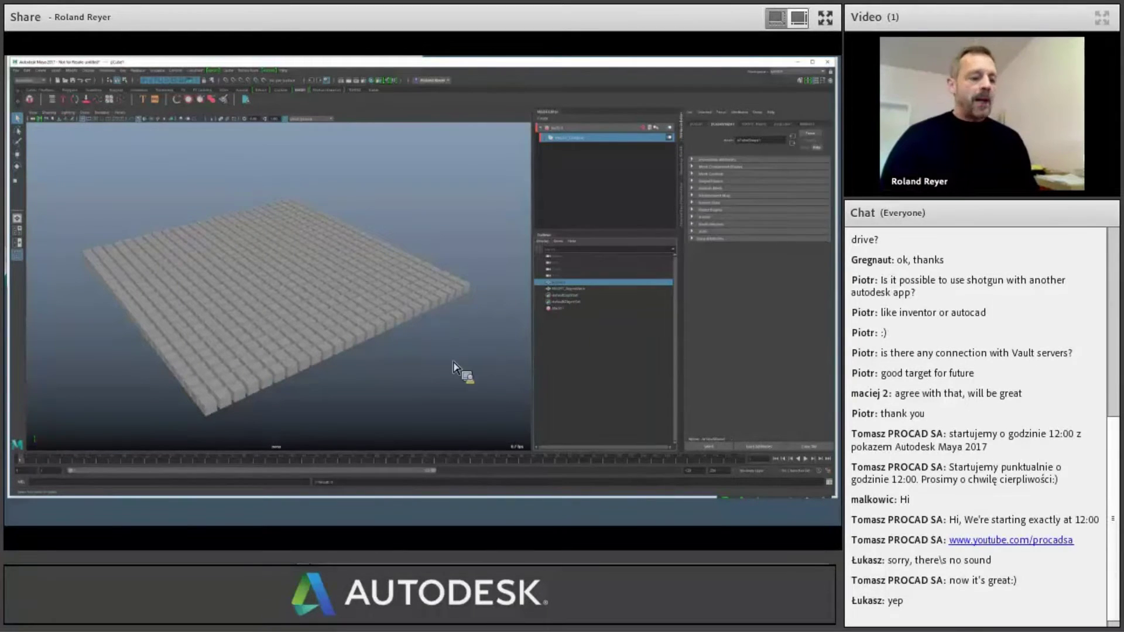
- Scale pCube1 down to about half size, then reselect MASH1_Distribute
key(w)
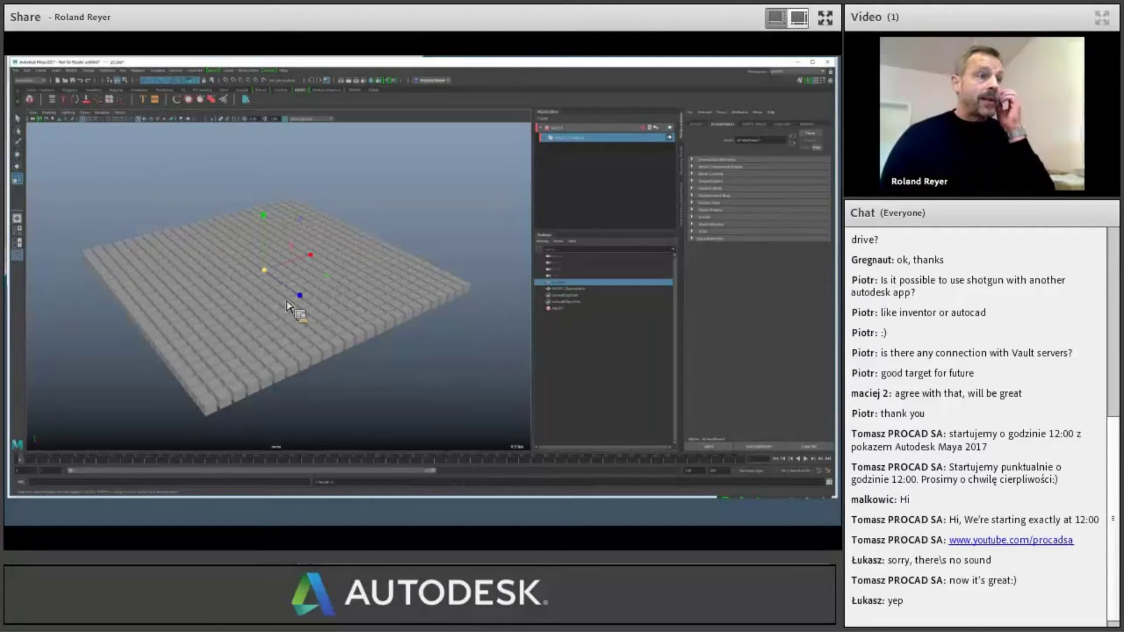
mouse_move(266, 271)
mouse_down()
mouse_move(278, 274)
mouse_move(256, 275)
mouse_move(265, 285)
mouse_up()
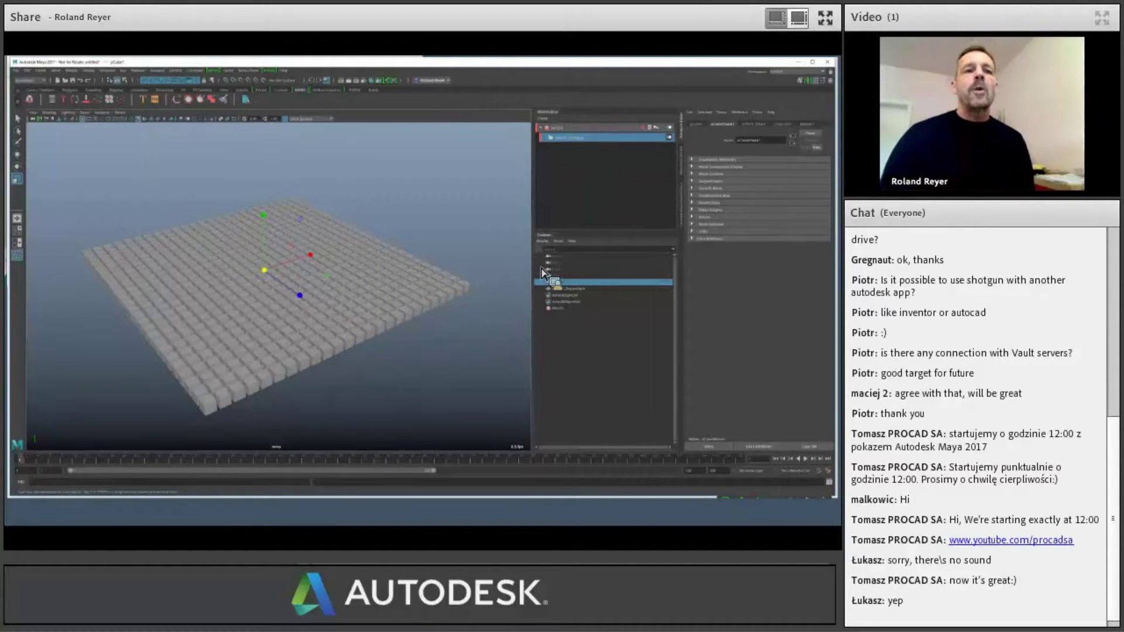
click(615, 141)
drag(725, 304, 709, 291)
drag(728, 252, 589, 134)
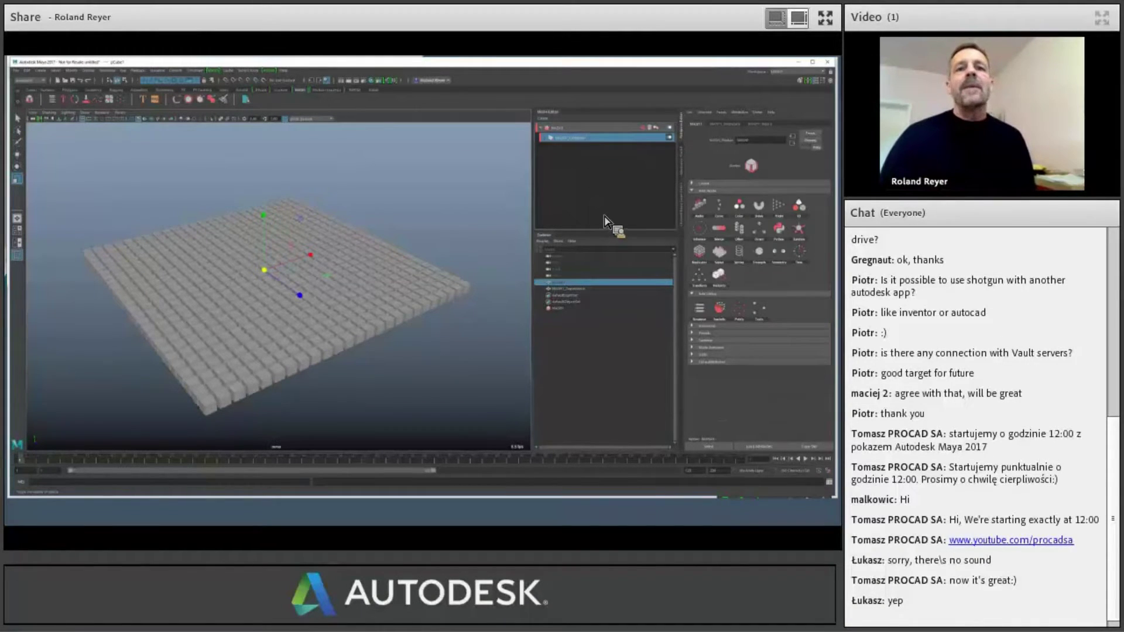
- Add a Signal node from the MASH1 Add Nodes palette to jitter the grid cubes
drag(730, 279, 714, 320)
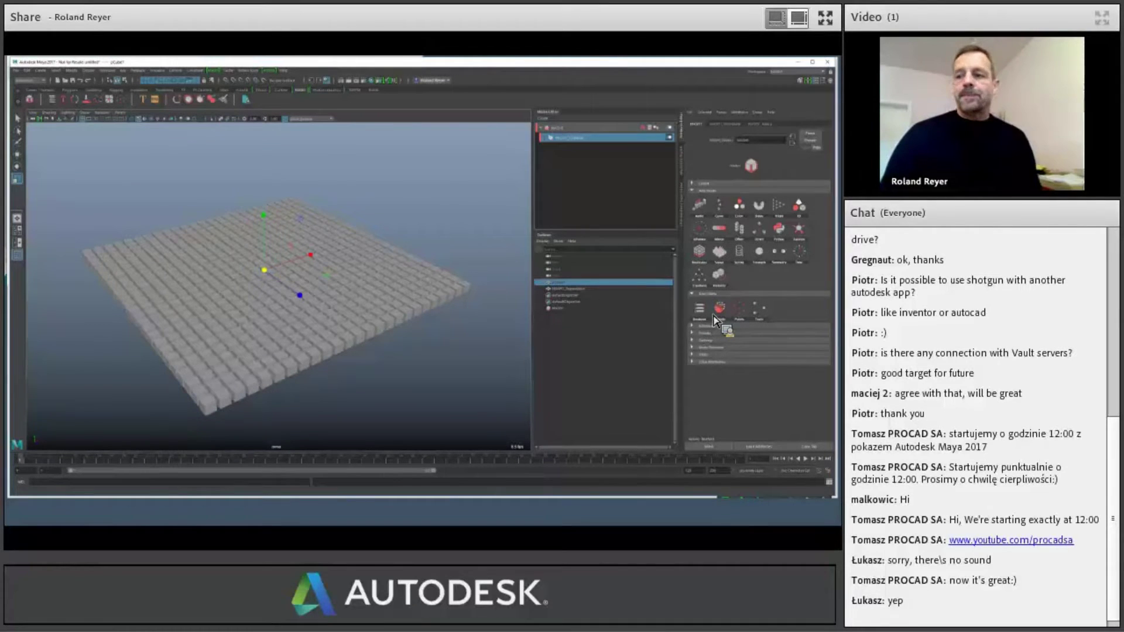
drag(714, 319, 759, 317)
click(723, 255)
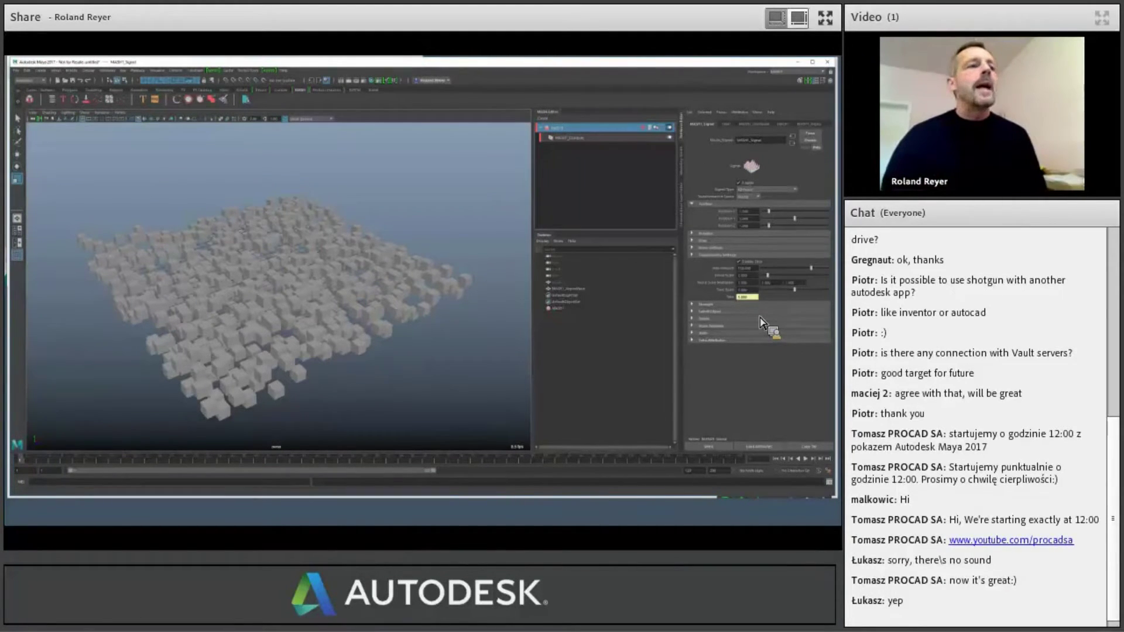
- Play and scrub the noisy grid animation, then raise the Signal's Position X offset
alt+drag(325, 383, 375, 360)
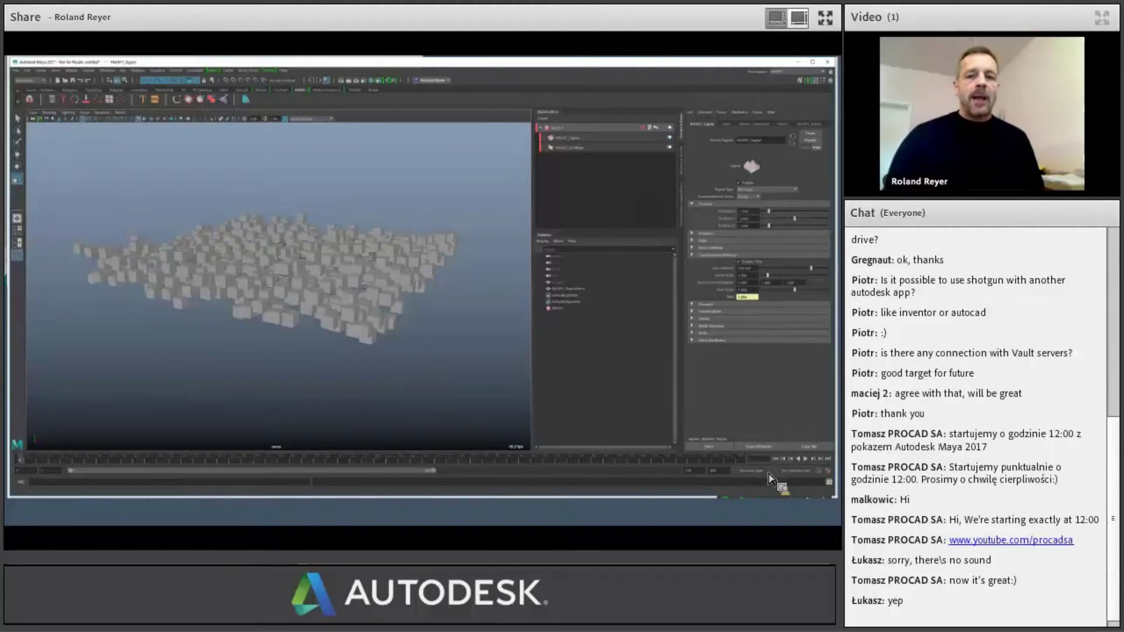
click(806, 459)
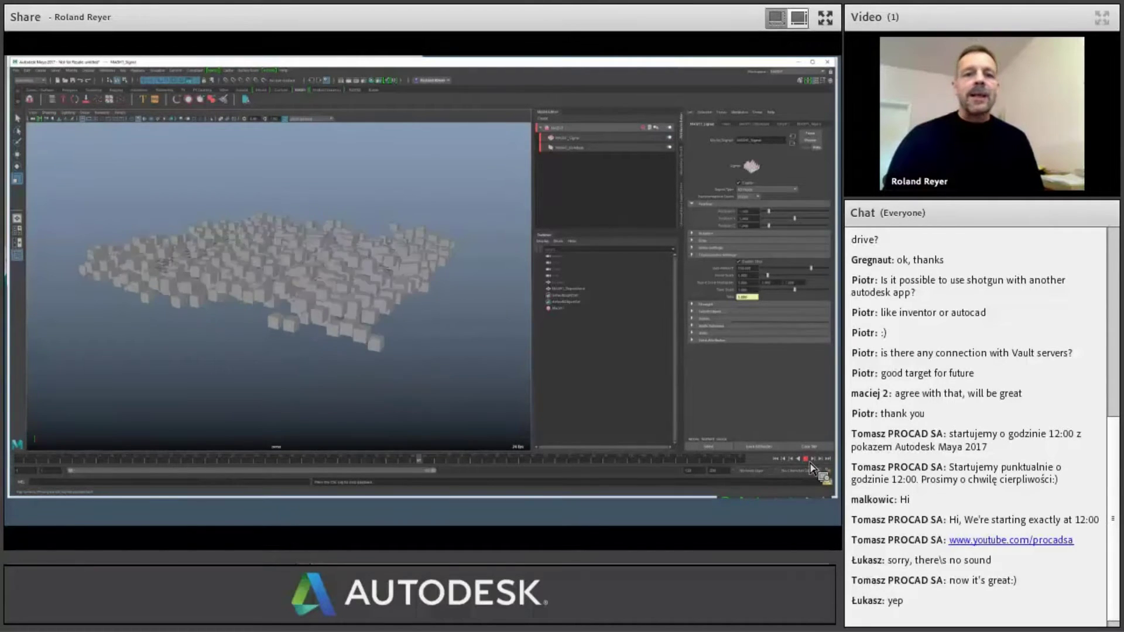
click(808, 461)
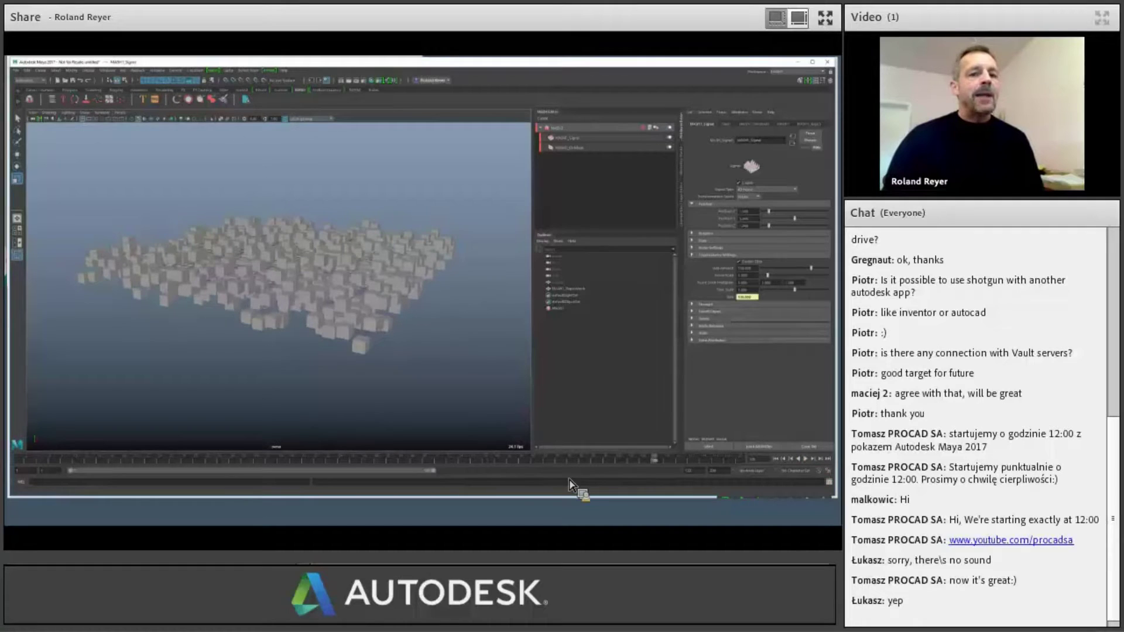
drag(656, 460, 48, 465)
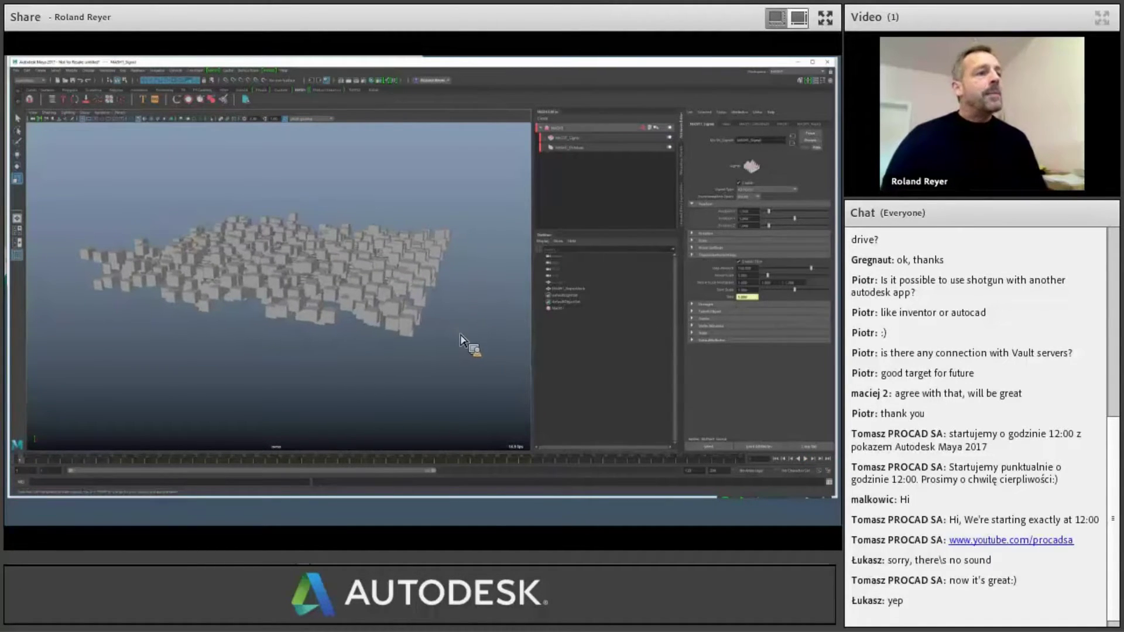
mouse_move(770, 212)
mouse_down()
mouse_move(789, 223)
mouse_move(766, 222)
mouse_up()
alt+drag(310, 228, 340, 368)
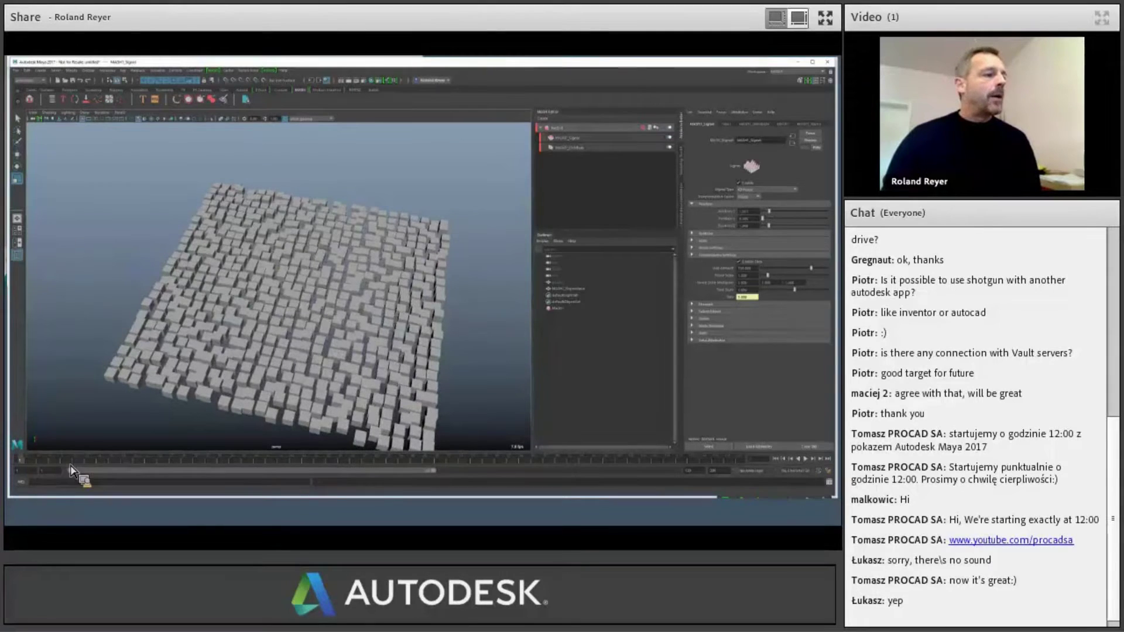
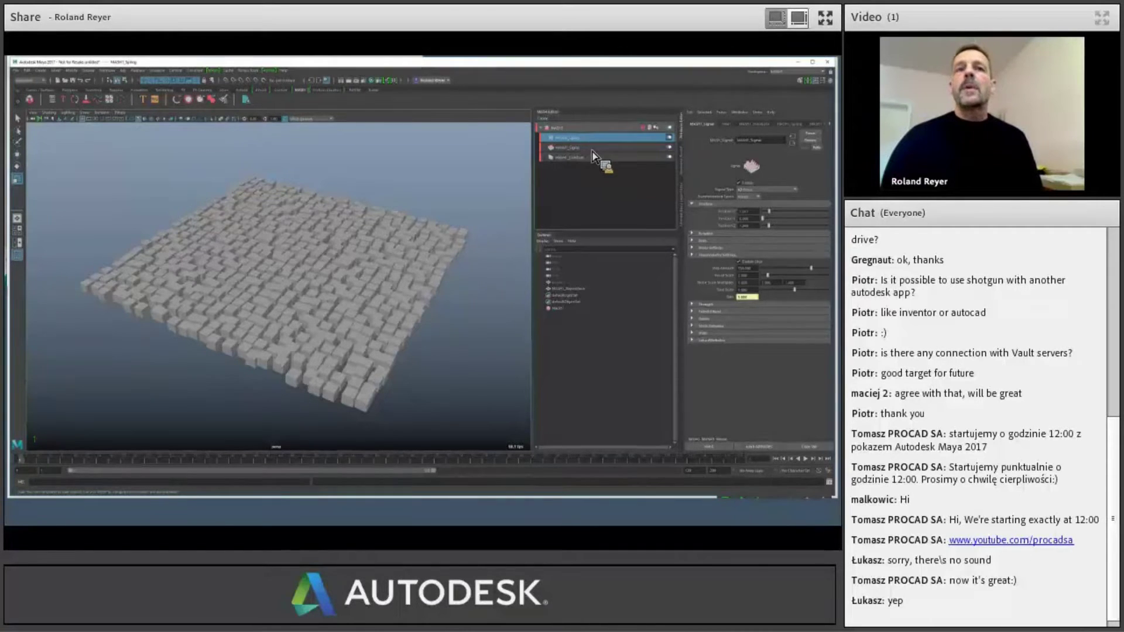
- Review the Spring and Signal node settings in the MASH network
click(595, 139)
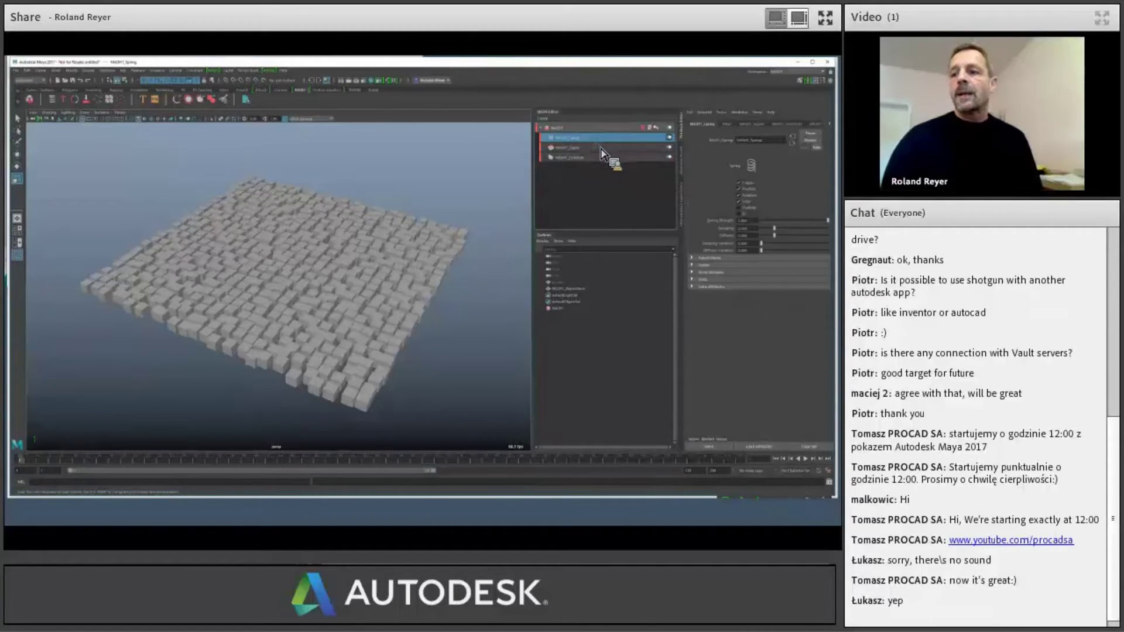
drag(601, 148, 433, 276)
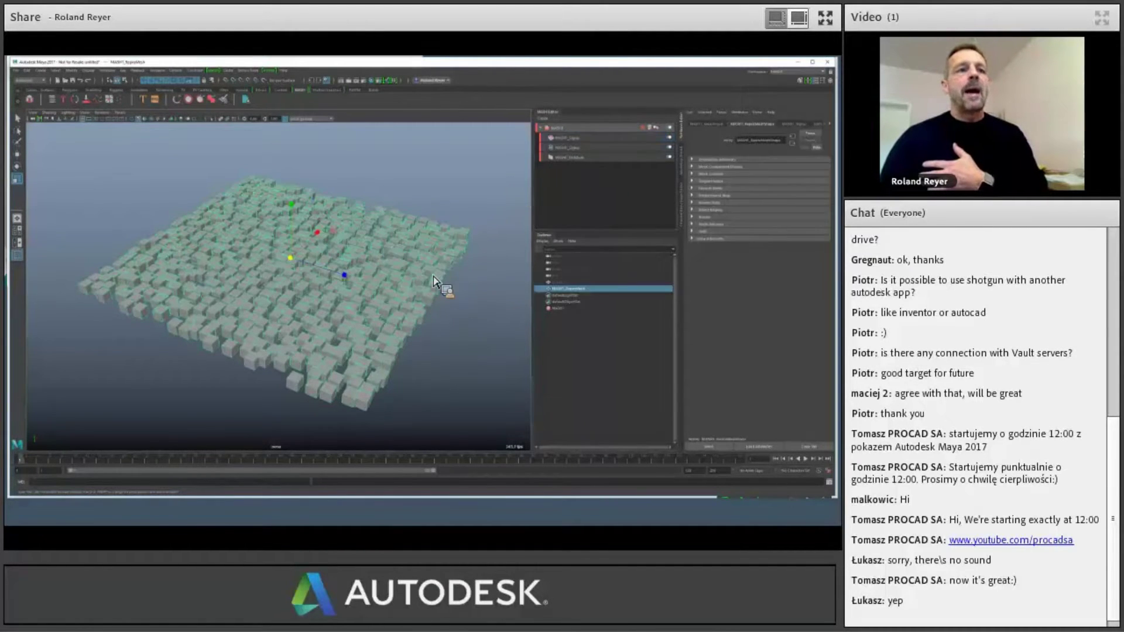
drag(466, 220, 574, 154)
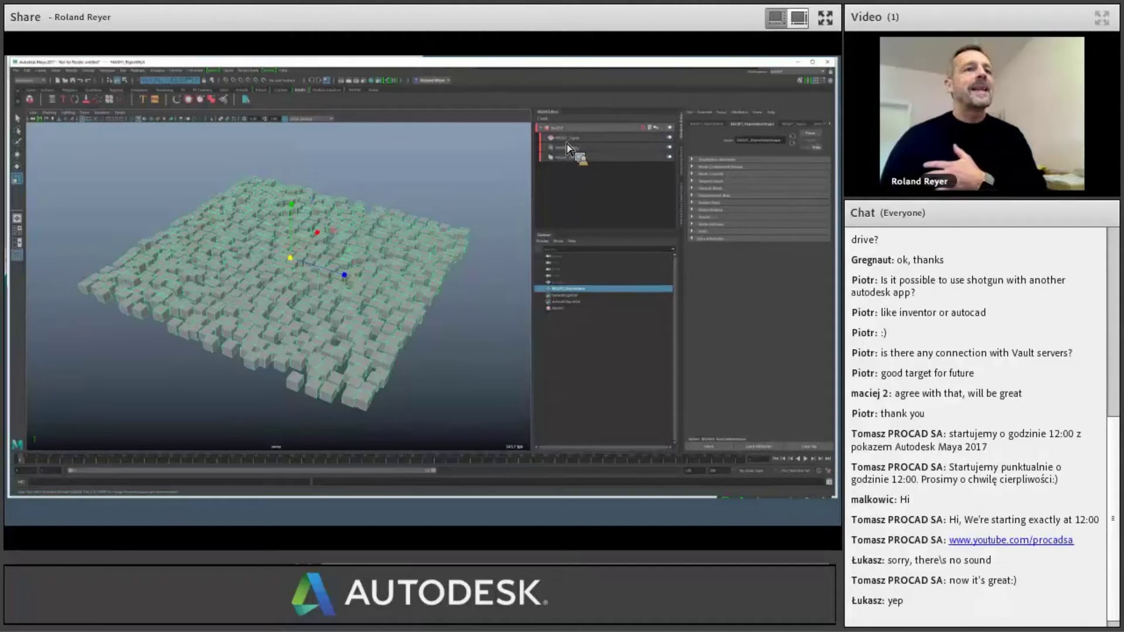
drag(567, 148, 593, 151)
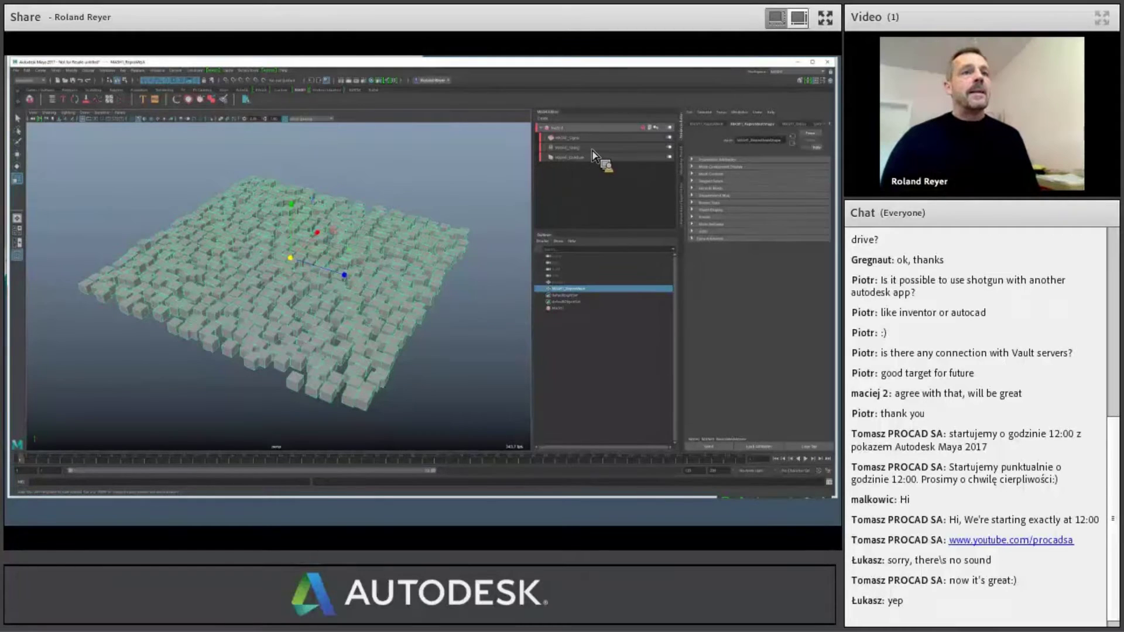
click(588, 139)
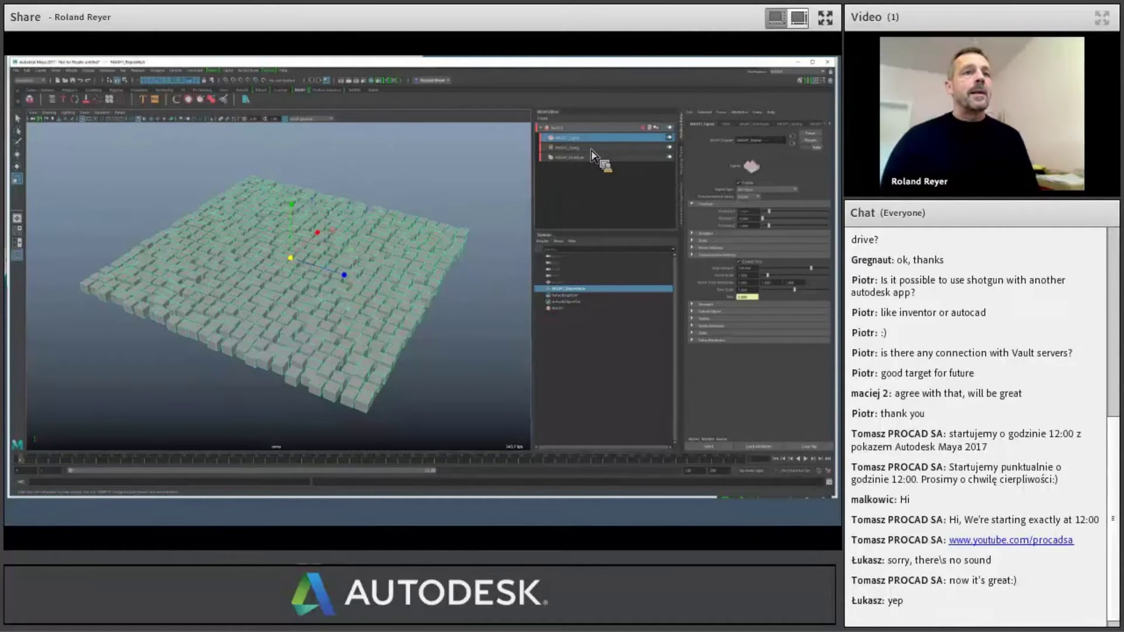
click(590, 149)
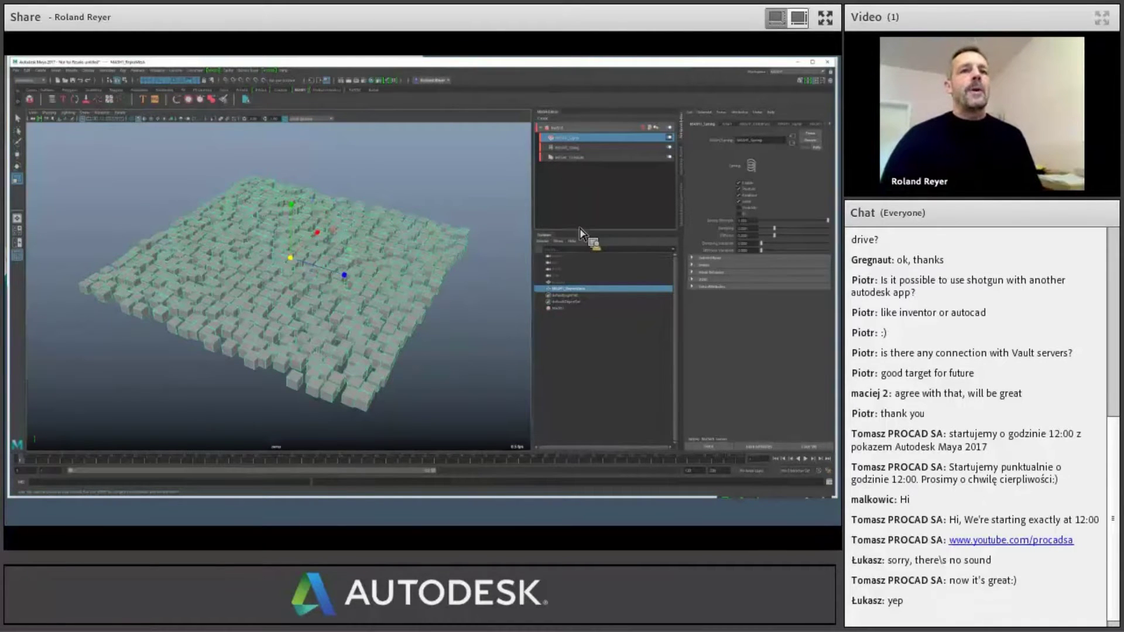
- Switch the Signal and Spring effects off and back on to compare the cubes
click(670, 138)
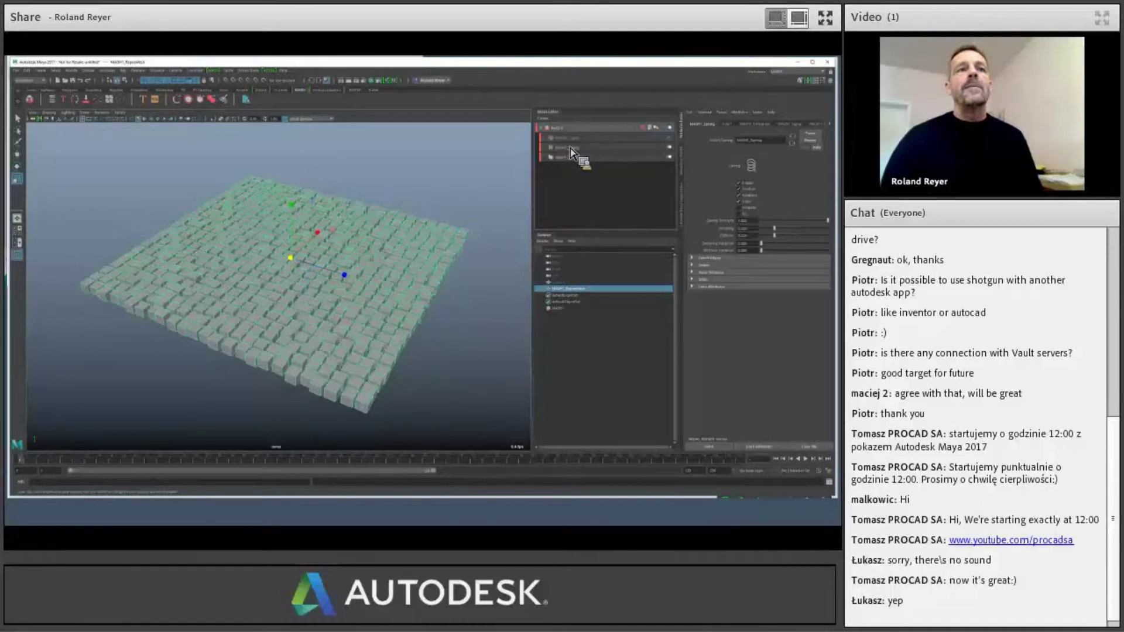
click(669, 148)
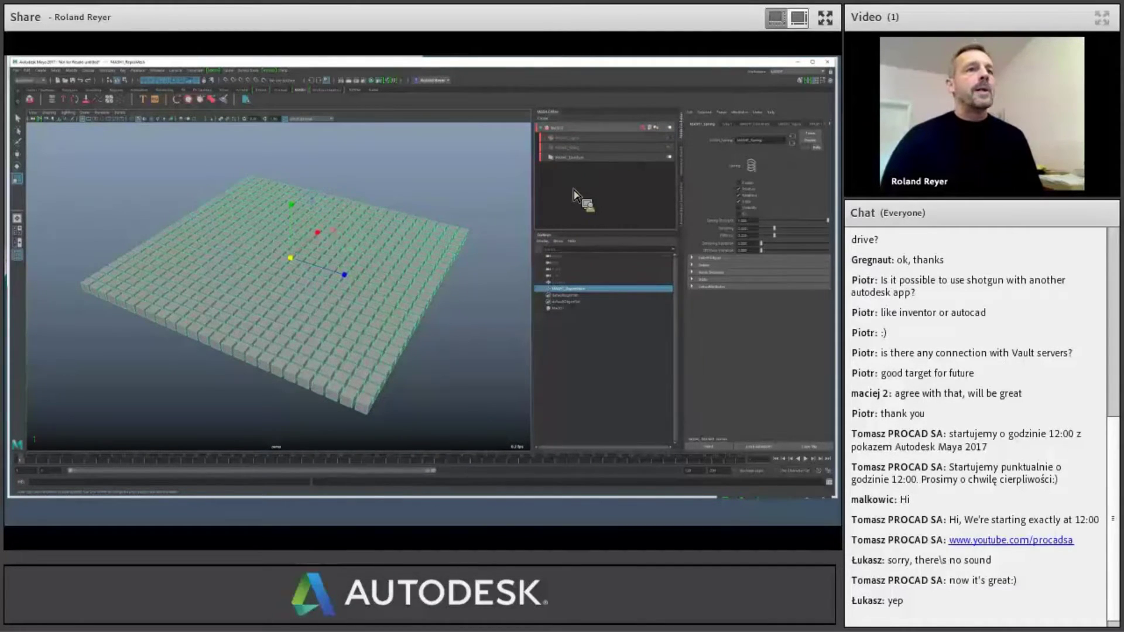
click(671, 148)
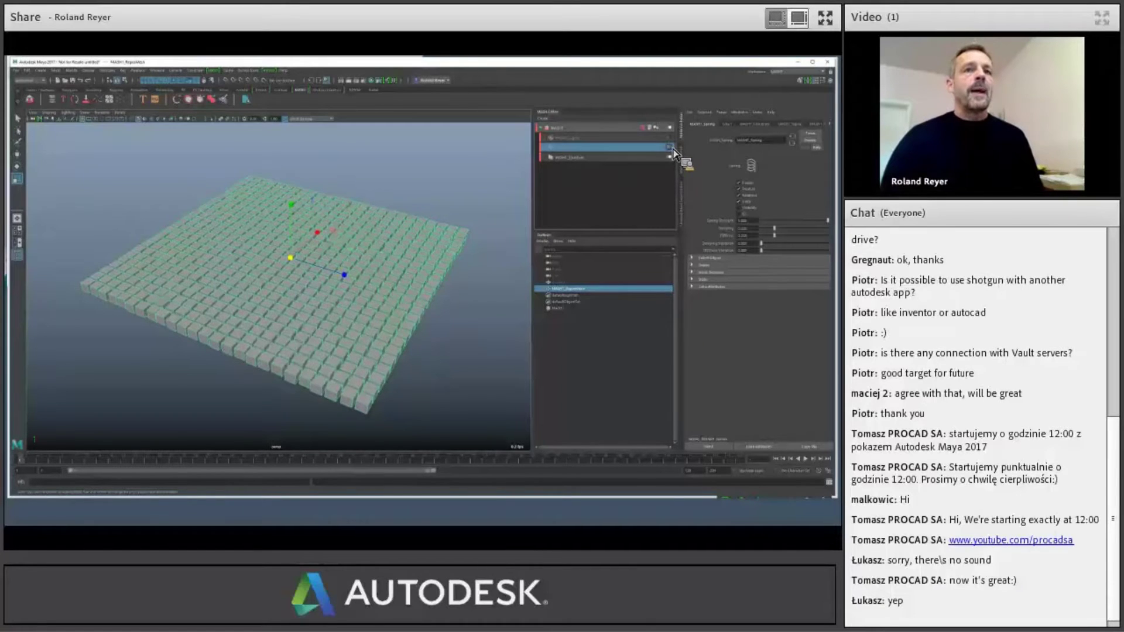
click(670, 138)
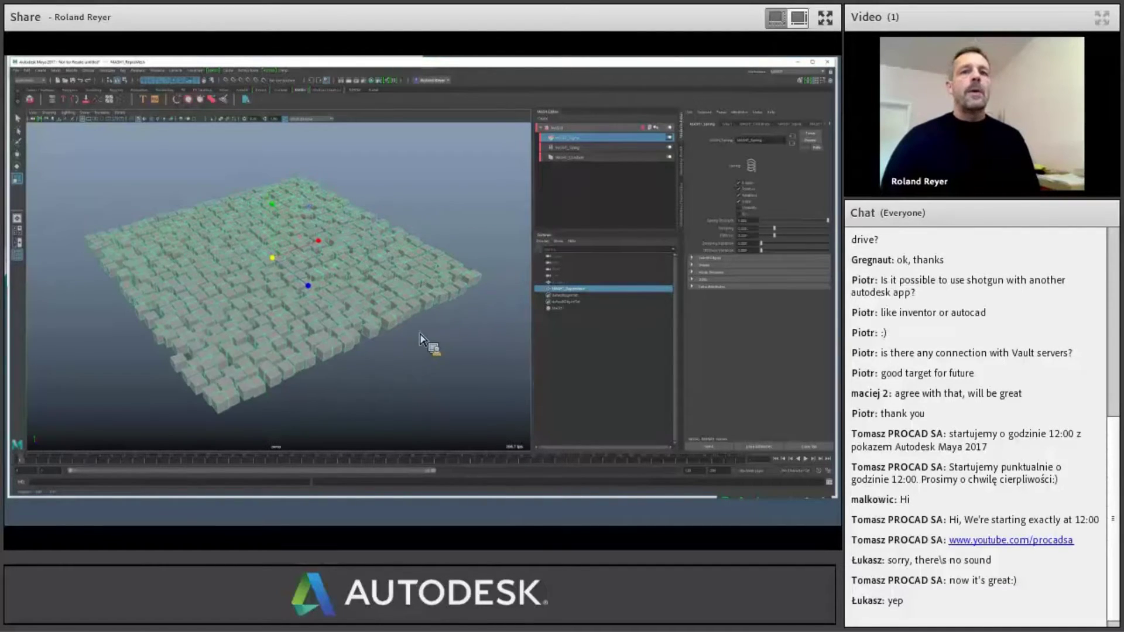
- Check the Distribute node settings and the MASH node palette
click(588, 127)
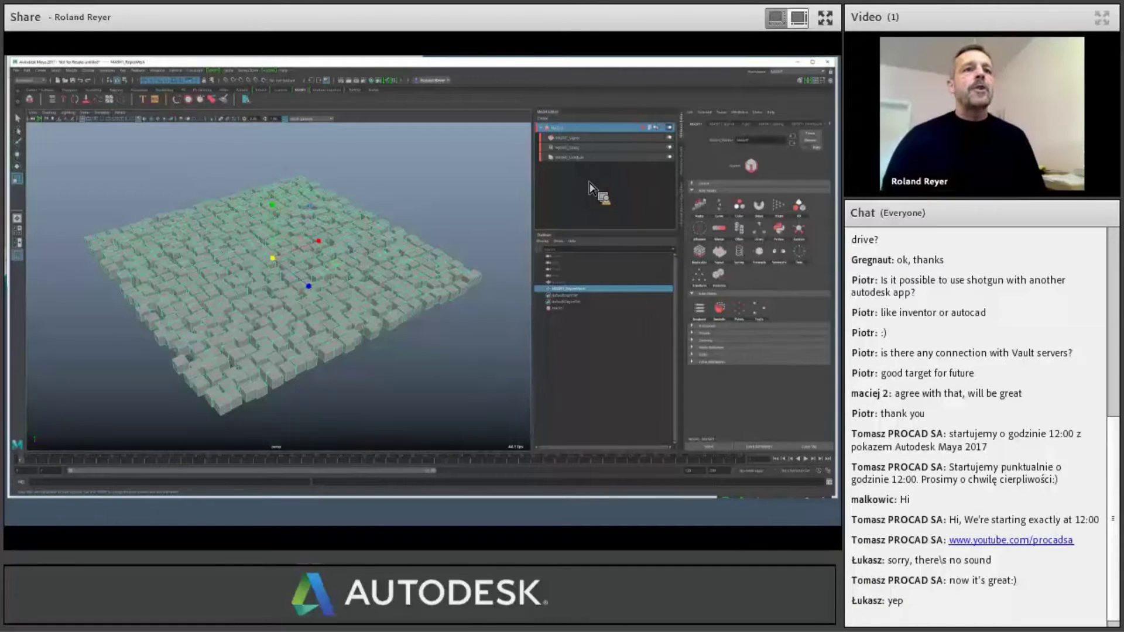
click(586, 158)
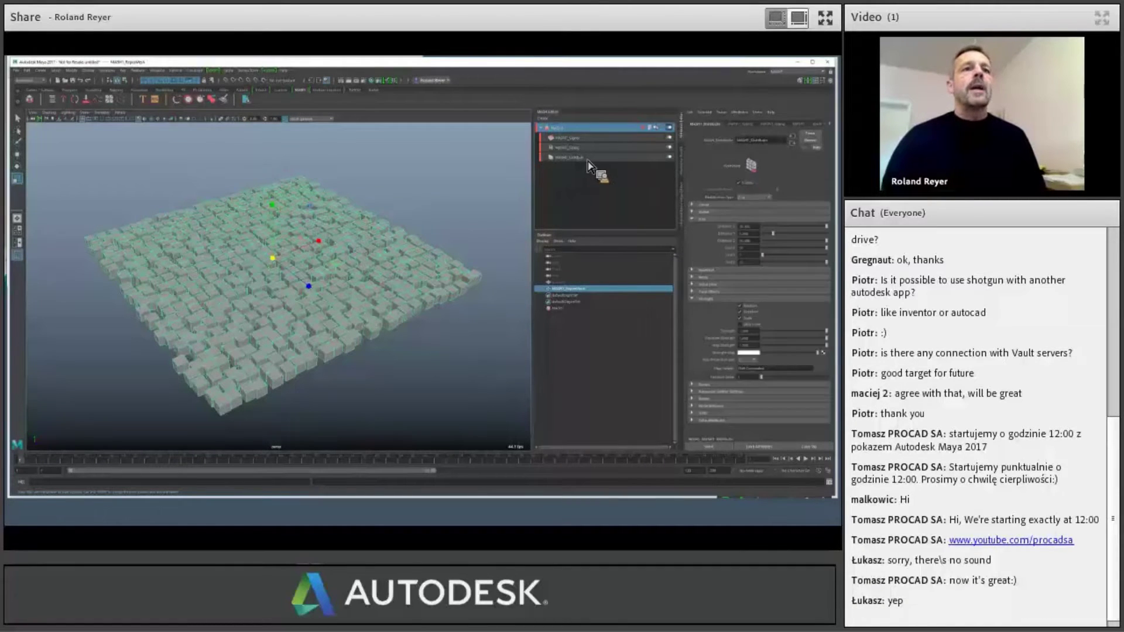
click(585, 129)
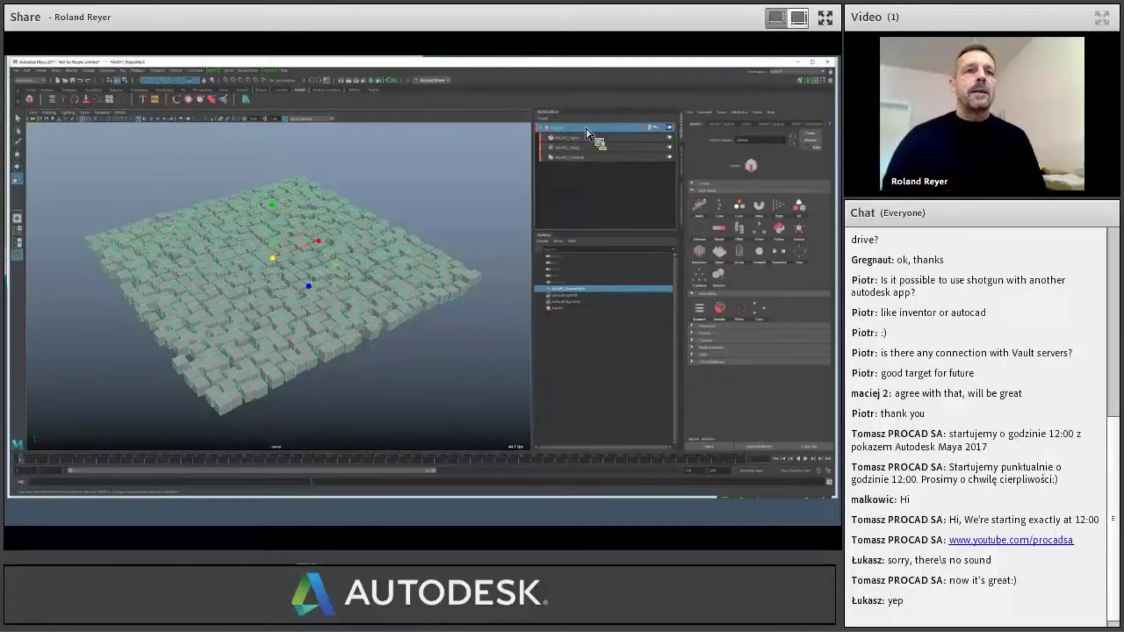
middle_drag(632, 256, 785, 297)
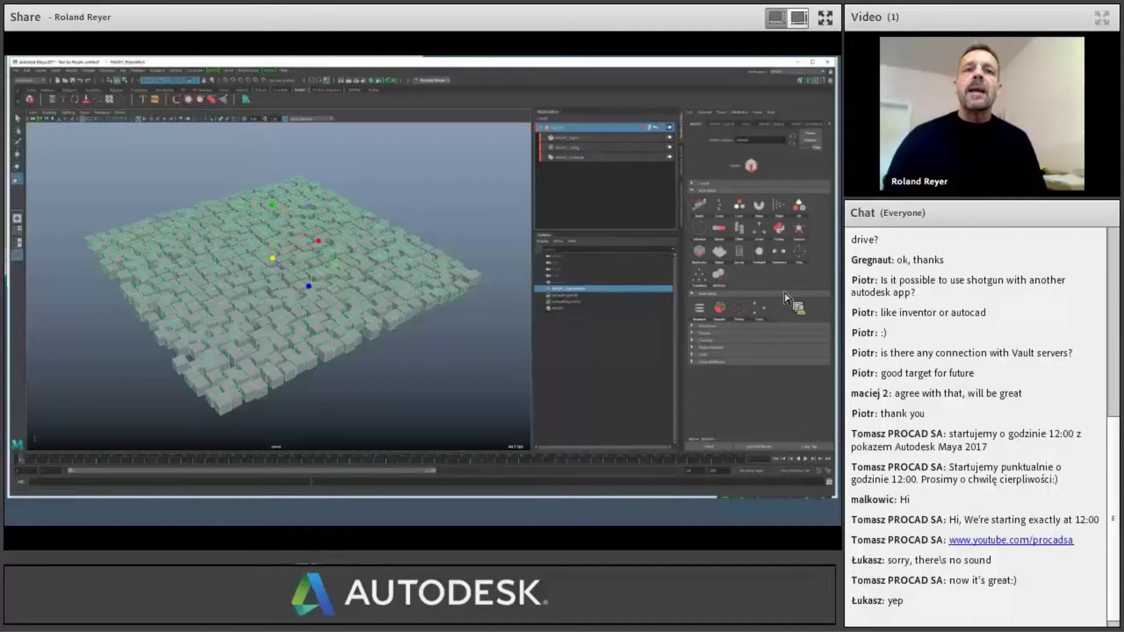
middle_drag(791, 249, 473, 212)
middle_drag(587, 153, 627, 136)
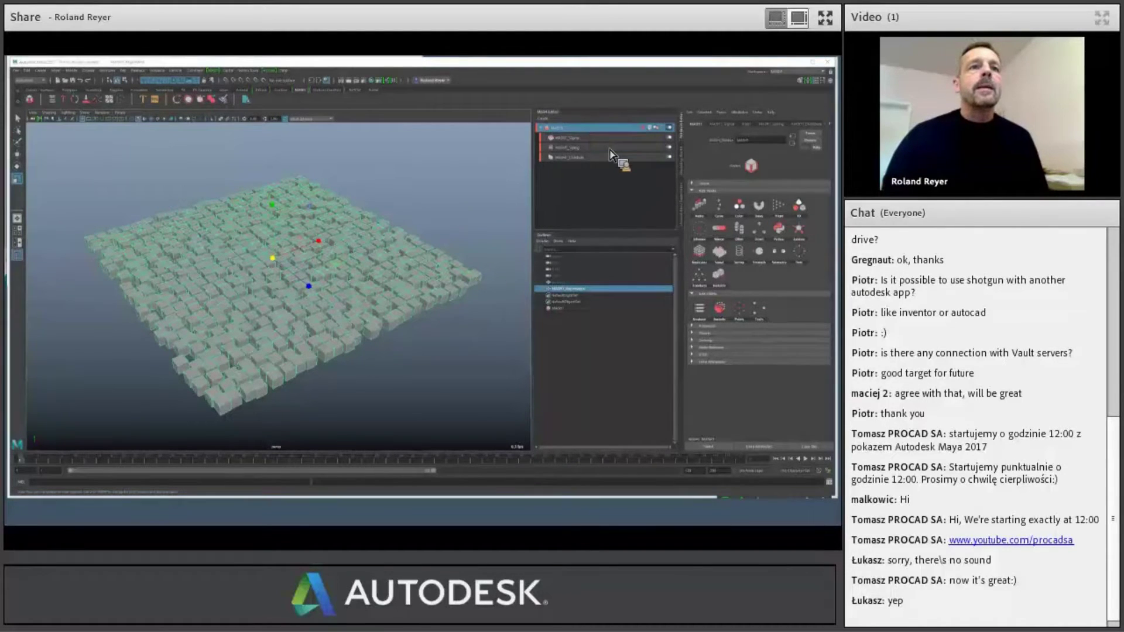
- Start a new scene without saving and build a MASH network from pCube1
key(ctrl+n)
click(428, 286)
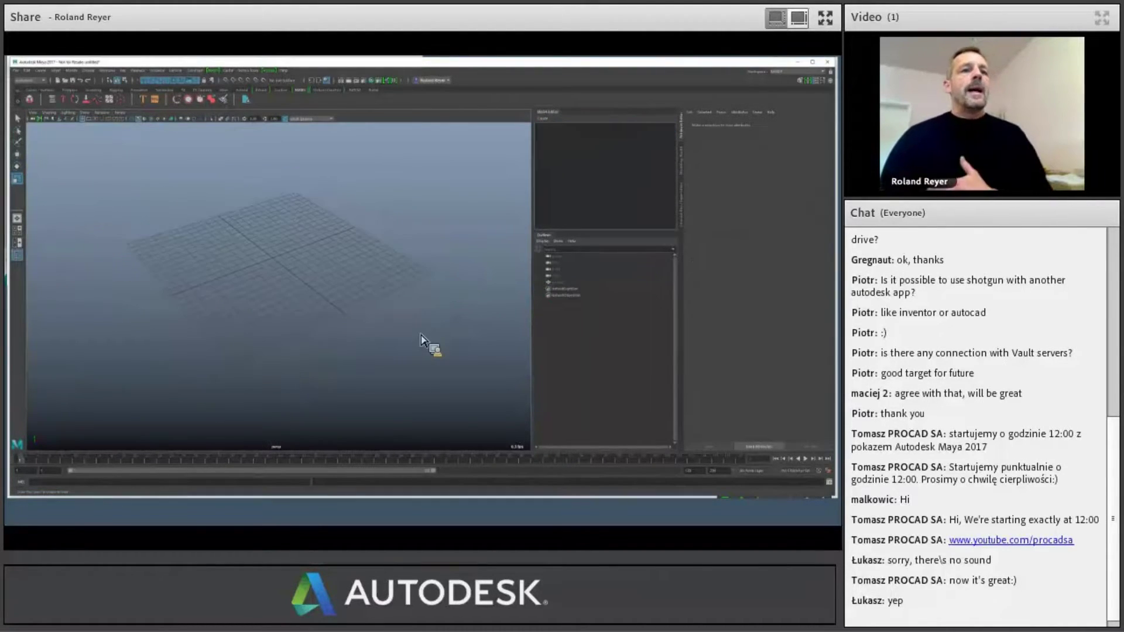
click(571, 282)
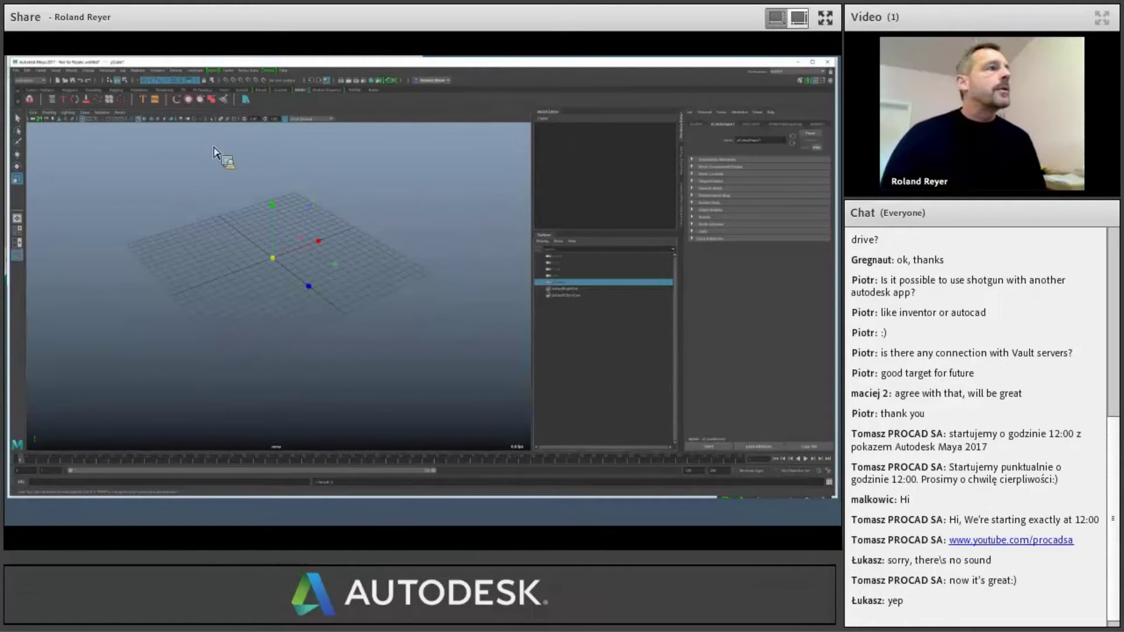
click(29, 100)
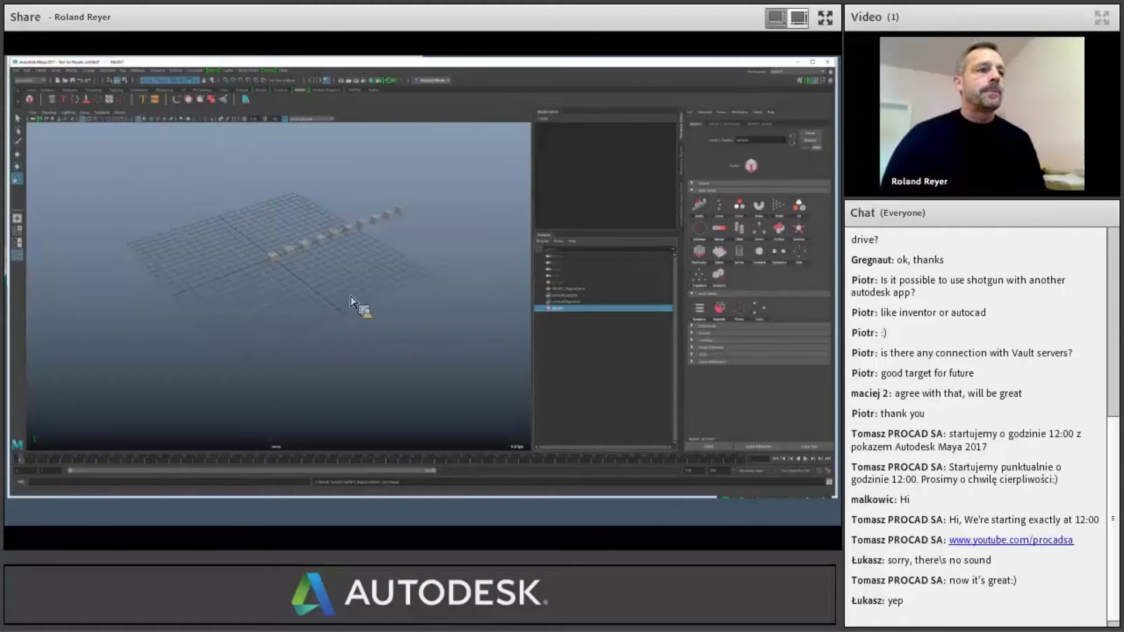
- Set Distribution Type to Grid with maximum Distance X, Count X and Count Z
alt+drag(452, 314, 391, 279)
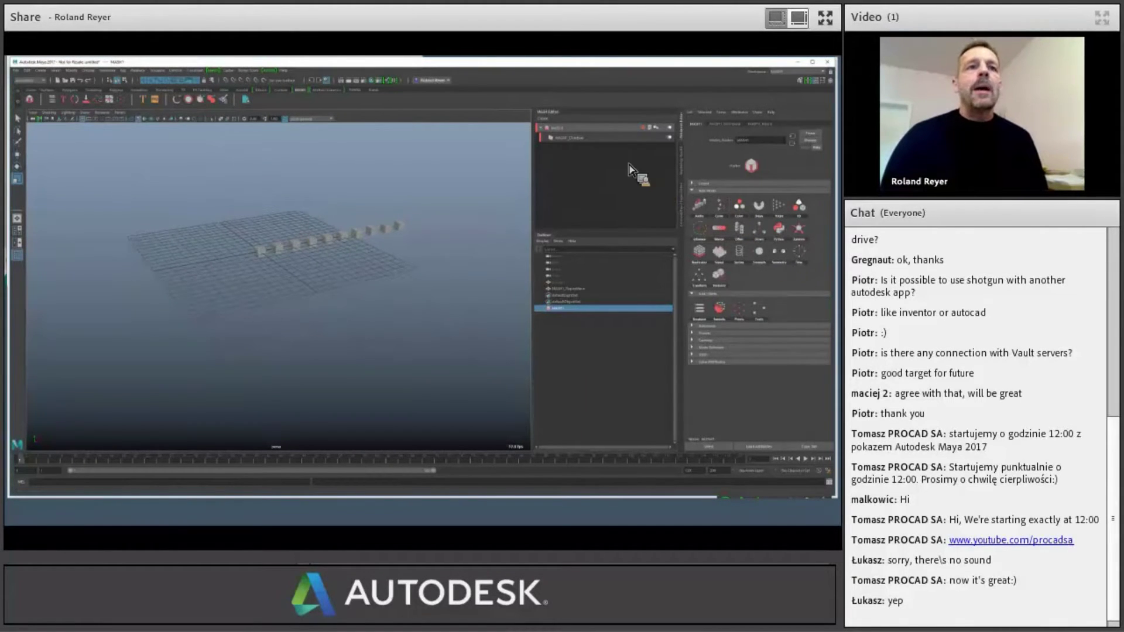
click(575, 140)
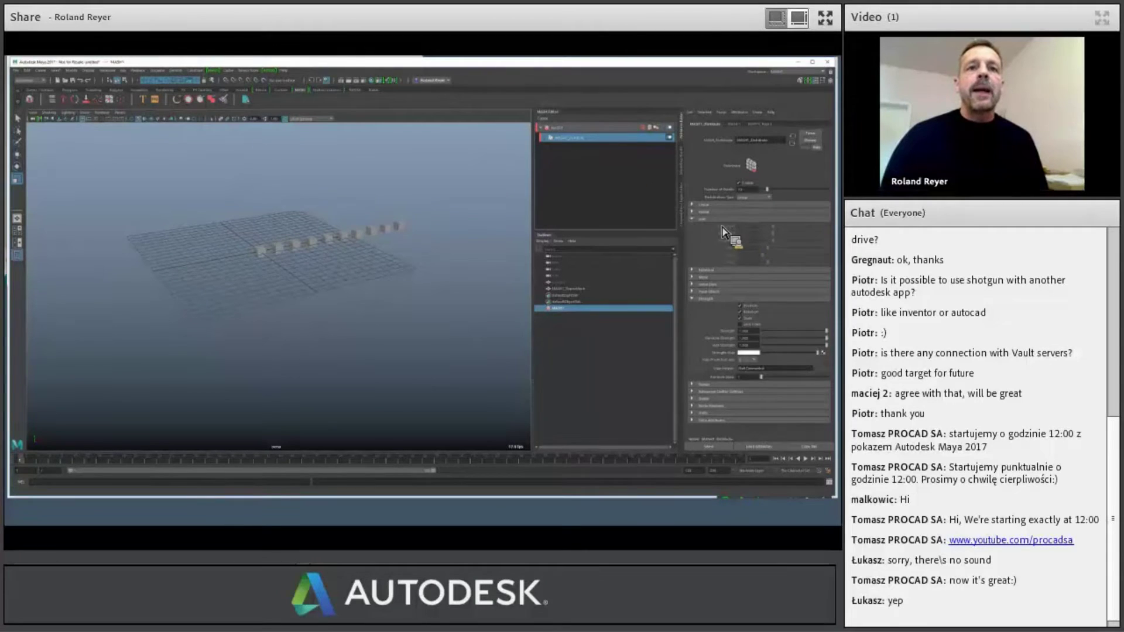
click(754, 198)
click(757, 240)
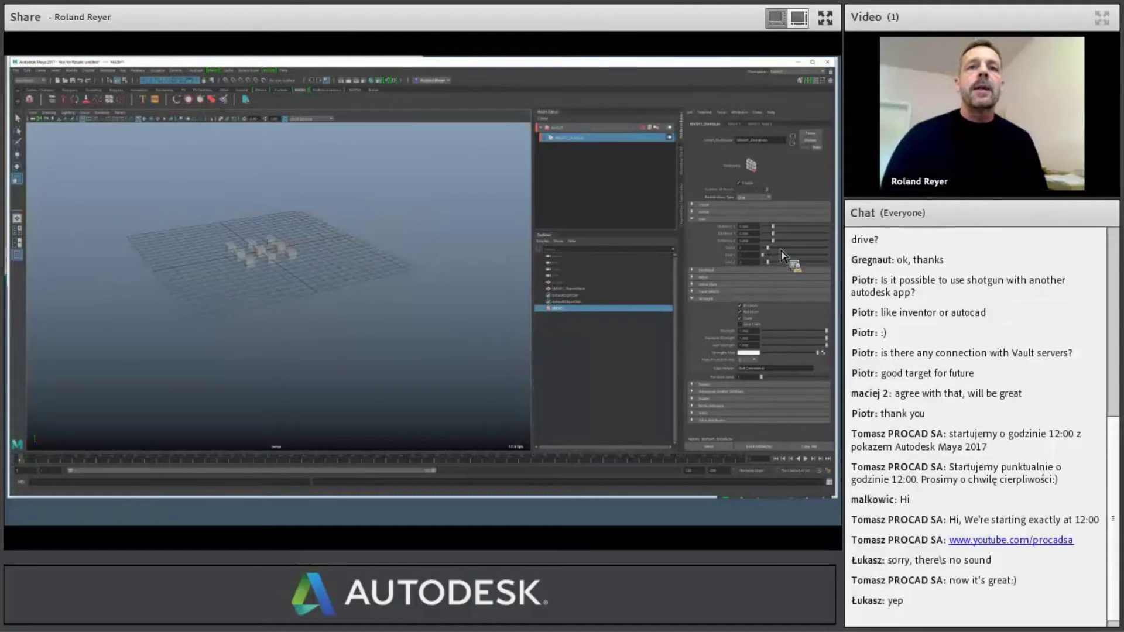
drag(812, 233, 836, 248)
click(827, 227)
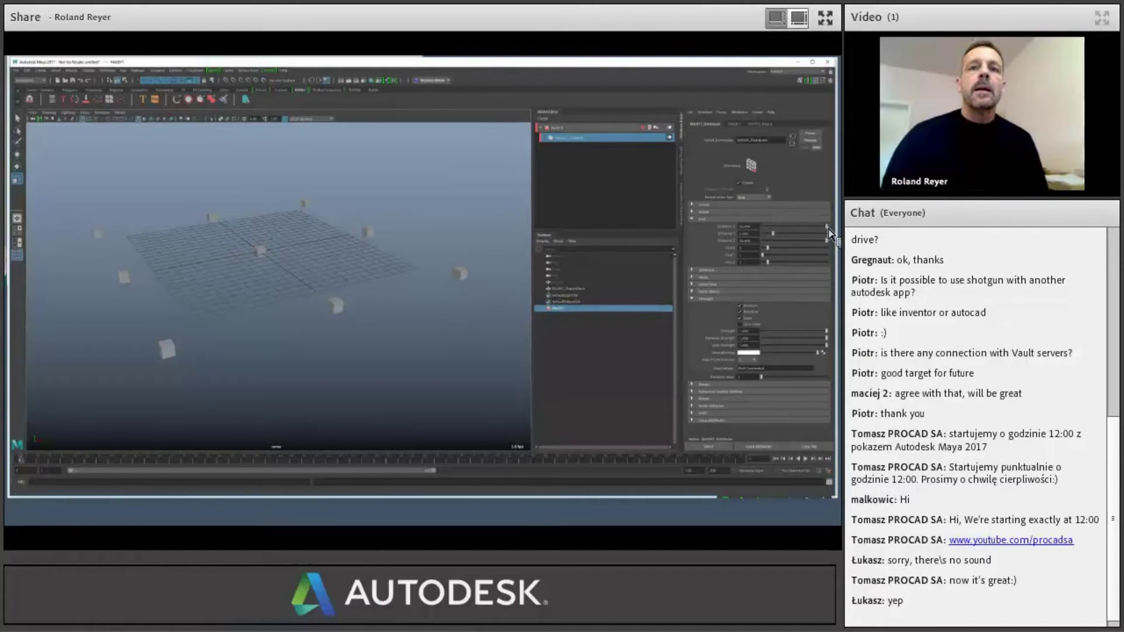
click(827, 250)
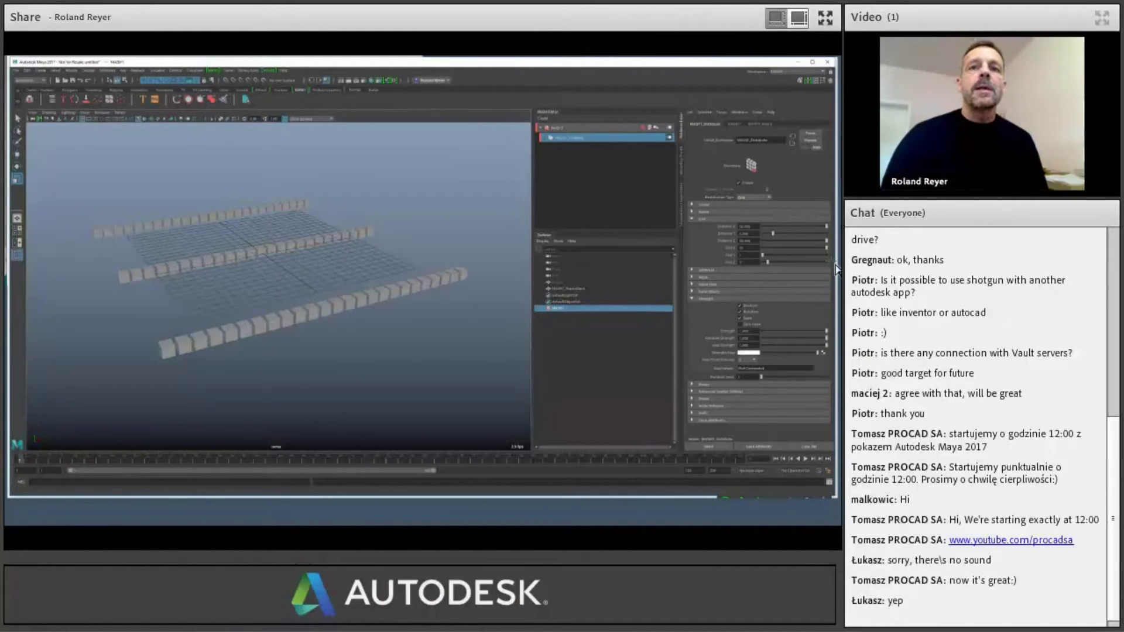
drag(767, 263, 835, 264)
alt+drag(412, 281, 430, 315)
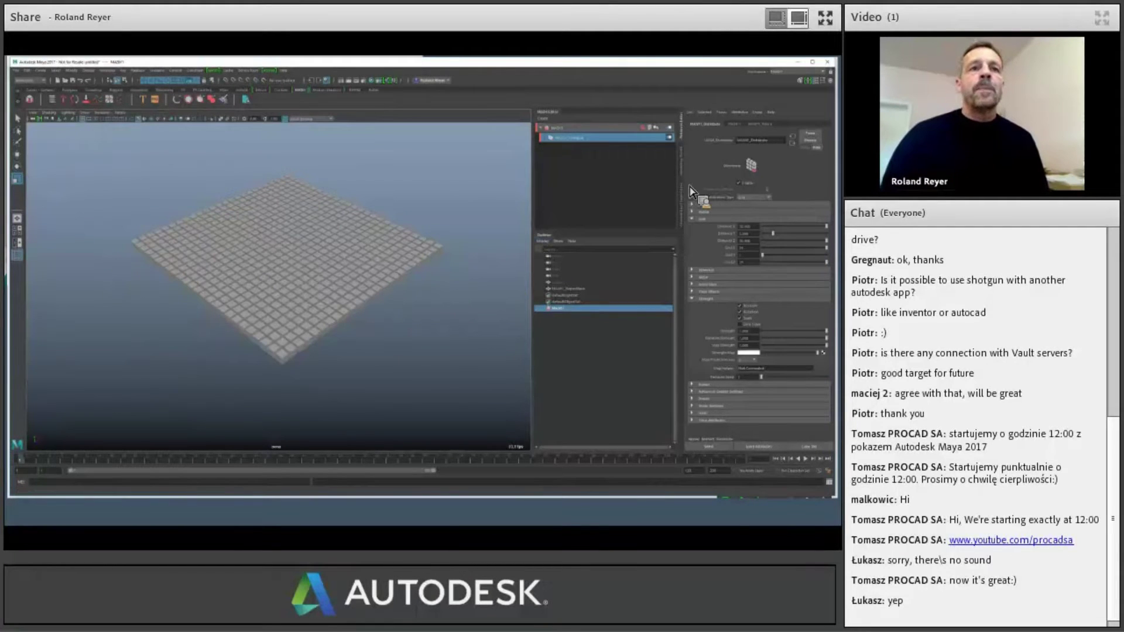
click(603, 128)
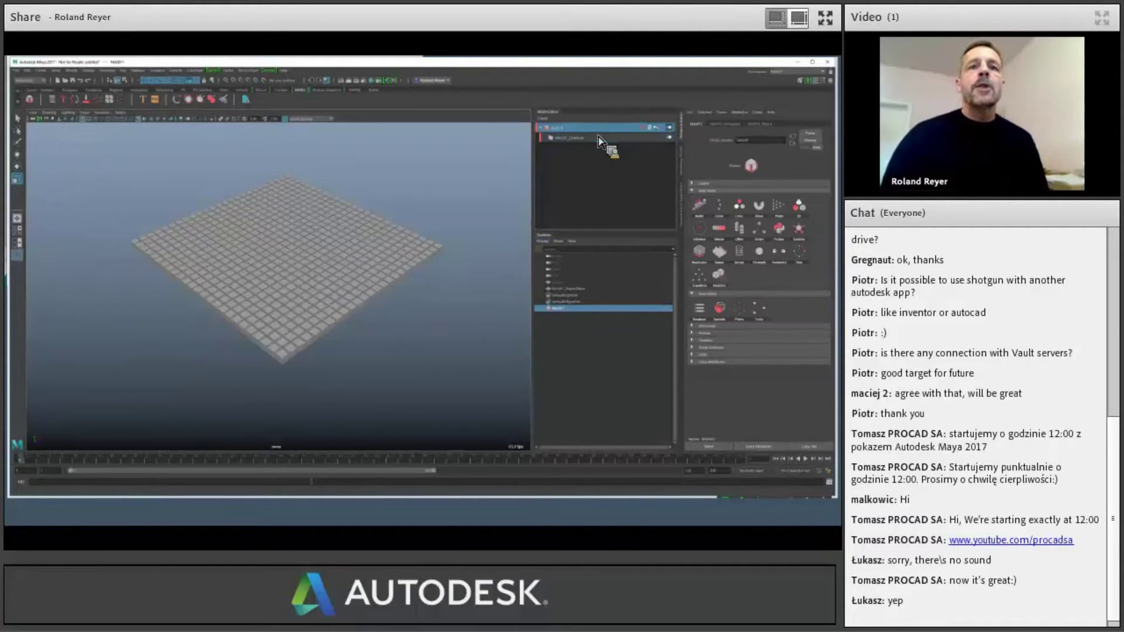
- Add a Transform node to MASH1 and create a locator as its connection node
click(701, 277)
click(726, 279)
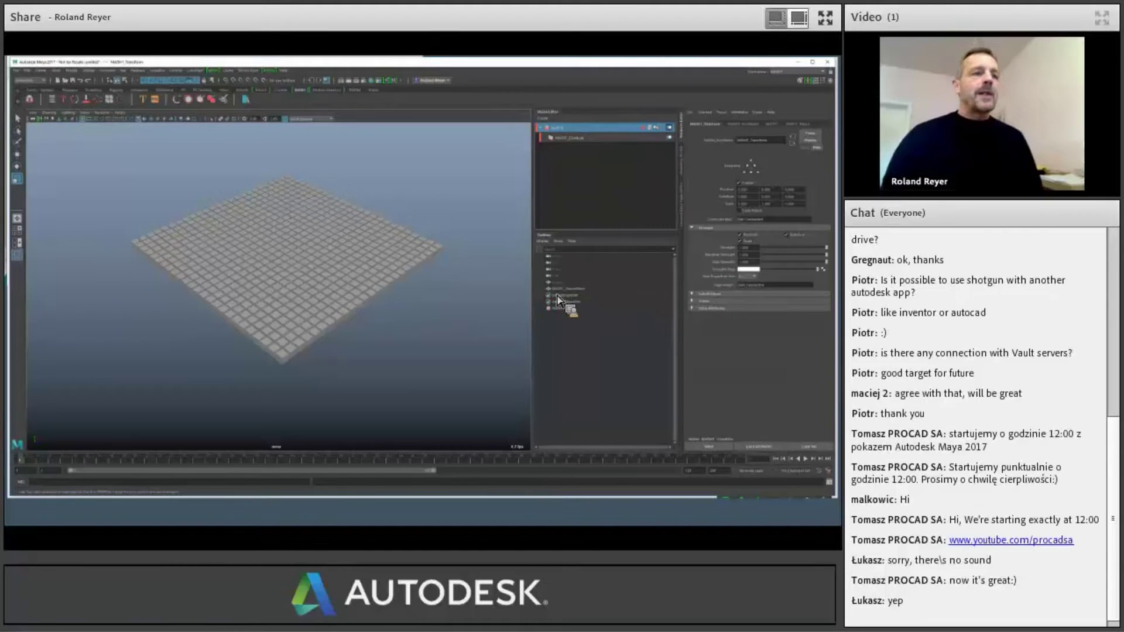
alt+drag(380, 347, 363, 342)
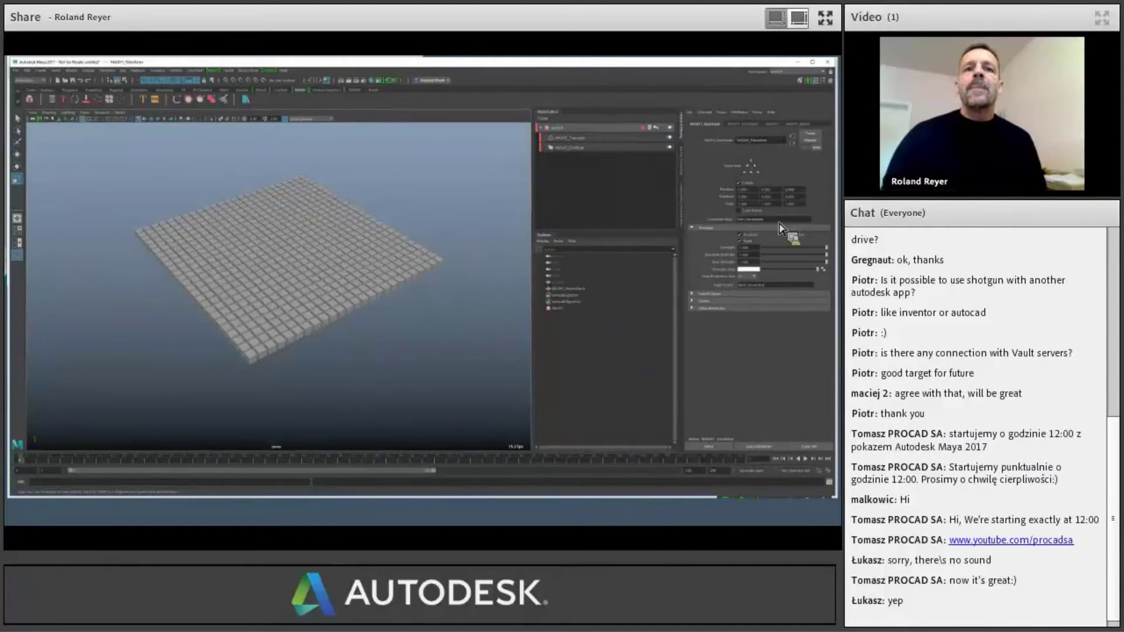
mouse_move(779, 223)
middle_down()
mouse_move(754, 223)
mouse_move(754, 191)
mouse_move(745, 214)
mouse_move(772, 228)
middle_up()
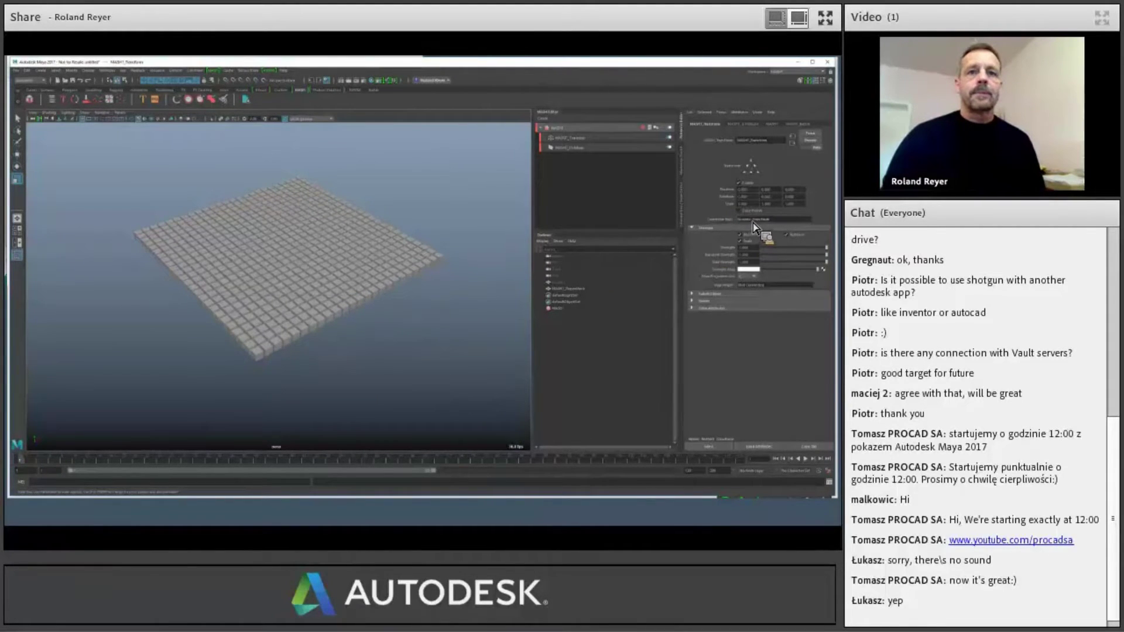
middle_drag(753, 225, 766, 232)
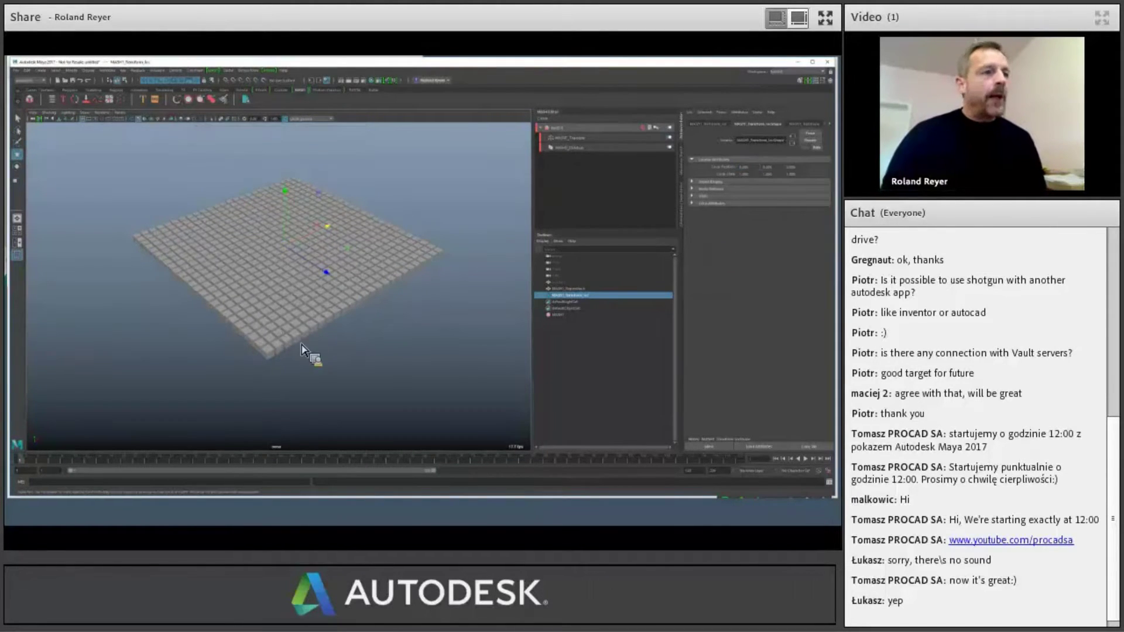
- Lift the MASH cube grid above the ground grid and tilt it, showing MASH1_Transform
drag(287, 191, 286, 131)
key(e)
mouse_move(325, 206)
mouse_down()
mouse_move(313, 198)
mouse_move(325, 201)
mouse_up()
scroll(459, 283, down, 4)
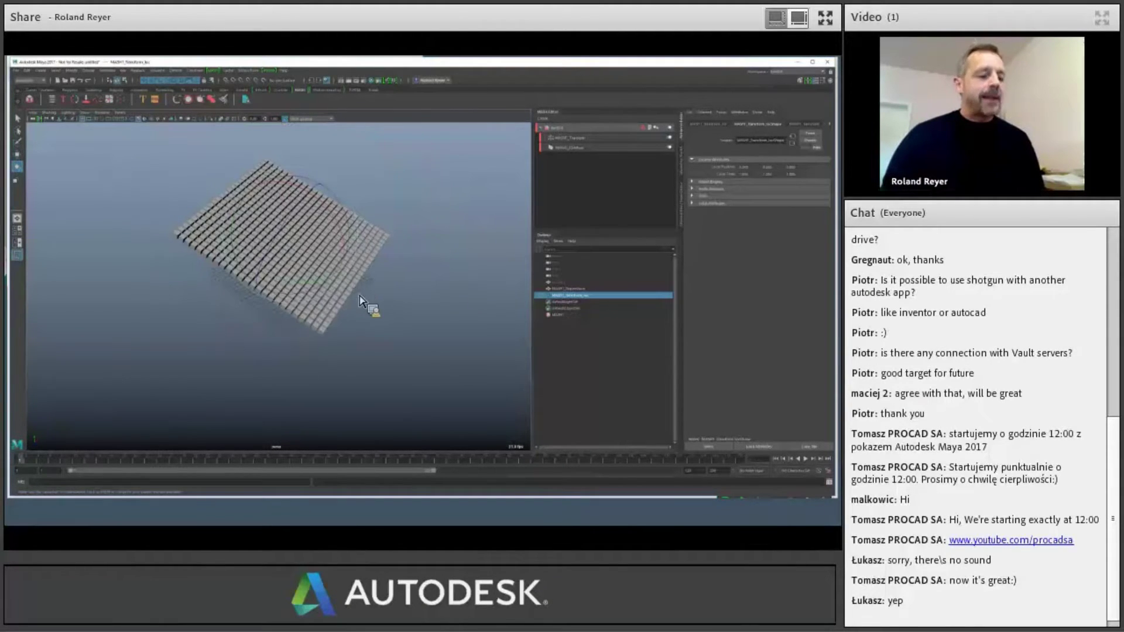
key(w)
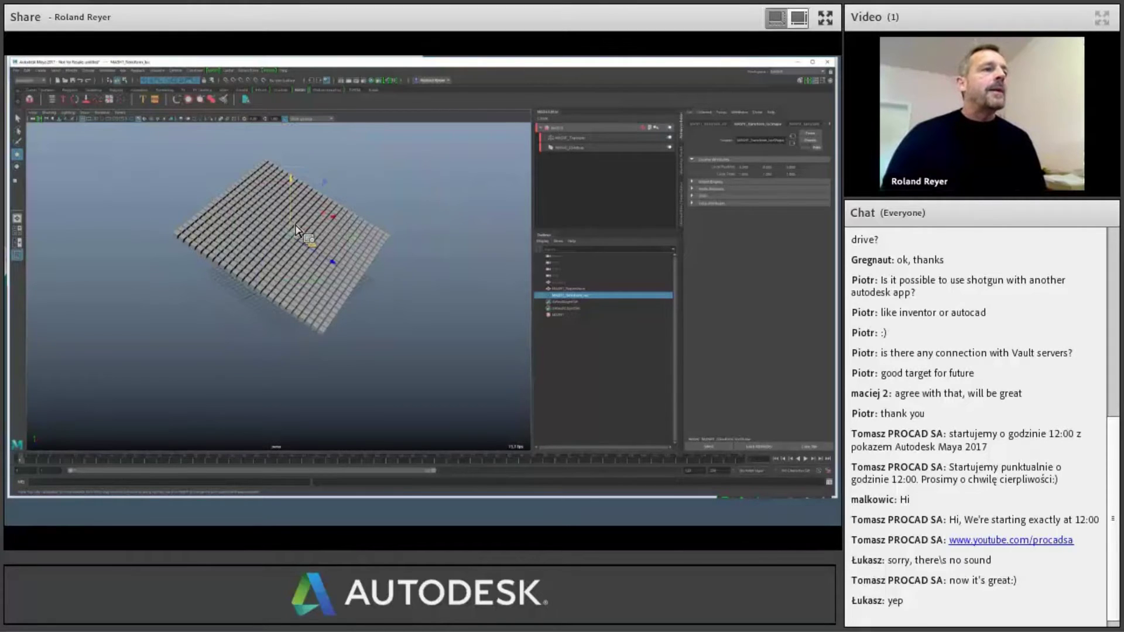
drag(296, 226, 293, 200)
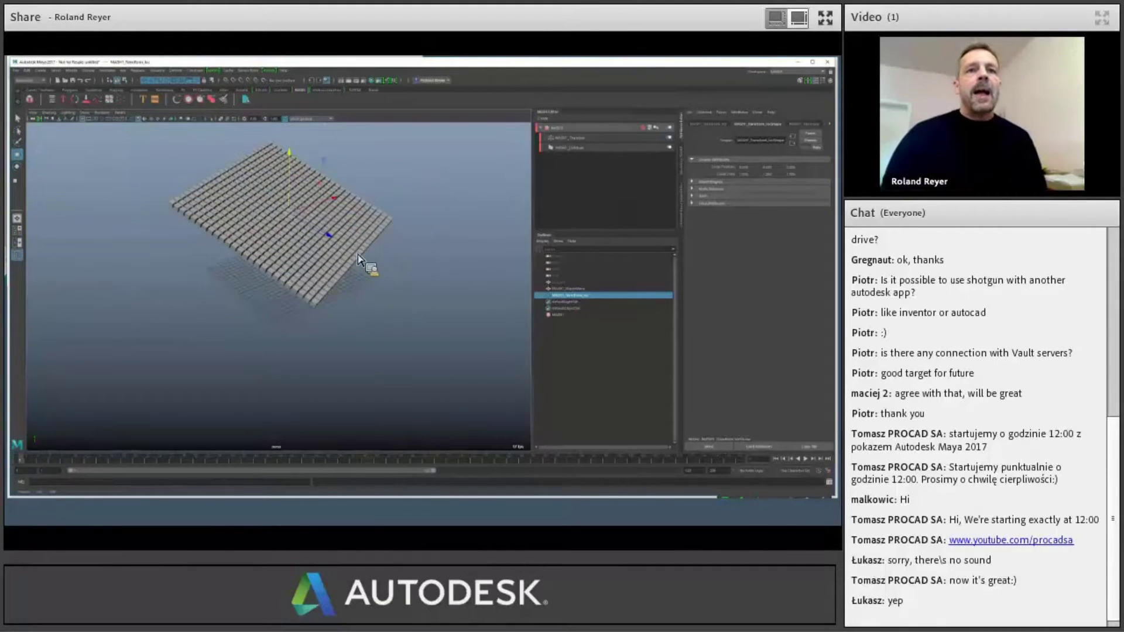
alt+drag(359, 259, 387, 257)
click(584, 138)
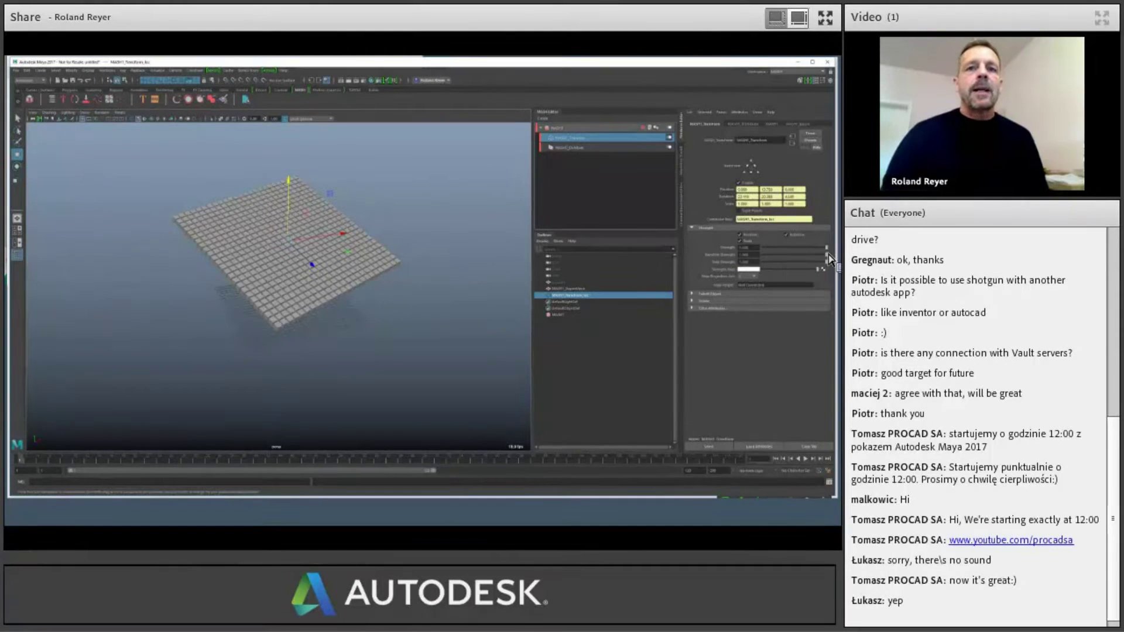
- Drag MASH1_Transform sliders, including Random Strength, to scatter the blocks
drag(829, 254, 753, 285)
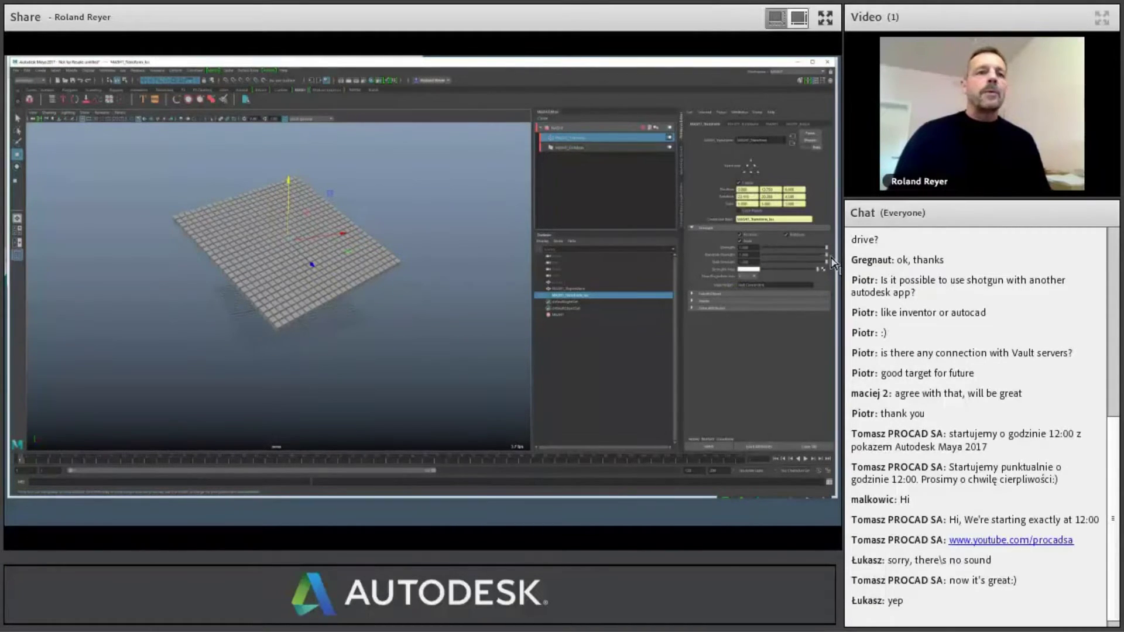
mouse_move(831, 258)
mouse_down()
mouse_move(772, 273)
mouse_move(820, 274)
mouse_move(766, 269)
mouse_move(837, 274)
mouse_up()
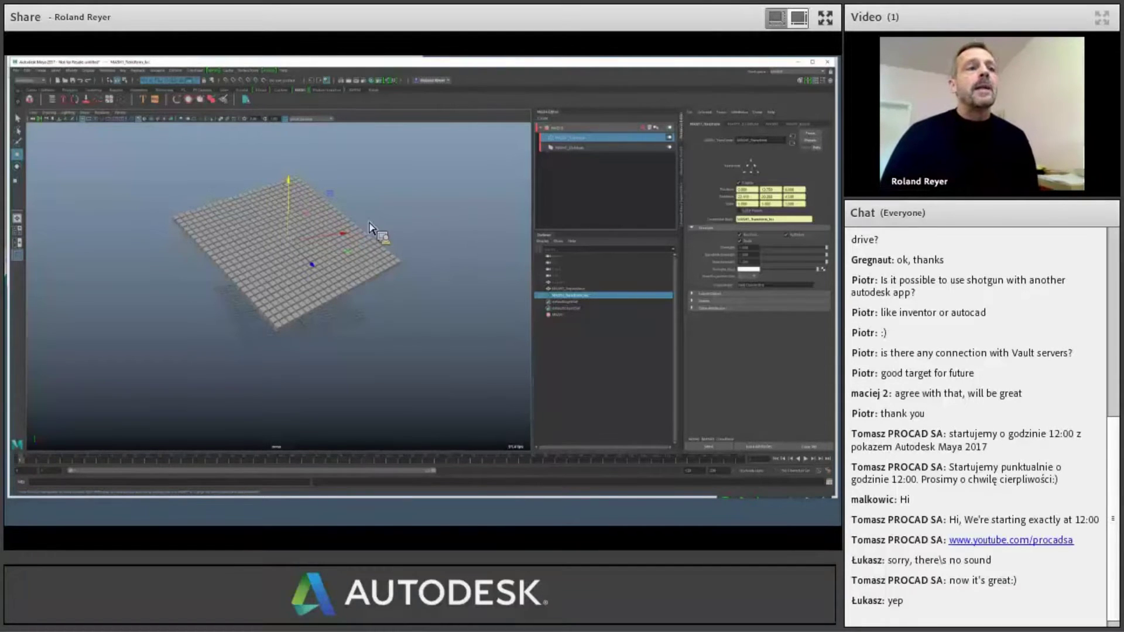
click(587, 128)
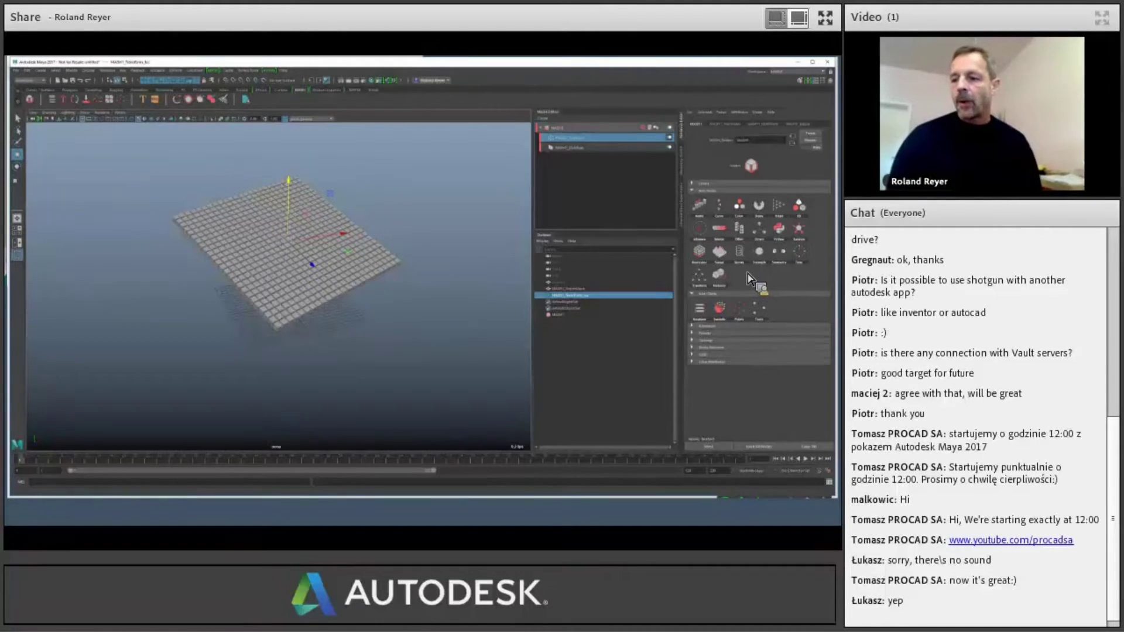
- Drag a node icon from the MASH node palette out into the viewport
drag(747, 274, 491, 341)
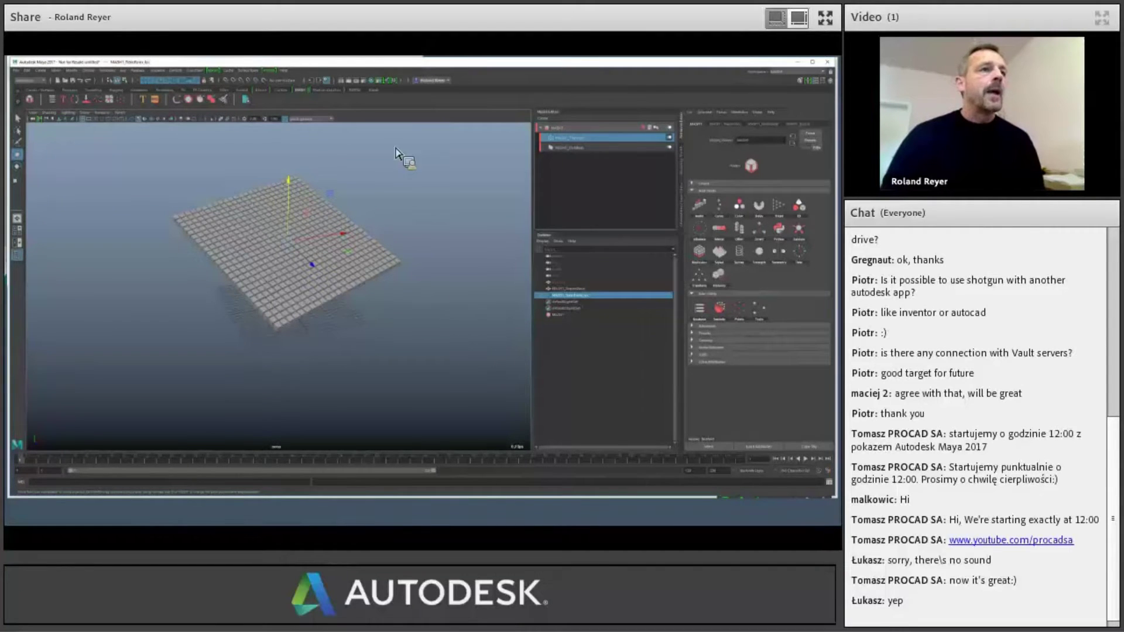
drag(396, 148, 445, 265)
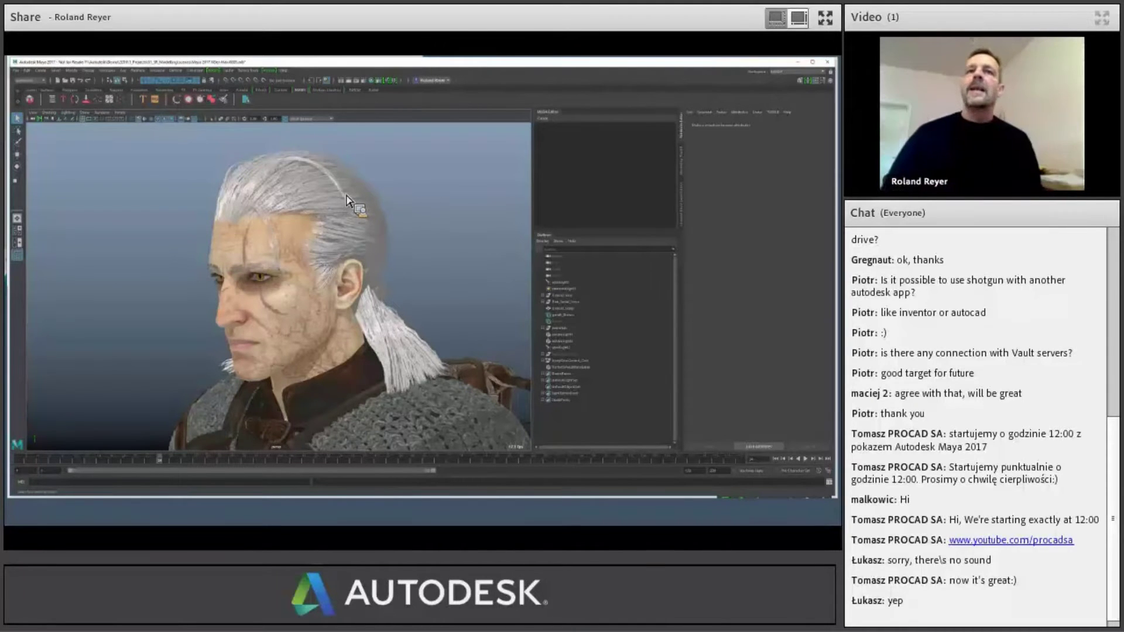
- Switch to a different workspace layout and browse the Outliner, Shotgun and Channel Box tabs
click(782, 78)
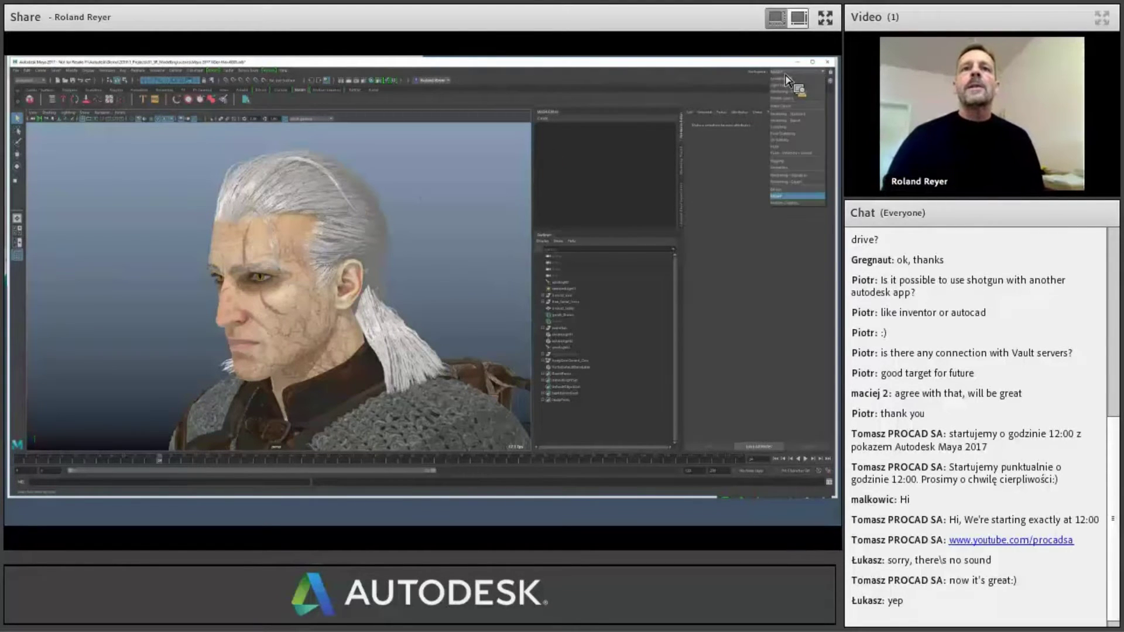
click(797, 182)
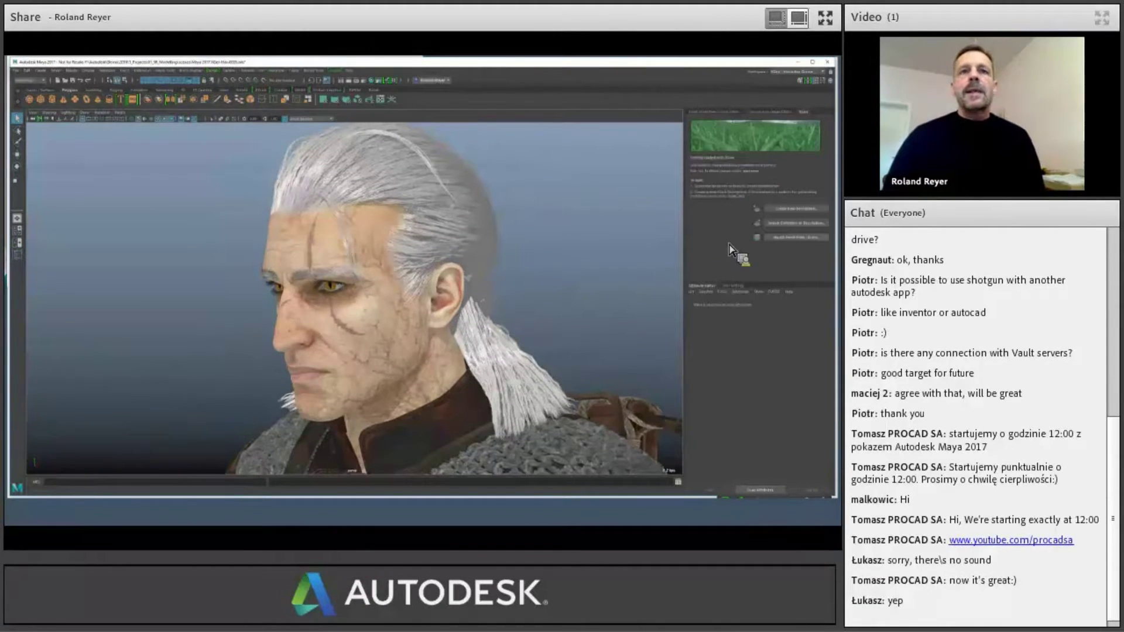
click(712, 112)
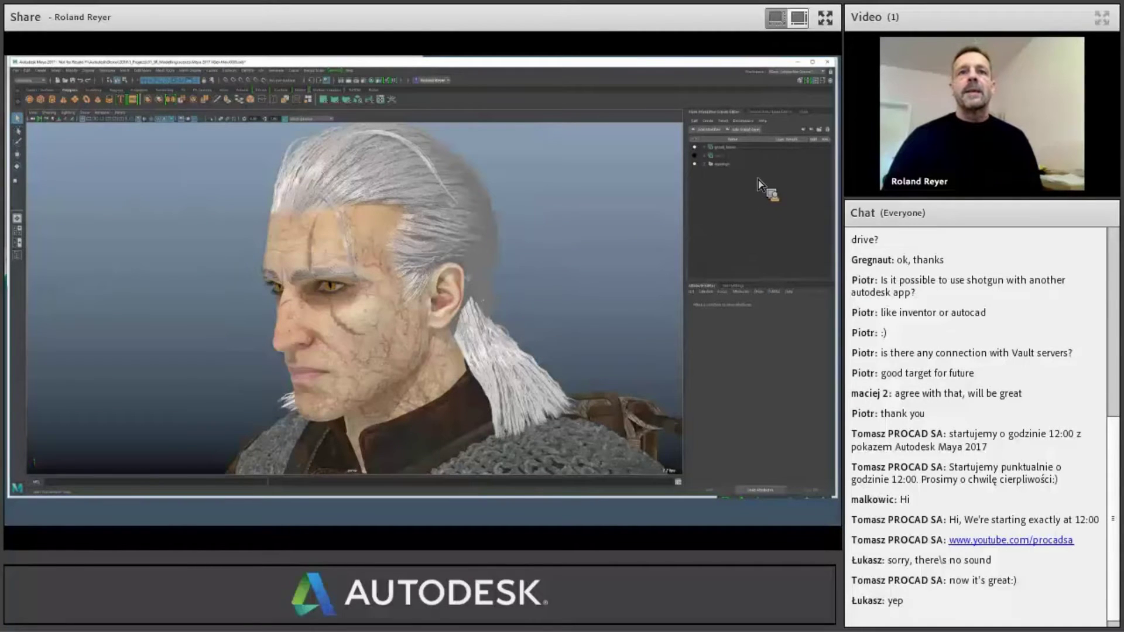
click(806, 114)
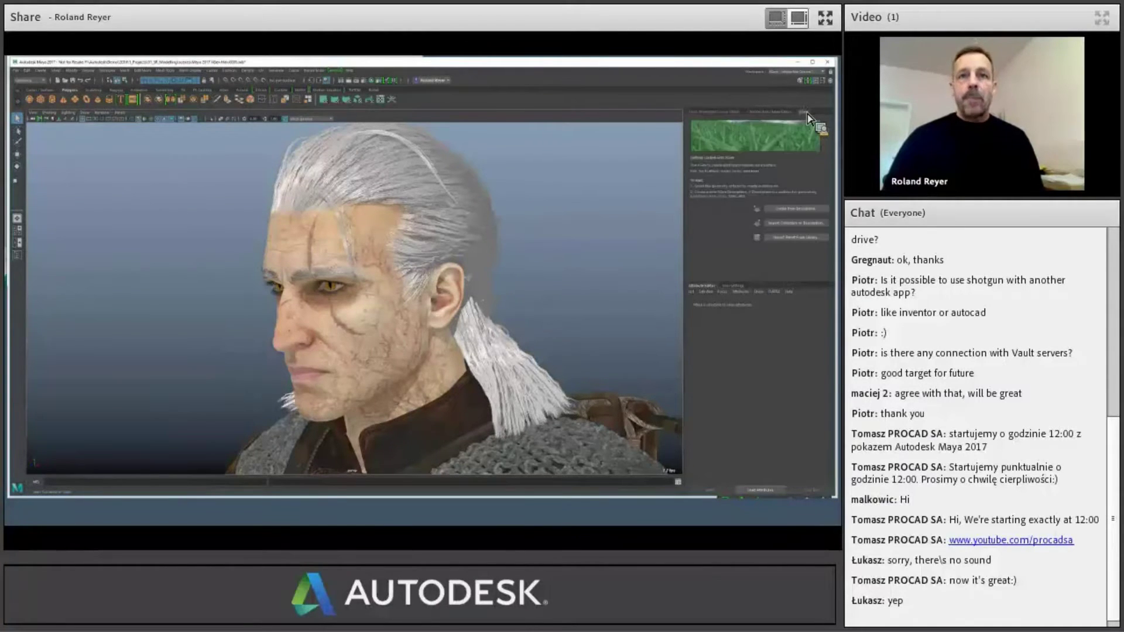
click(761, 114)
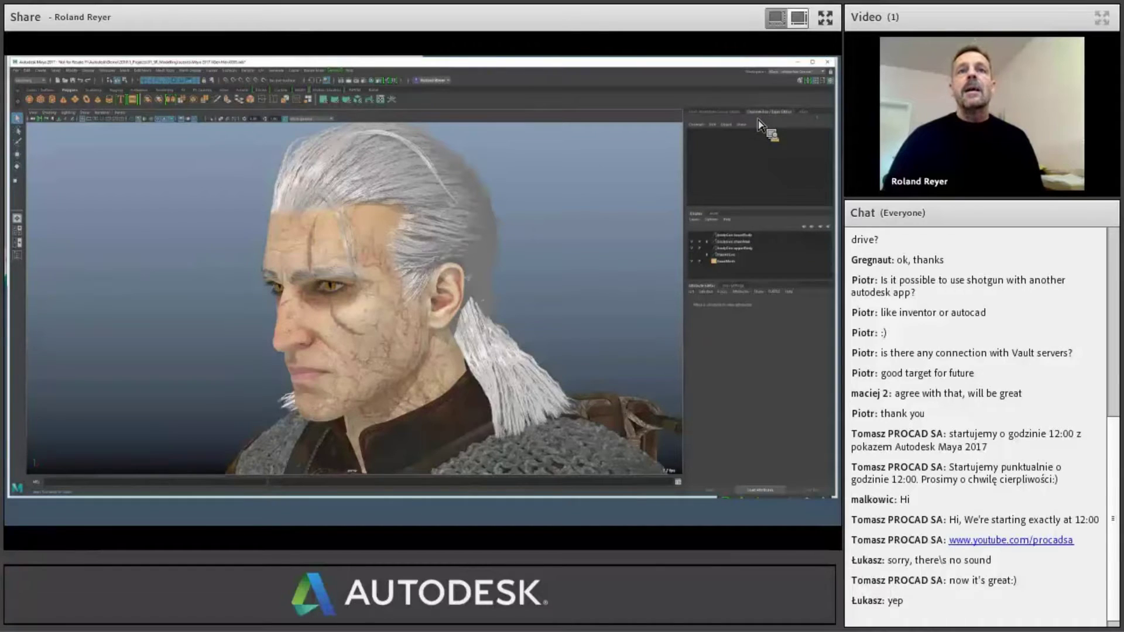
- Return to the Outliner and expand the skeleton group to reveal its hair objects
click(714, 112)
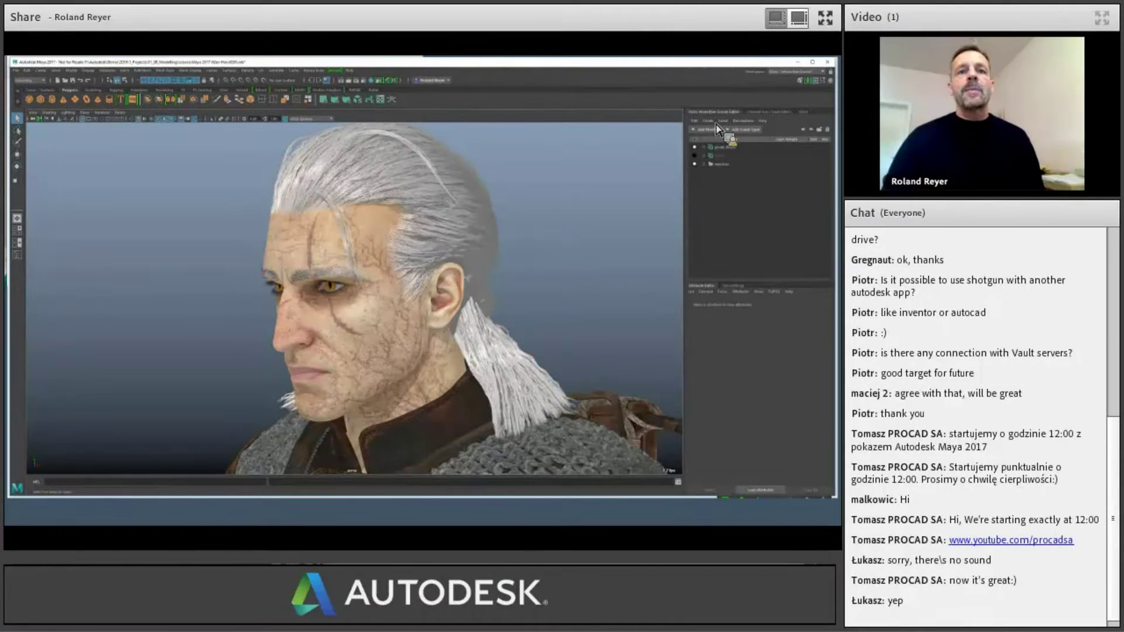
click(697, 167)
click(706, 165)
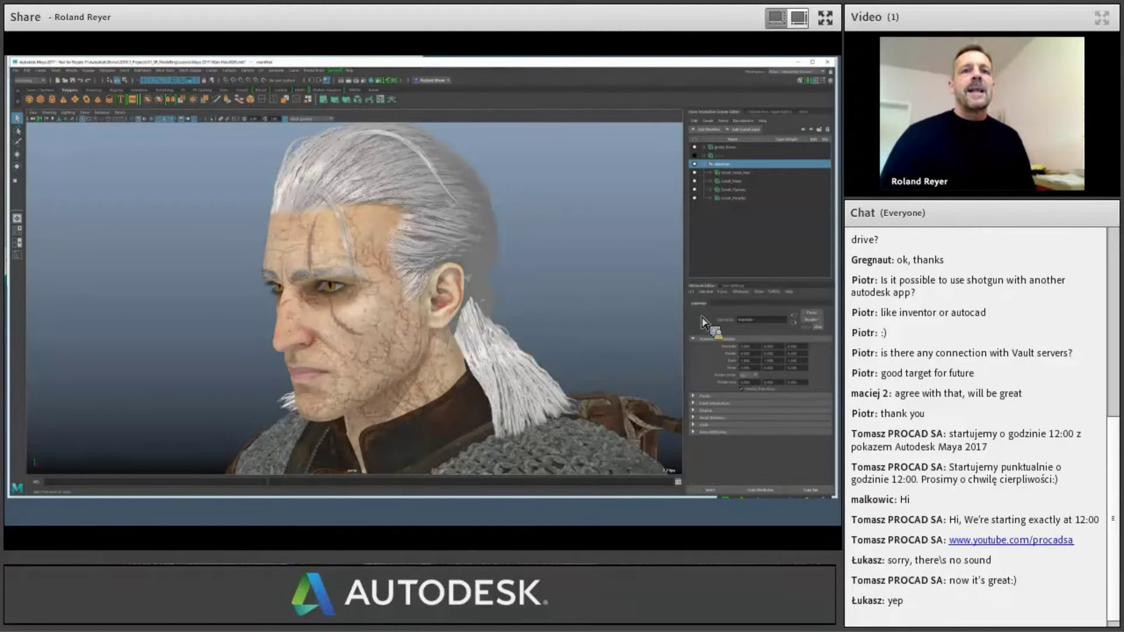
- Unhide the Geralt_Nape hair and move a hair object down one place in the Outliner
click(698, 175)
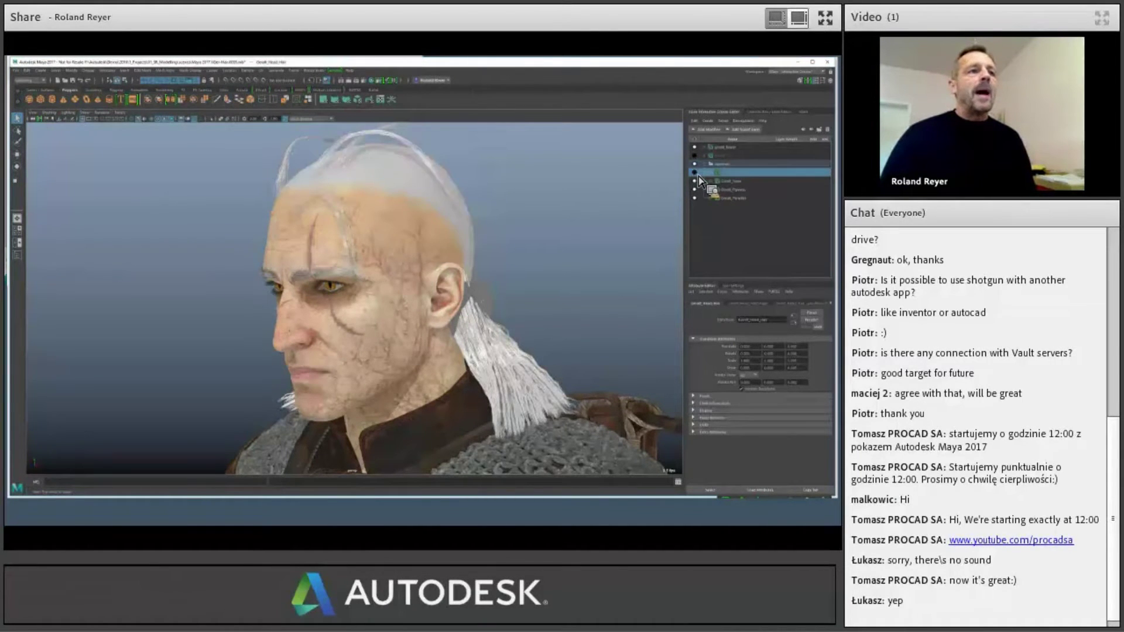
click(700, 183)
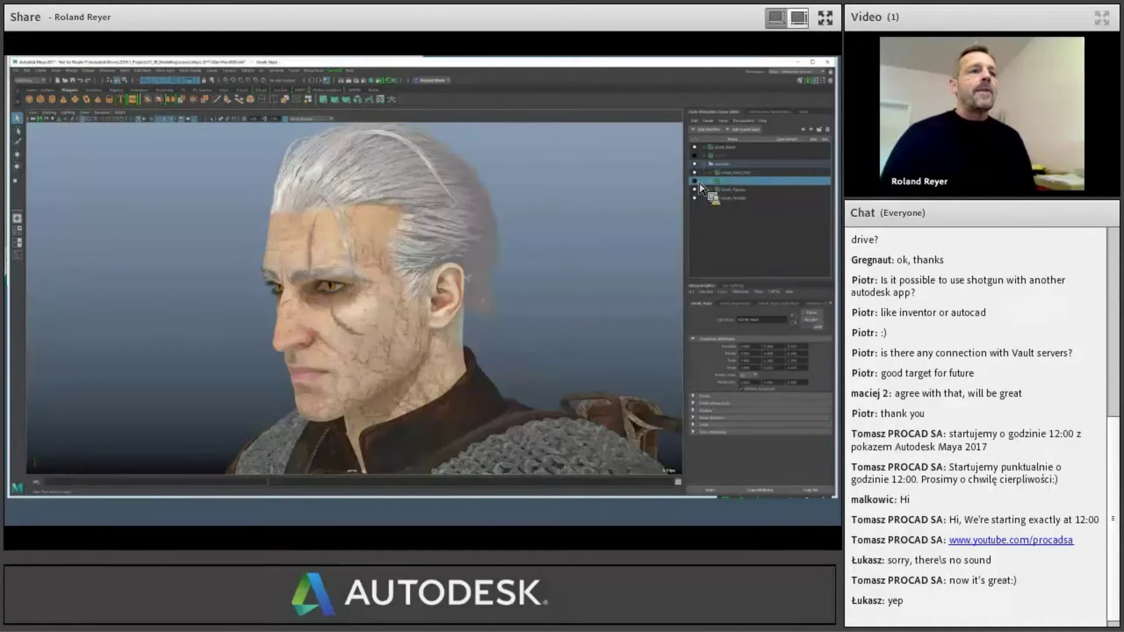
click(699, 183)
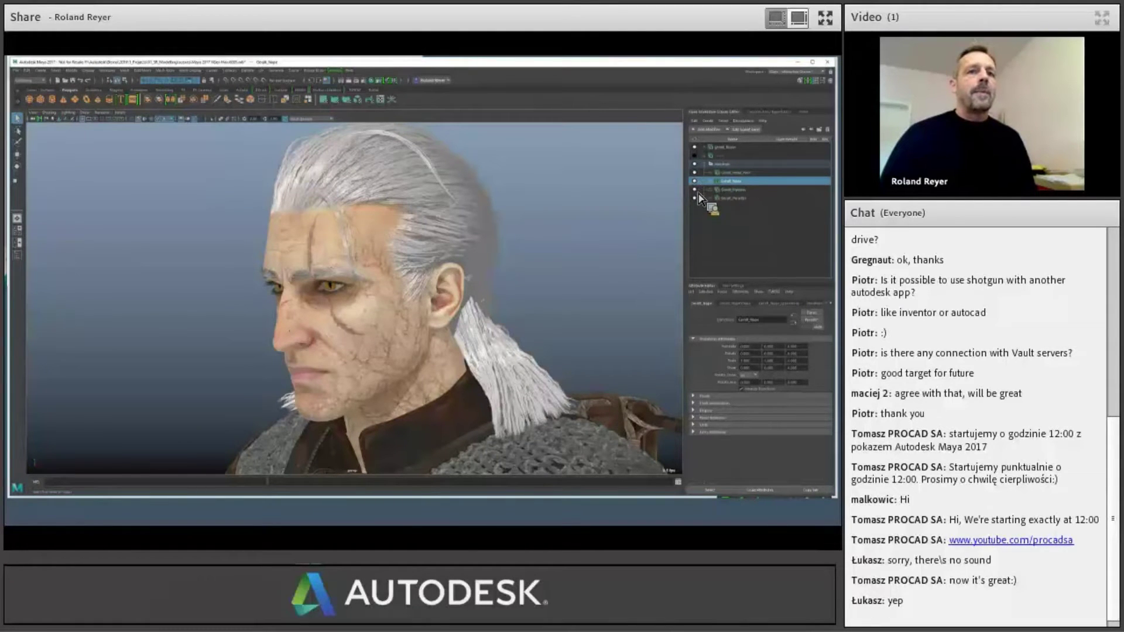
click(699, 191)
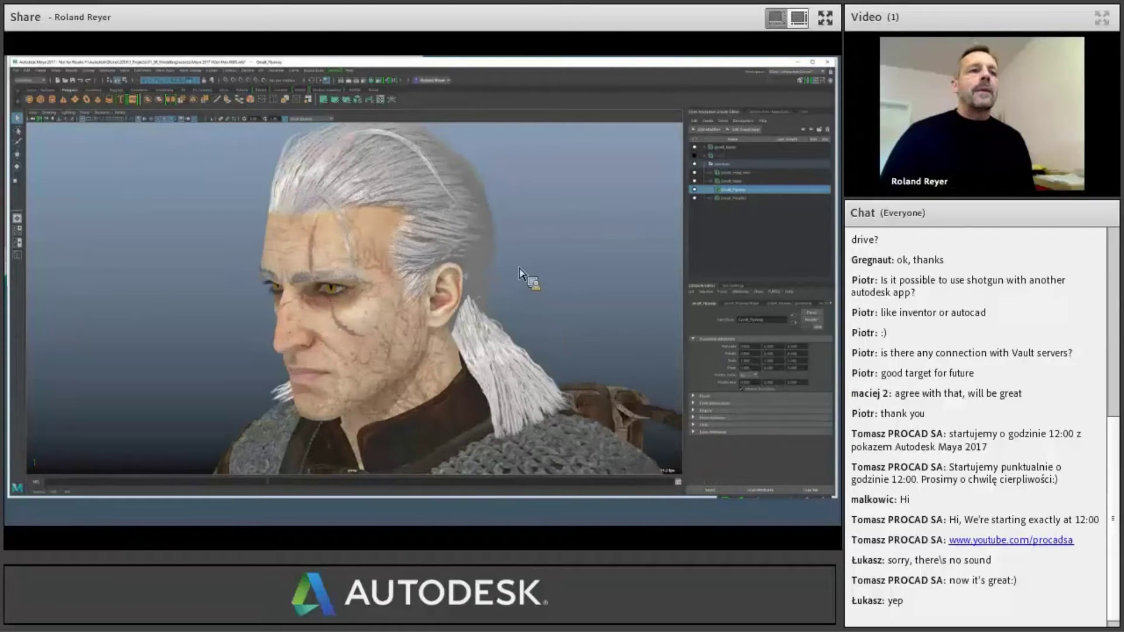
alt+middle_drag(520, 270, 508, 297)
drag(716, 185, 741, 180)
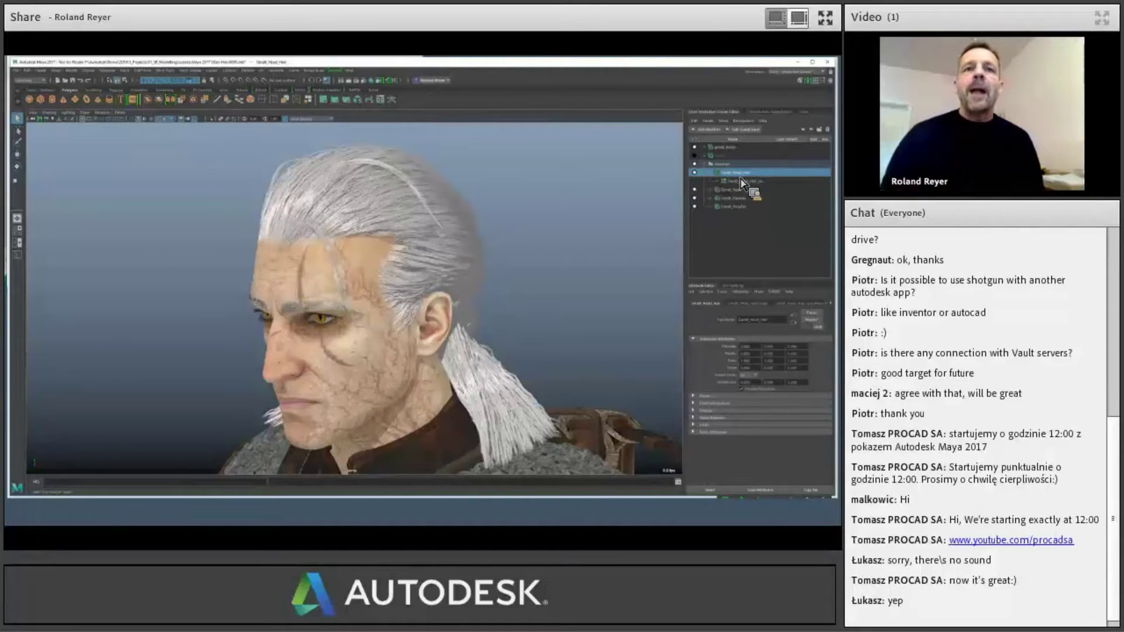
- Select Geralt_Head_Hair and enable an extra Outliner Display option to list its layers
click(741, 182)
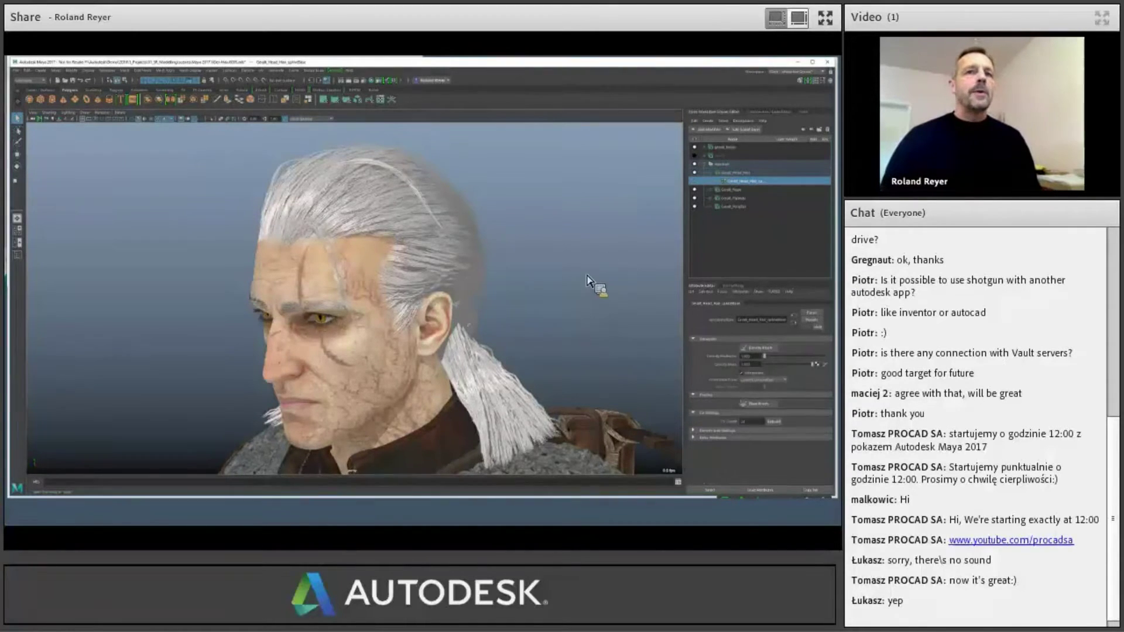
click(745, 175)
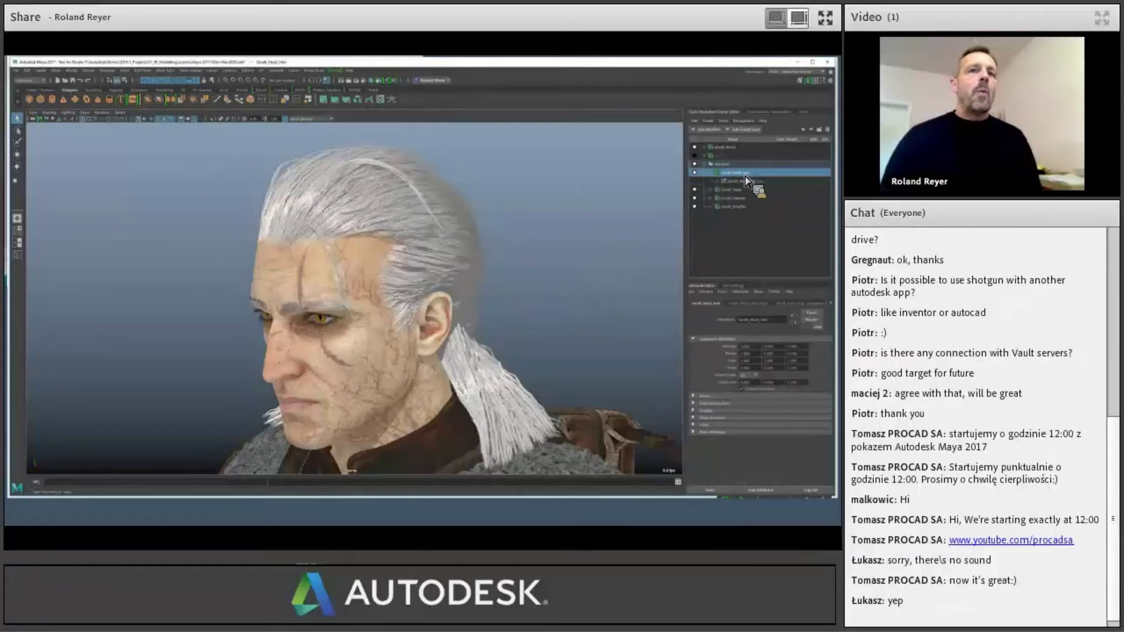
drag(737, 176, 724, 173)
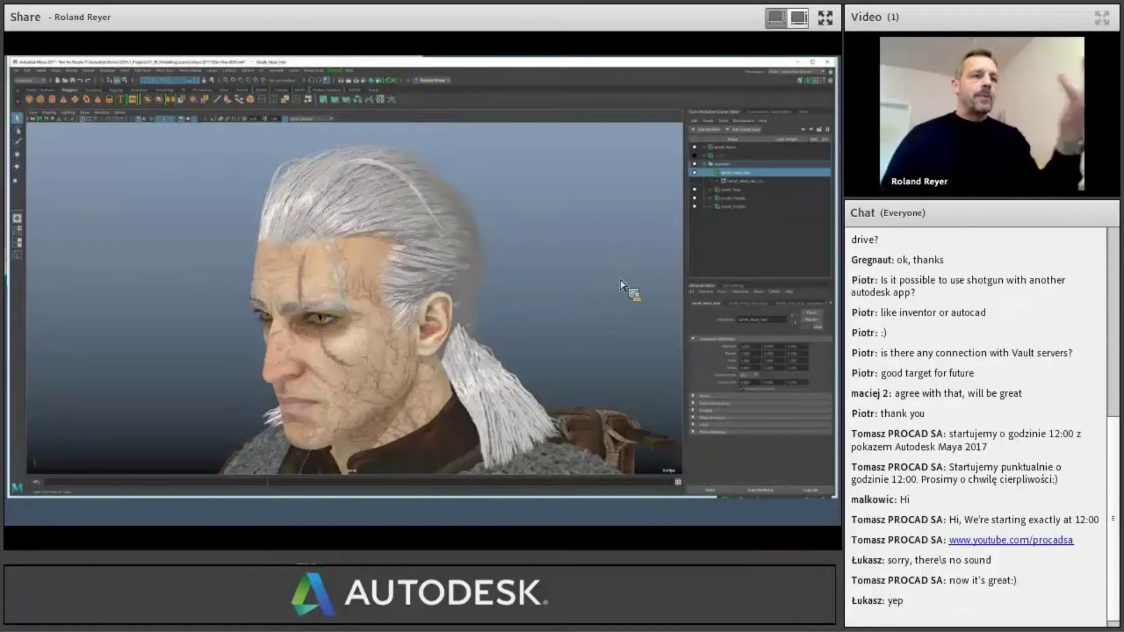
click(710, 131)
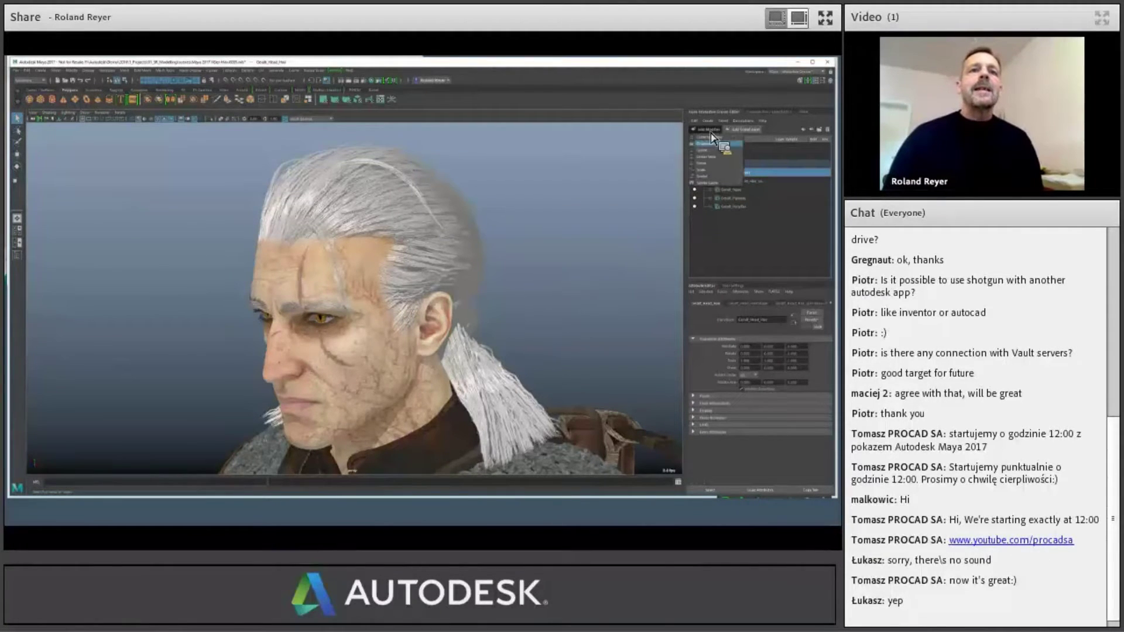
click(715, 176)
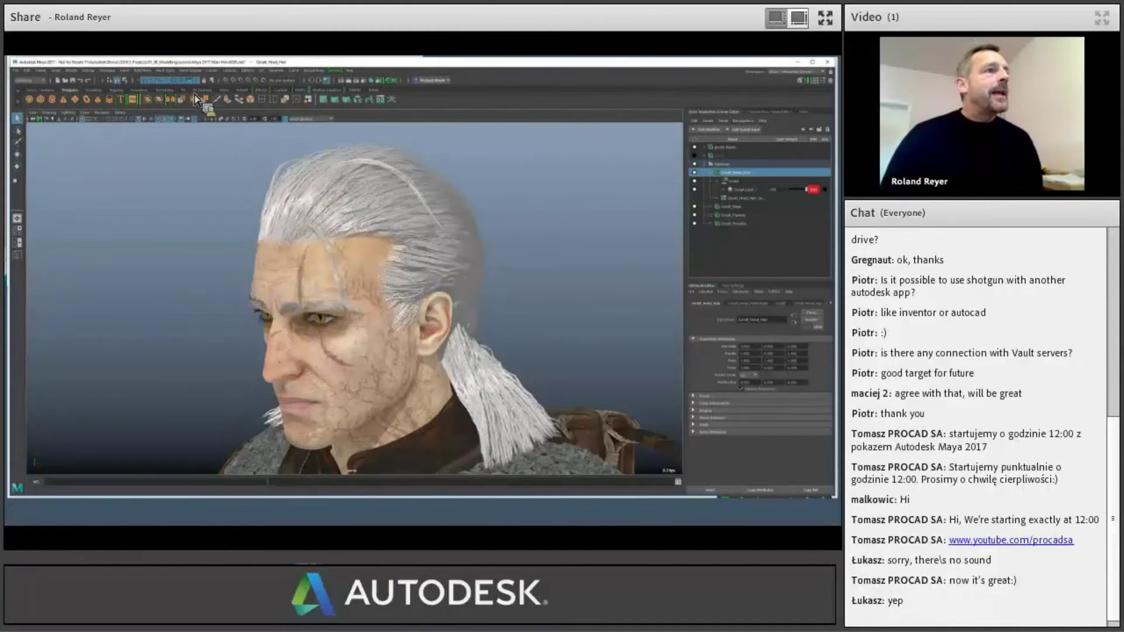
- Activate the XGen sculpting brush and widen it to over twice its size
click(225, 91)
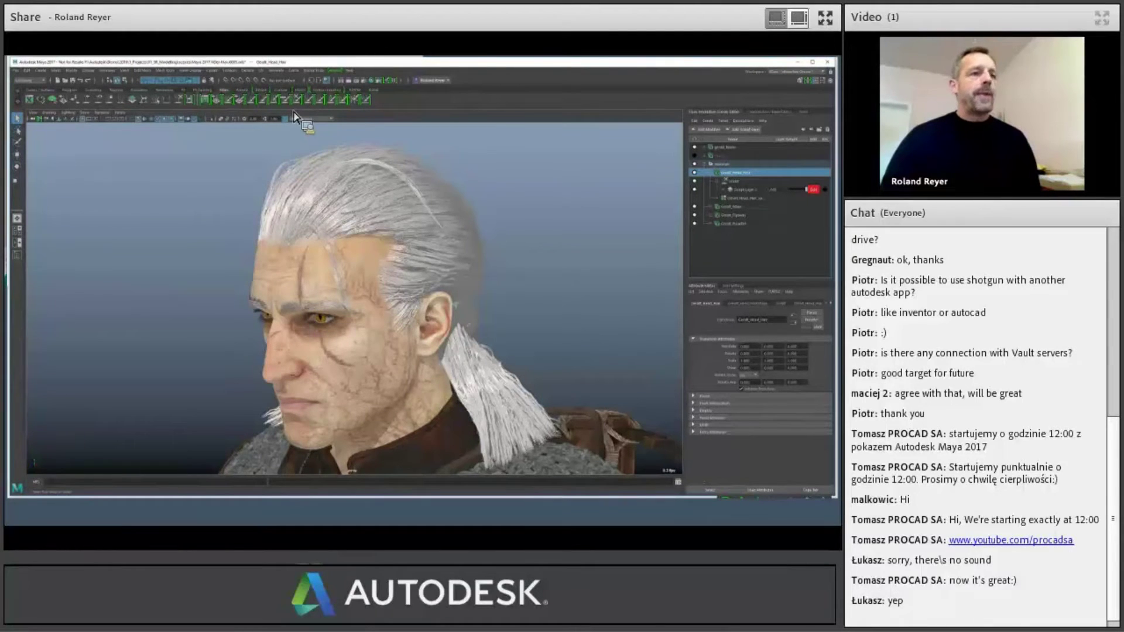
alt+right_drag(404, 238, 367, 307)
alt+drag(370, 310, 376, 310)
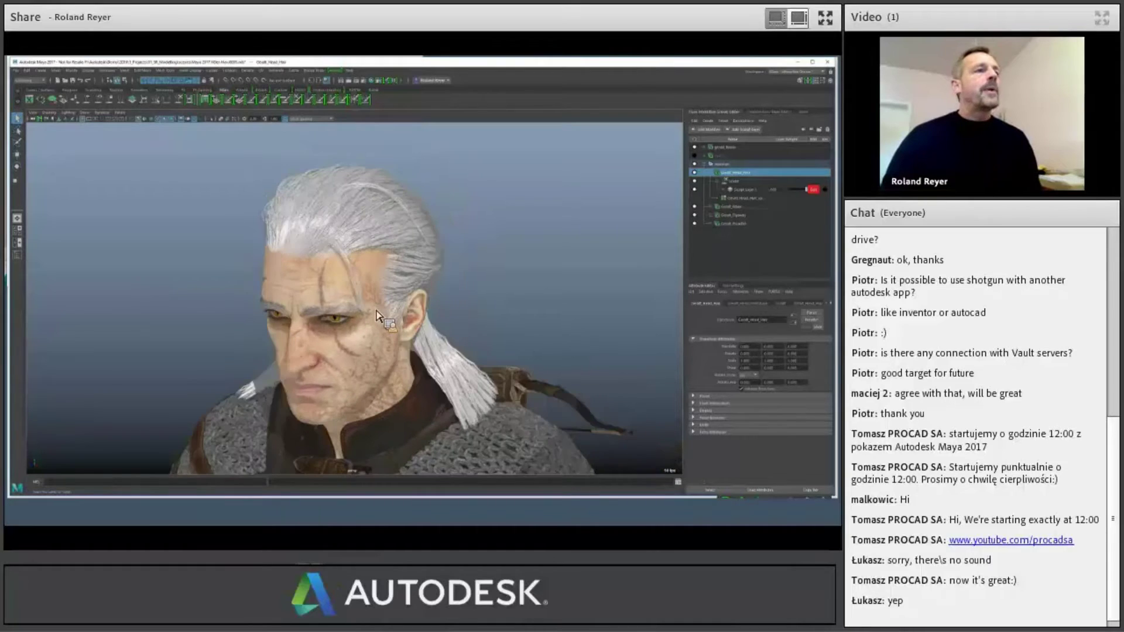
click(297, 101)
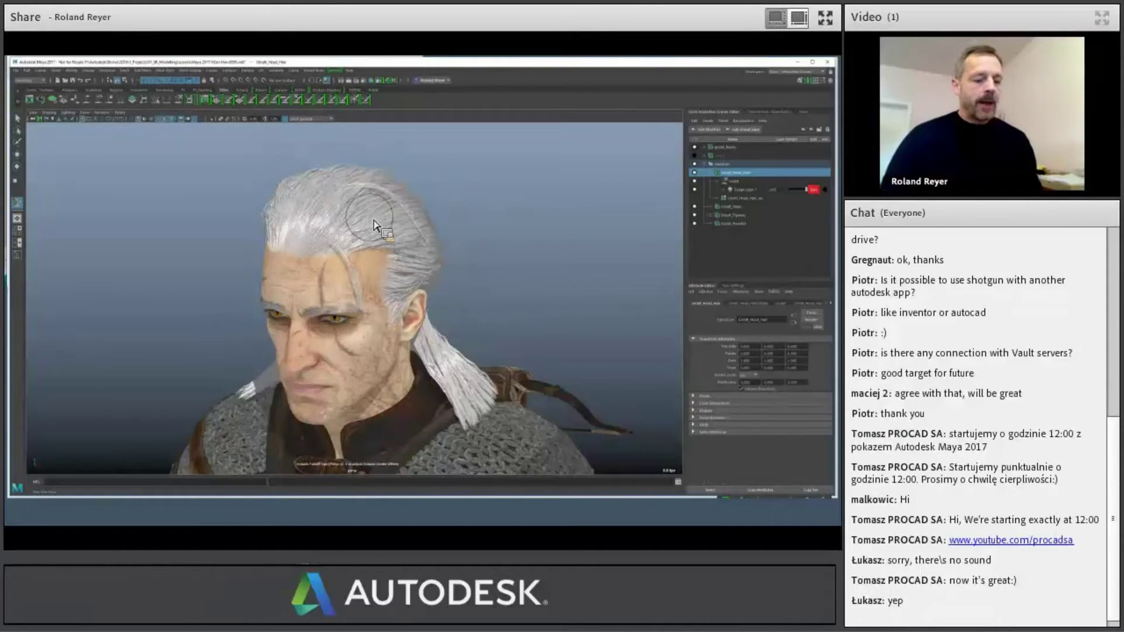
key(b)
drag(362, 223, 390, 226)
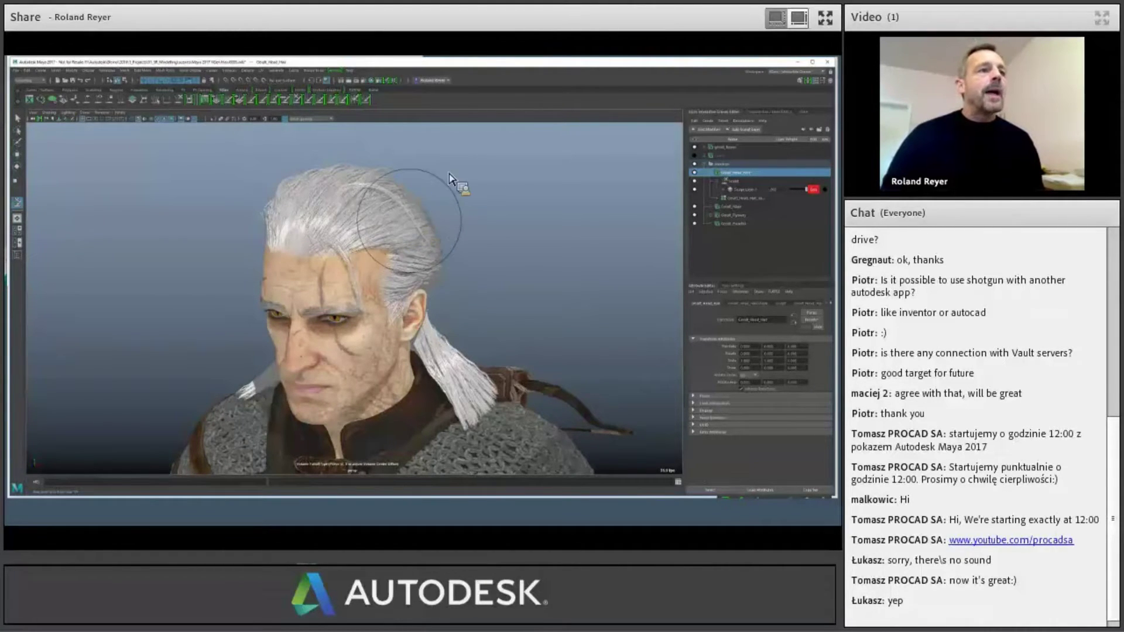
alt+drag(402, 235, 375, 234)
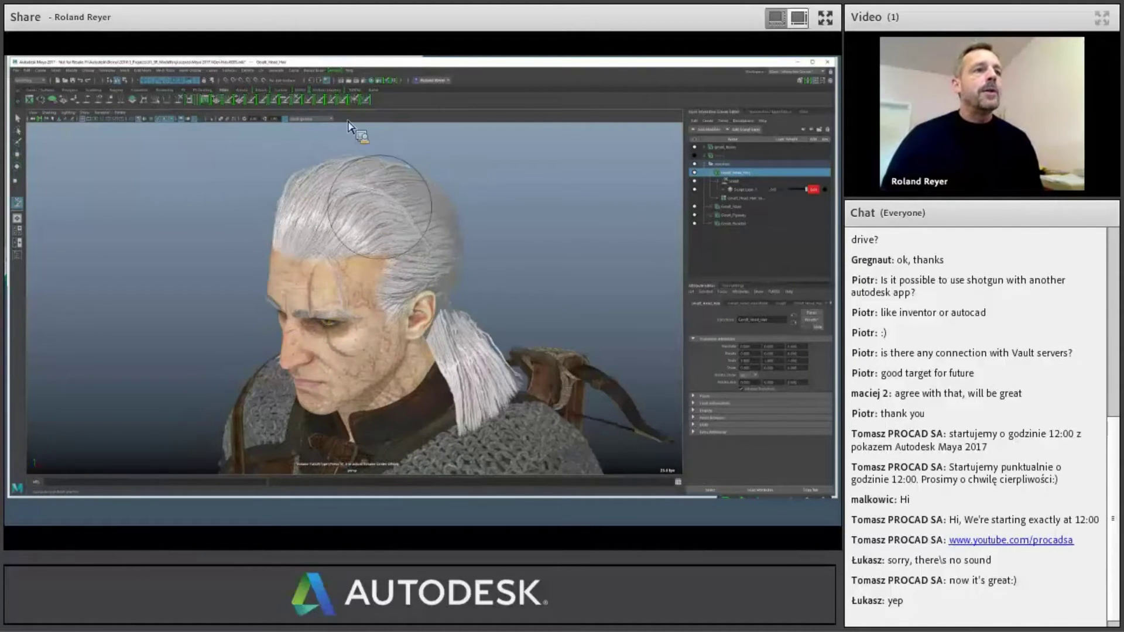
alt+drag(359, 132, 473, 270)
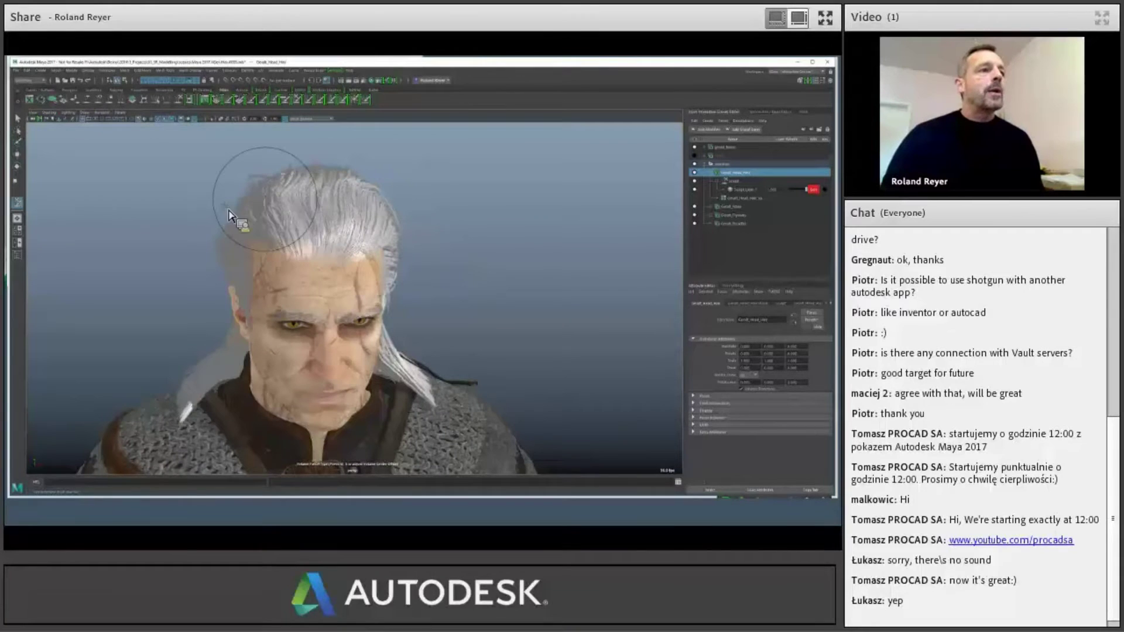
key(b)
mouse_move(266, 220)
mouse_down()
mouse_move(344, 218)
mouse_move(70, 216)
mouse_up()
- Sweep the top and back hair outward, then lower the sculpt layer weight
mouse_move(354, 210)
mouse_down()
mouse_move(531, 219)
mouse_move(636, 195)
mouse_up()
mouse_move(491, 243)
alt+mouse_down()
mouse_move(375, 269)
mouse_move(535, 132)
alt+mouse_up()
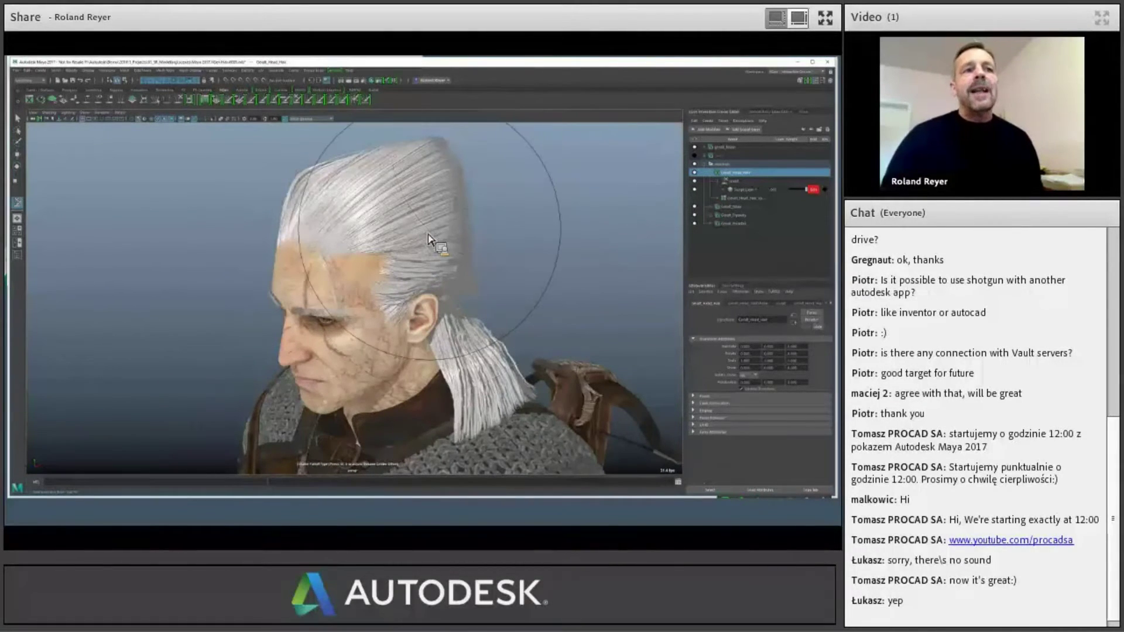
mouse_move(428, 235)
mouse_down()
mouse_move(557, 147)
mouse_move(525, 182)
mouse_up()
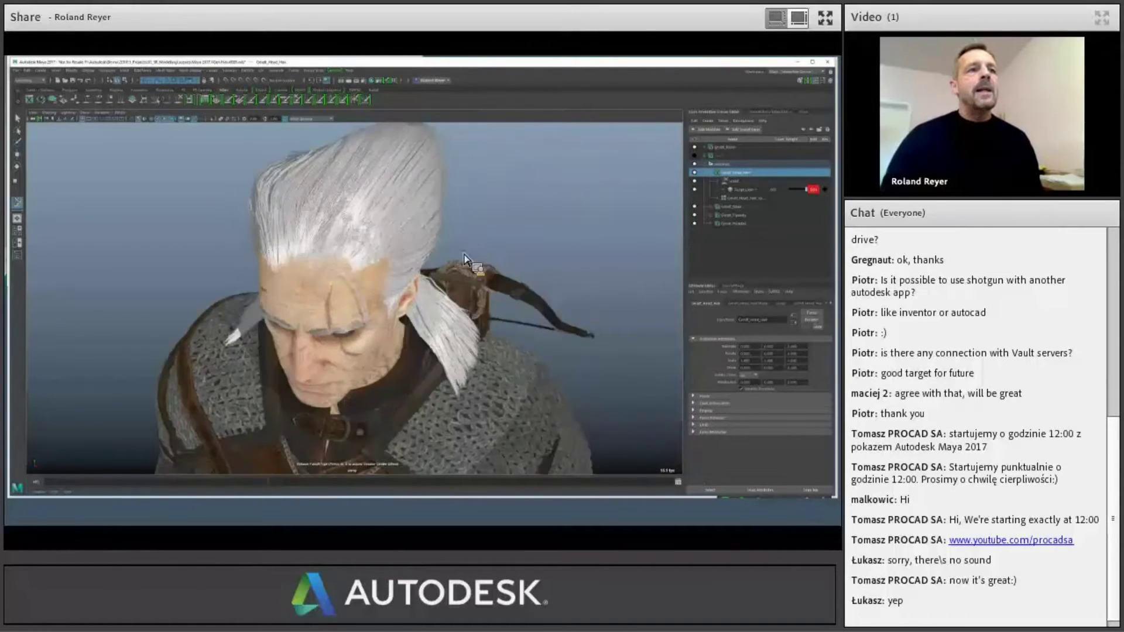
mouse_move(460, 252)
alt+mouse_down()
mouse_move(459, 240)
mouse_move(481, 262)
alt+mouse_up()
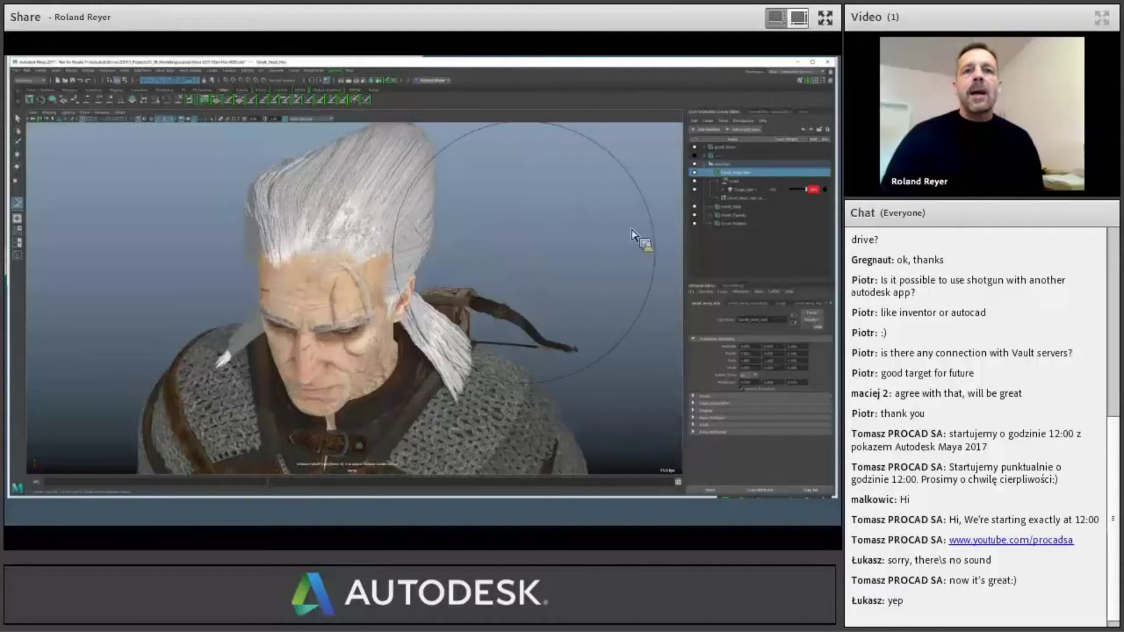
scroll(633, 230, down, 1)
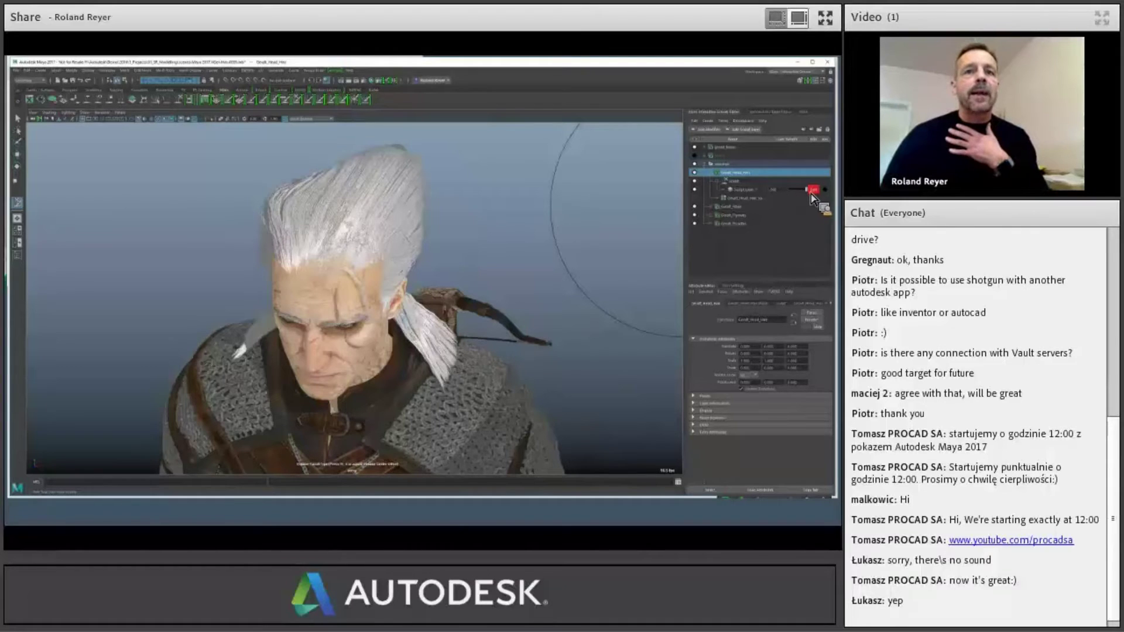
mouse_move(810, 194)
mouse_down()
mouse_move(786, 199)
mouse_move(809, 199)
mouse_up()
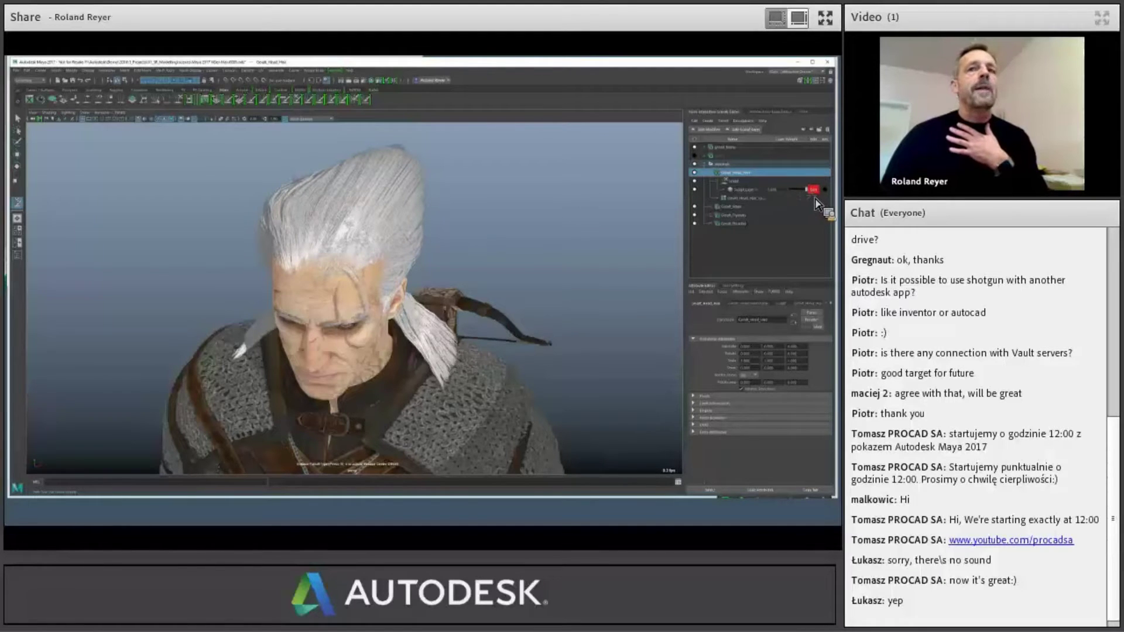
- Add a second sculpt layer to the head hair's sculpt group
click(752, 182)
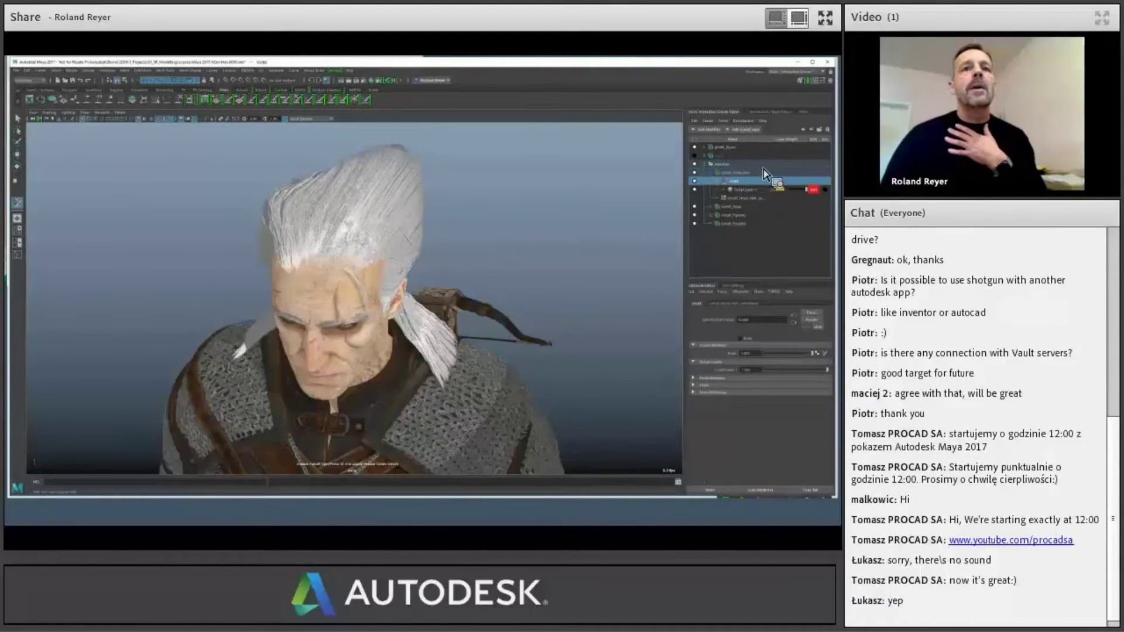
click(753, 134)
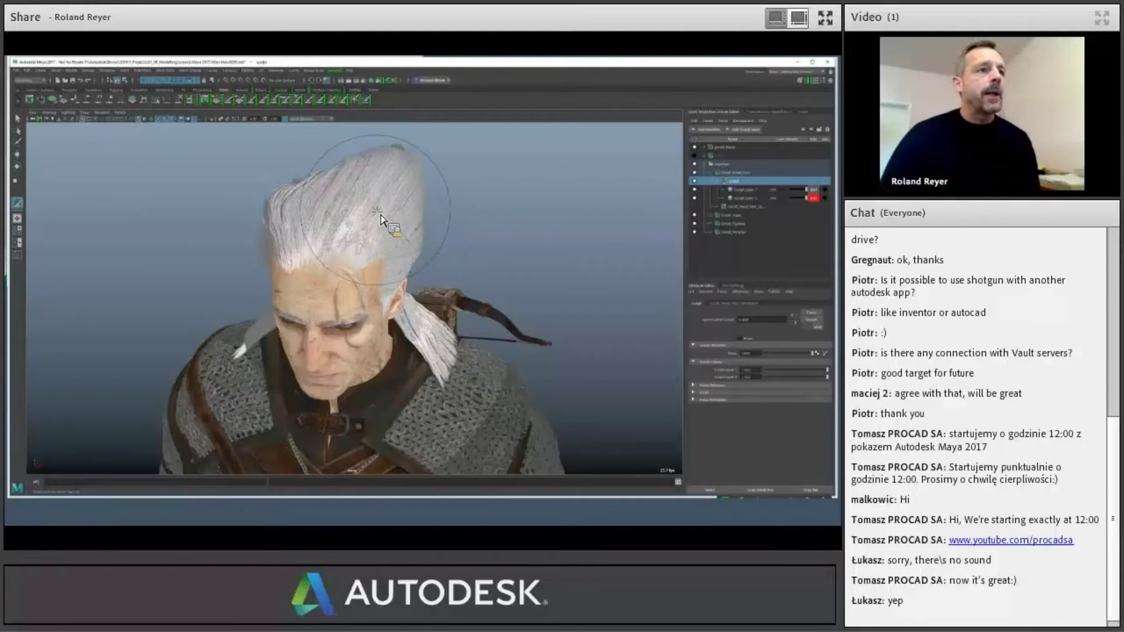
alt+drag(371, 259, 350, 253)
alt+right_drag(350, 253, 493, 246)
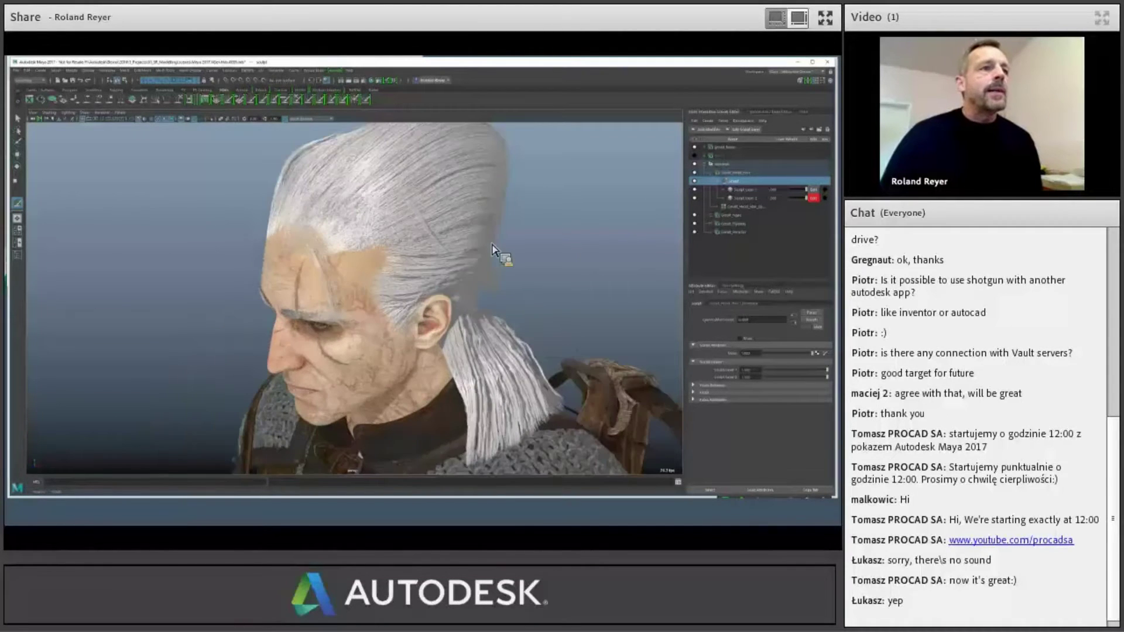
mouse_move(385, 253)
alt+mouse_down()
mouse_move(381, 210)
mouse_move(462, 228)
alt+mouse_up()
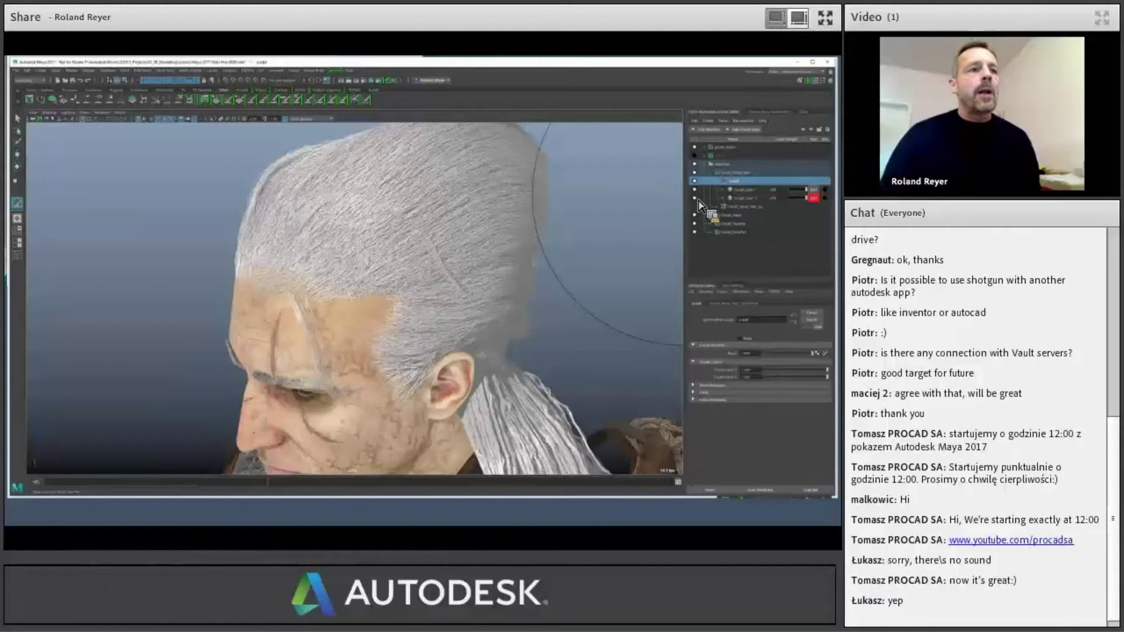
- Reorder the sculpt layers, switch both off, and return to the Select tool
middle_drag(700, 204, 698, 202)
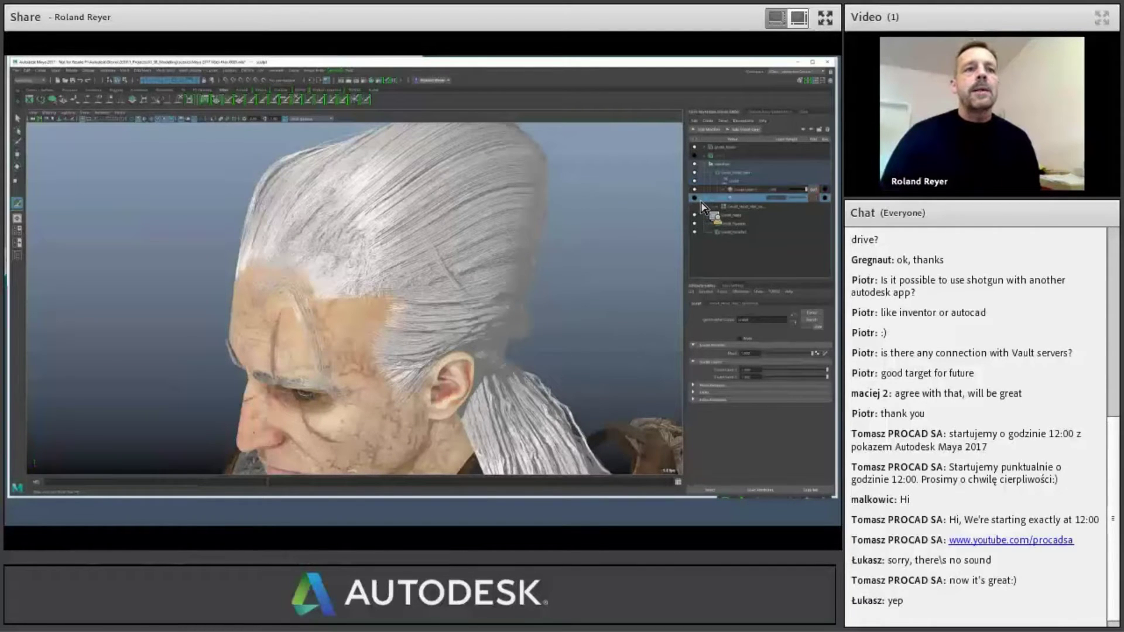
click(697, 200)
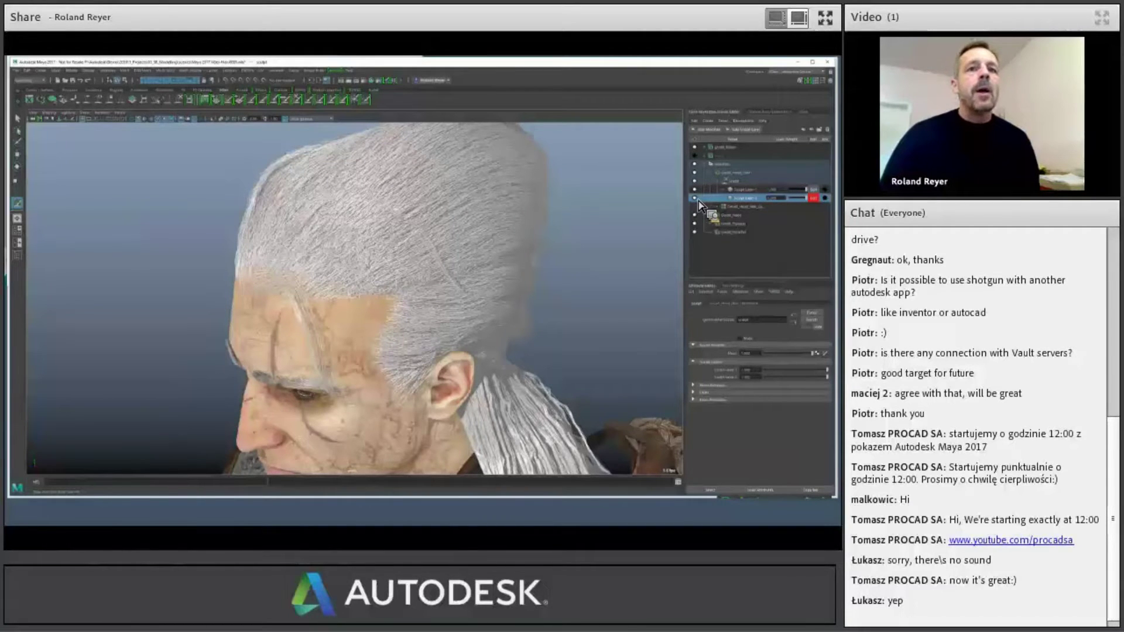
click(695, 191)
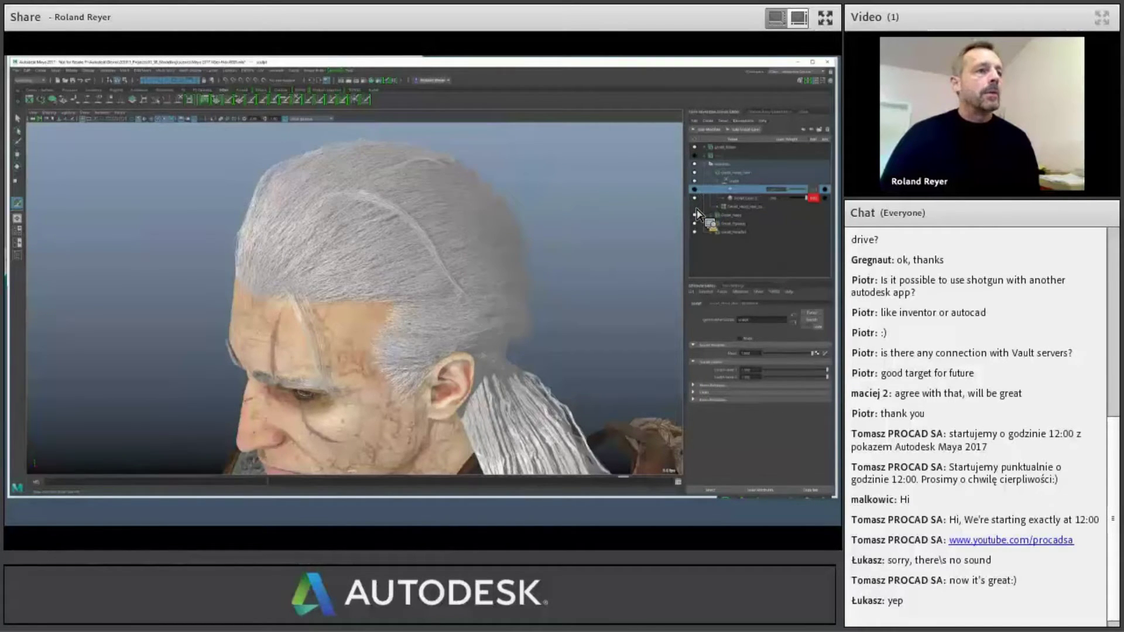
click(695, 198)
mouse_move(351, 273)
alt+mouse_down()
mouse_move(509, 275)
mouse_move(502, 290)
mouse_move(478, 293)
mouse_move(468, 264)
mouse_move(456, 275)
alt+mouse_up()
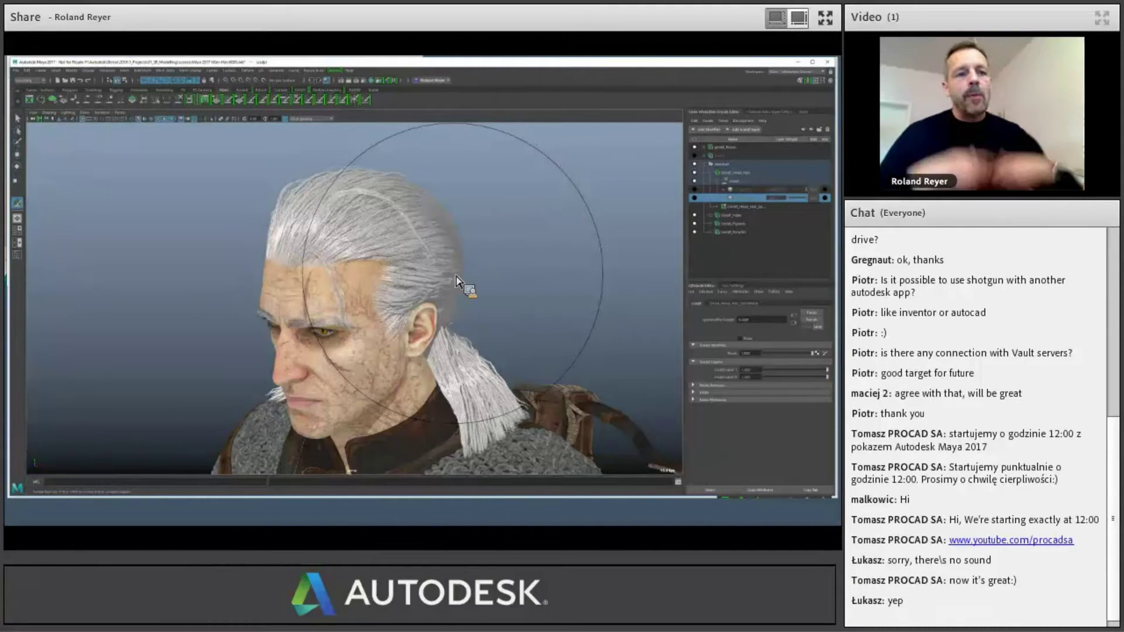
key(ctrl+z)
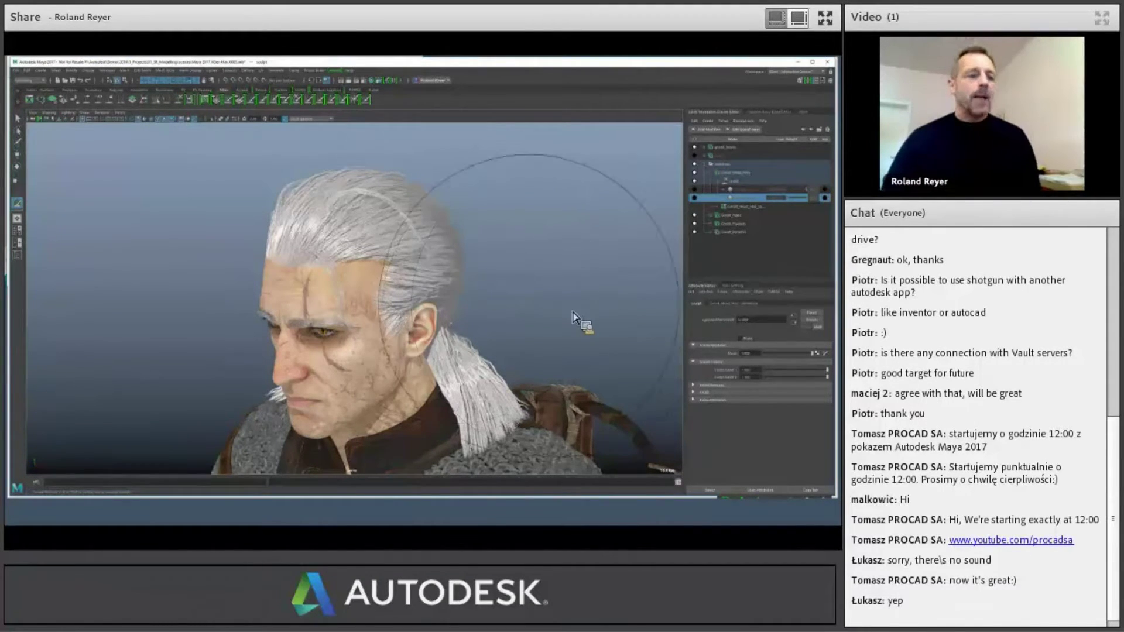
key(q)
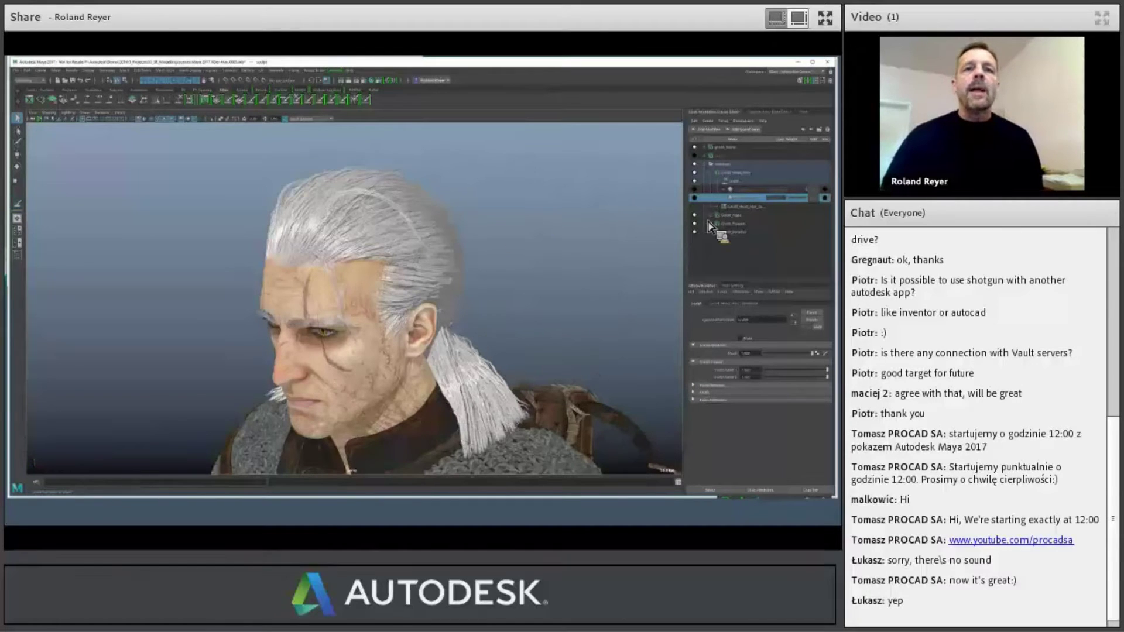
- Hide the sculpt layer's hair group to reveal the bald scalp, then show the Outliner
click(754, 182)
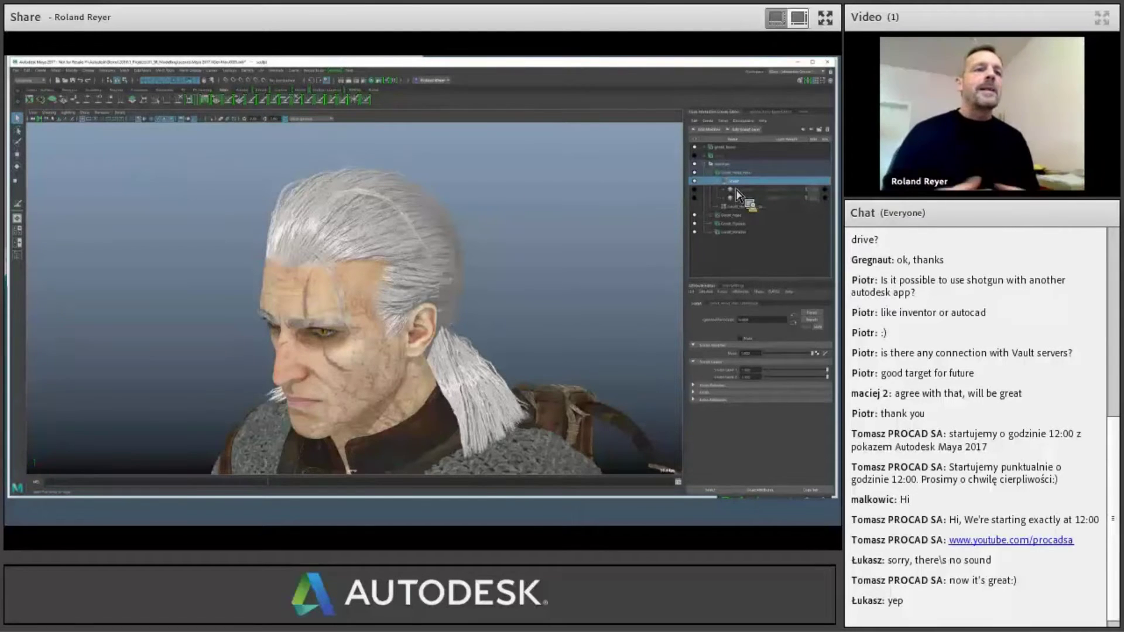
click(695, 164)
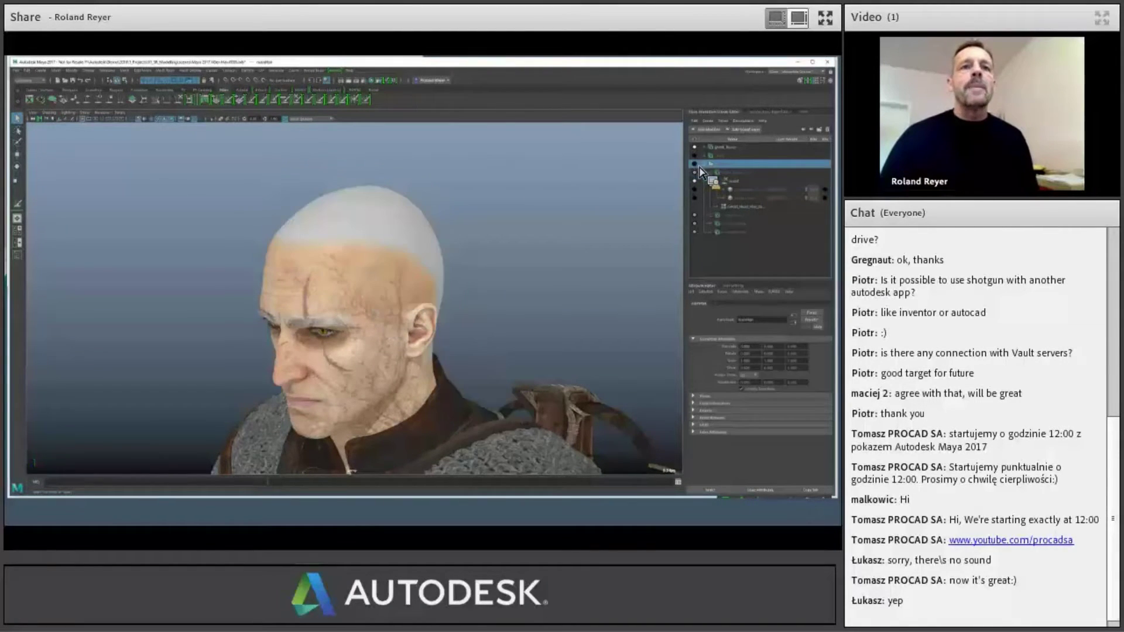
alt+drag(460, 300, 465, 252)
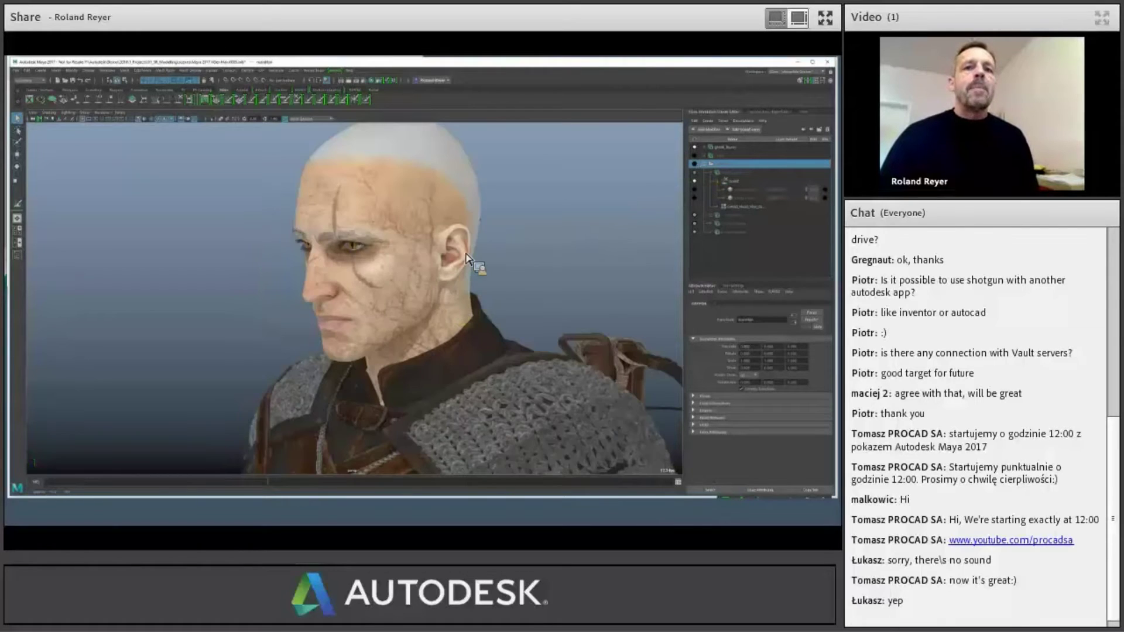
alt+drag(557, 240, 547, 280)
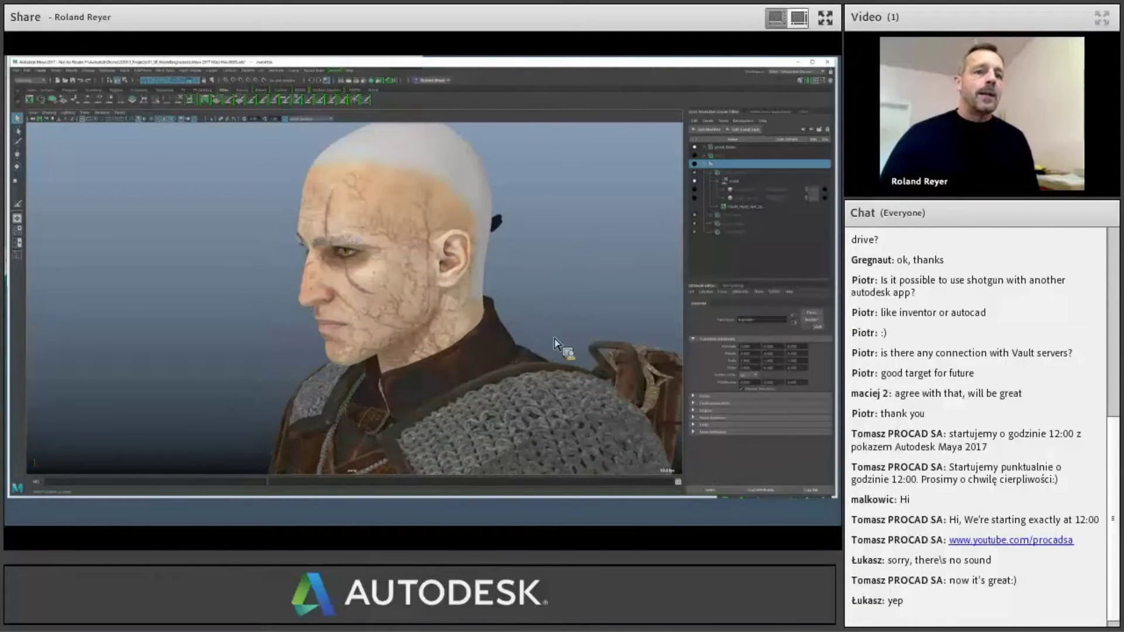
click(18, 255)
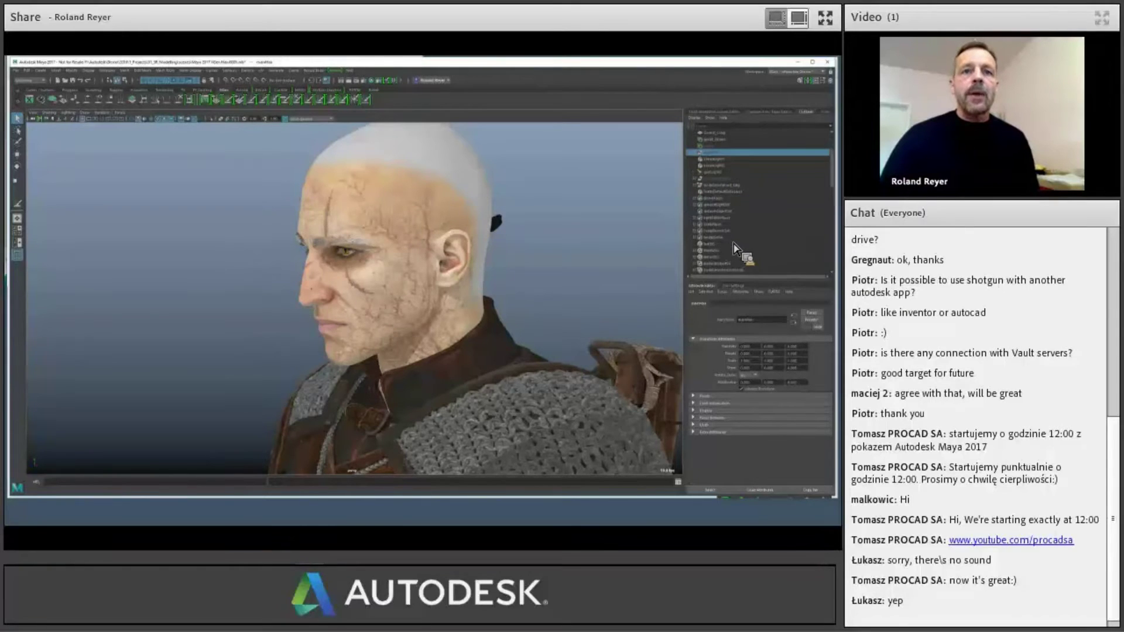
- Change which items the Outliner lists and select the scalp's face set
click(696, 119)
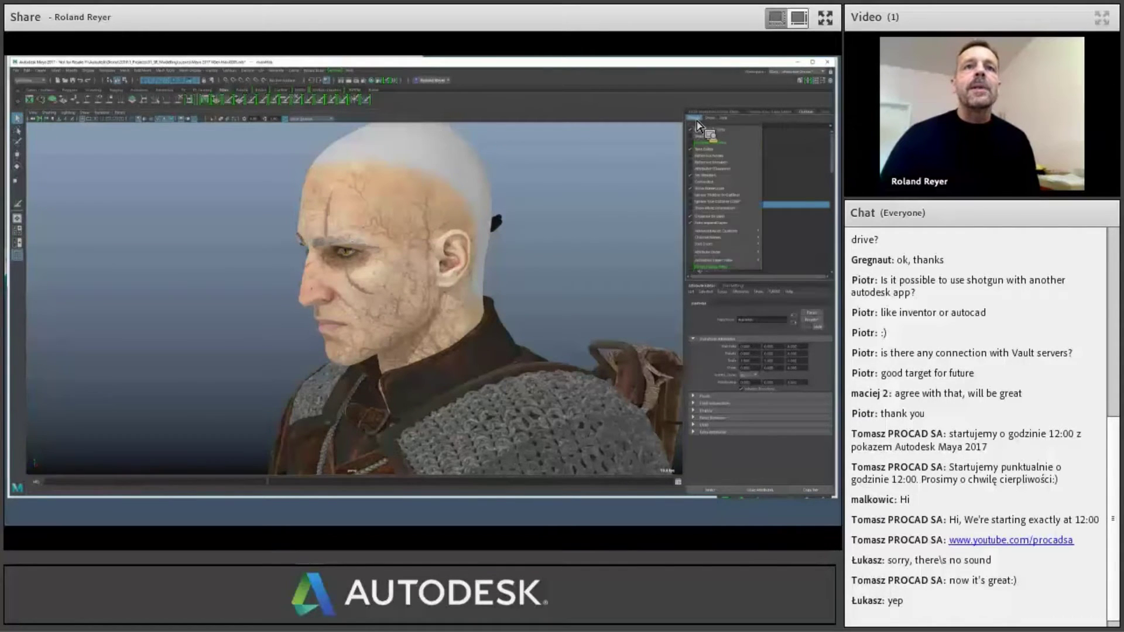
click(700, 122)
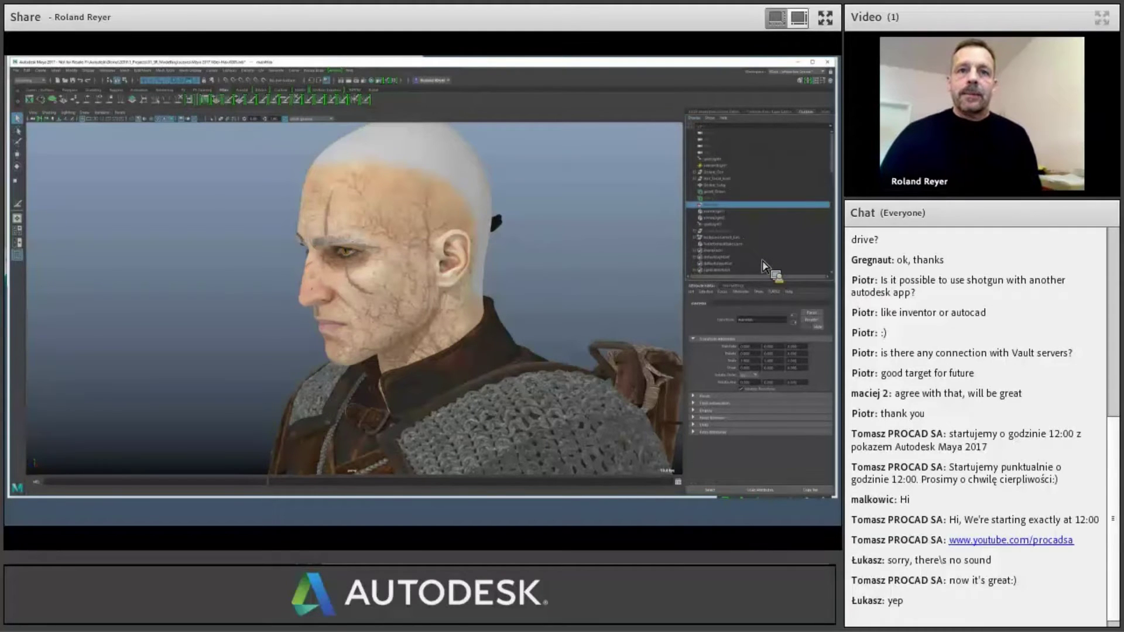
click(733, 252)
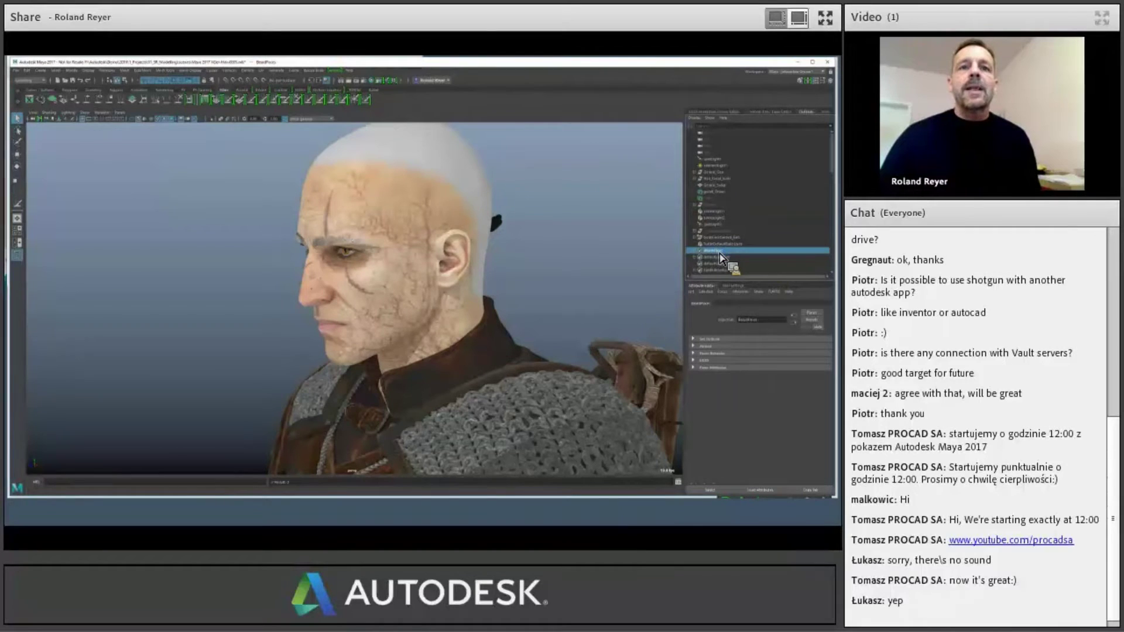
right_click(721, 254)
click(743, 258)
- Drag the scalp face set onto the character's ear and bring back the XGen Interactive Groom Editor
alt+drag(484, 335, 496, 335)
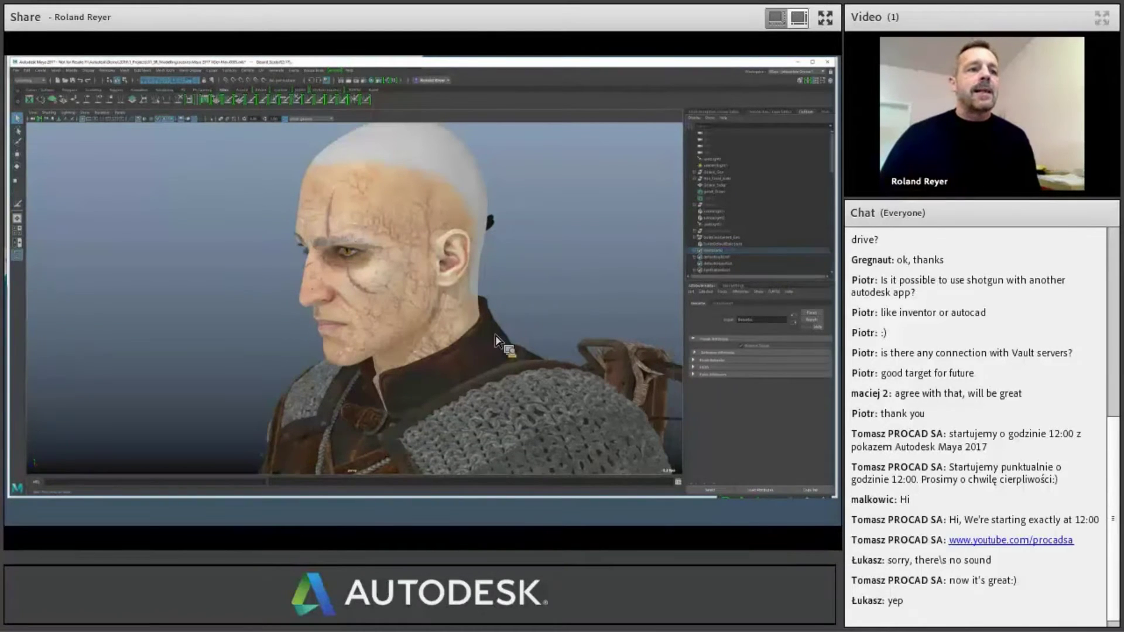
middle_drag(496, 342, 371, 307)
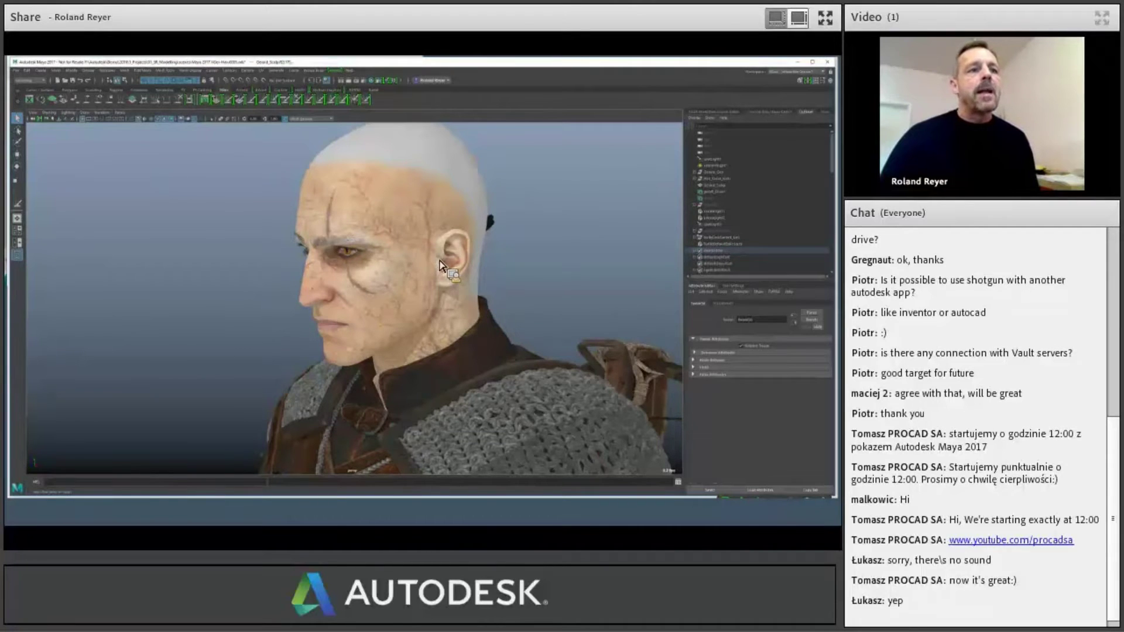
middle_drag(424, 336, 427, 352)
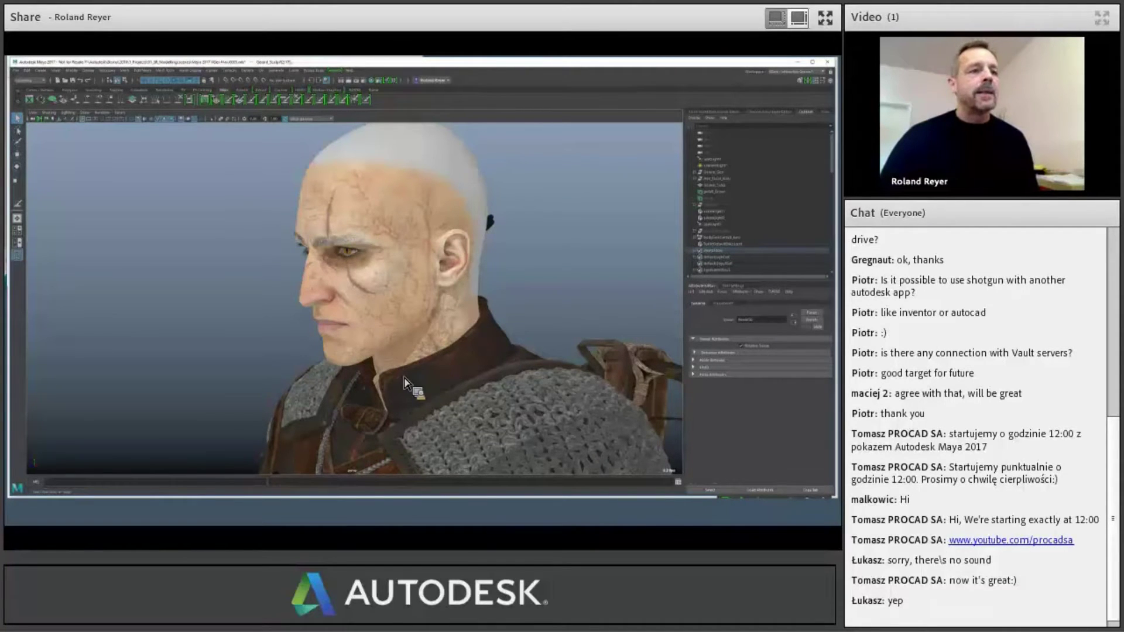
alt+drag(403, 376, 414, 373)
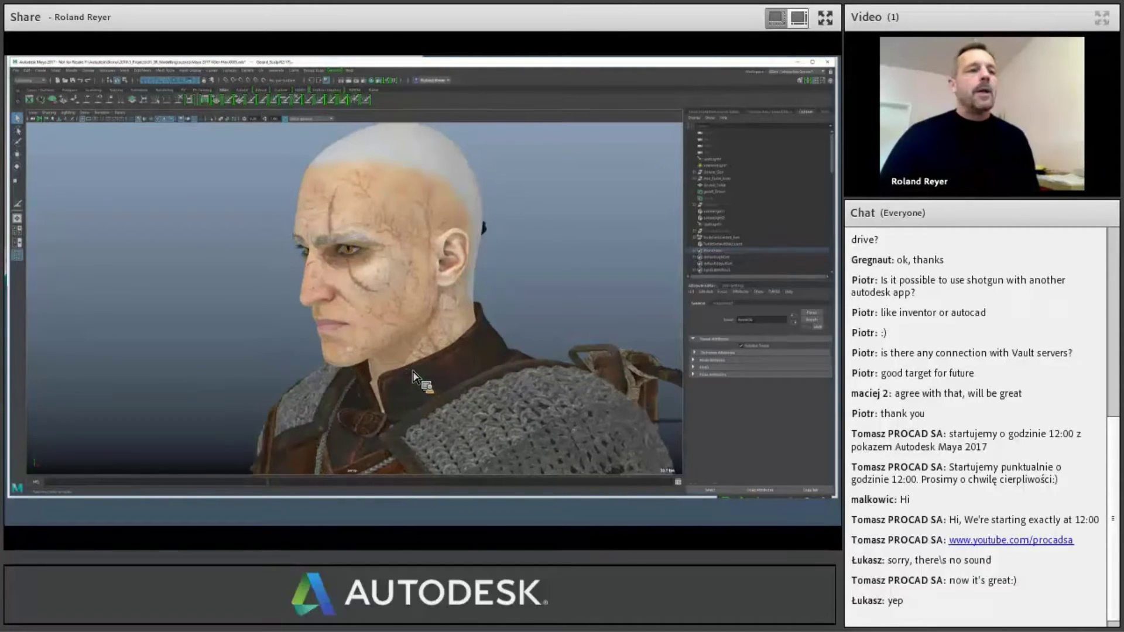
middle_drag(411, 375, 531, 300)
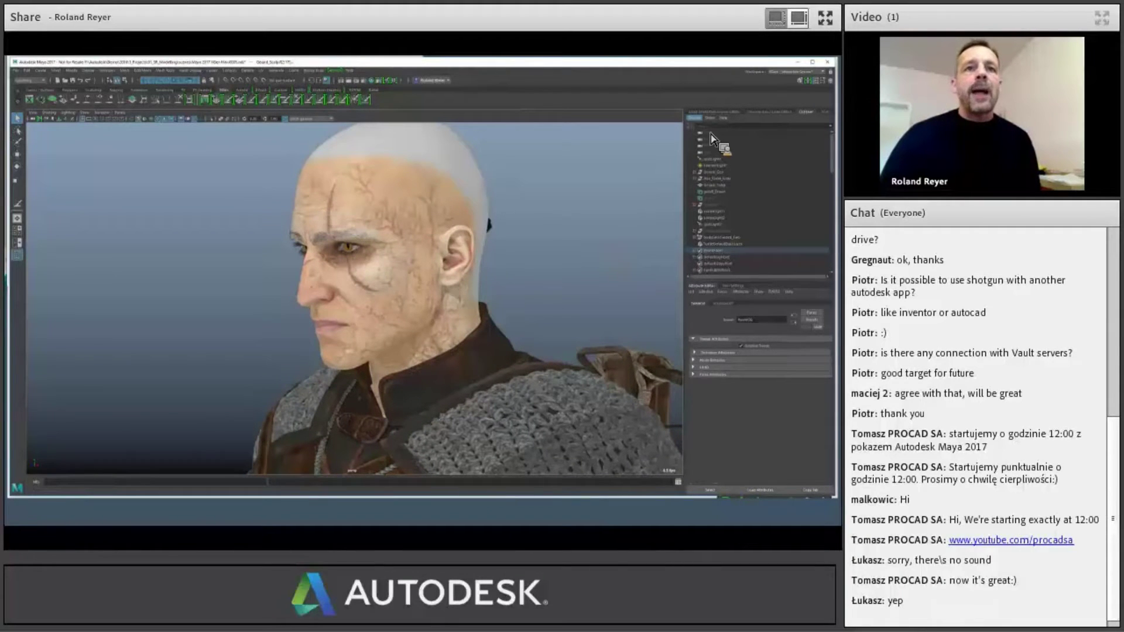
click(701, 115)
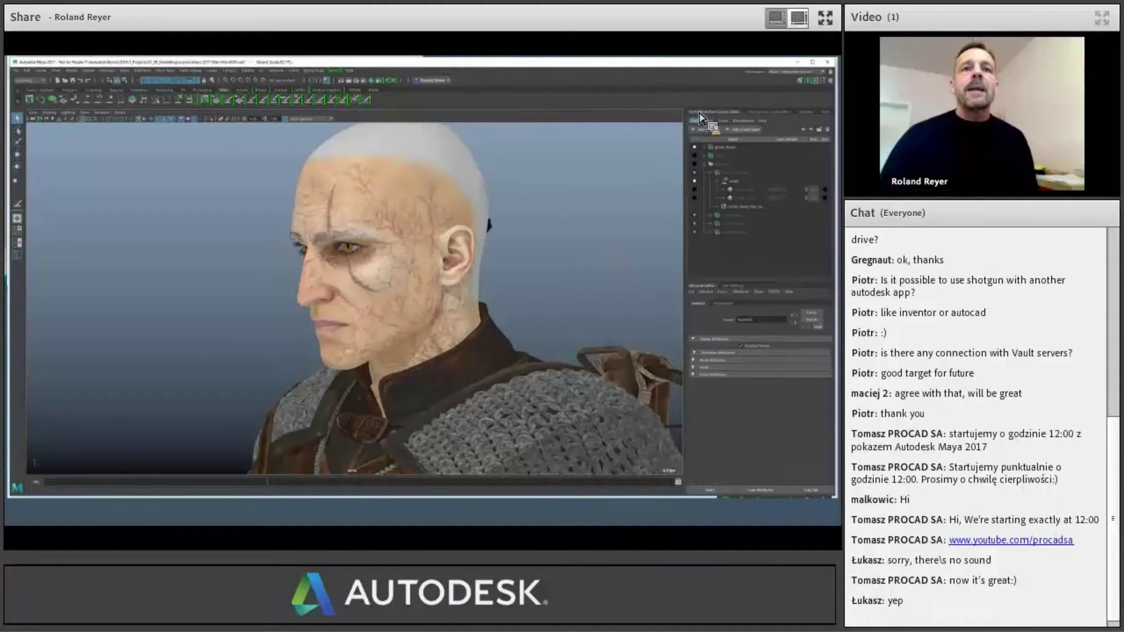
- Create interactive groom splines with an edited Length value, growing a beard on the jaw
click(704, 164)
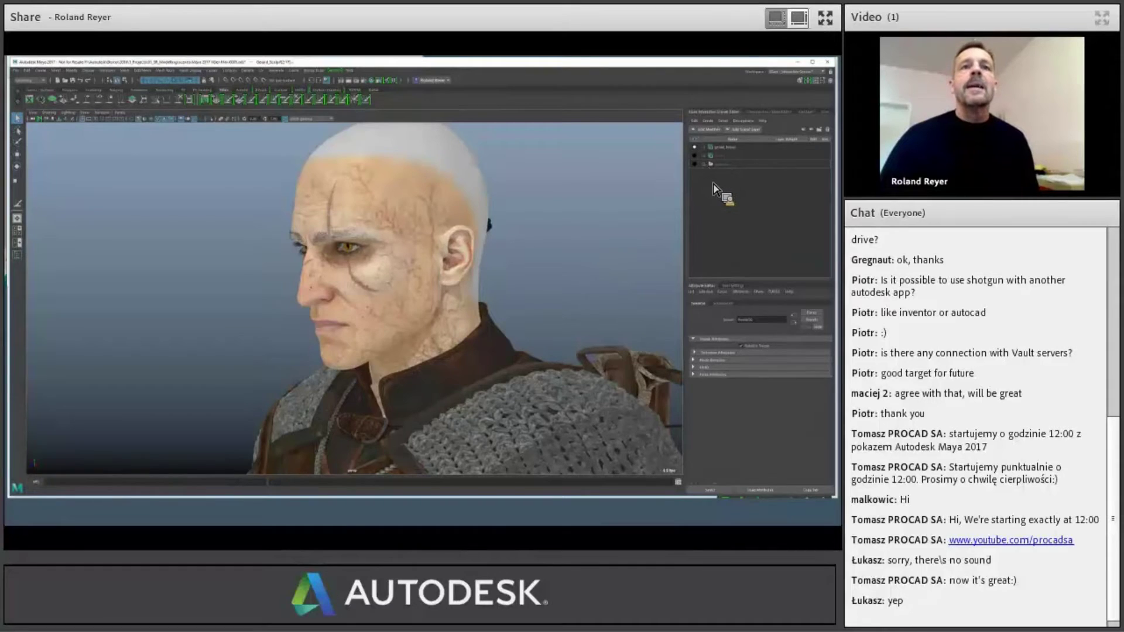
click(708, 121)
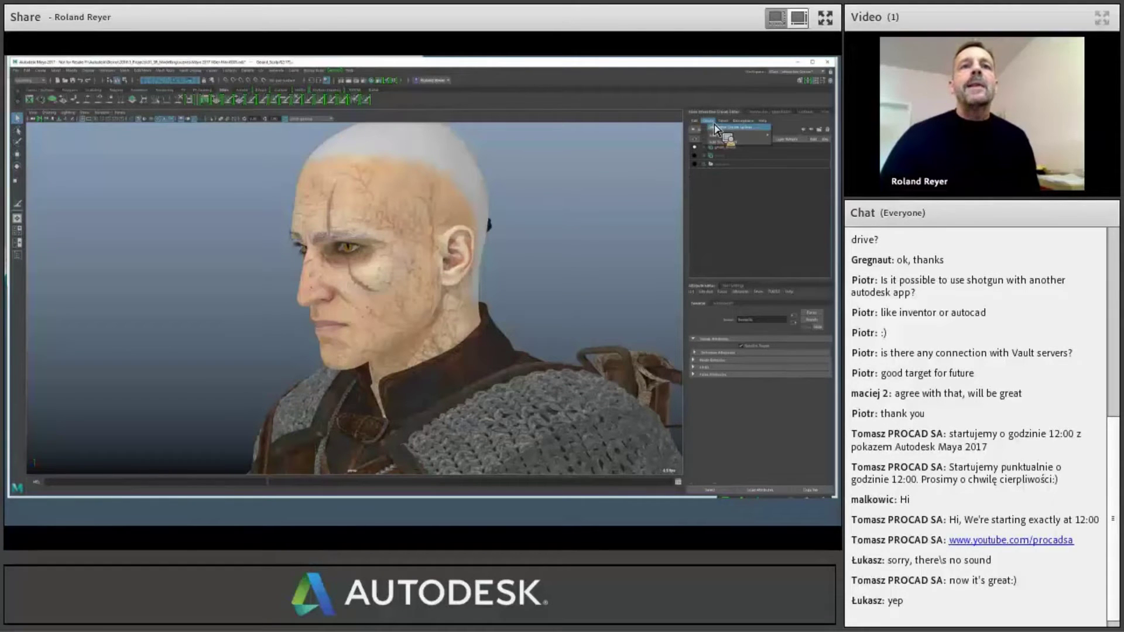
click(723, 131)
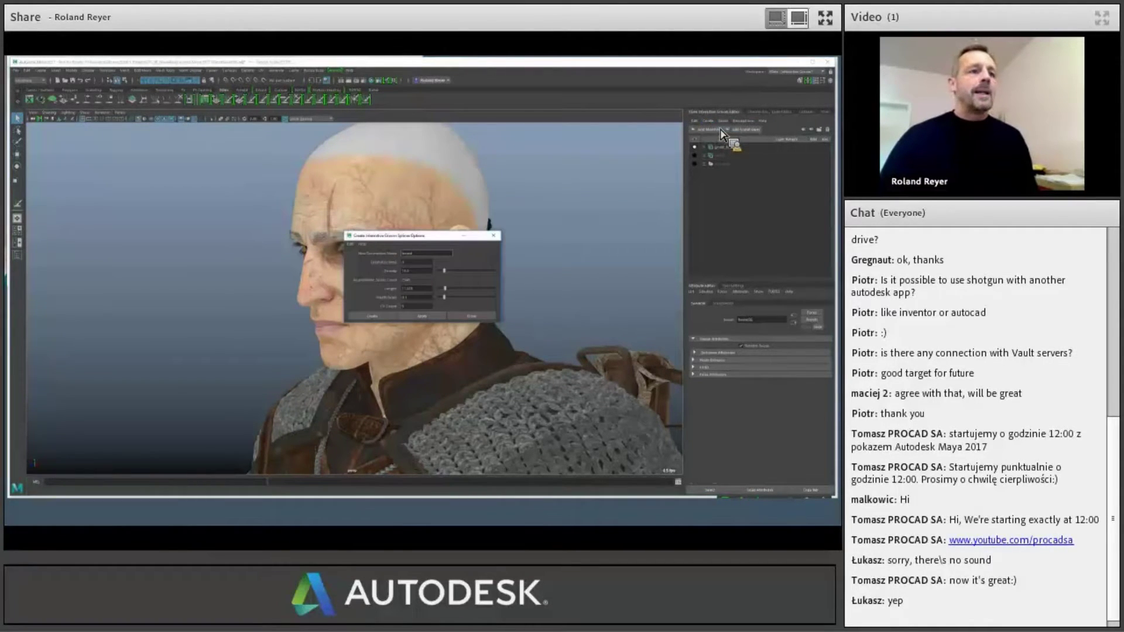
drag(428, 233, 543, 189)
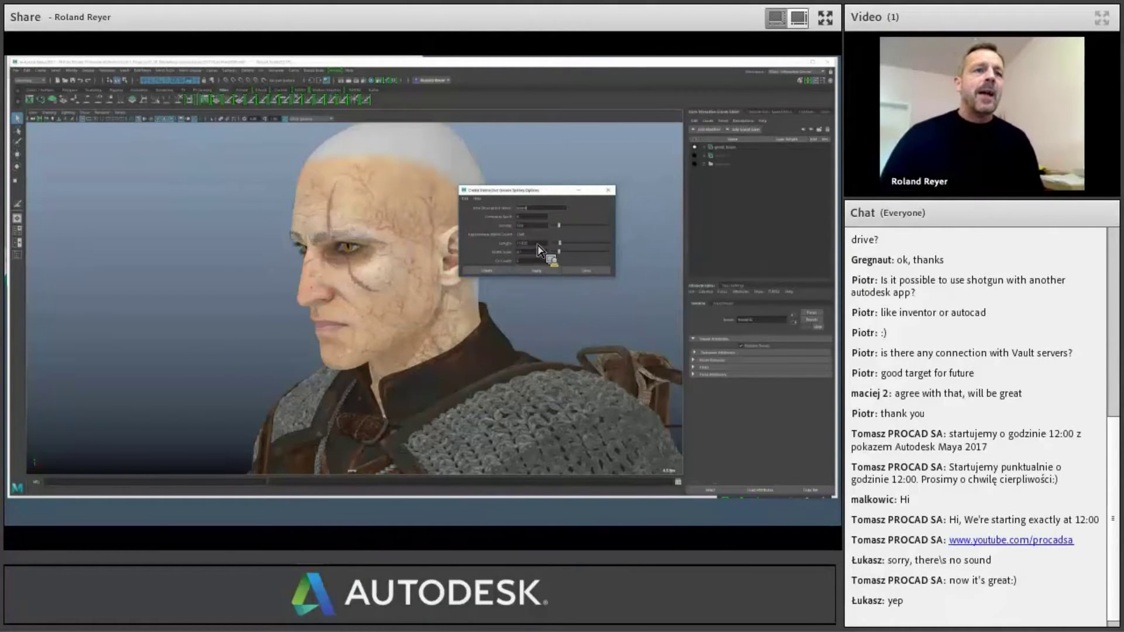
drag(537, 244, 488, 235)
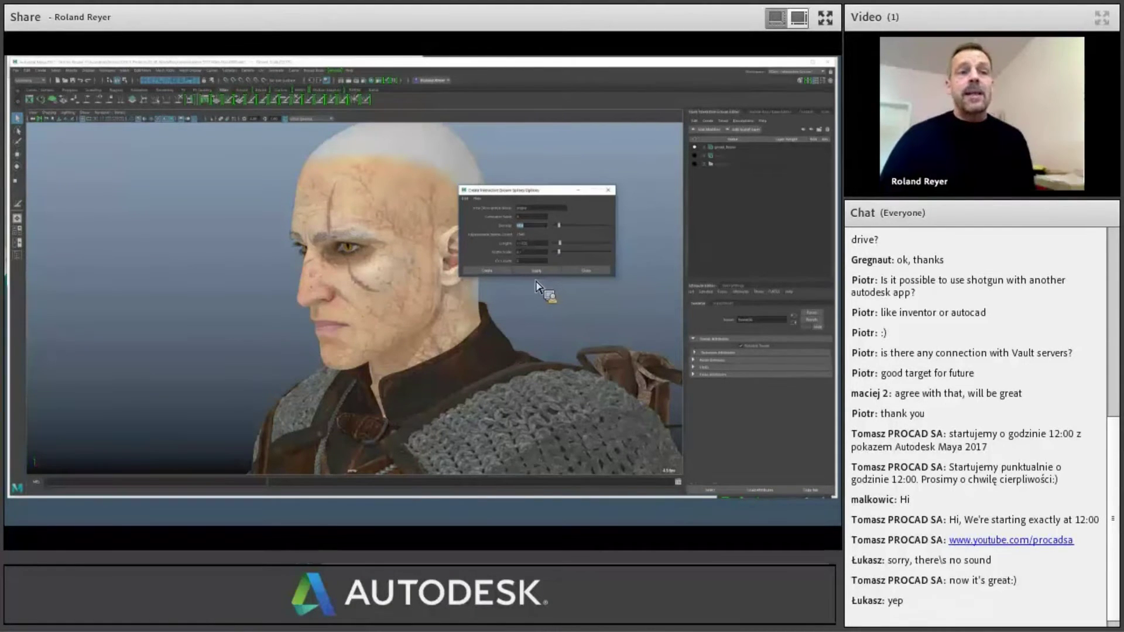
click(507, 272)
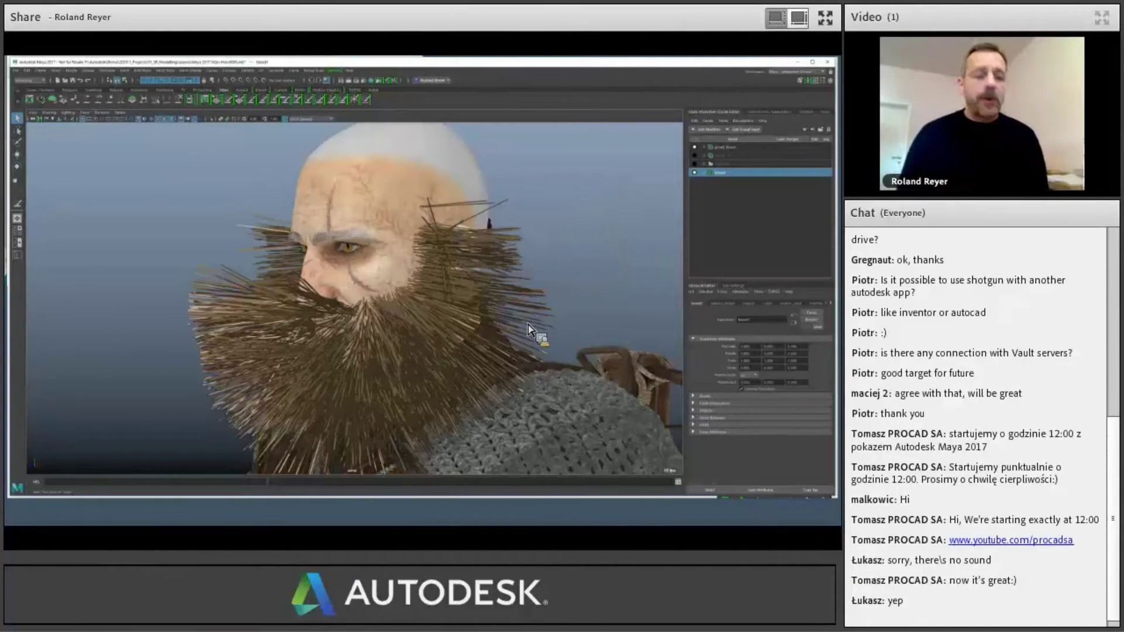
alt+drag(528, 324, 409, 339)
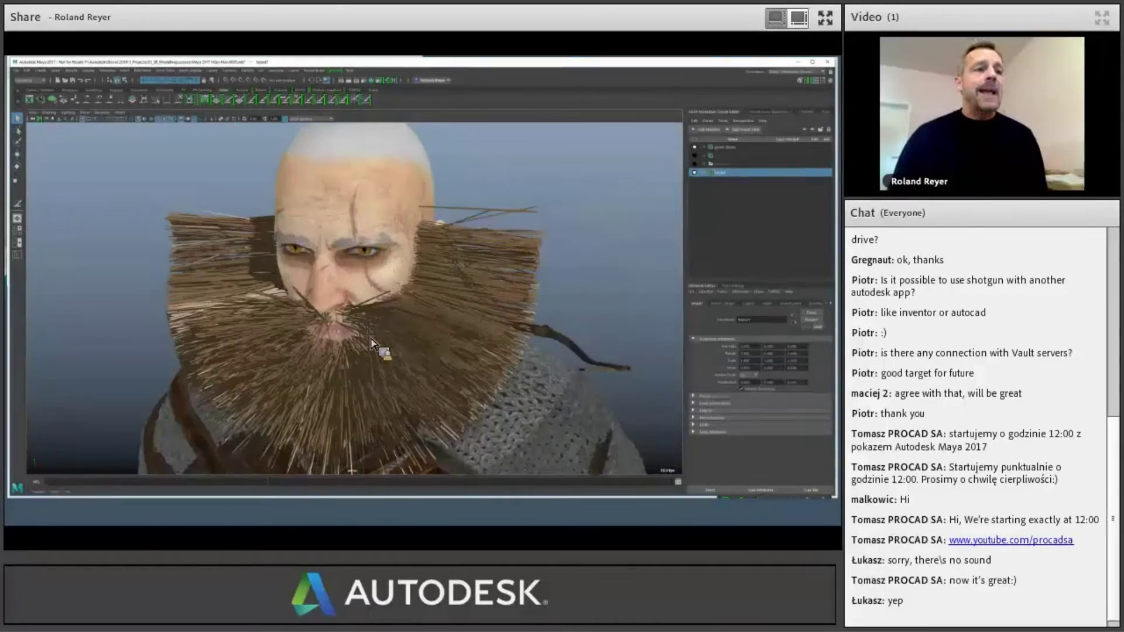
scroll(484, 381, down, 3)
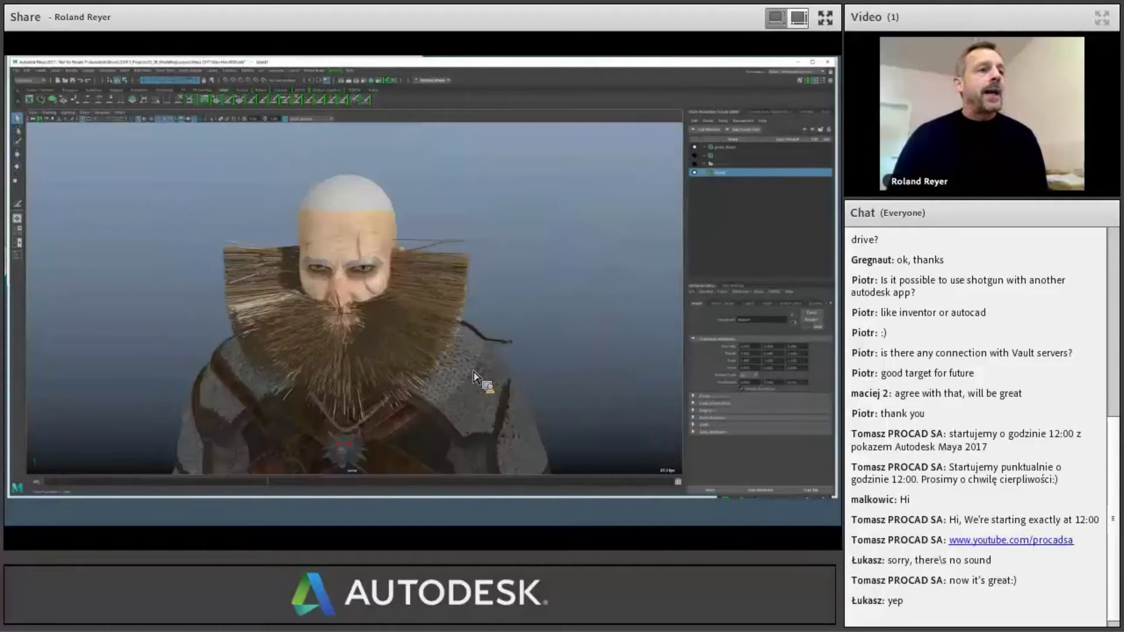
alt+drag(448, 380, 346, 378)
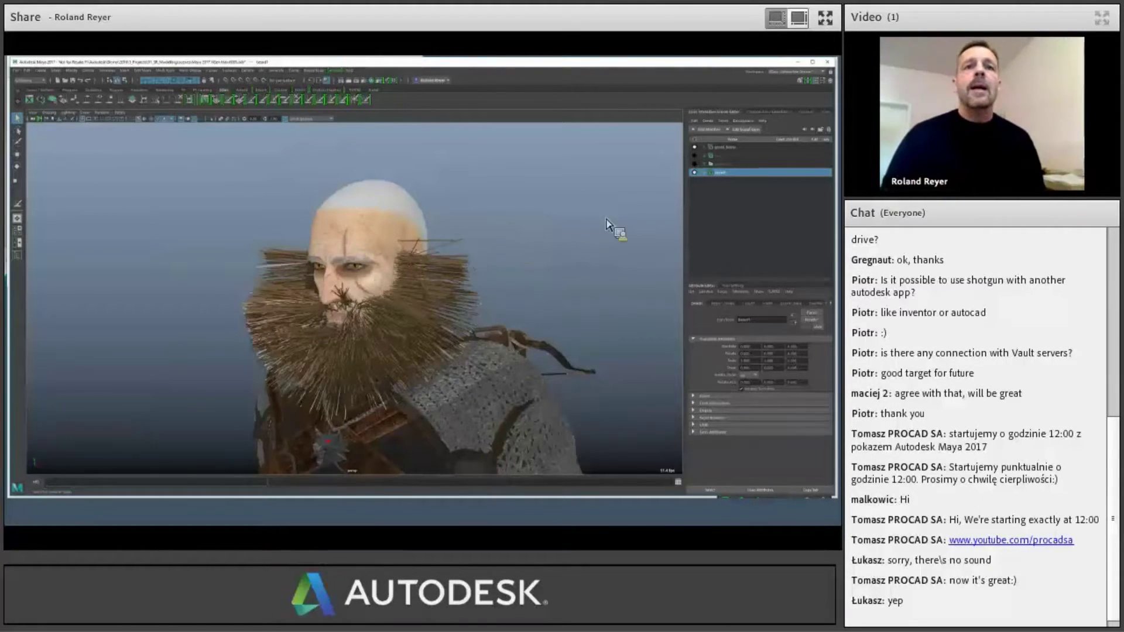
- Expand beard1 and sculpt1 and make Sculpt Layer 1 editable
click(706, 173)
drag(723, 184, 740, 228)
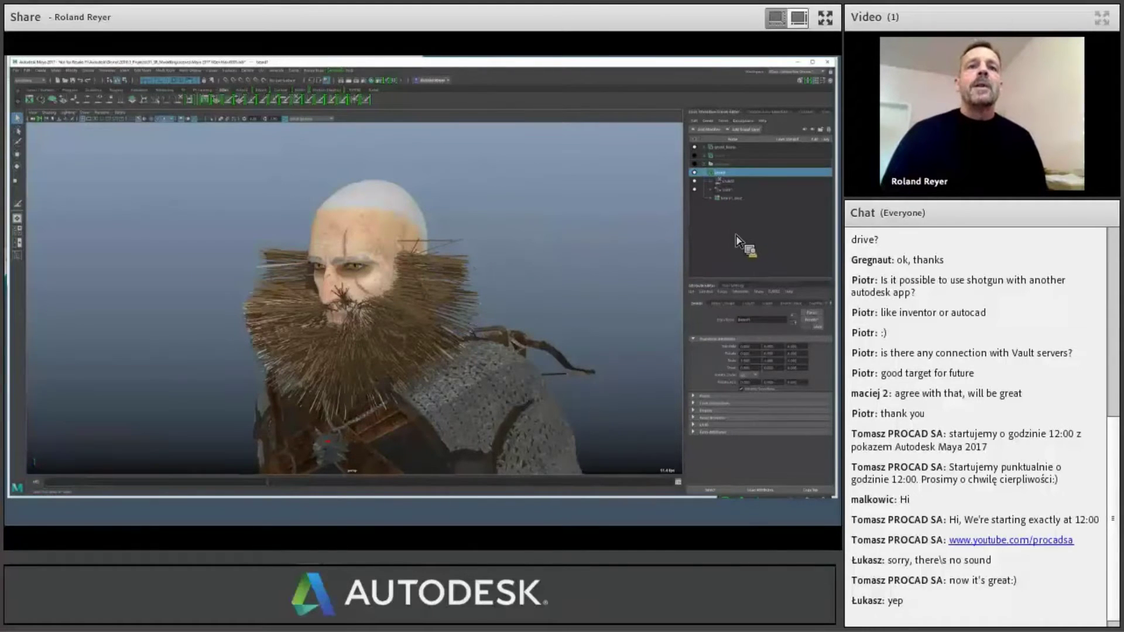
click(710, 182)
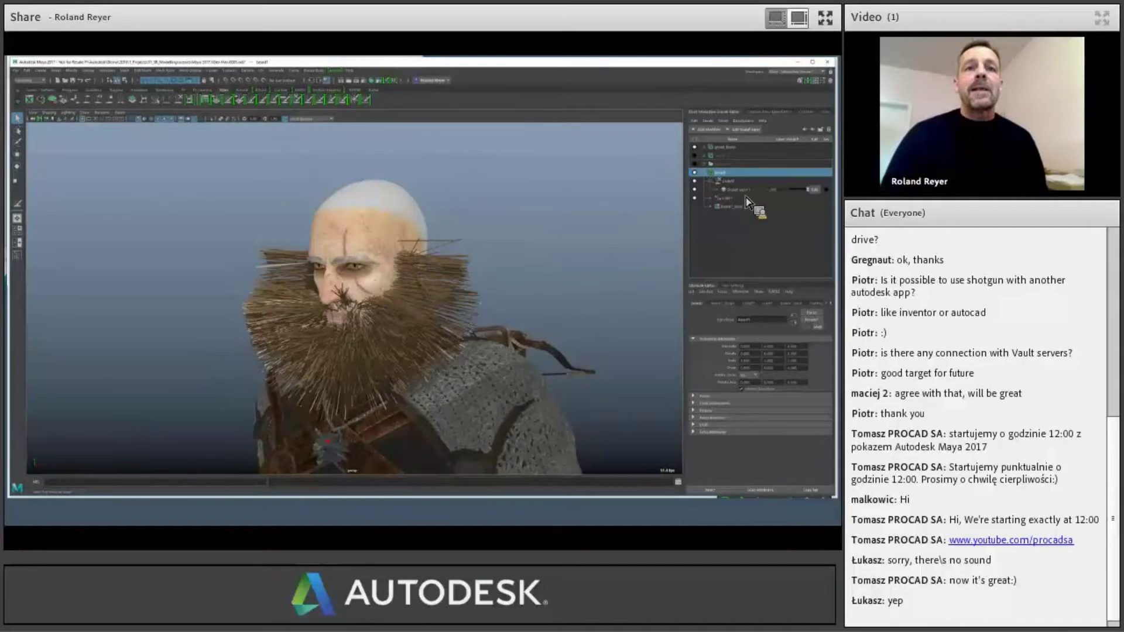
click(815, 189)
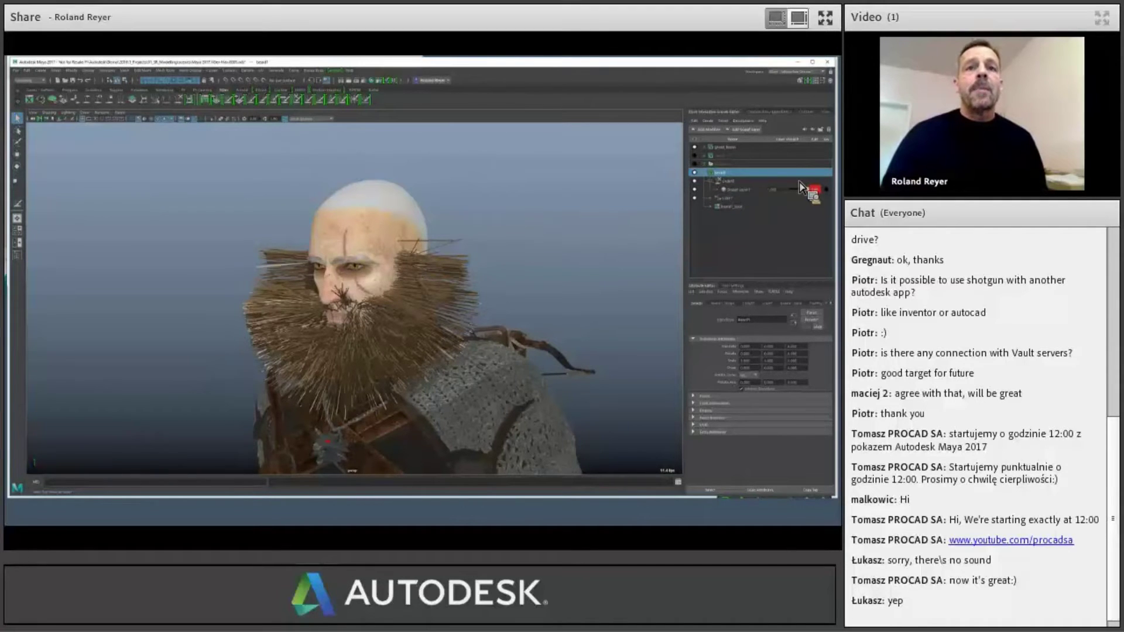
drag(711, 182, 714, 184)
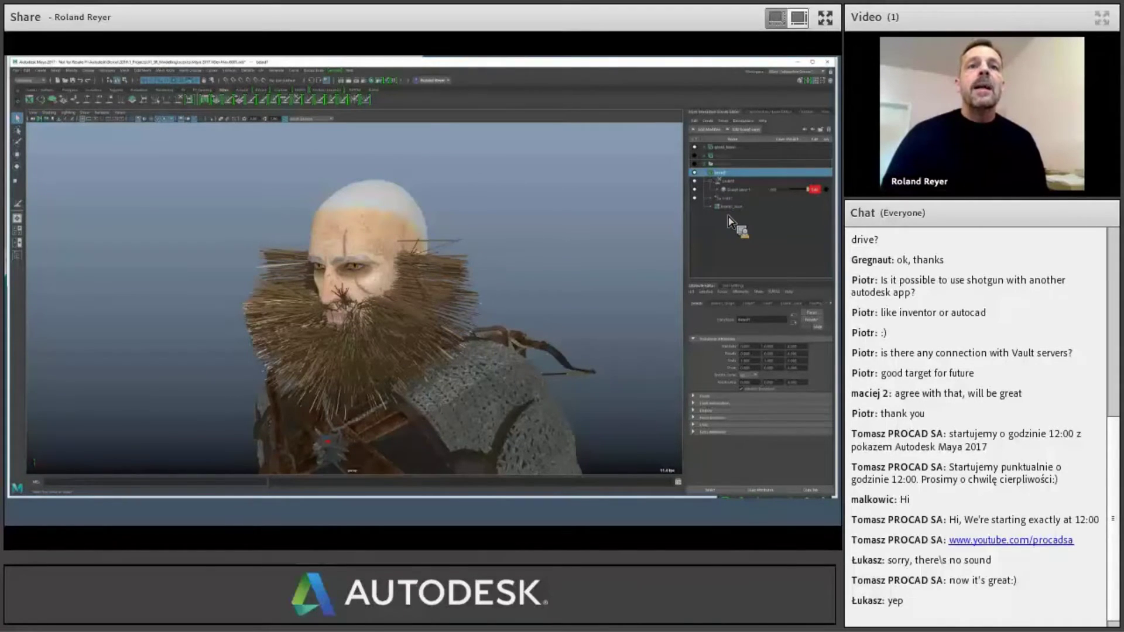
- Drag the beard scale node's Scale slider left to trim the hairs short
click(731, 199)
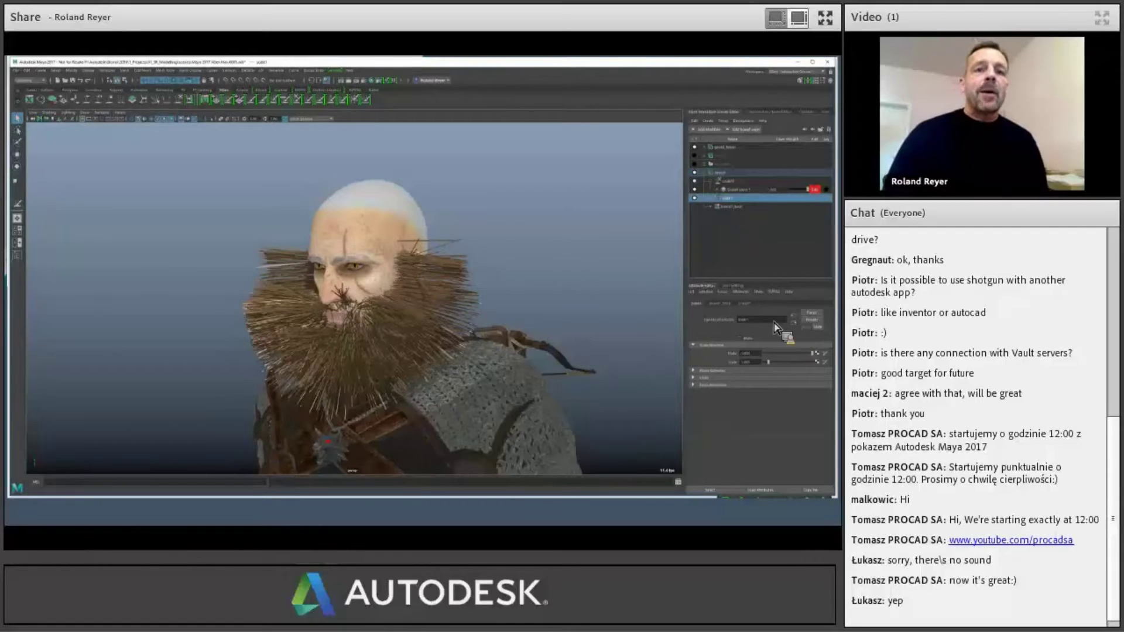
drag(774, 327, 752, 354)
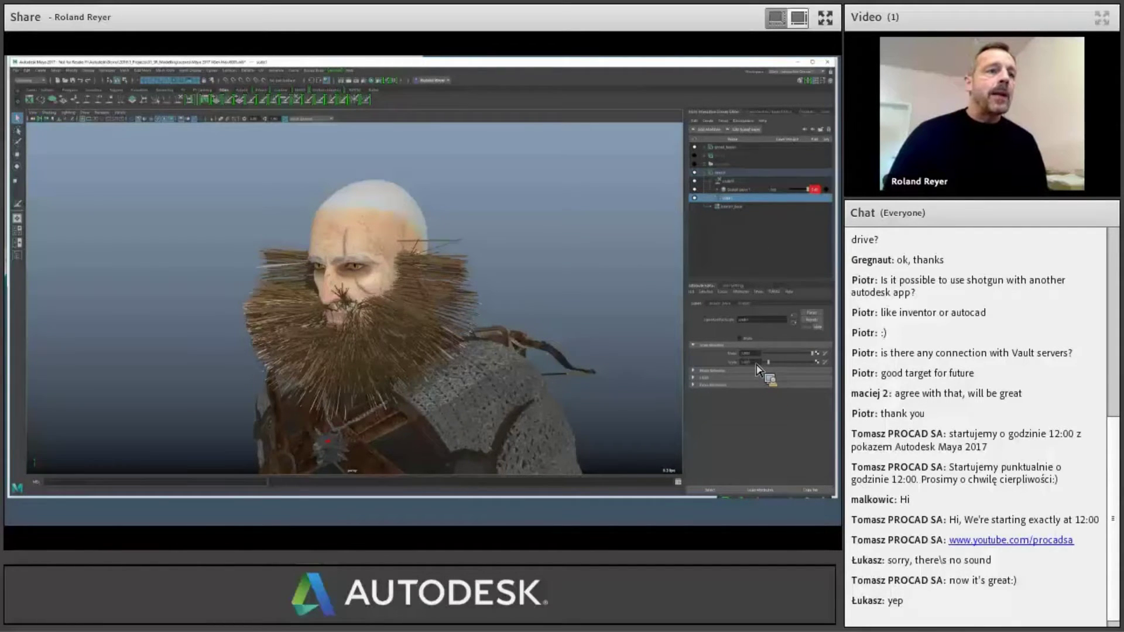
ctrl+drag(756, 364, 732, 376)
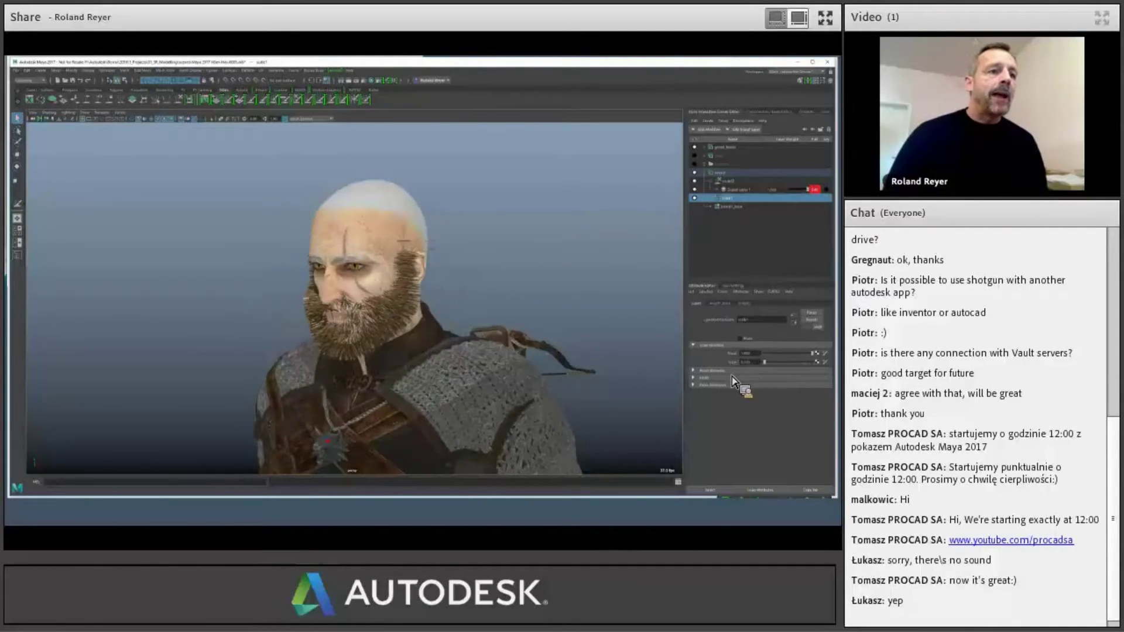
alt+drag(374, 414, 395, 417)
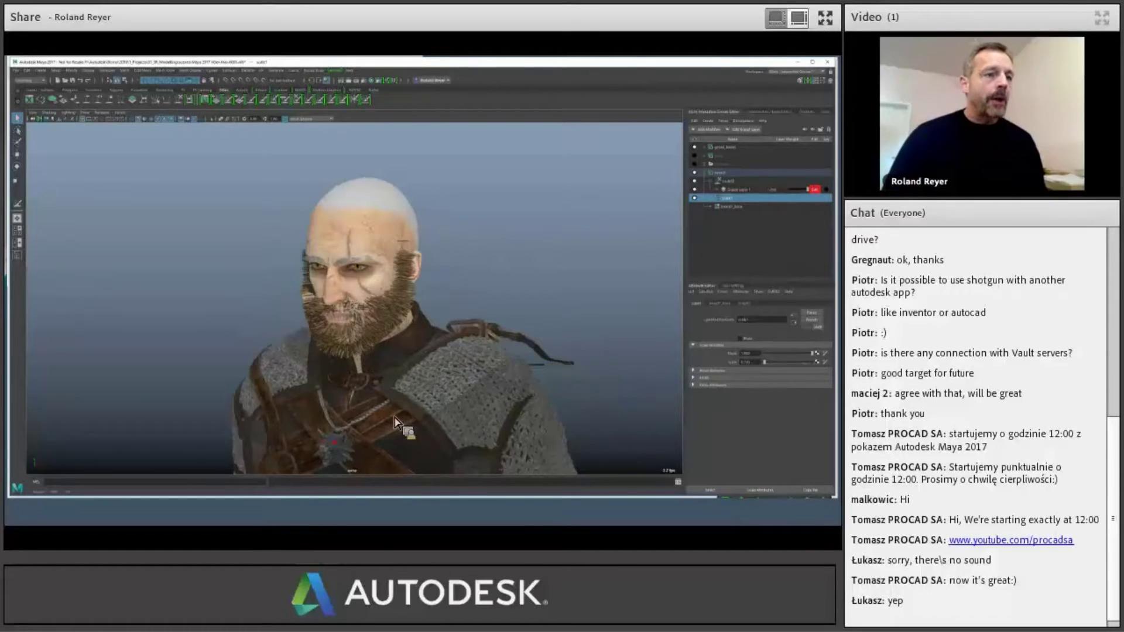
alt+right_drag(395, 417, 423, 382)
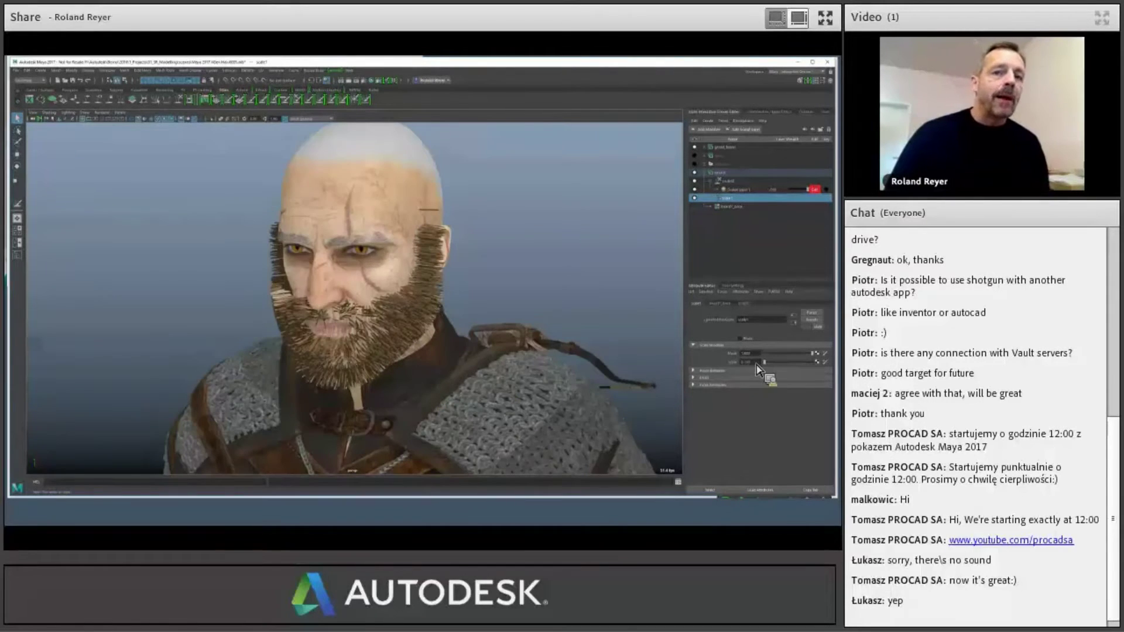
ctrl+drag(757, 364, 753, 368)
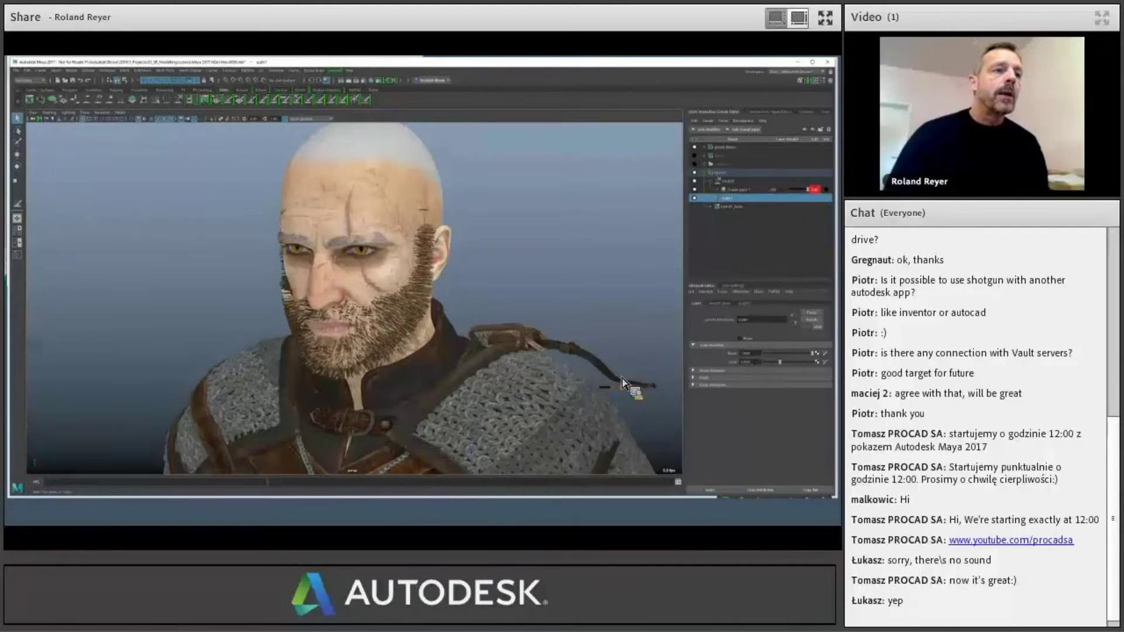
alt+right_drag(376, 394, 477, 407)
alt+drag(505, 388, 495, 391)
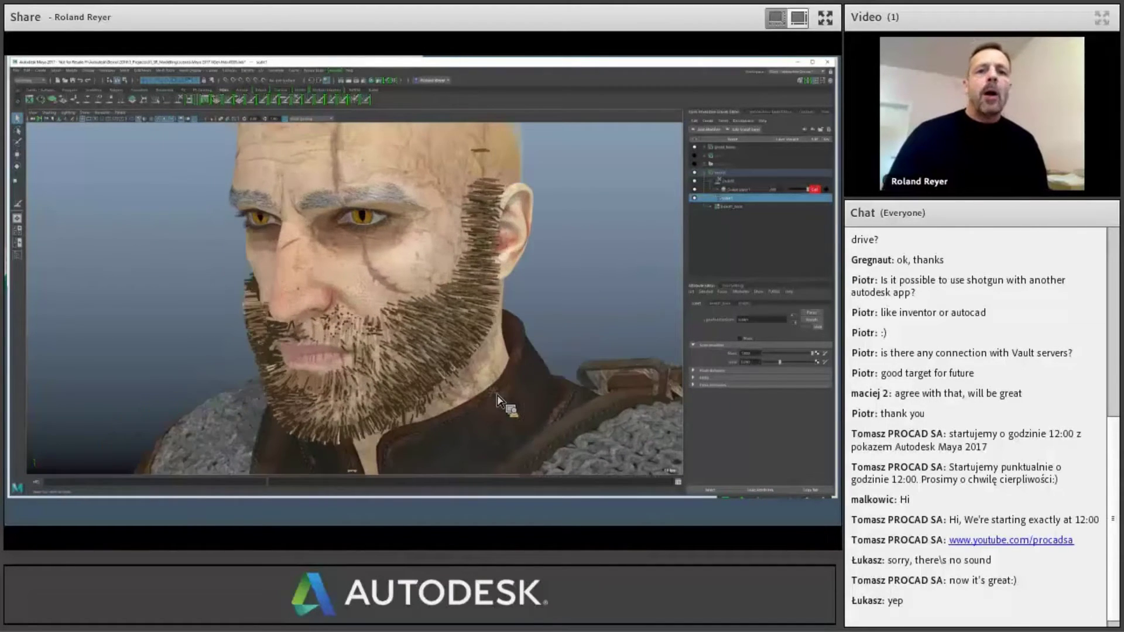
- Select the beard groom and make its hairs slightly thinner in the shape settings
click(722, 303)
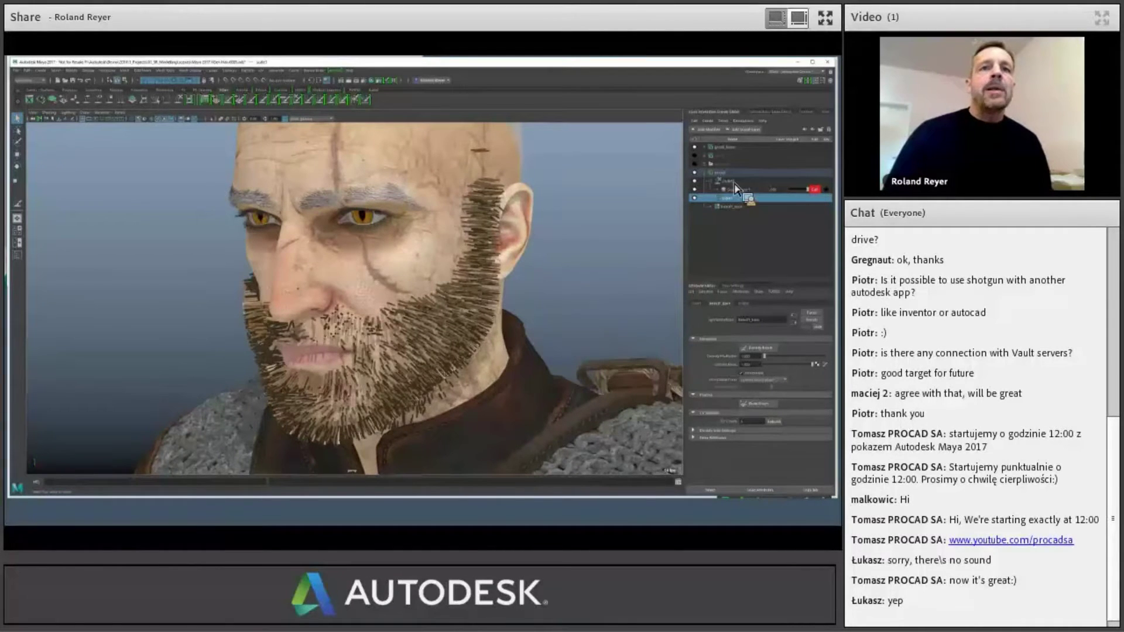
click(720, 173)
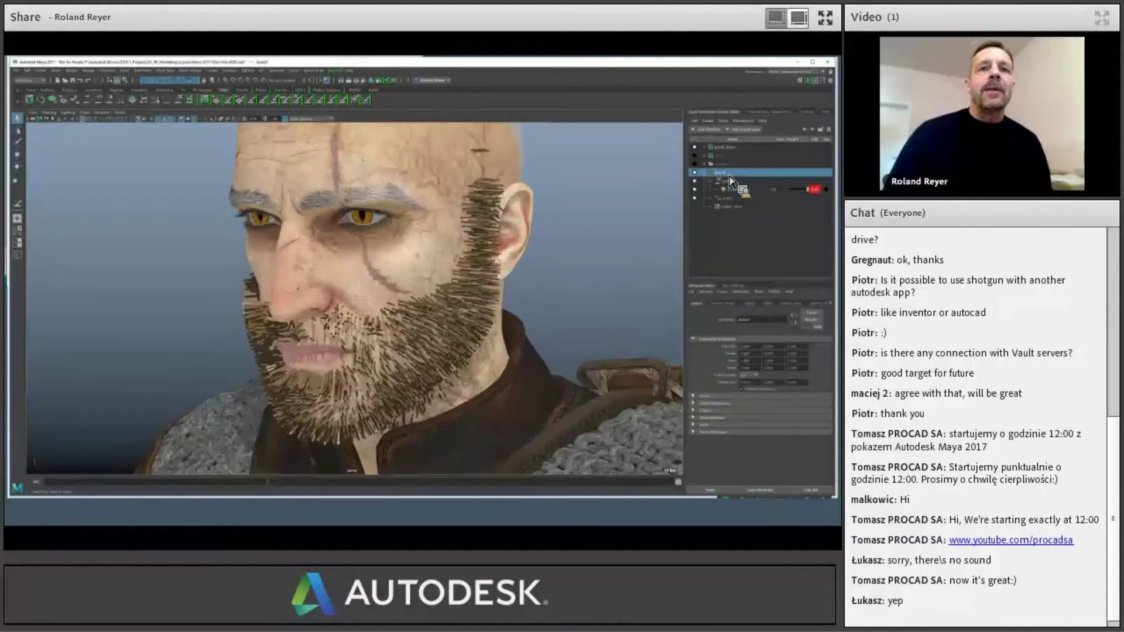
click(726, 305)
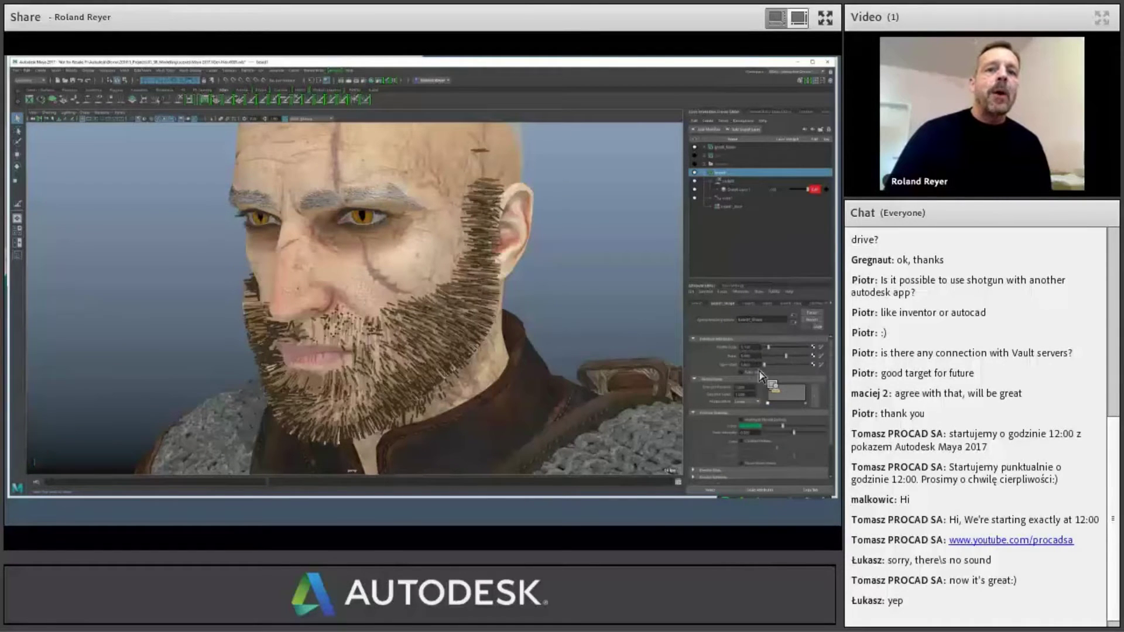
drag(757, 351, 757, 351)
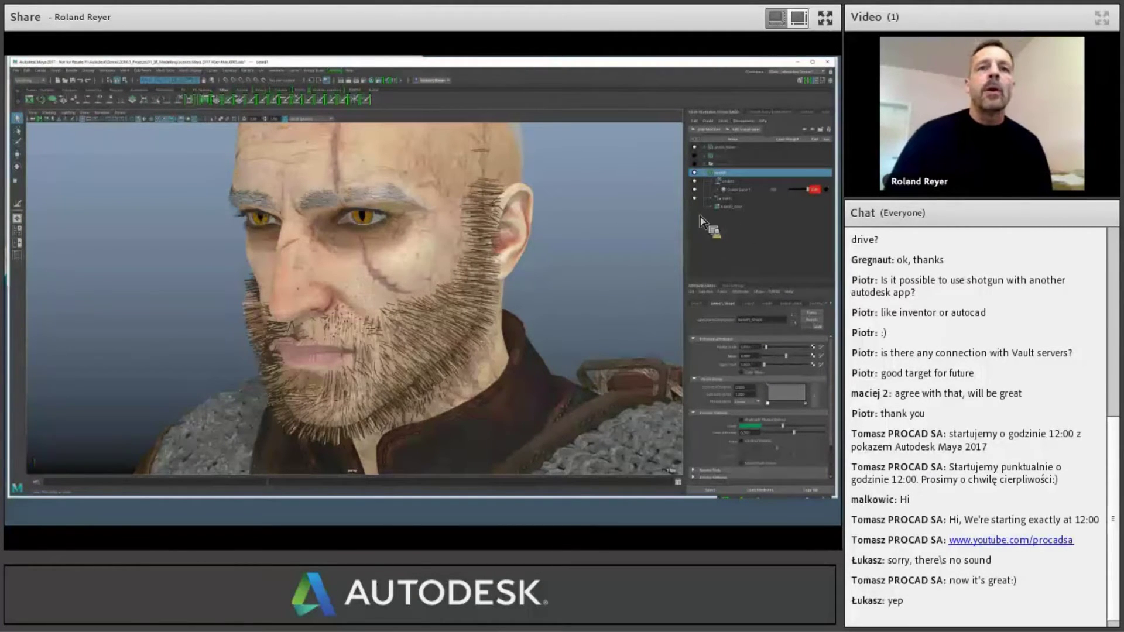
drag(777, 300, 778, 313)
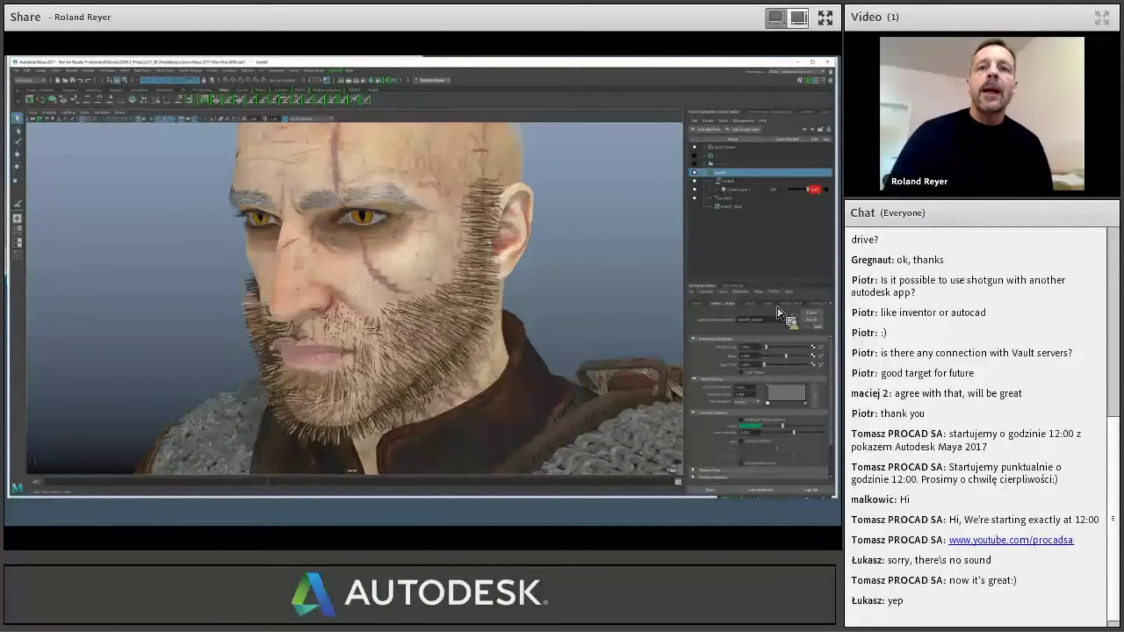
- Set the beard's Density Multiplier to 5, then to 8
click(790, 304)
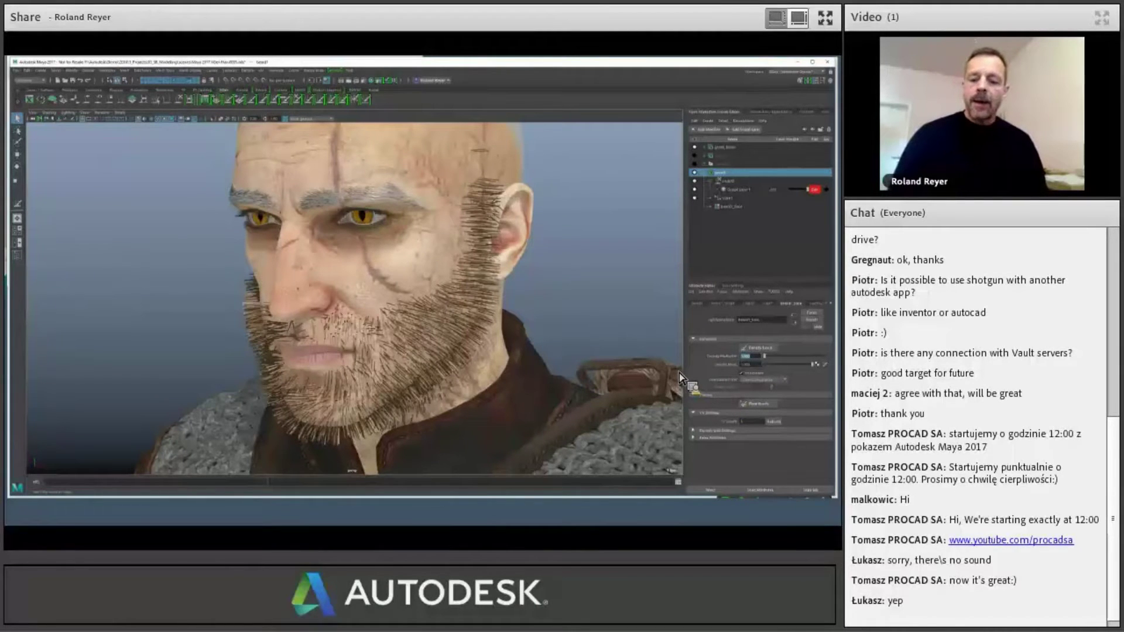
text(5)
key(Return)
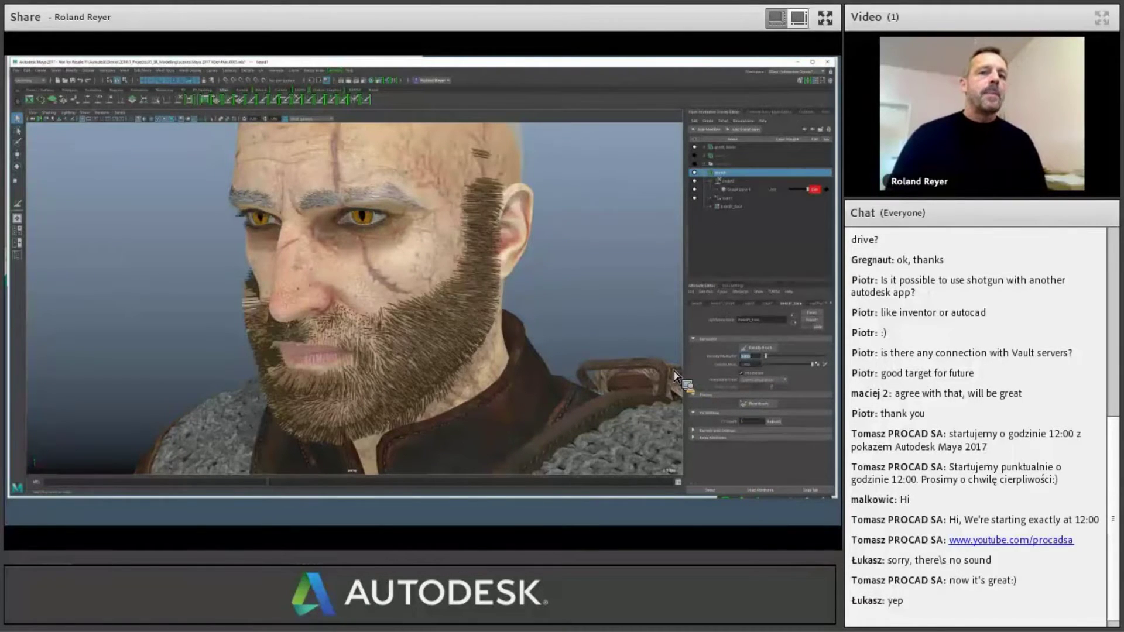
text(8)
key(Return)
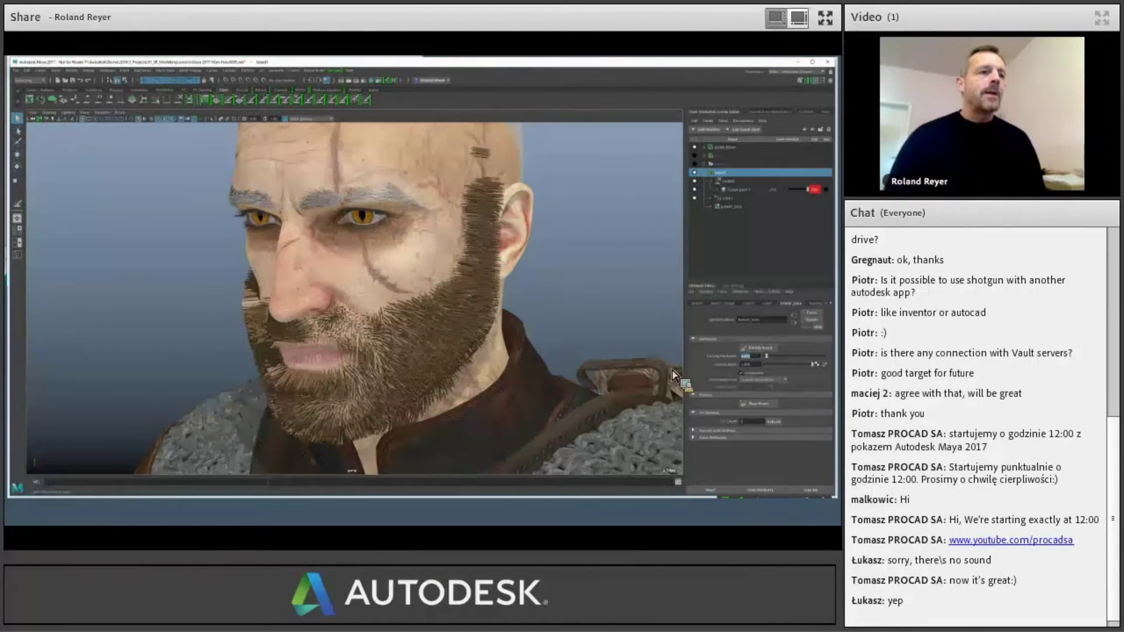
alt+drag(647, 366, 427, 431)
- Raise the Scale value on the other beard node tab to lengthen the hairs
click(767, 304)
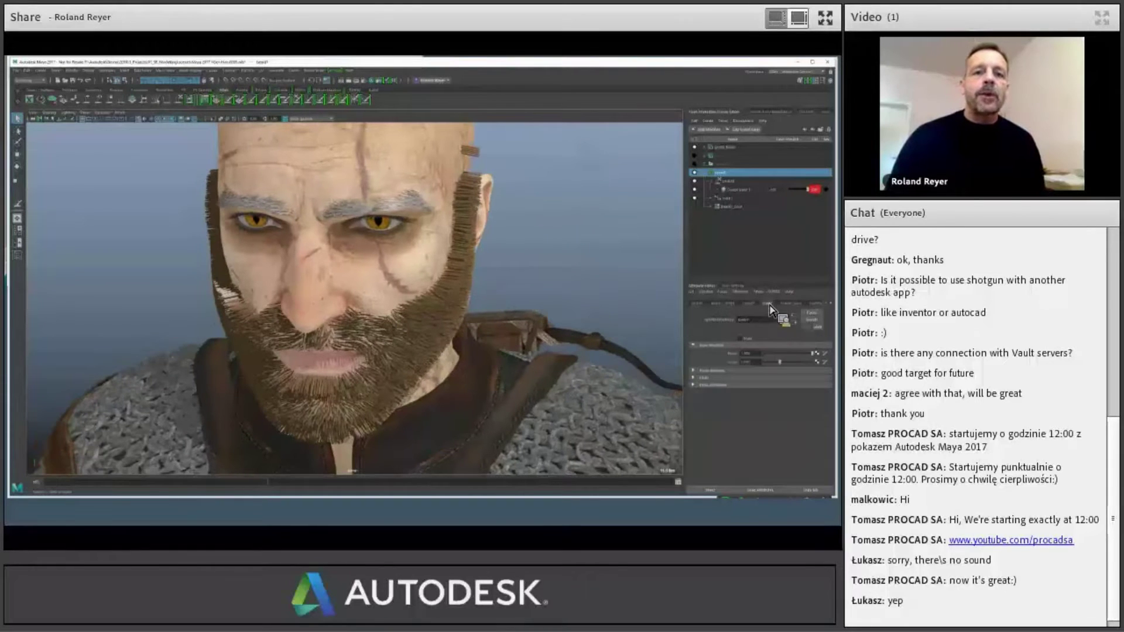
ctrl+drag(755, 366, 757, 366)
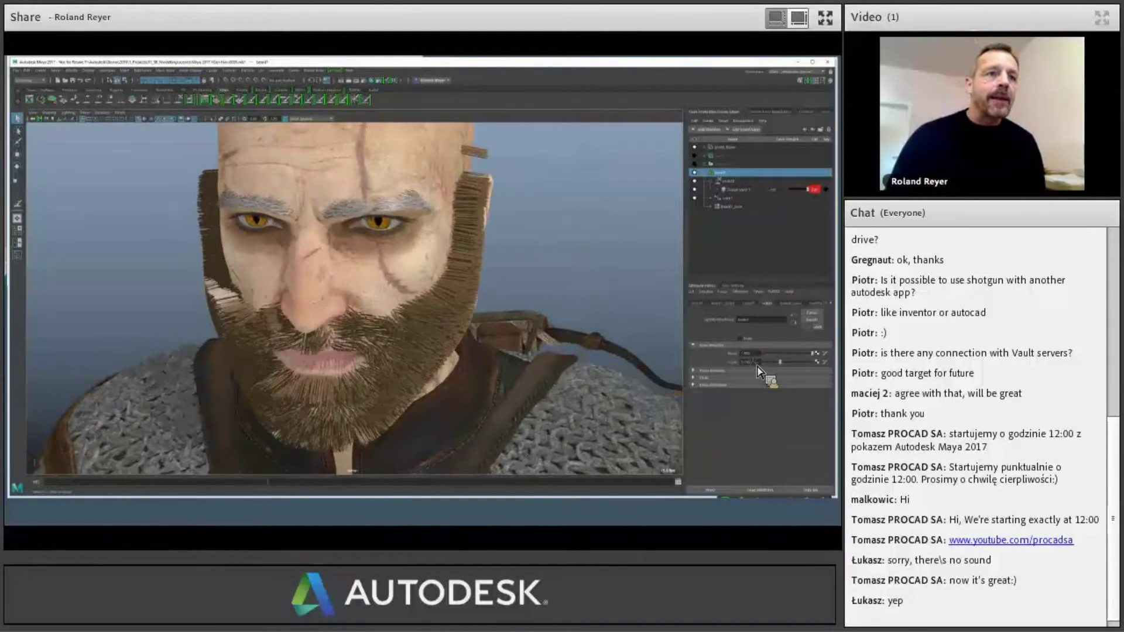
alt+drag(659, 386, 503, 377)
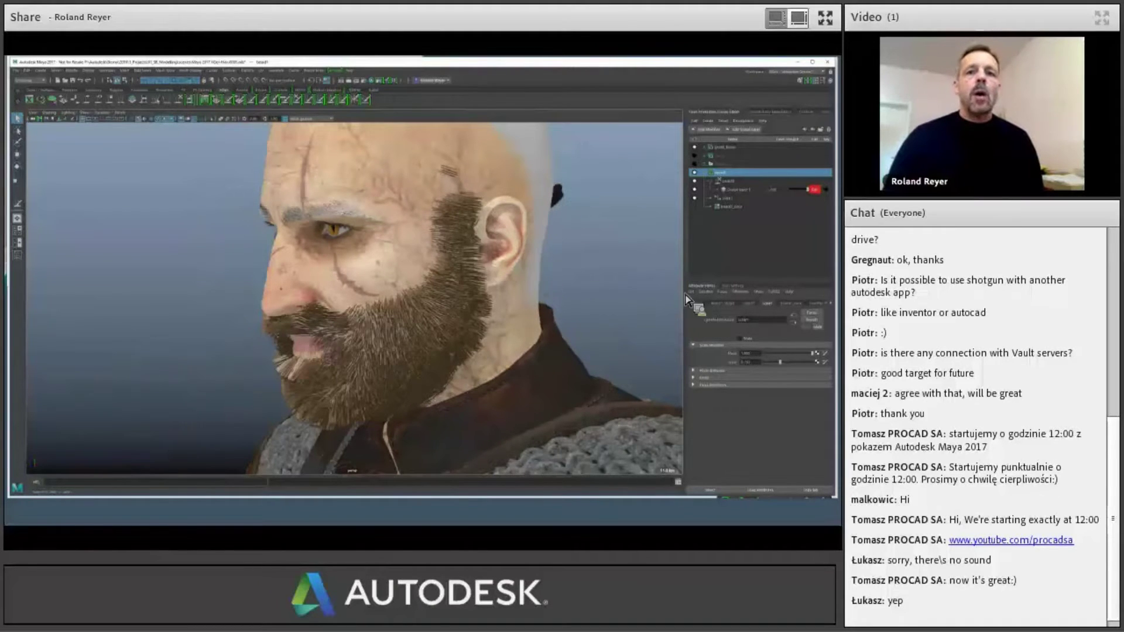
- Drag the hairPhysicalShader Base Color to white, then select the sculpt layer for grooming
click(815, 304)
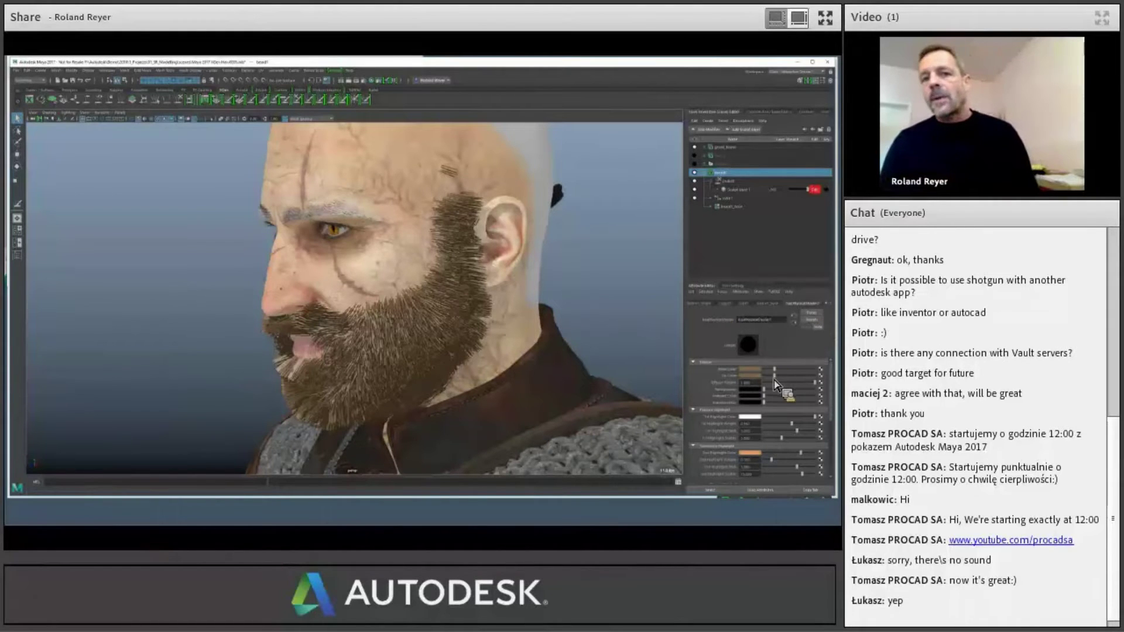
middle_drag(774, 381, 812, 382)
alt+drag(533, 391, 597, 311)
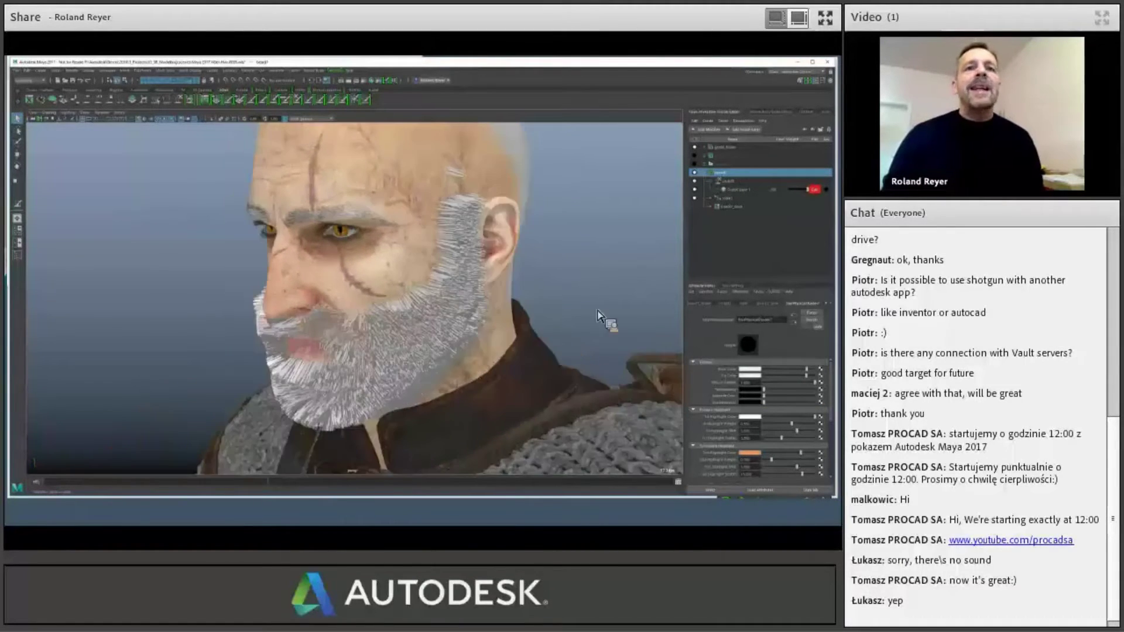
click(761, 190)
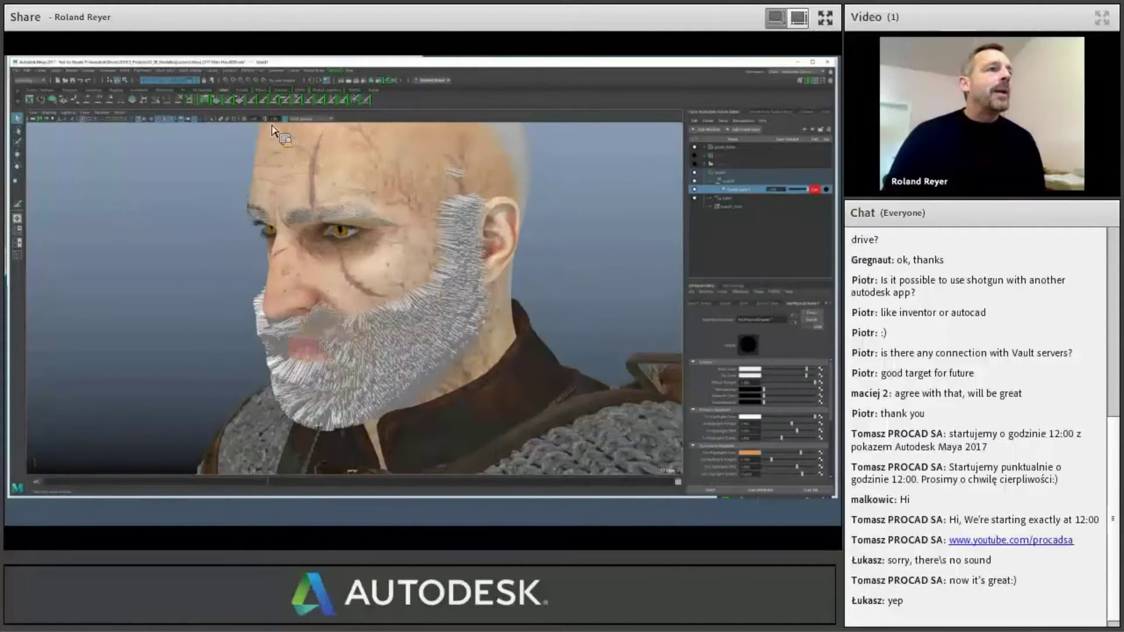
click(286, 102)
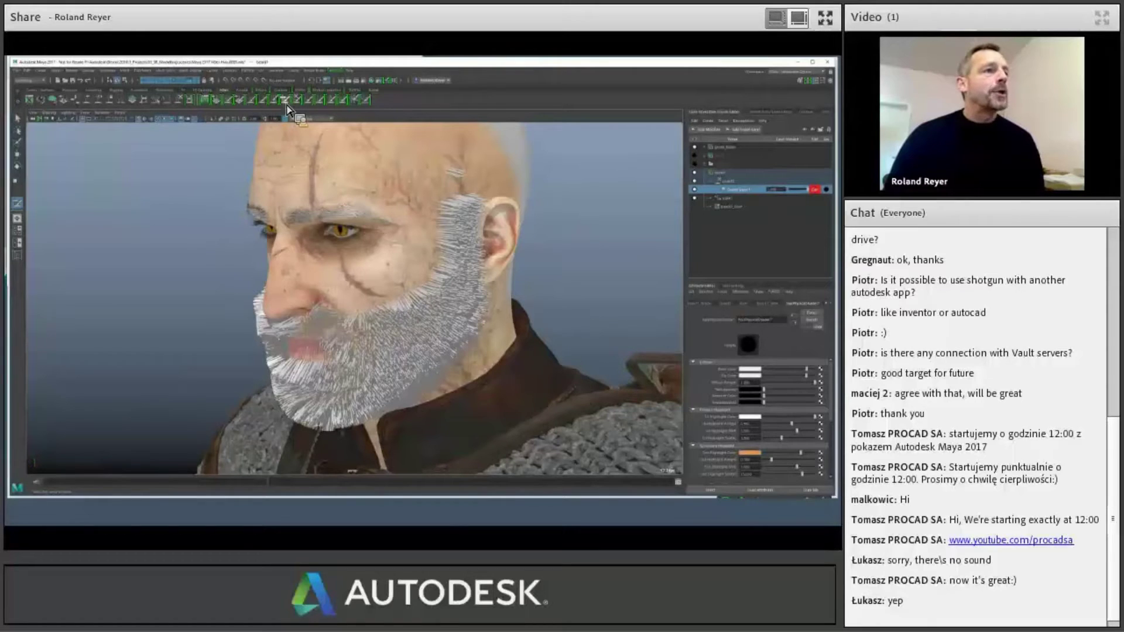
- Open the Groom brush settings and roughly double the brush size with B-drag
mouse_move(480, 304)
alt+mouse_down()
mouse_move(464, 305)
mouse_move(480, 320)
alt+mouse_up()
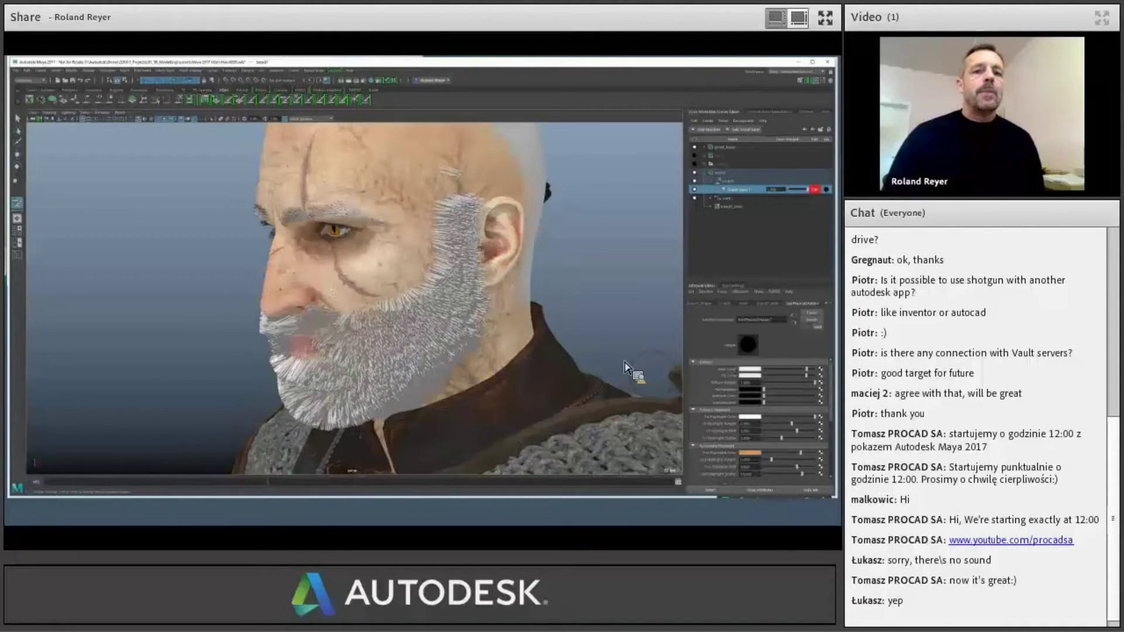
click(734, 287)
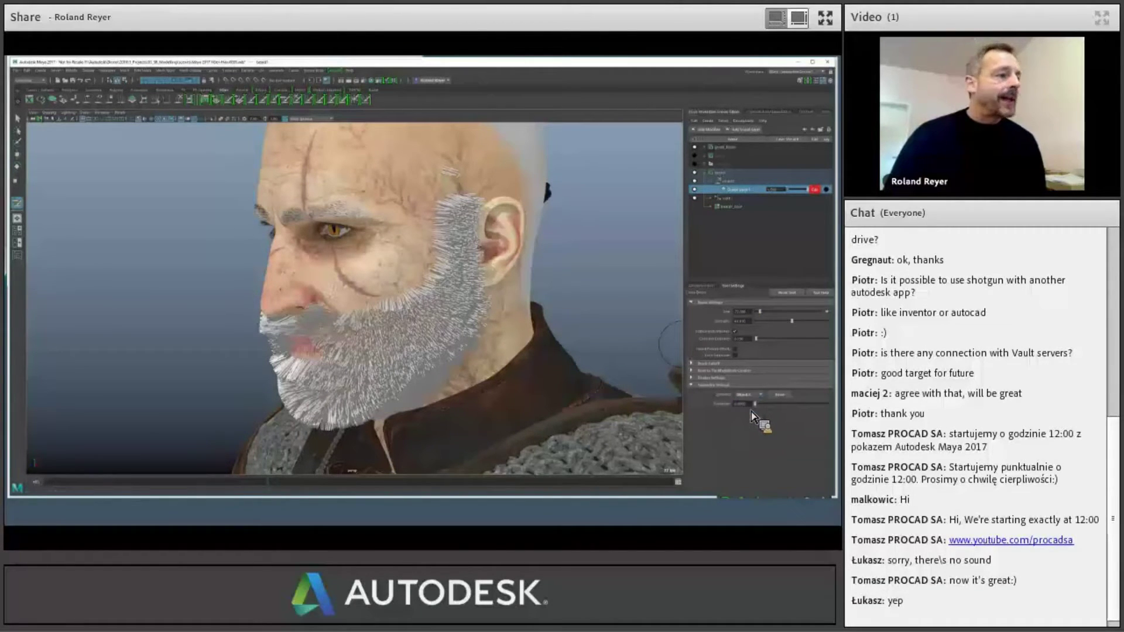
alt+drag(370, 406, 463, 263)
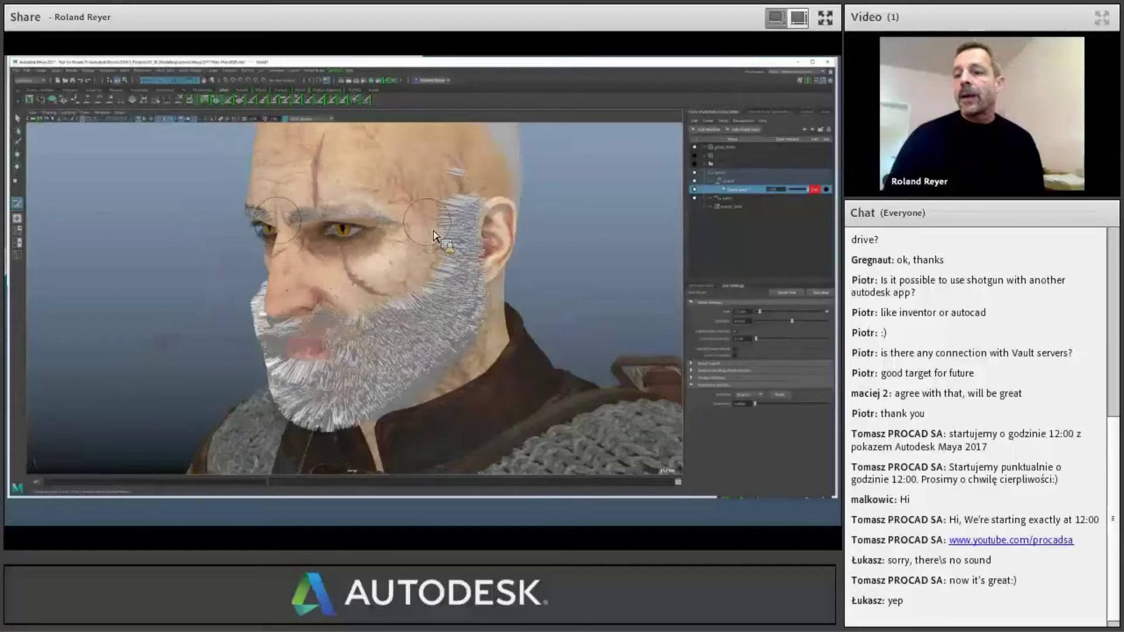
alt+drag(430, 226, 429, 226)
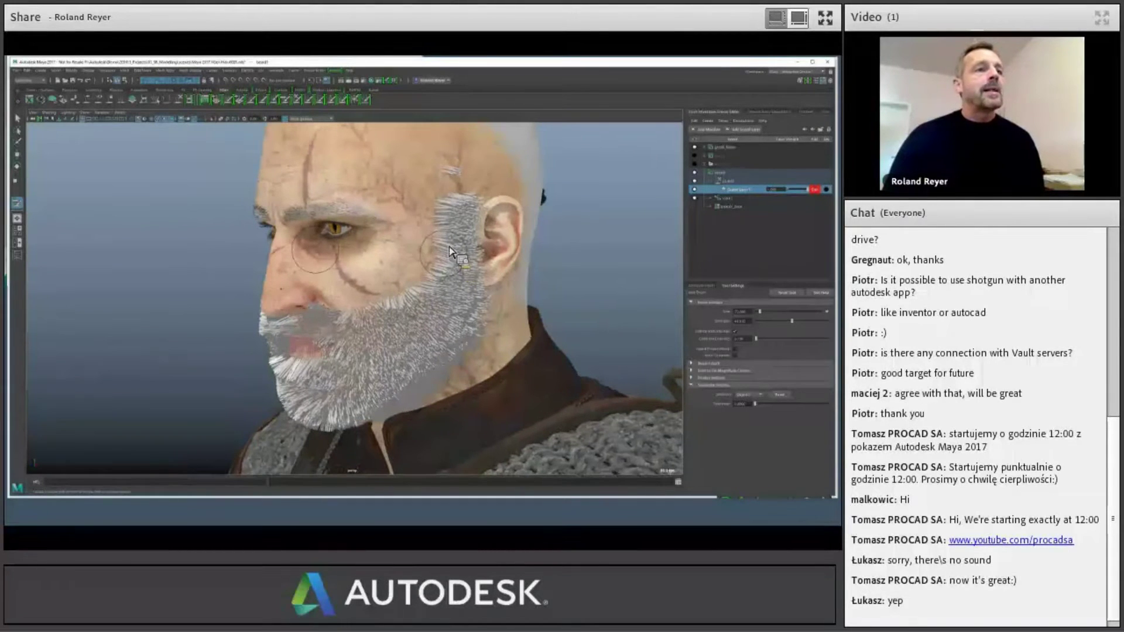
key(b)
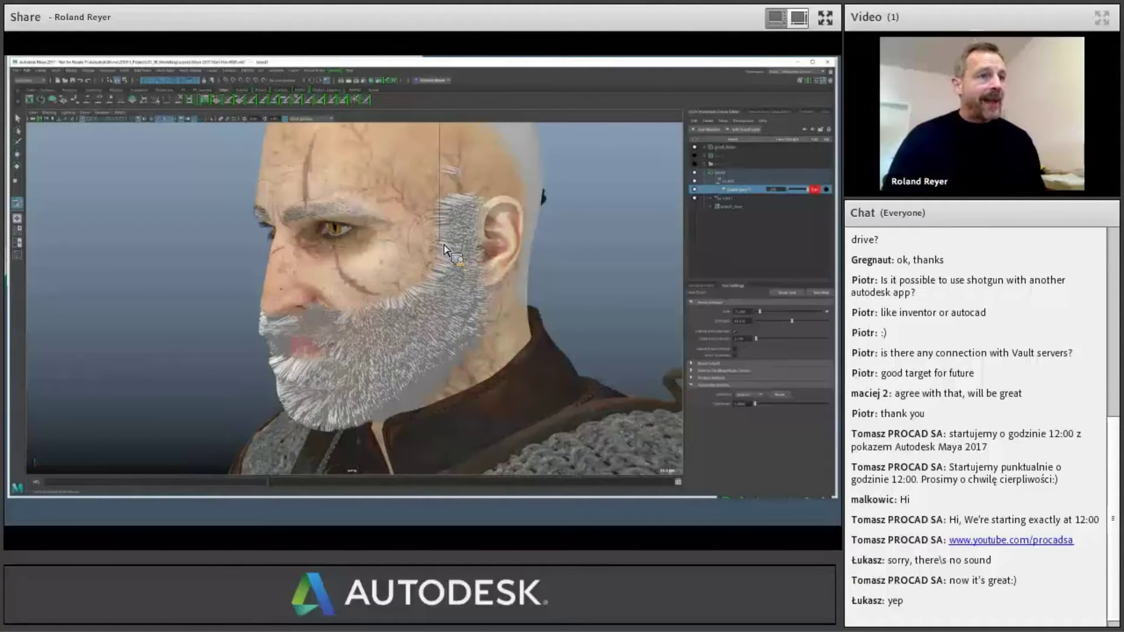
drag(443, 242, 467, 241)
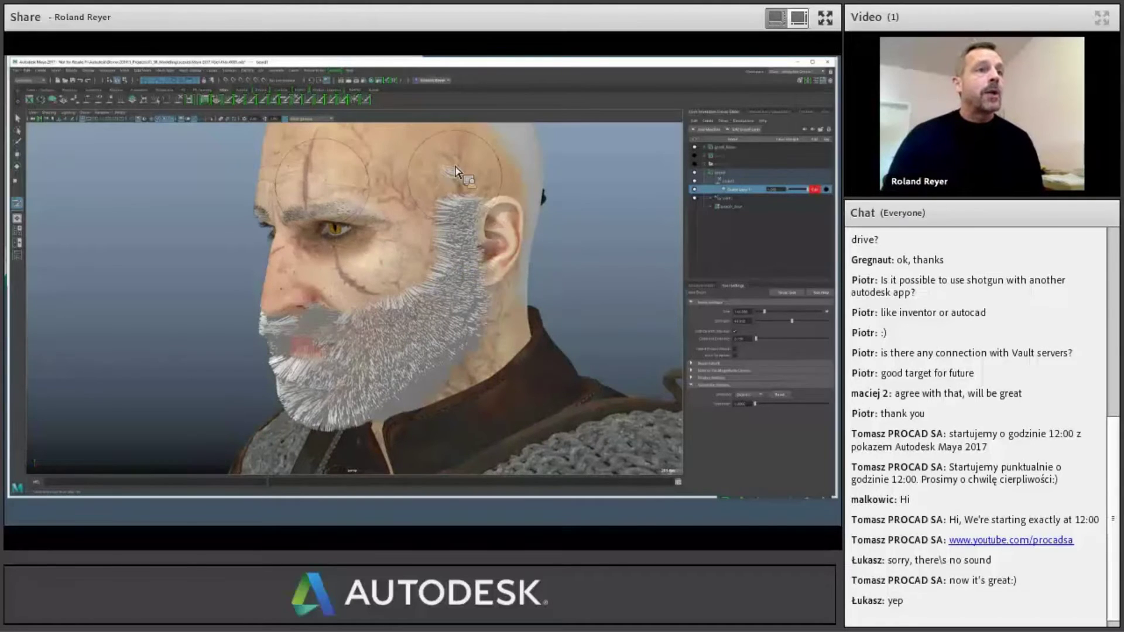
- Comb the temple, sideburn, cheek, jaw, moustache and chin hairs downward
drag(453, 167, 470, 268)
drag(467, 198, 478, 317)
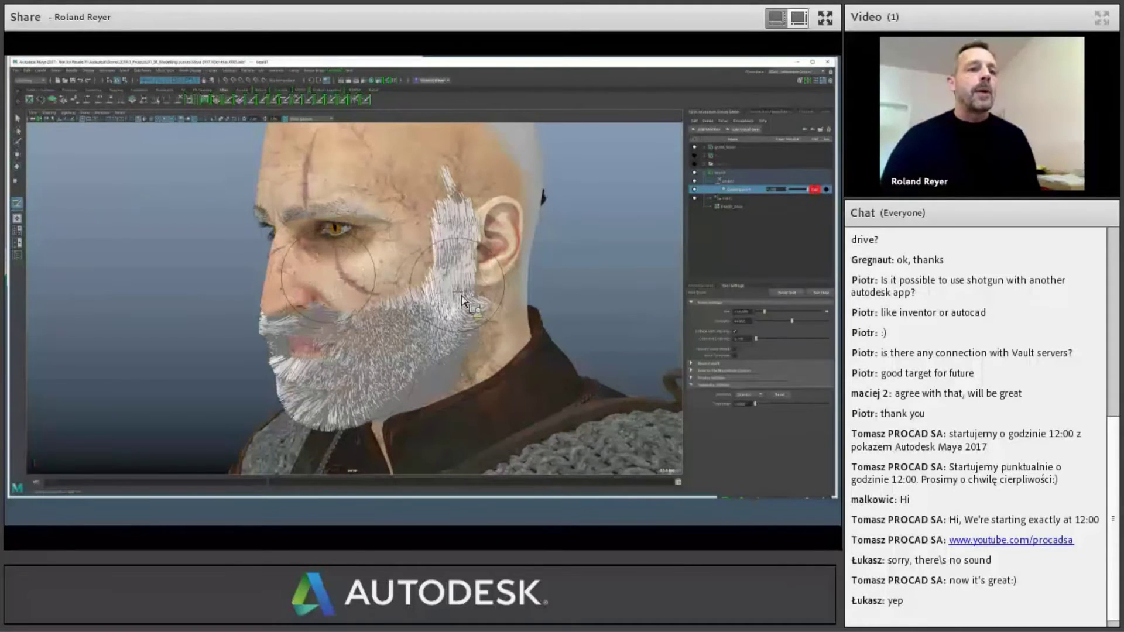
mouse_move(440, 383)
alt+mouse_down()
mouse_move(401, 322)
mouse_move(404, 347)
mouse_move(388, 367)
alt+mouse_up()
drag(344, 280, 350, 384)
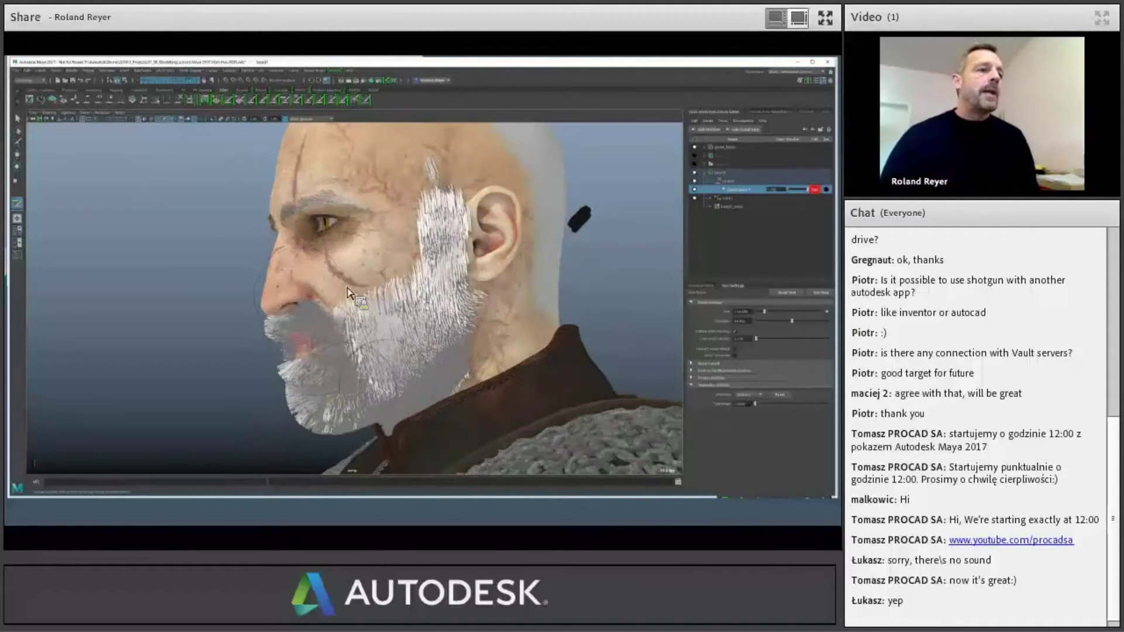
drag(407, 305, 417, 351)
mouse_move(475, 275)
mouse_down()
mouse_move(488, 302)
mouse_move(477, 345)
mouse_up()
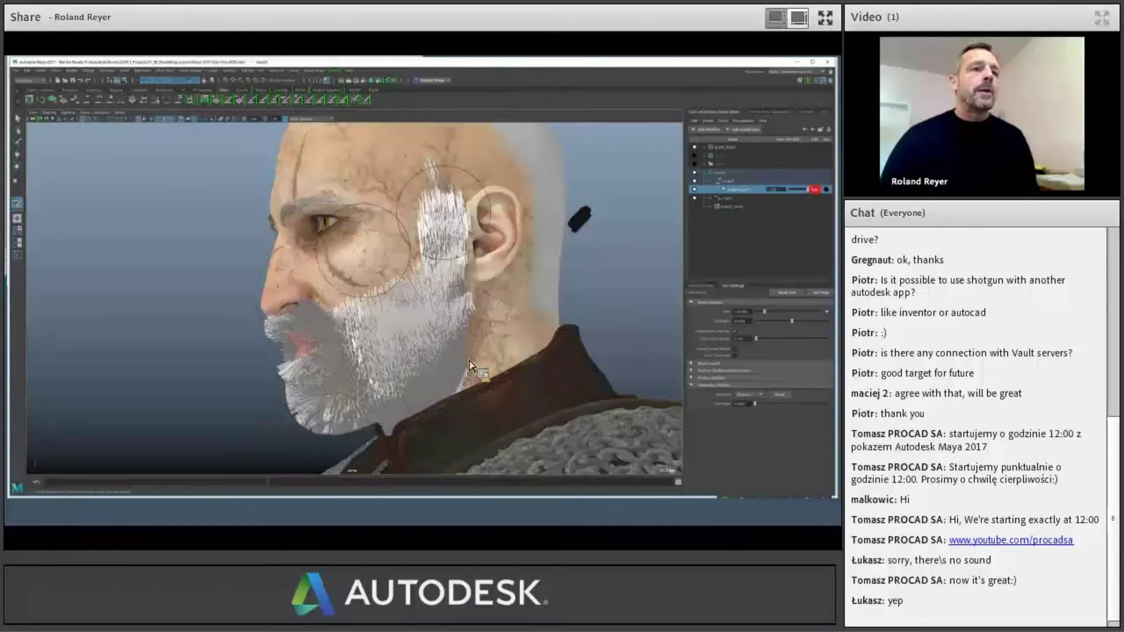
drag(440, 175, 445, 199)
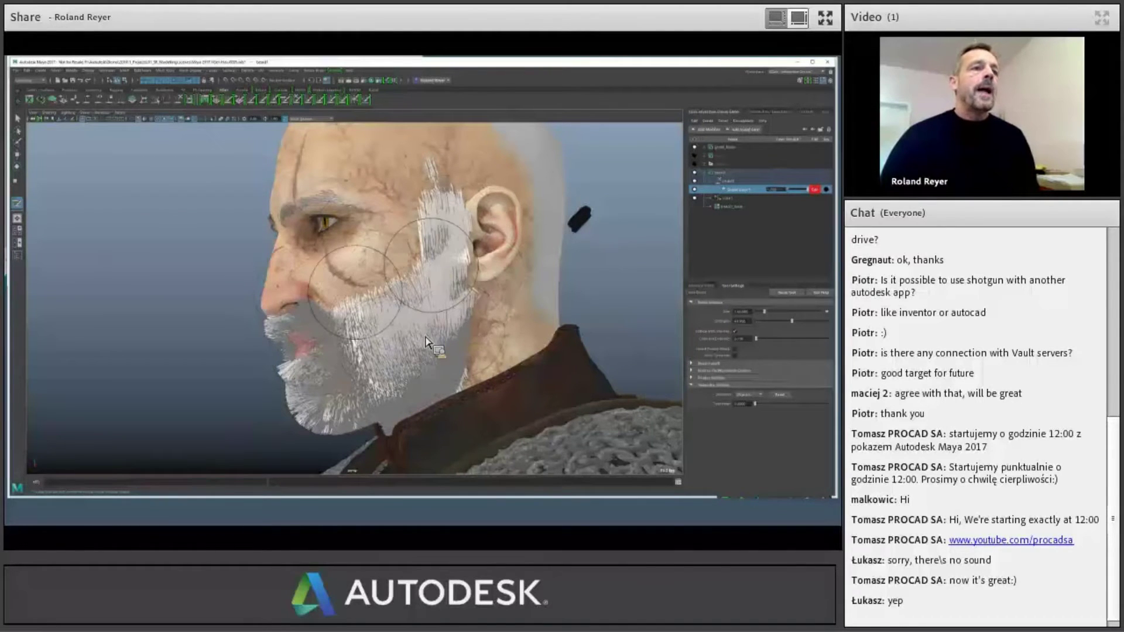
alt+drag(426, 342, 470, 353)
alt+drag(401, 364, 434, 359)
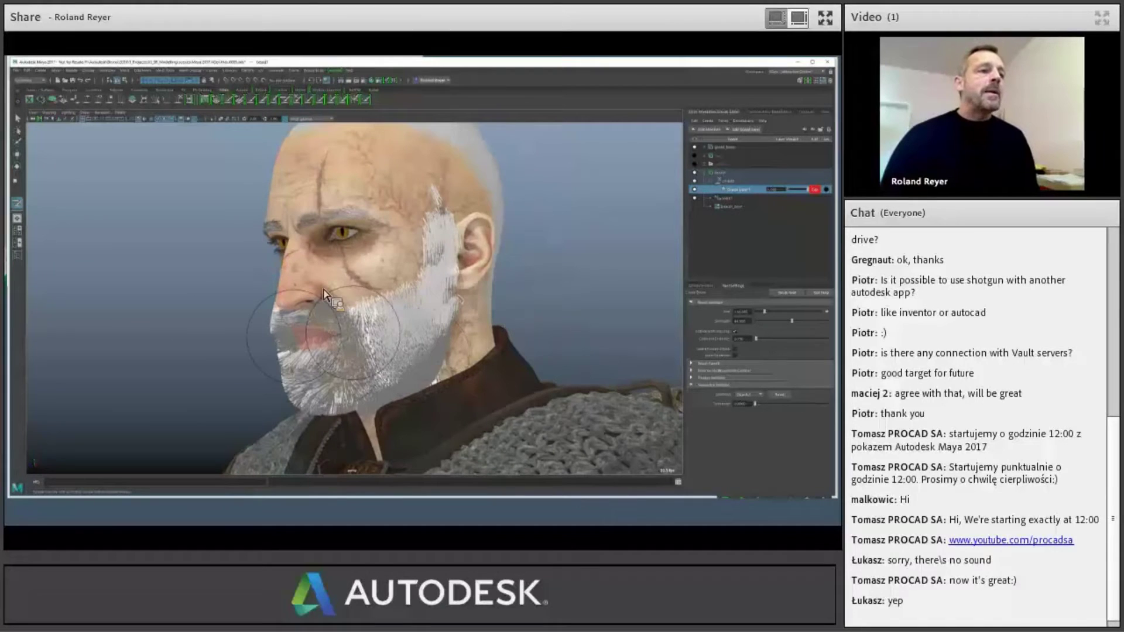
mouse_move(328, 318)
mouse_down()
mouse_move(375, 350)
mouse_move(352, 364)
mouse_move(314, 343)
mouse_move(313, 397)
mouse_move(383, 404)
mouse_move(444, 362)
mouse_move(456, 298)
mouse_move(420, 323)
mouse_move(399, 374)
mouse_up()
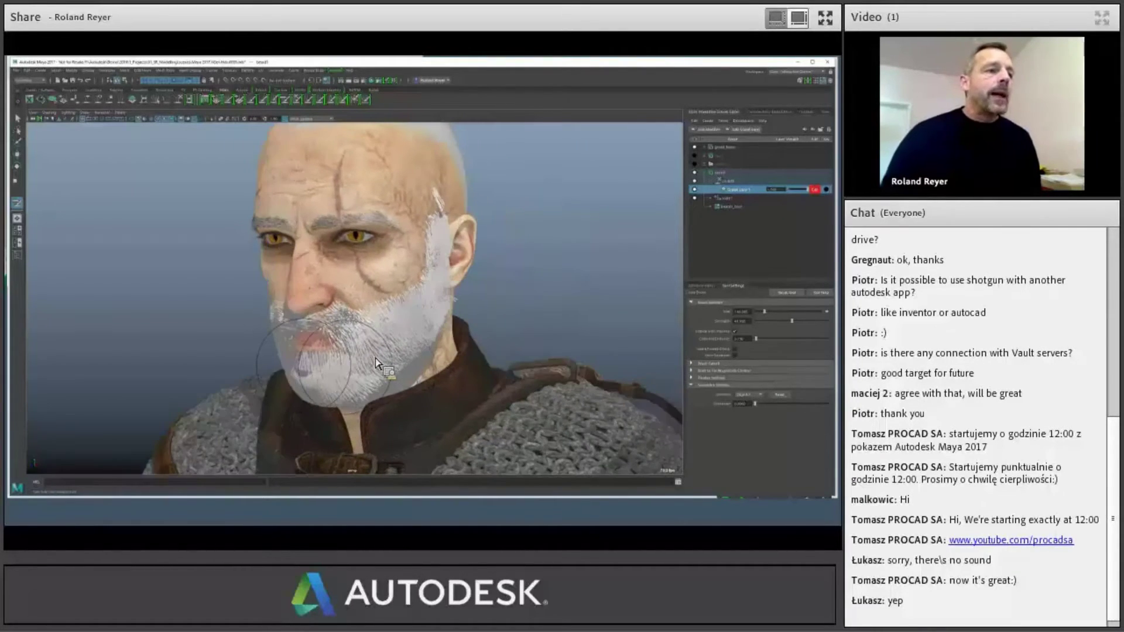
- Stroke the moustache strands under the nose down and outward with the Groom brush
alt+right_drag(377, 360, 446, 344)
alt+middle_drag(442, 329, 456, 321)
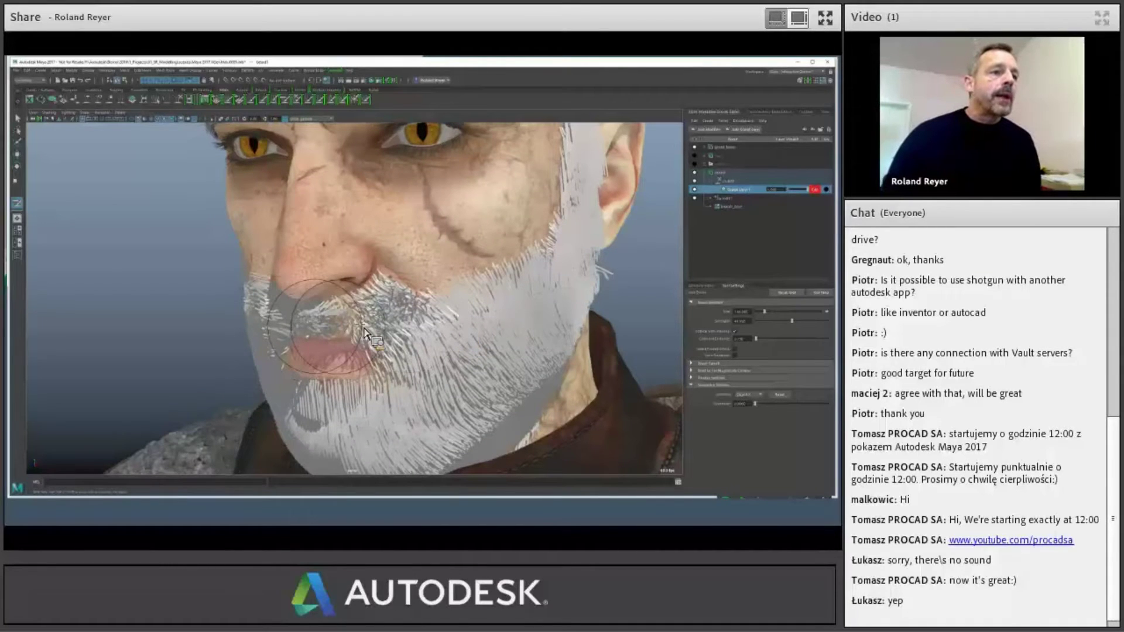
mouse_move(342, 329)
mouse_down()
mouse_move(404, 330)
mouse_move(386, 312)
mouse_move(413, 350)
mouse_move(375, 314)
mouse_move(410, 325)
mouse_move(381, 316)
mouse_move(431, 304)
mouse_move(434, 293)
mouse_move(468, 347)
mouse_up()
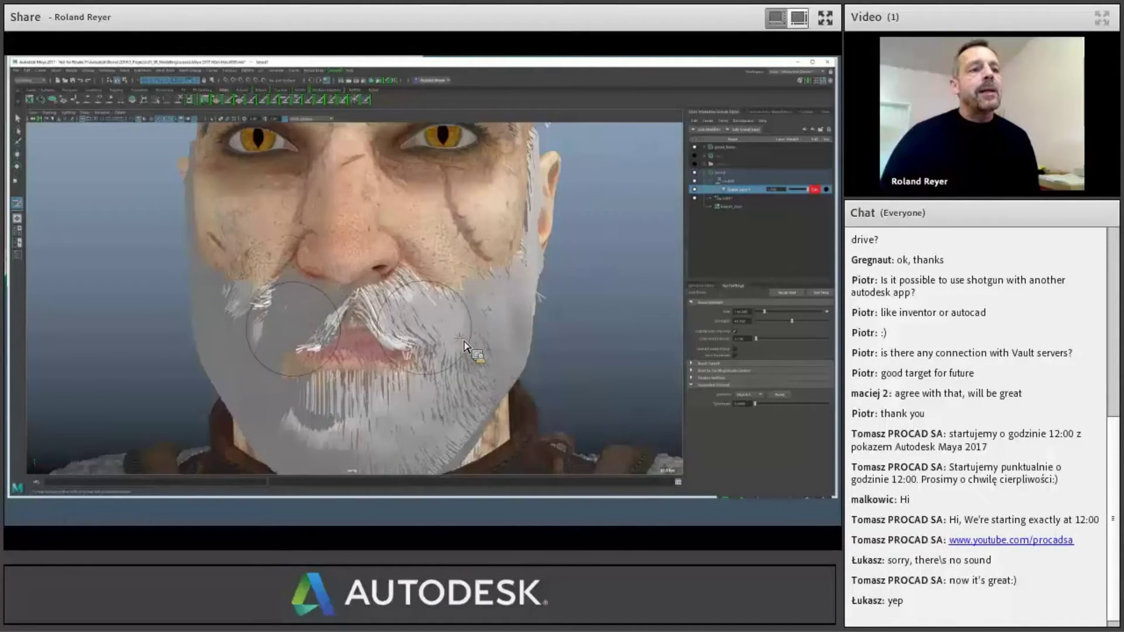
drag(391, 308, 417, 353)
mouse_move(366, 301)
mouse_down()
mouse_move(343, 319)
mouse_move(378, 293)
mouse_move(389, 313)
mouse_move(431, 284)
mouse_move(520, 291)
mouse_move(528, 246)
mouse_move(542, 280)
mouse_move(517, 353)
mouse_move(534, 352)
mouse_up()
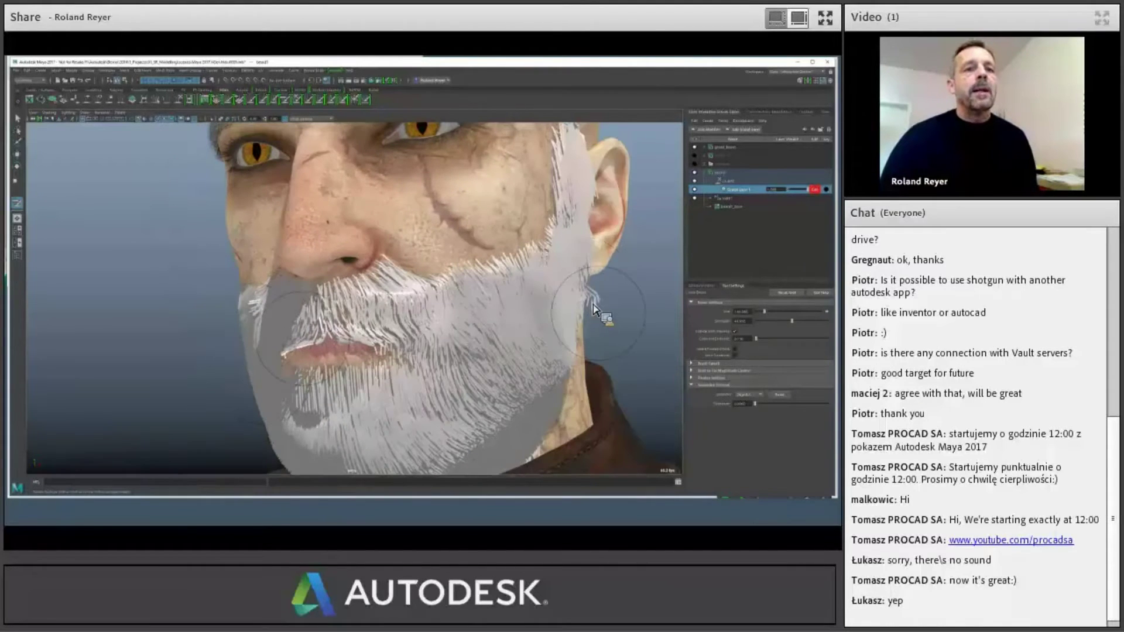
mouse_move(606, 293)
alt+mouse_down()
mouse_move(599, 320)
mouse_move(515, 377)
mouse_move(371, 389)
mouse_move(354, 420)
alt+mouse_up()
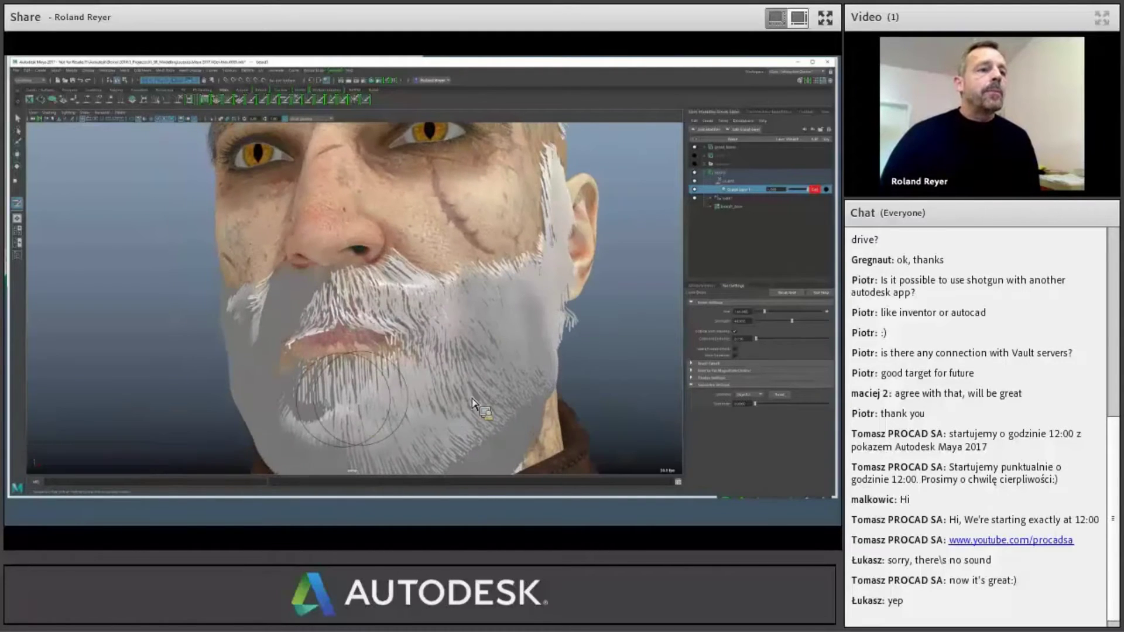
alt+middle_drag(472, 404, 450, 314)
alt+right_drag(499, 351, 420, 357)
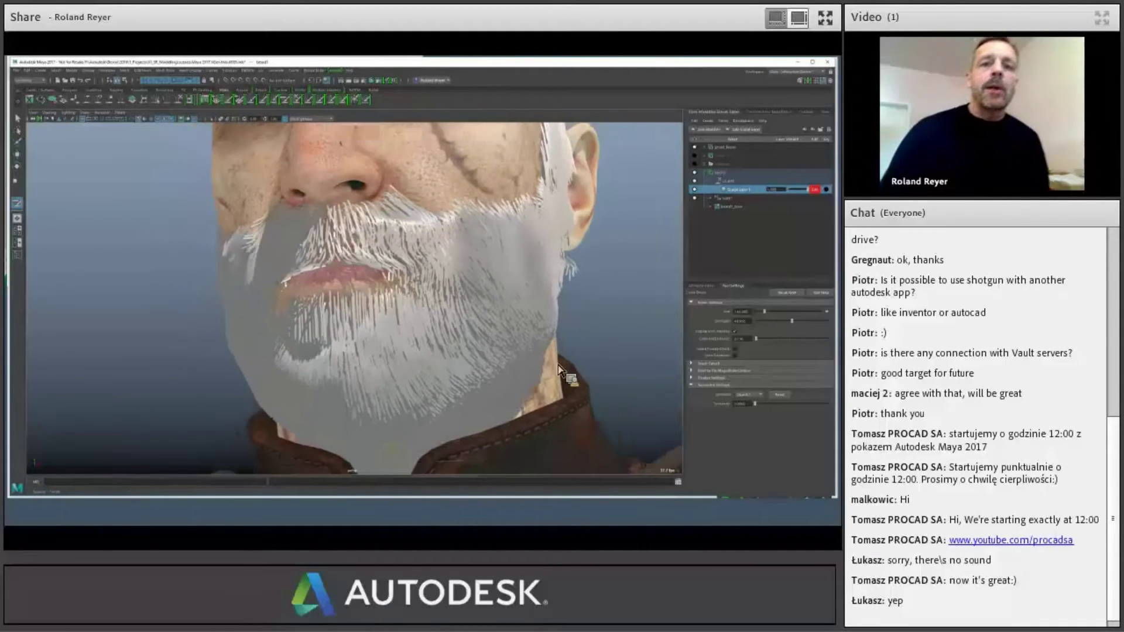
- Switch to the density brush and set its sculpting mode to the third option
click(705, 286)
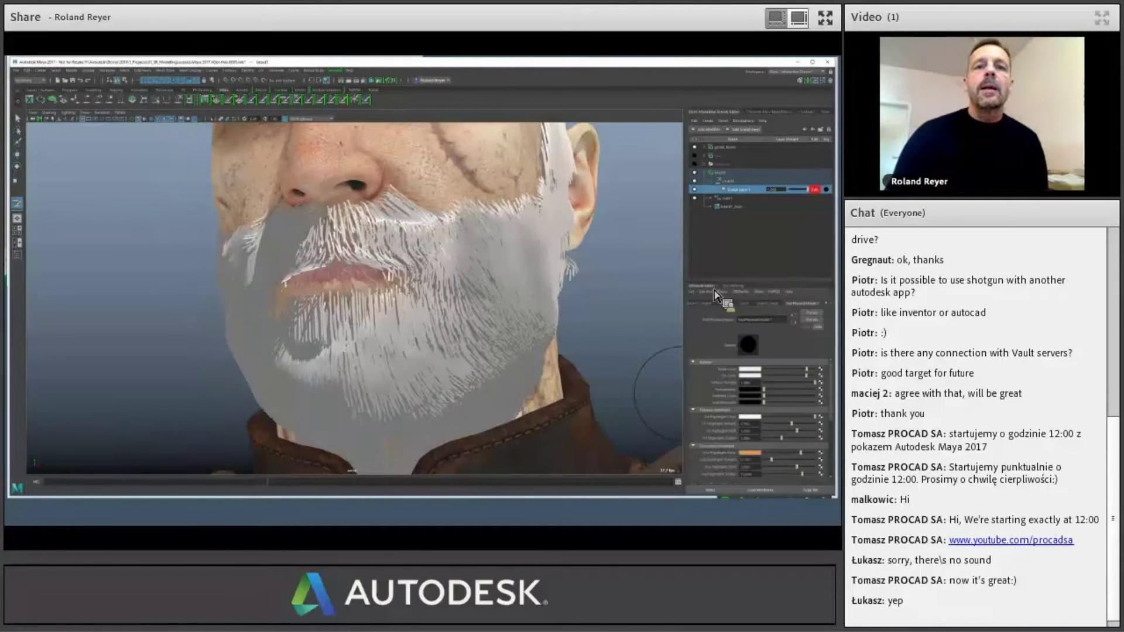
click(766, 304)
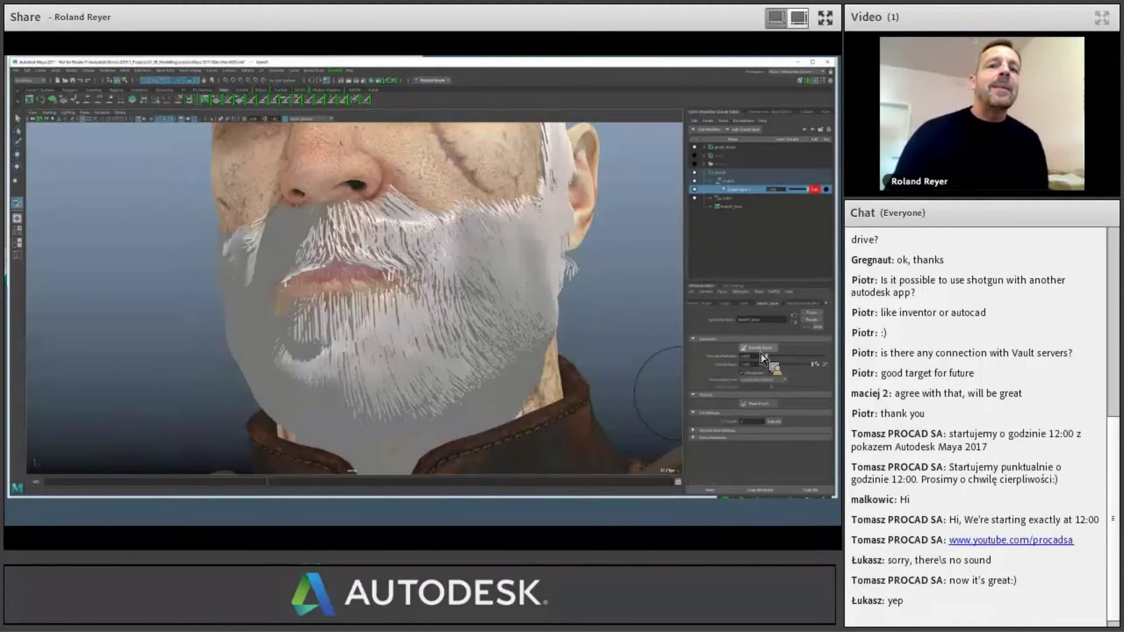
click(759, 351)
click(731, 286)
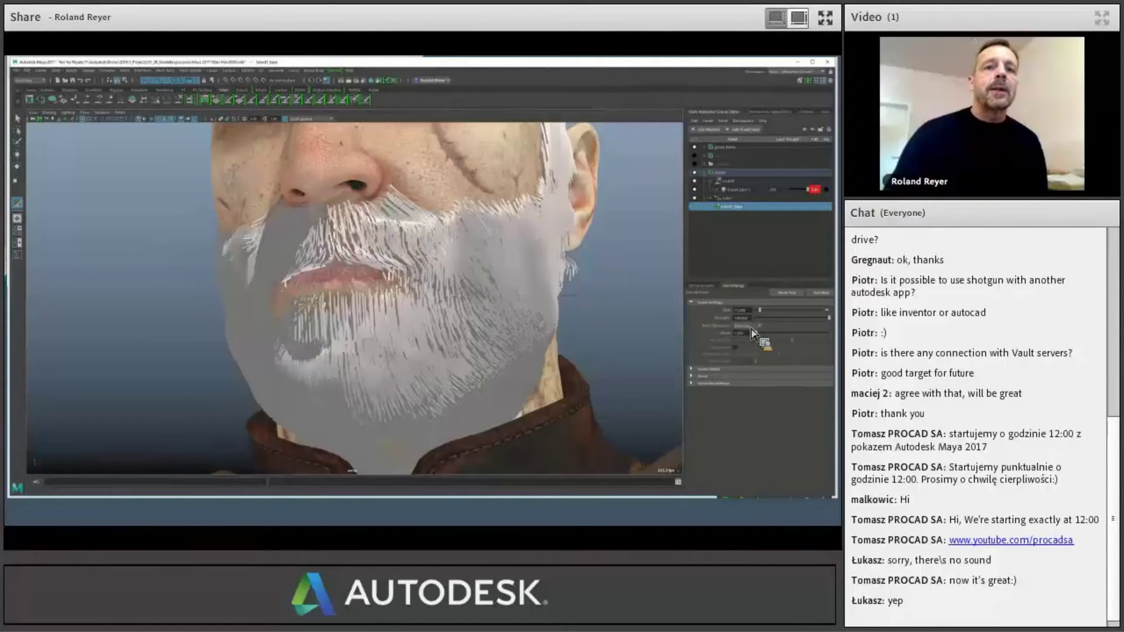
click(750, 332)
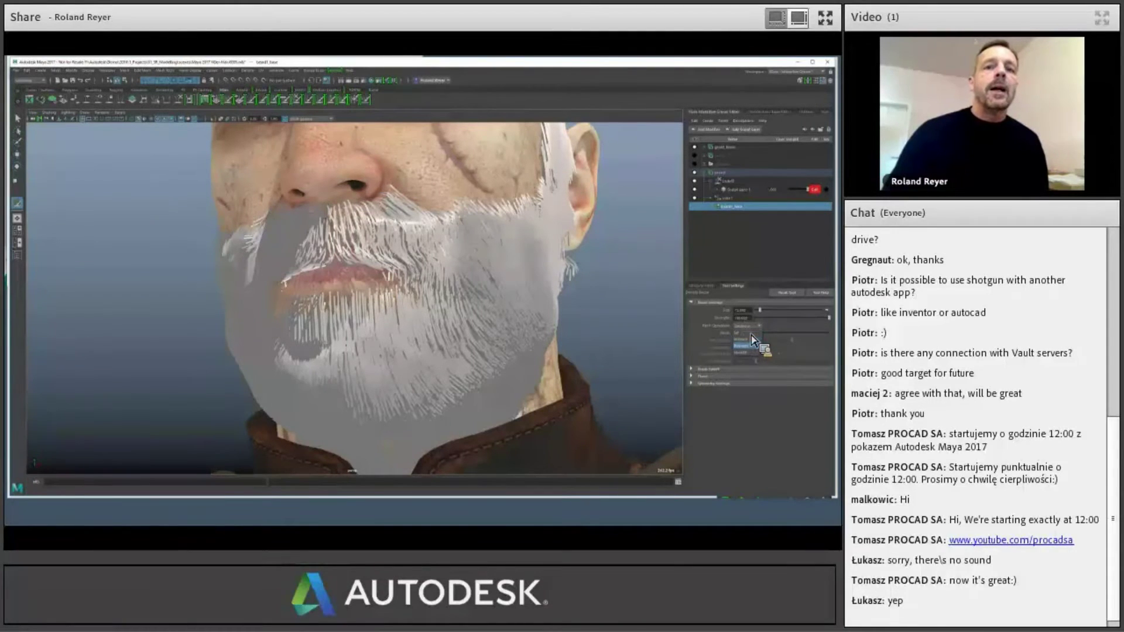
click(747, 346)
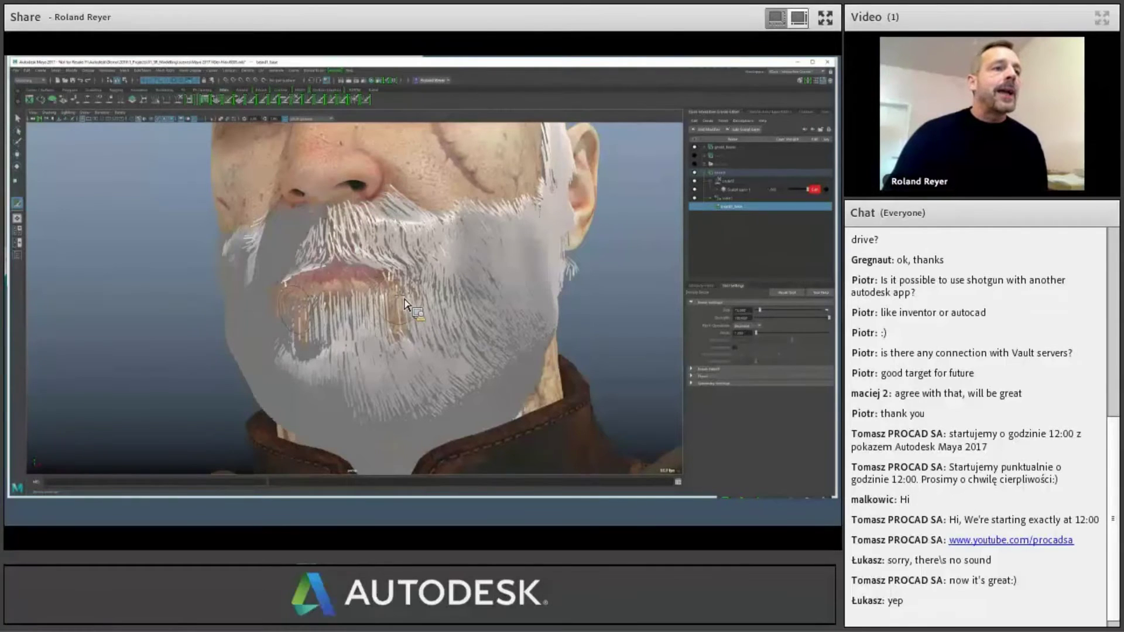
- Thin the beard below both mouth corners with the symmetric density brush
mouse_move(404, 298)
mouse_down()
mouse_move(384, 300)
mouse_move(406, 322)
mouse_move(494, 357)
mouse_up()
mouse_move(409, 358)
alt+mouse_down()
mouse_move(441, 241)
mouse_move(487, 227)
mouse_move(467, 258)
mouse_move(466, 230)
mouse_move(479, 234)
mouse_move(471, 261)
mouse_move(436, 264)
mouse_move(416, 233)
mouse_move(470, 256)
alt+mouse_up()
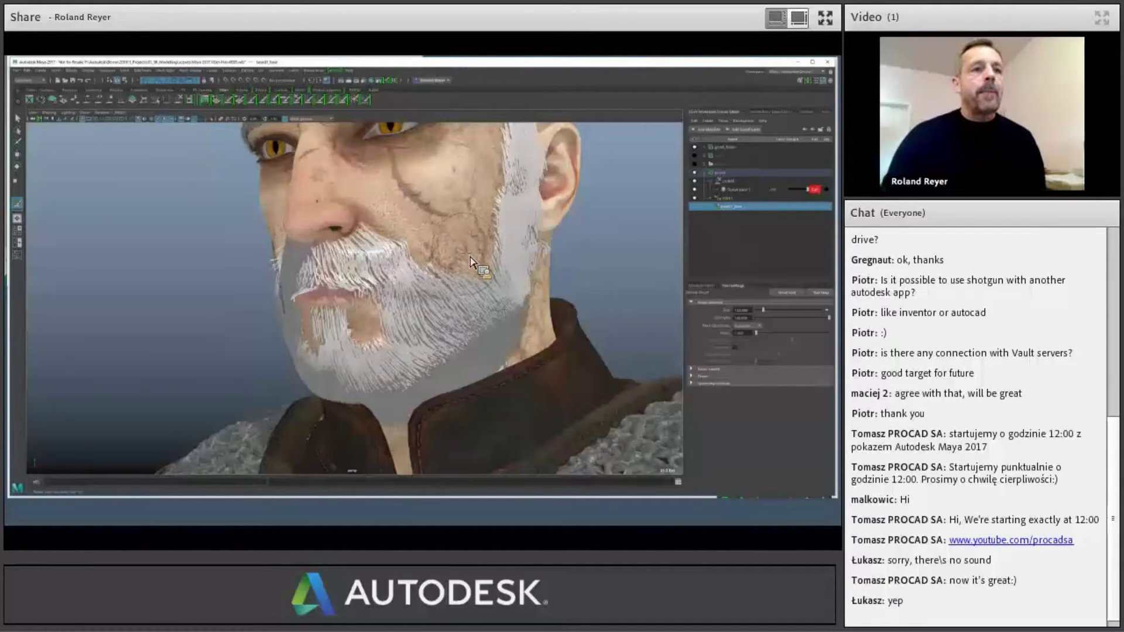
alt+drag(466, 362, 479, 359)
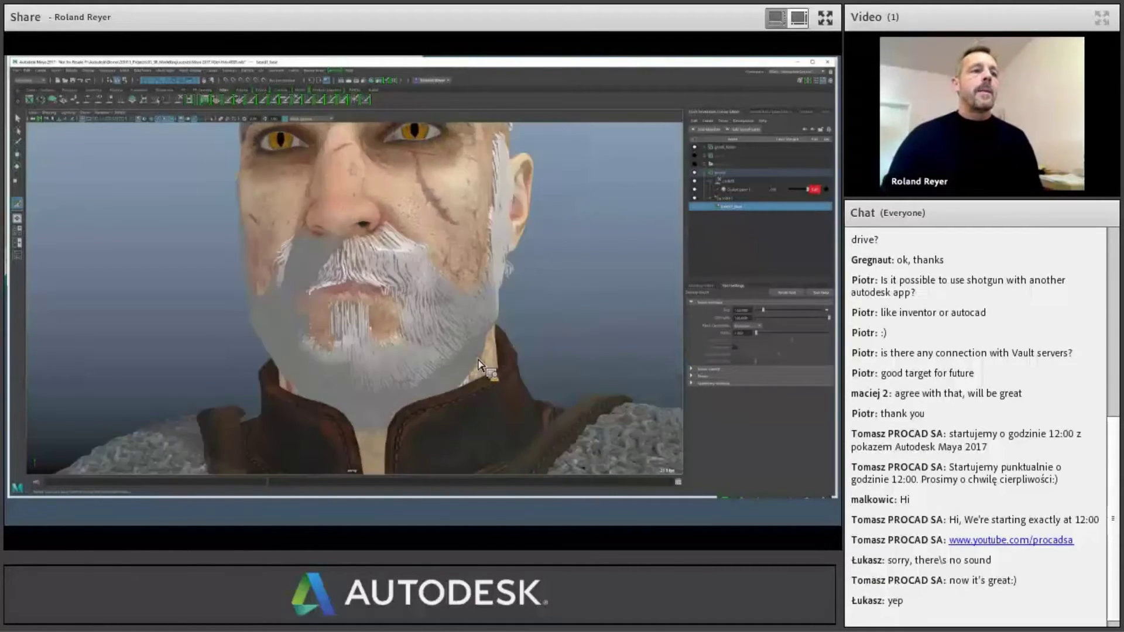
scroll(382, 341, up, 1)
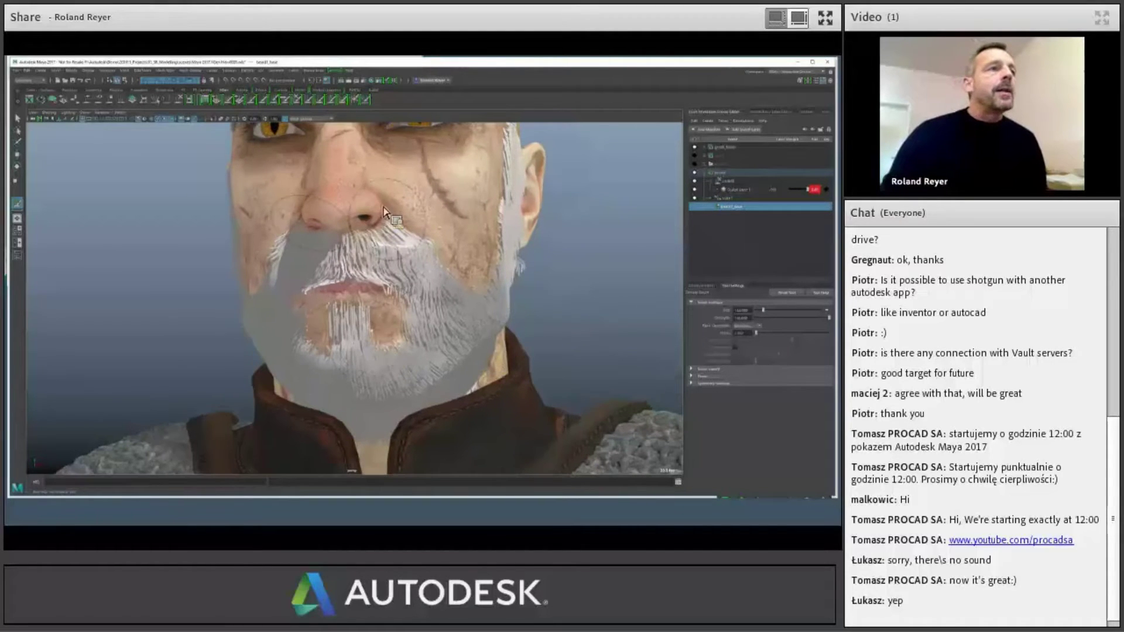
click(287, 103)
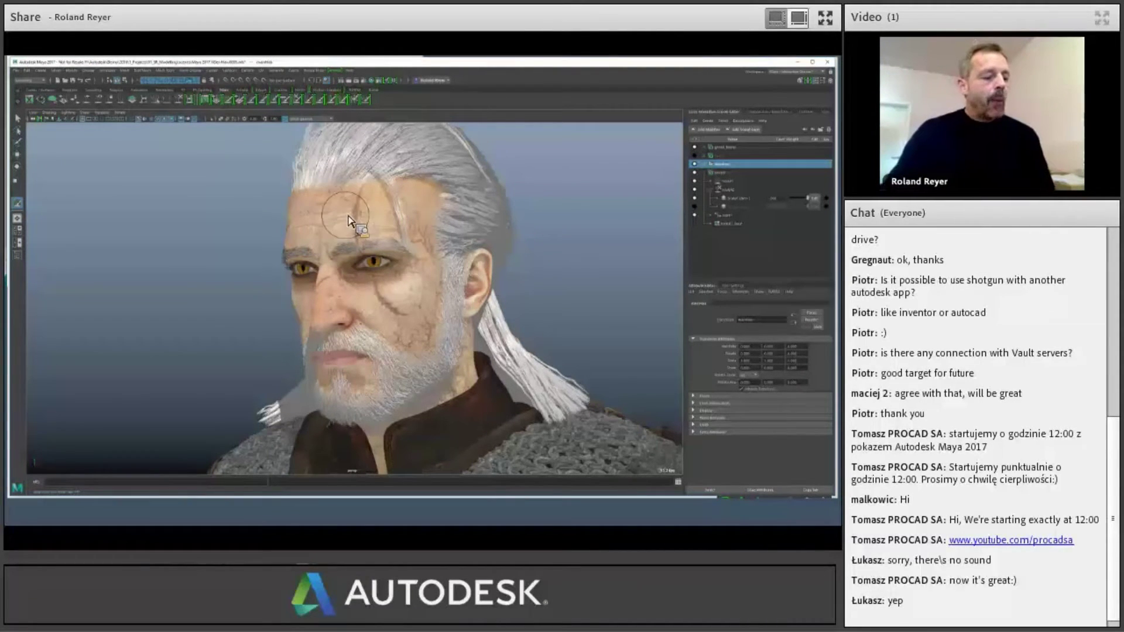
- Leave sculpting with Q, frame the head and shoulders, and expand a main-menu submenu
key(q)
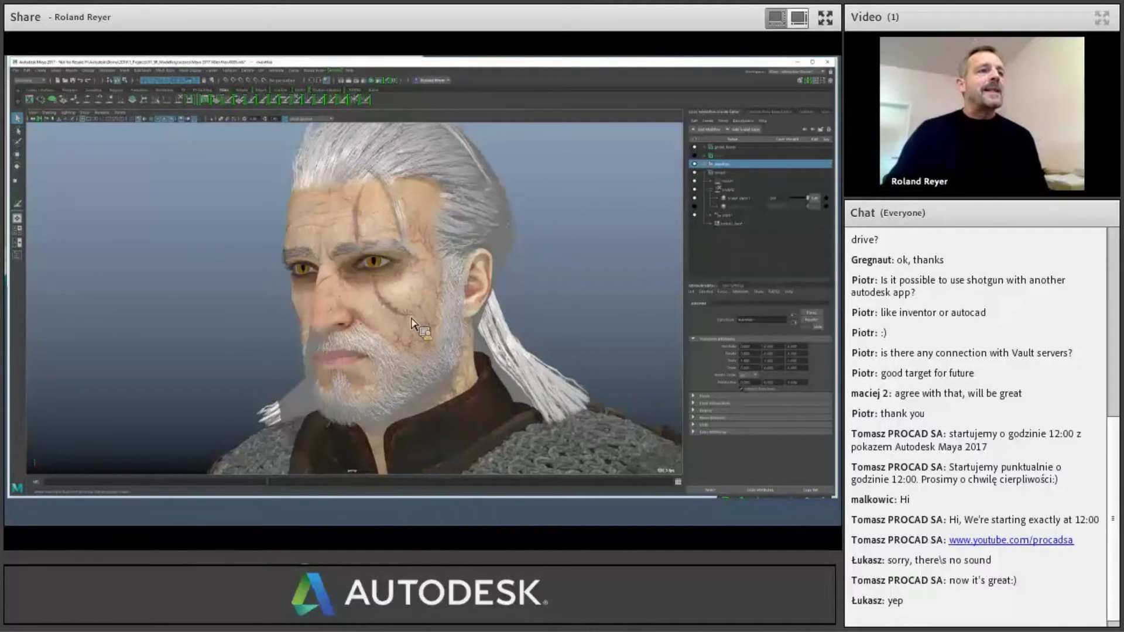
alt+drag(406, 319, 448, 324)
alt+right_drag(472, 327, 444, 175)
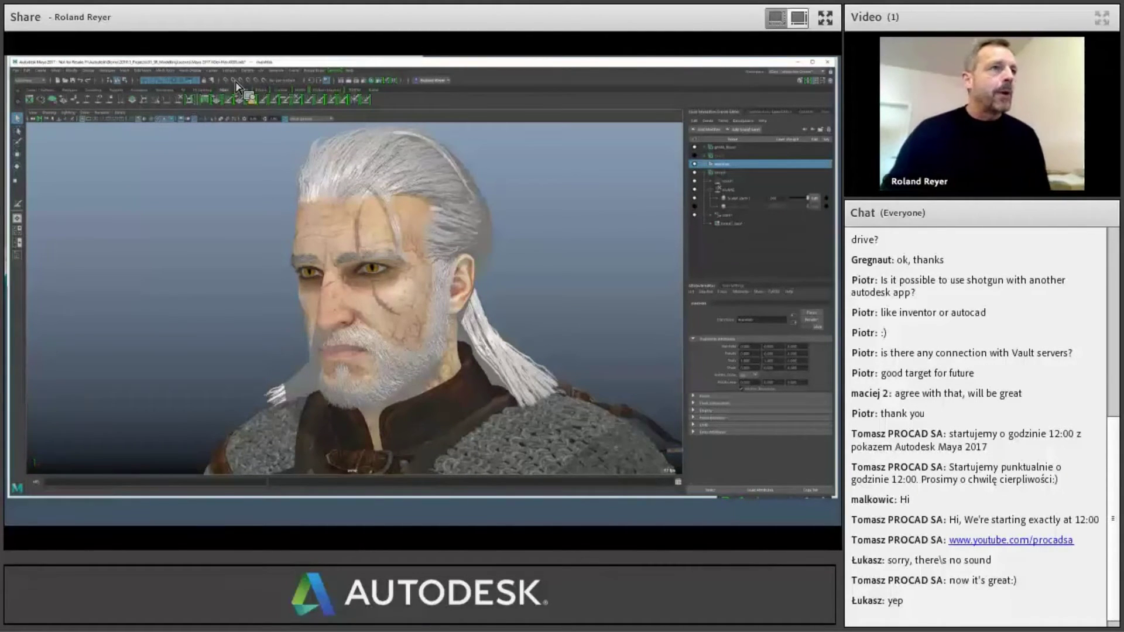
click(315, 70)
mouse_move(328, 116)
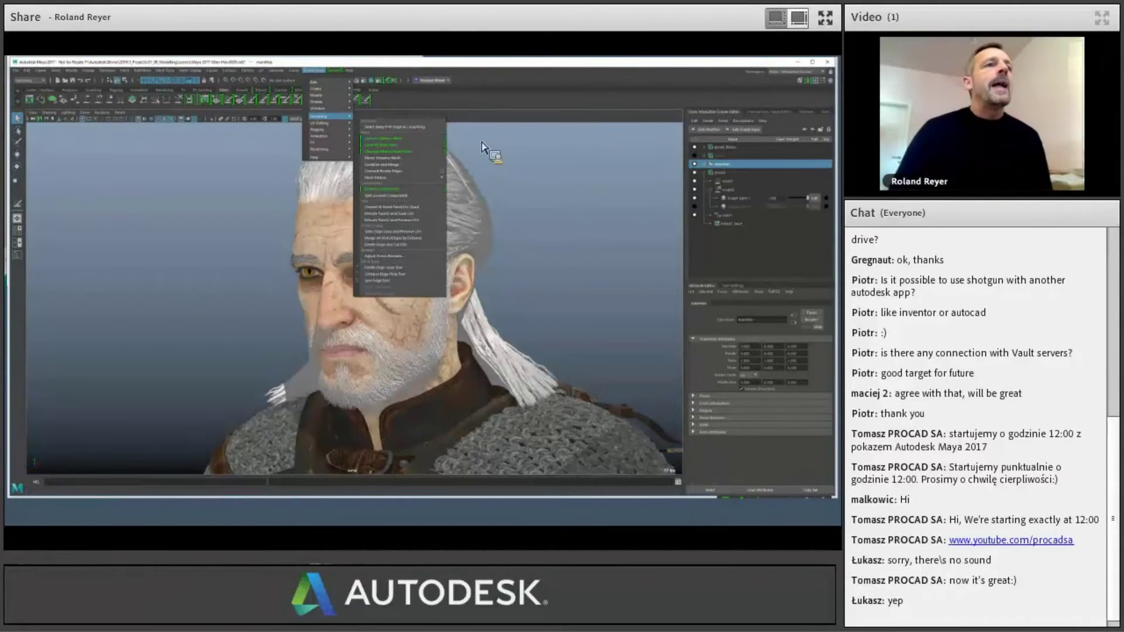
- Dismiss the menu and submenu by clicking empty viewport space beside the groomed head
click(468, 117)
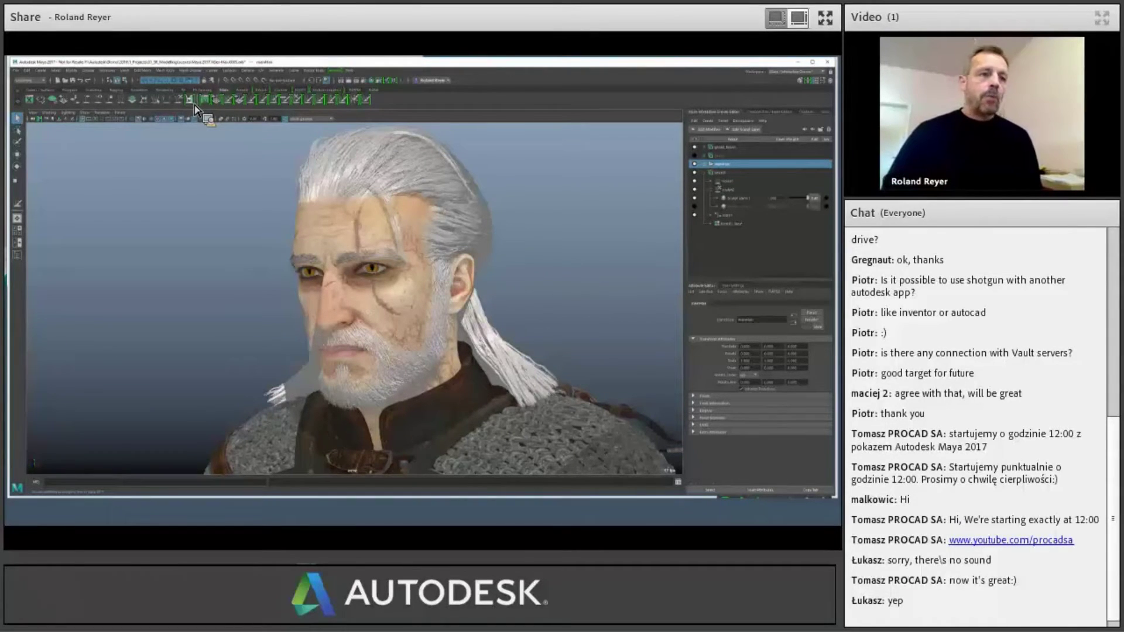
- Orbit the head between profile and three-quarter views, then load the T-posed character demo scene via F12
mouse_move(463, 311)
alt+mouse_down()
mouse_move(426, 318)
mouse_move(438, 330)
mouse_move(557, 324)
mouse_move(462, 313)
mouse_move(449, 321)
alt+mouse_up()
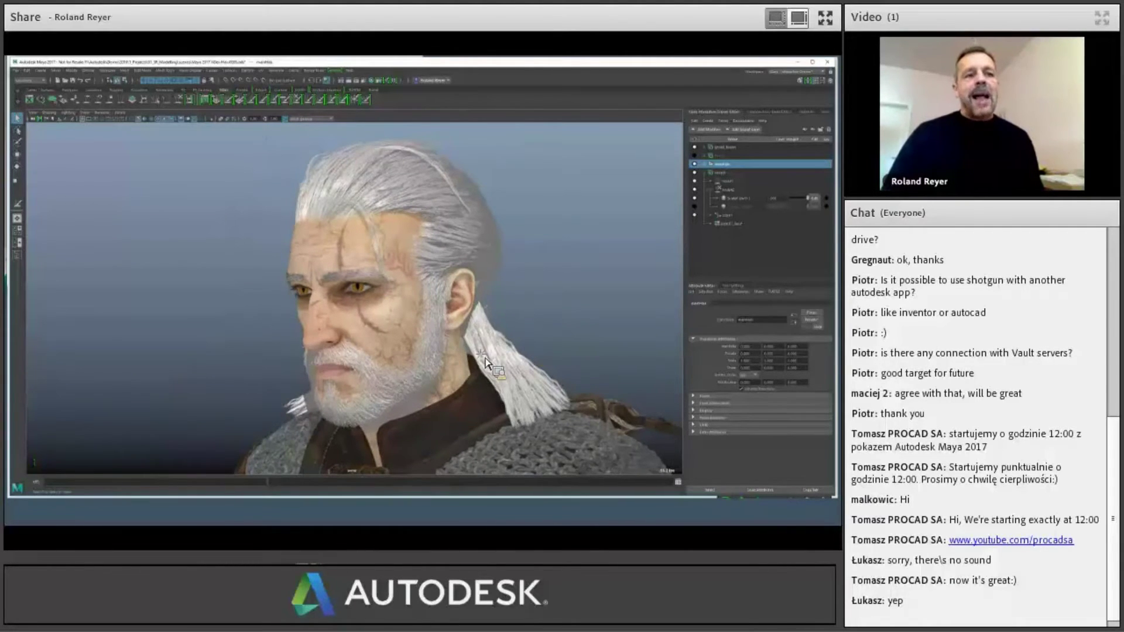
mouse_move(485, 358)
alt+mouse_down()
mouse_move(454, 356)
mouse_move(500, 351)
alt+mouse_up()
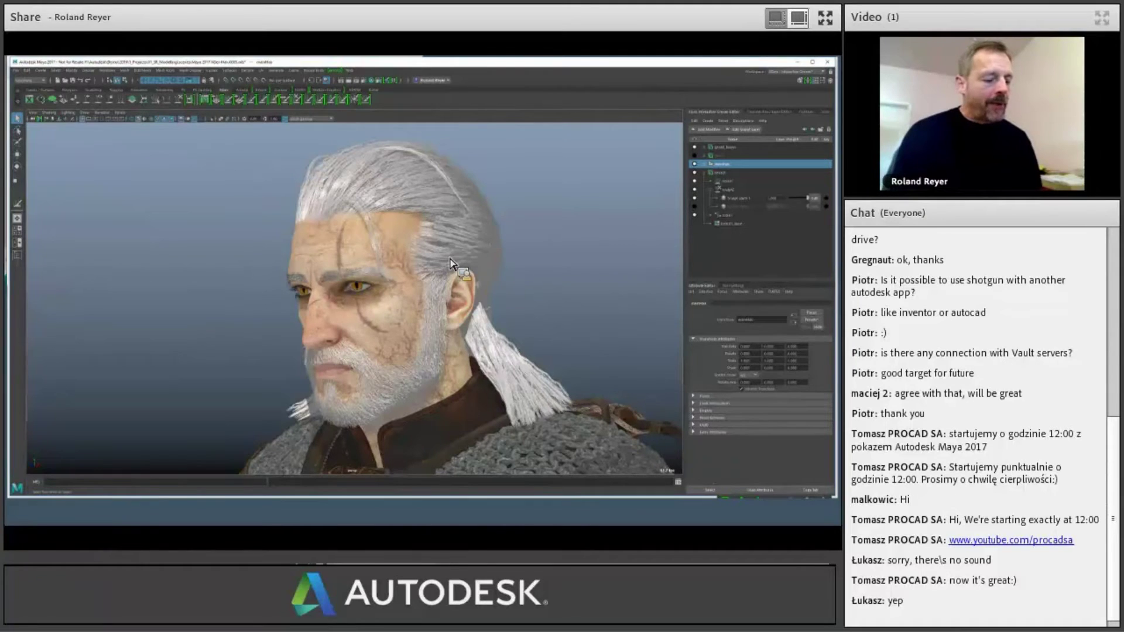
key(F12)
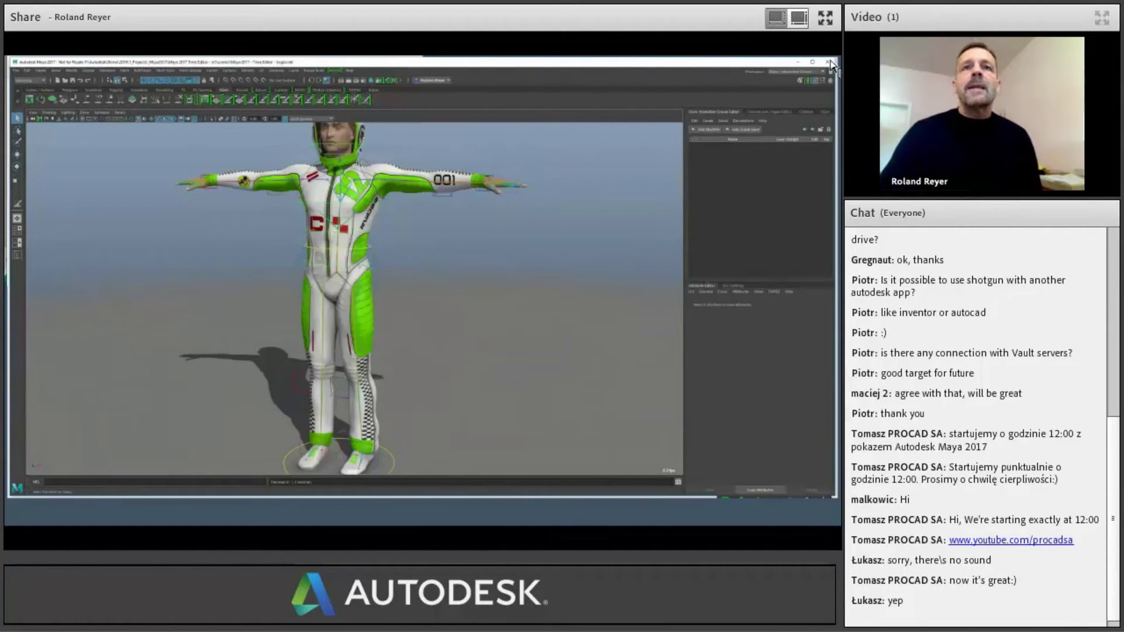
- Switch to the Animation workspace with the Time Editor below, then start a new scene without saving
click(795, 72)
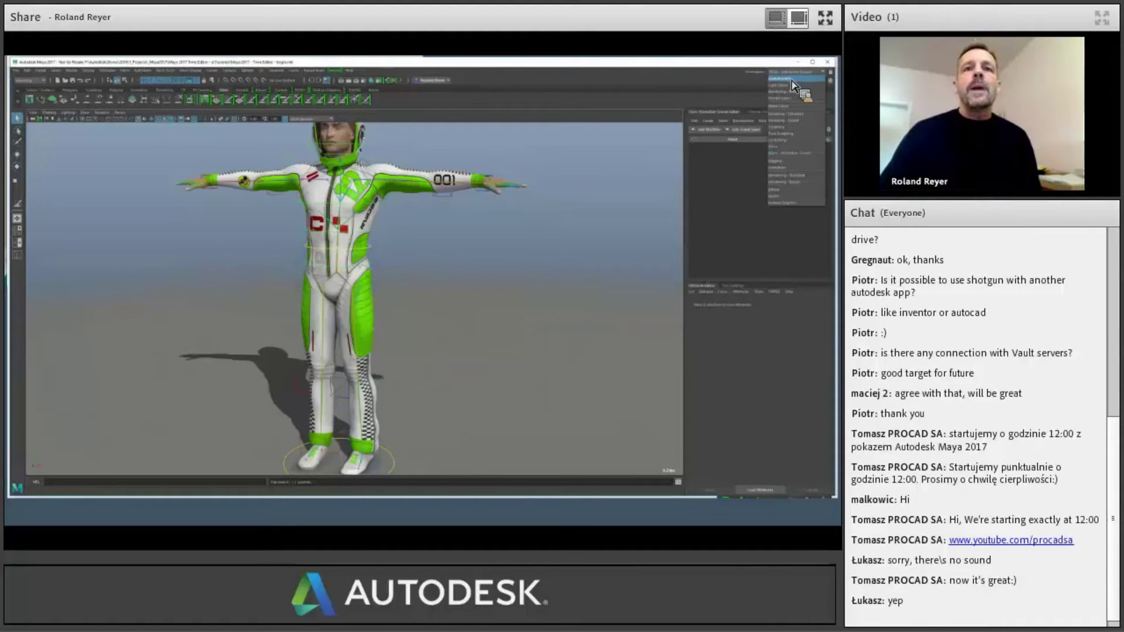
click(783, 168)
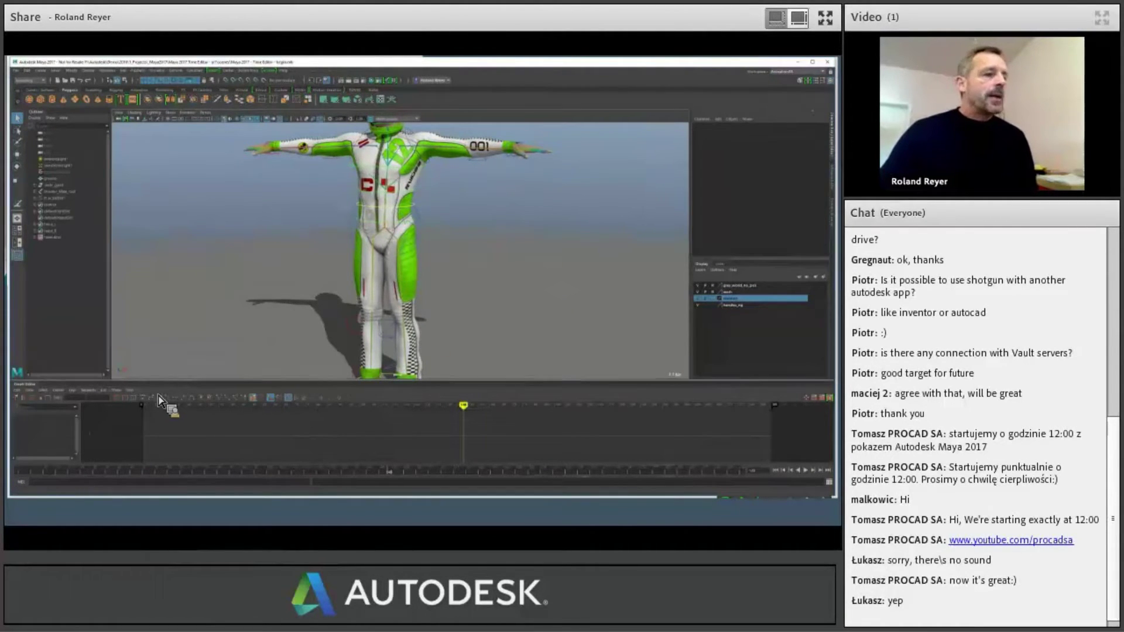
click(833, 399)
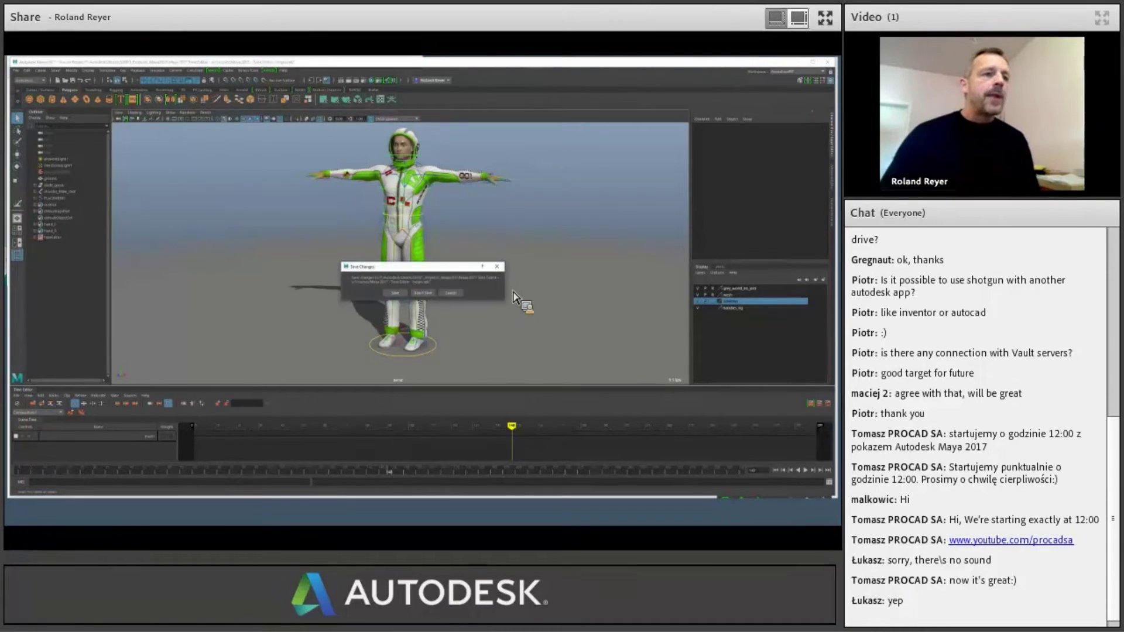
click(432, 294)
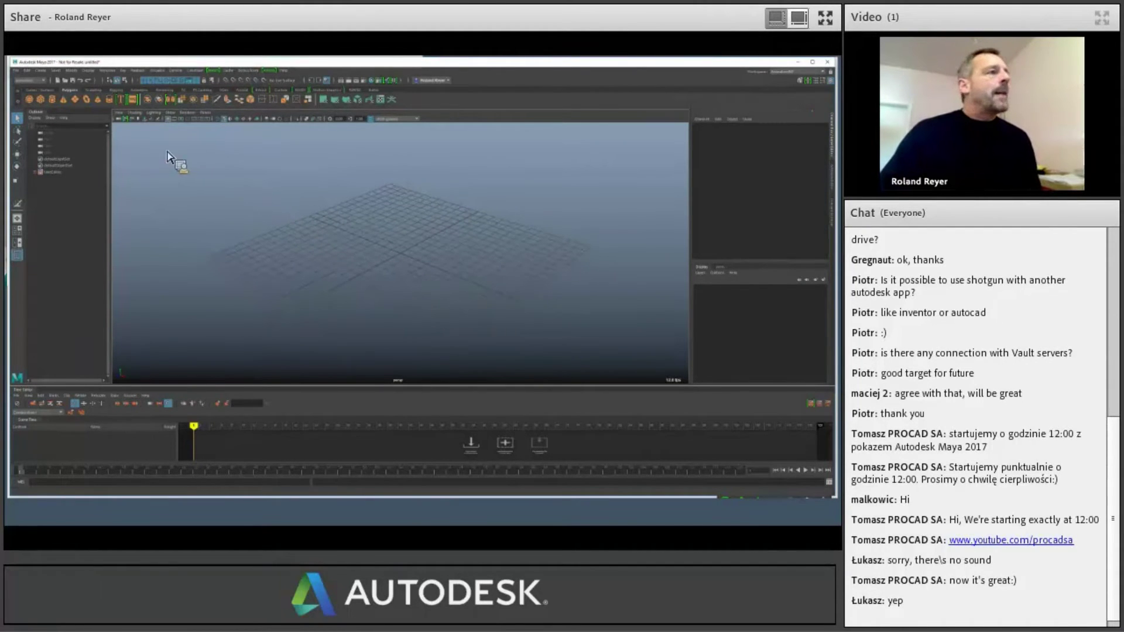
- Create a polygon sphere and show a taller Graph Editor below the viewport
click(30, 100)
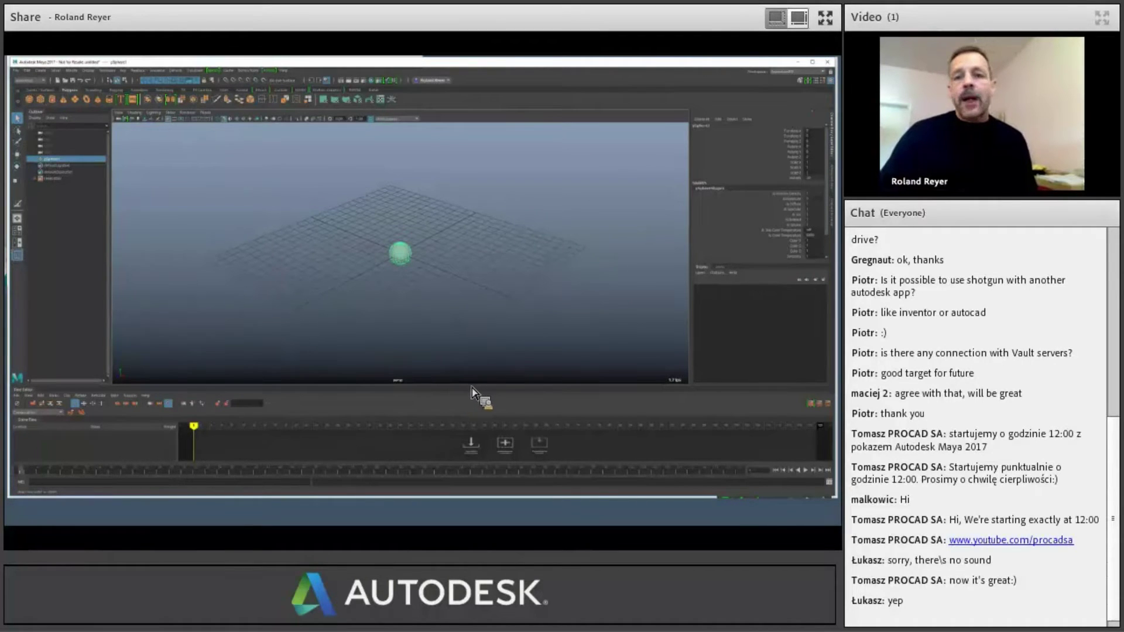
click(811, 405)
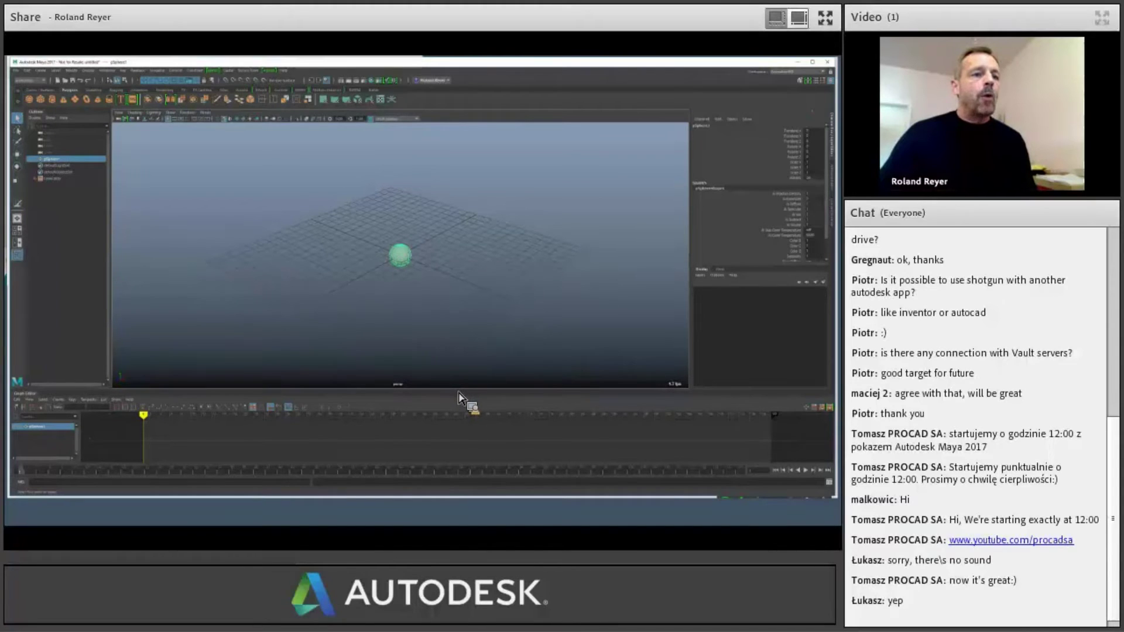
drag(463, 391, 458, 332)
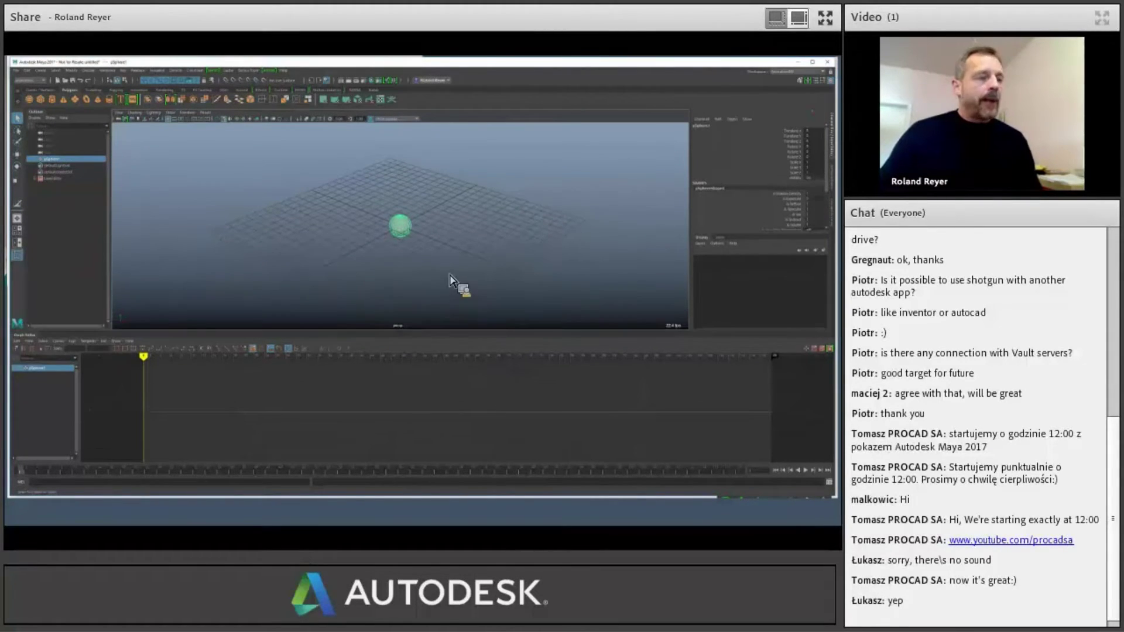
- Move the sphere to the upper left, key its position with S, and play back
key(w)
drag(401, 235, 144, 139)
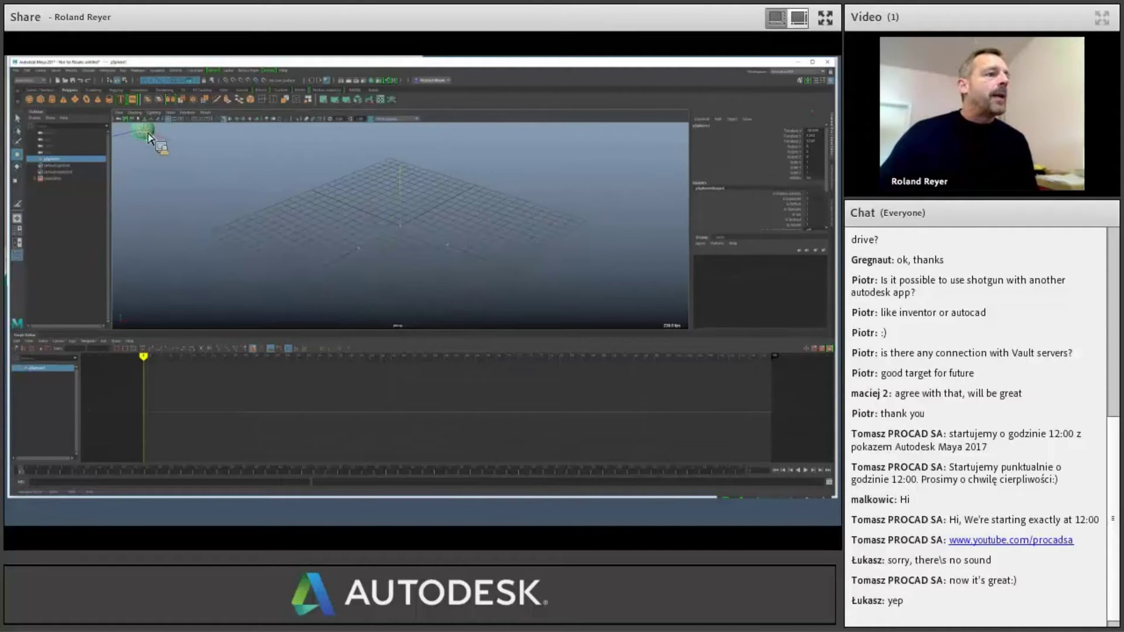
scroll(326, 234, down, 3)
alt+middle_drag(325, 234, 353, 247)
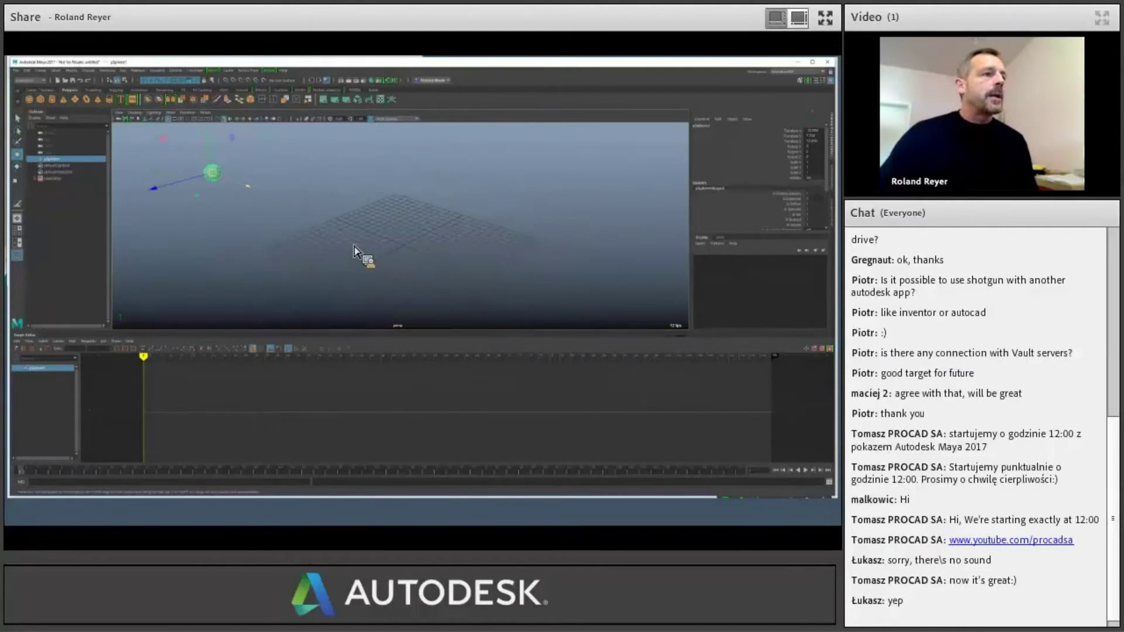
drag(216, 177, 183, 150)
middle_drag(183, 153, 178, 151)
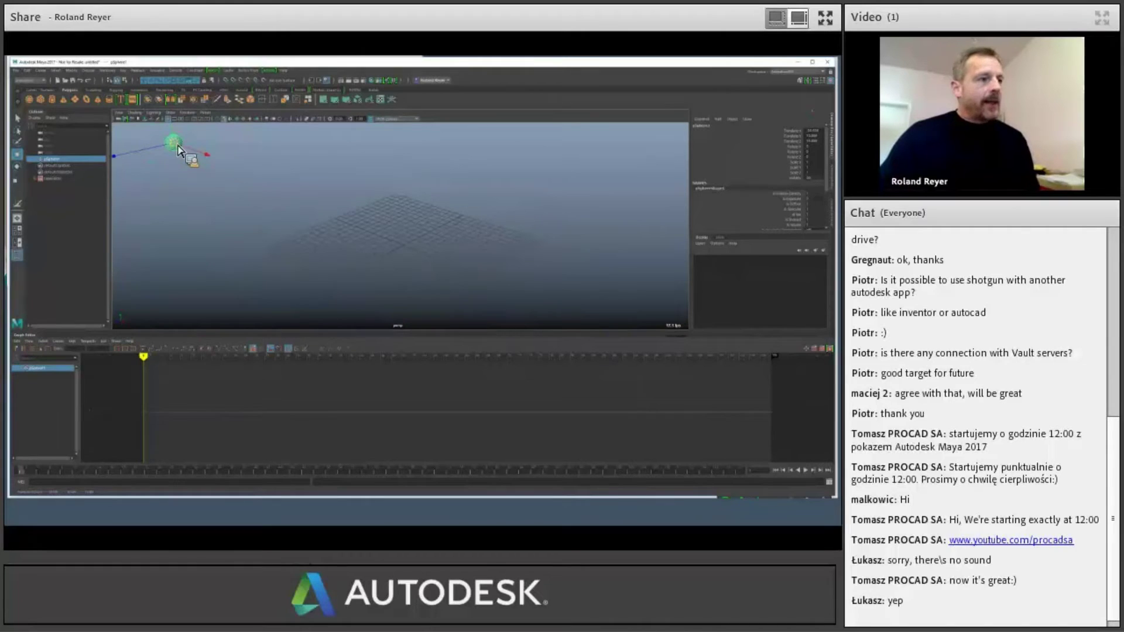
key(s)
key(alt+v)
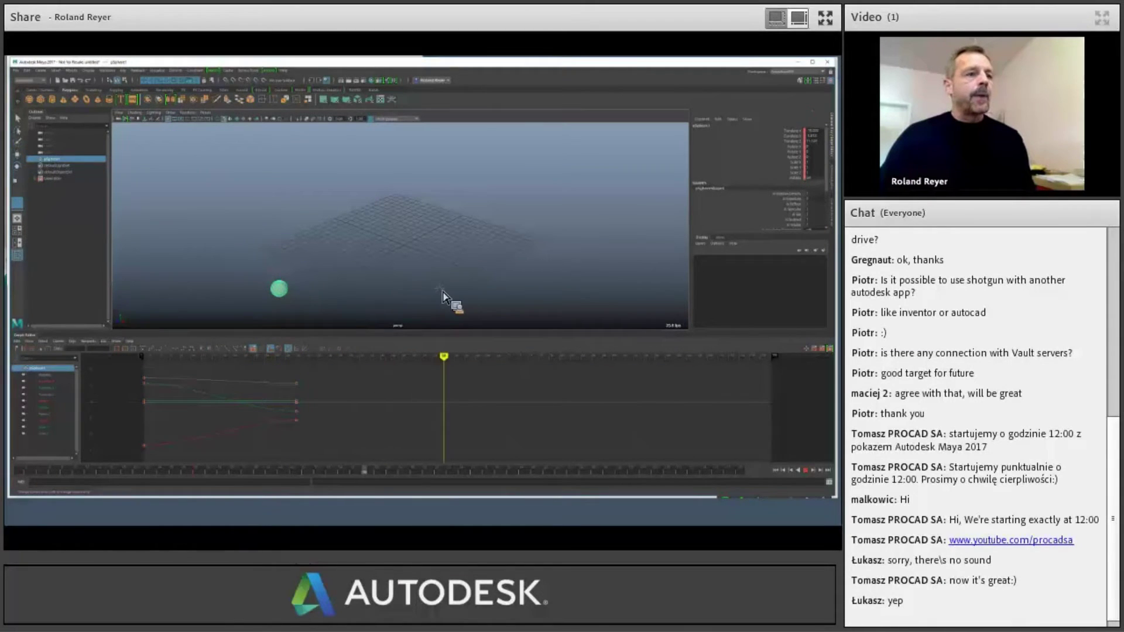
- Key the sphere moved up-right, then down-right at a later frame
key(alt+v)
key(w)
middle_drag(346, 285, 464, 143)
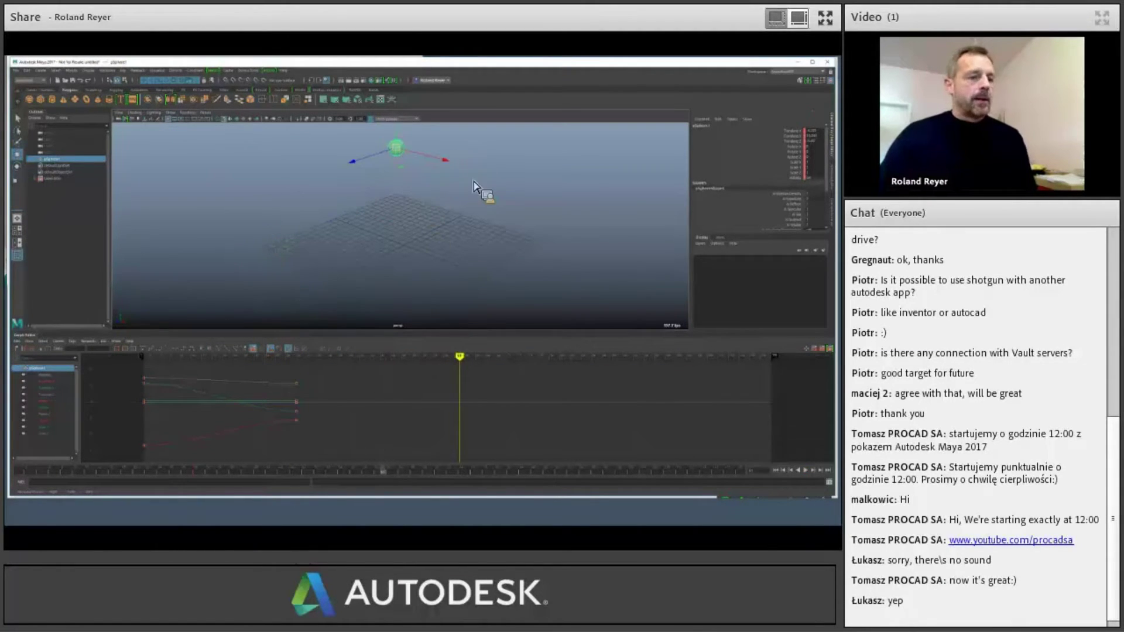
key(s)
key(k)
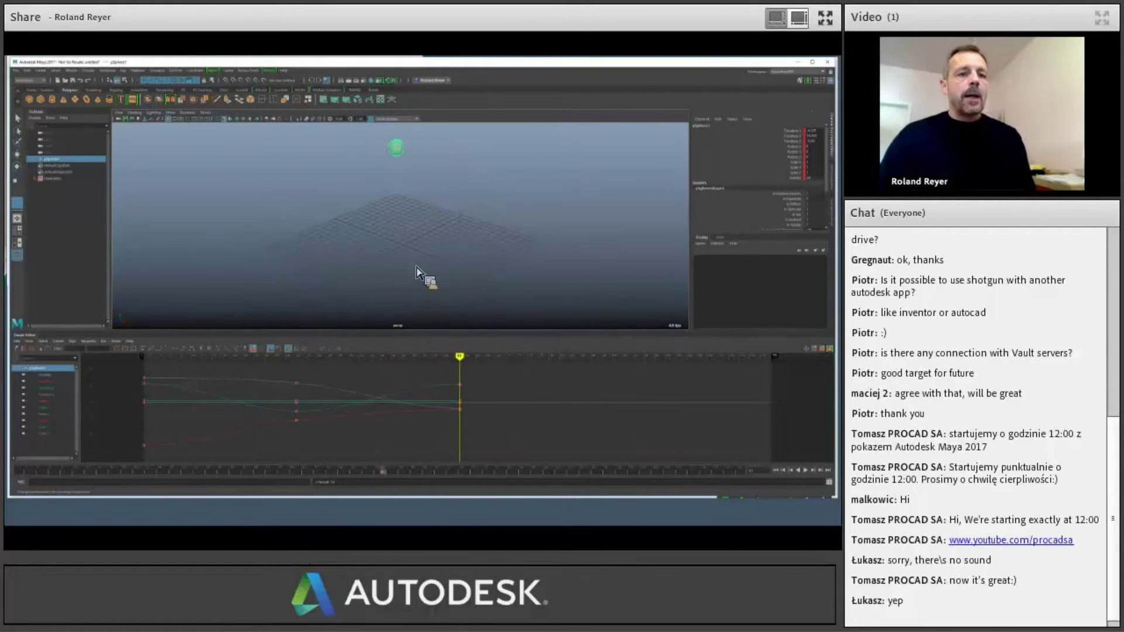
drag(416, 267, 480, 271)
middle_drag(418, 181, 577, 341)
key(s)
- Key the sphere at the last frame, isolate its Translate X, Y, Z curves, and enlarge the Graph Editor
key(k)
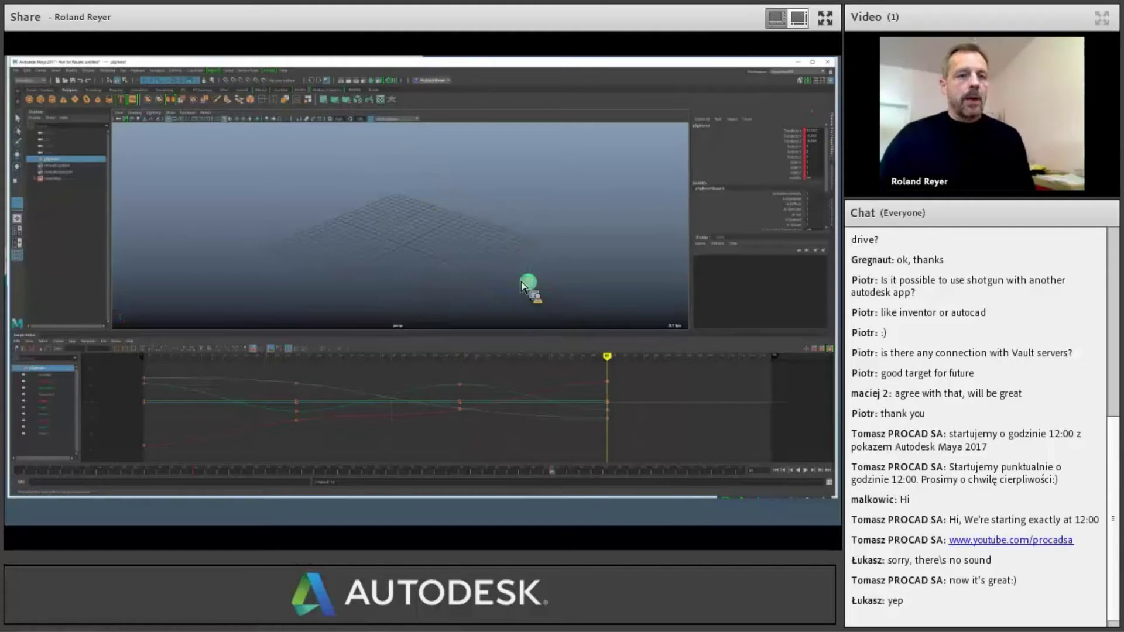
drag(466, 283, 571, 283)
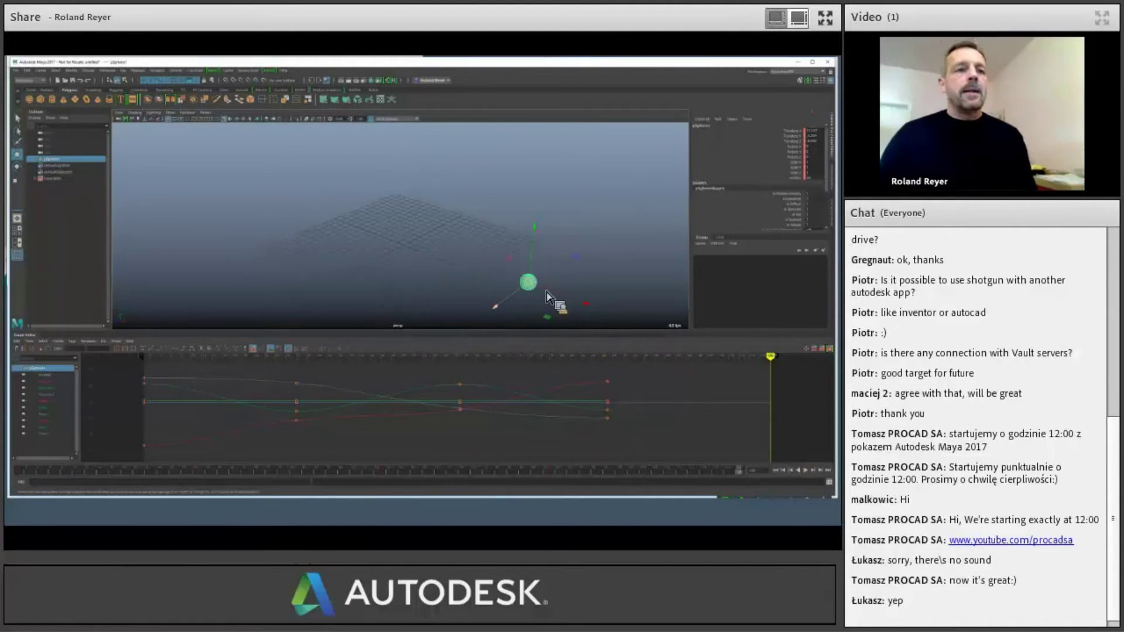
key(w)
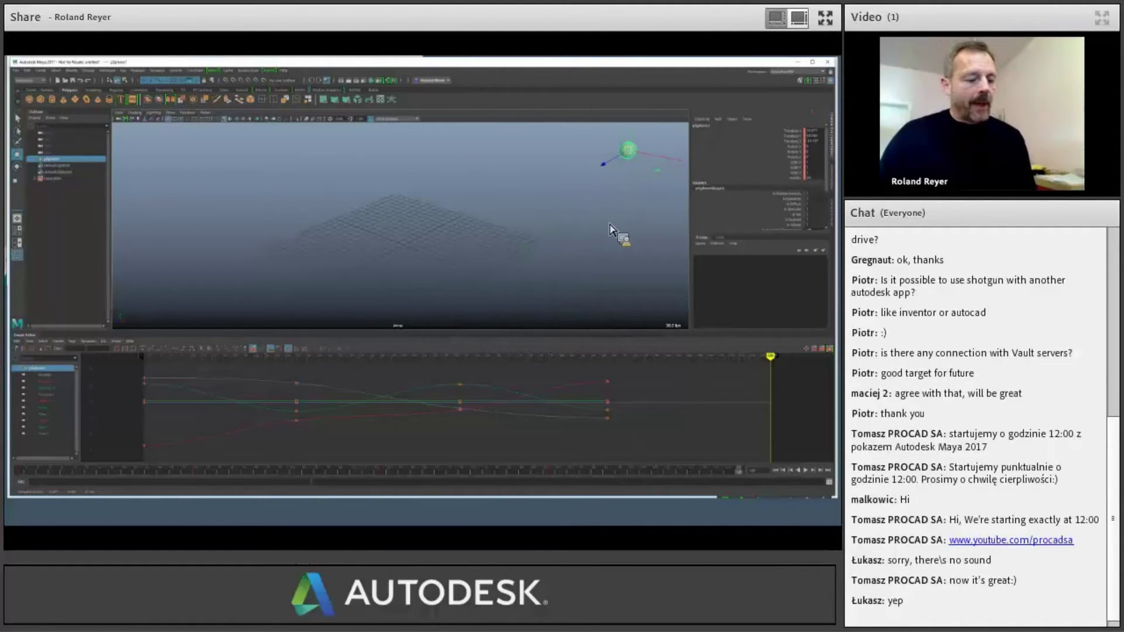
key(s)
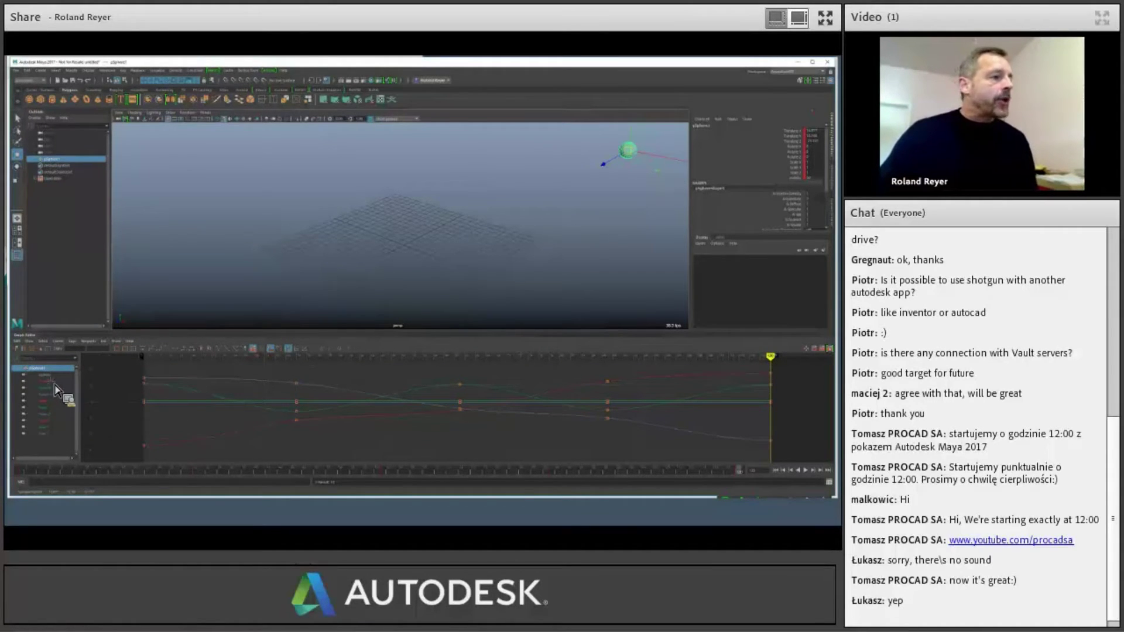
drag(54, 383, 57, 395)
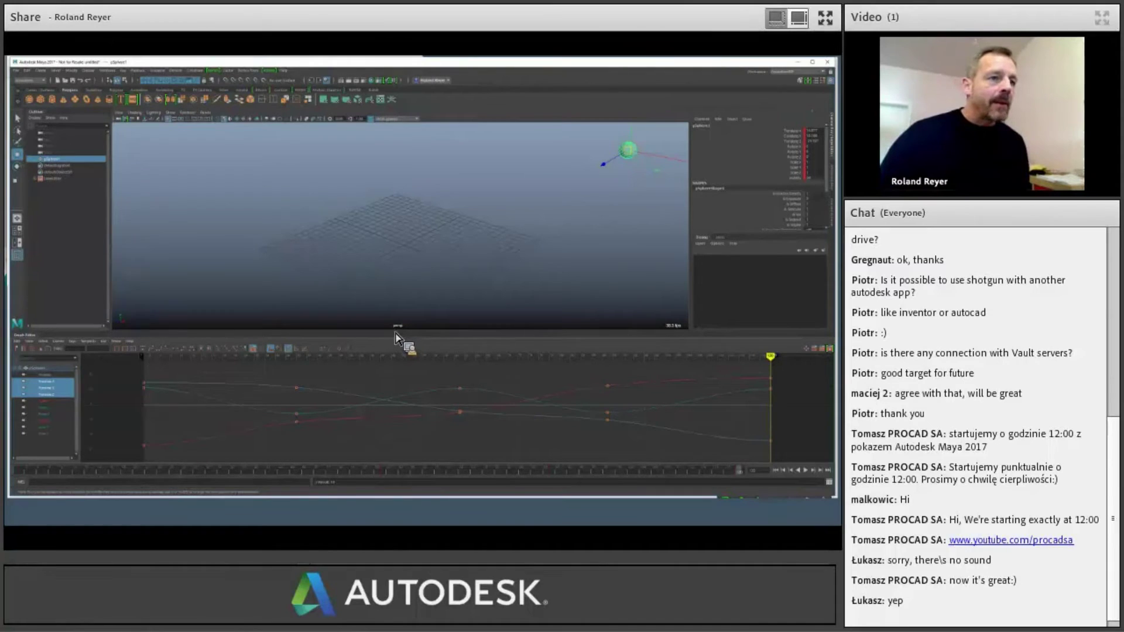
drag(397, 337, 413, 283)
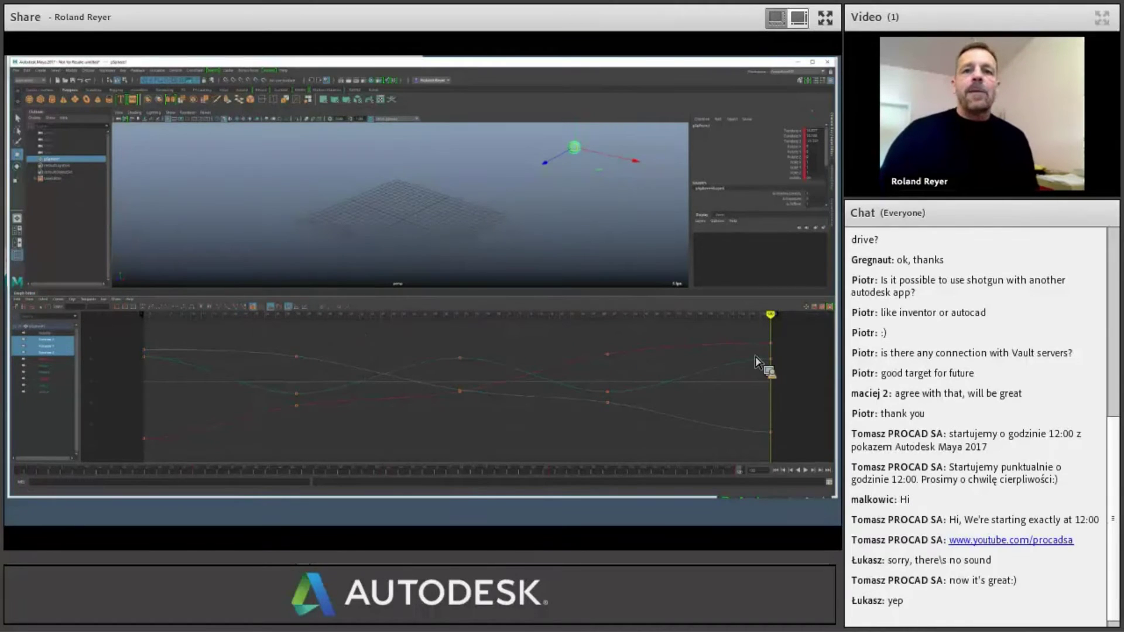
- Play back the sphere's animation and scrub back and forth to check the motion
key(alt+v)
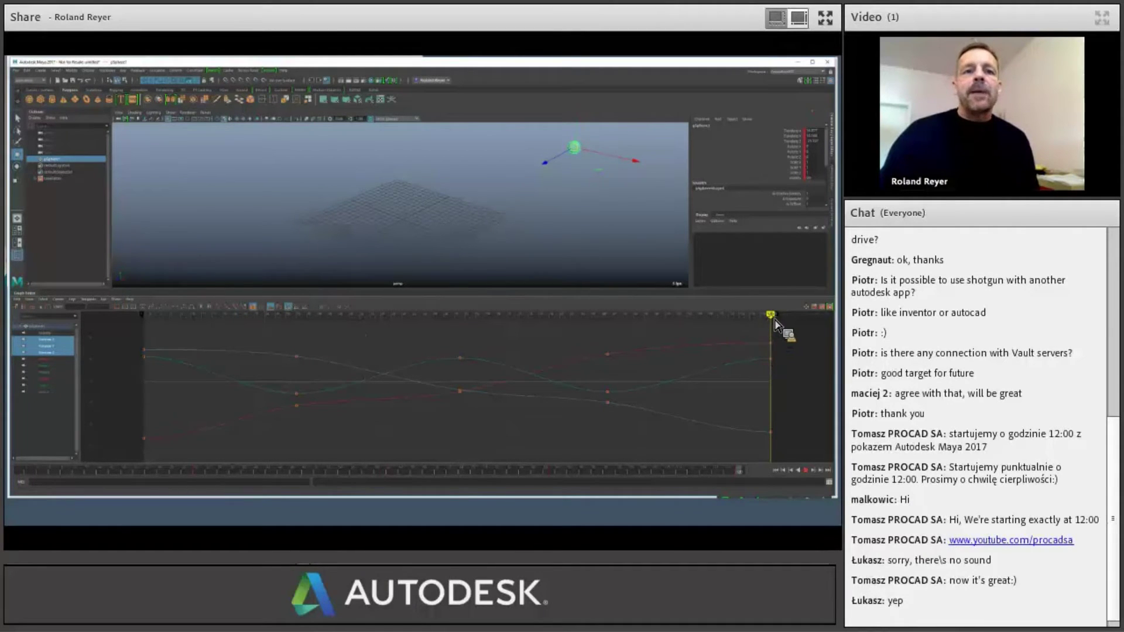
mouse_move(775, 319)
mouse_down()
mouse_move(553, 317)
mouse_move(648, 322)
mouse_move(227, 337)
mouse_move(151, 322)
mouse_move(705, 326)
mouse_move(482, 343)
mouse_up()
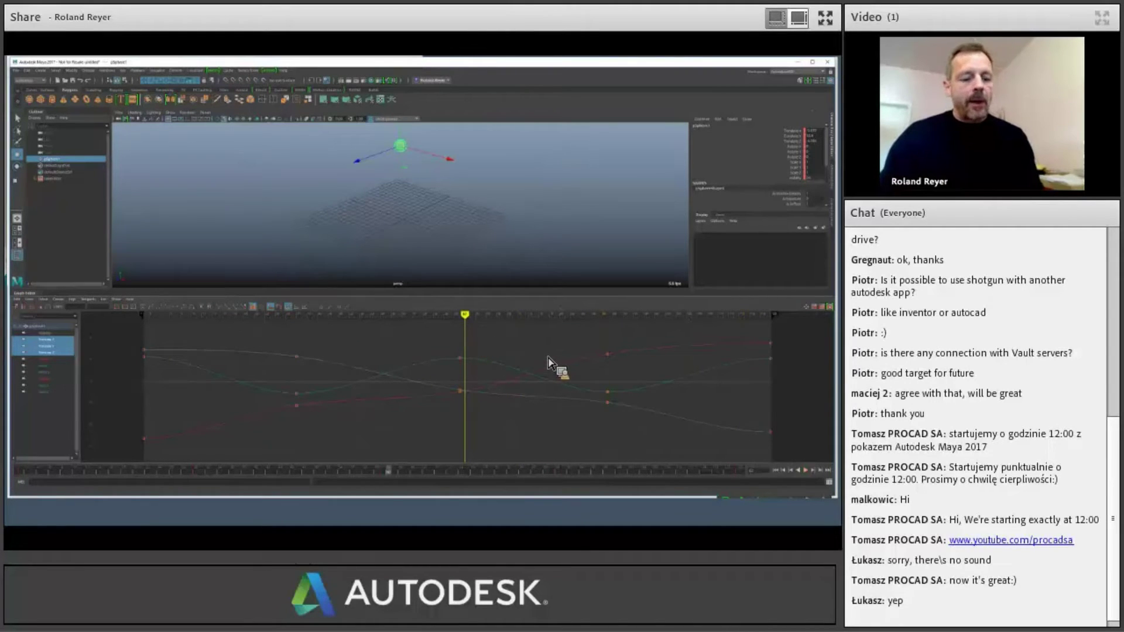
key(k)
mouse_move(518, 350)
mouse_down()
mouse_move(658, 348)
mouse_move(280, 373)
mouse_move(336, 364)
mouse_up()
mouse_move(458, 227)
mouse_down()
mouse_move(558, 237)
mouse_move(462, 232)
mouse_move(552, 243)
mouse_up()
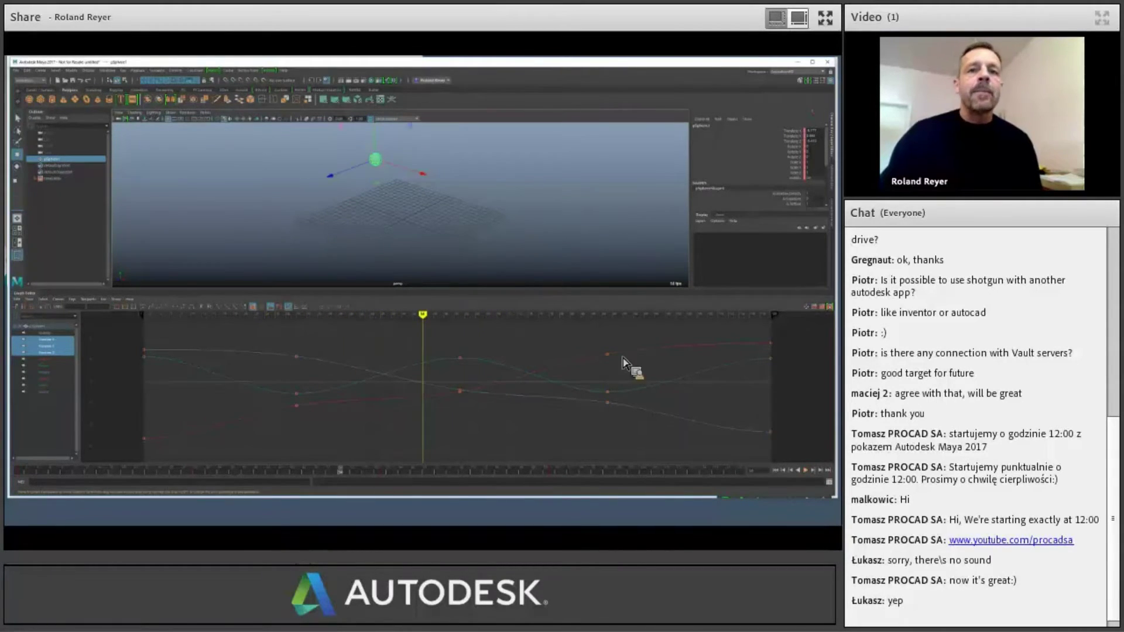
- Pull in the playback range end, scrub to mid-animation, and box-select keys on the upper curve
mouse_move(777, 317)
mouse_down()
mouse_move(673, 330)
mouse_move(794, 323)
mouse_move(702, 322)
mouse_move(778, 320)
mouse_up()
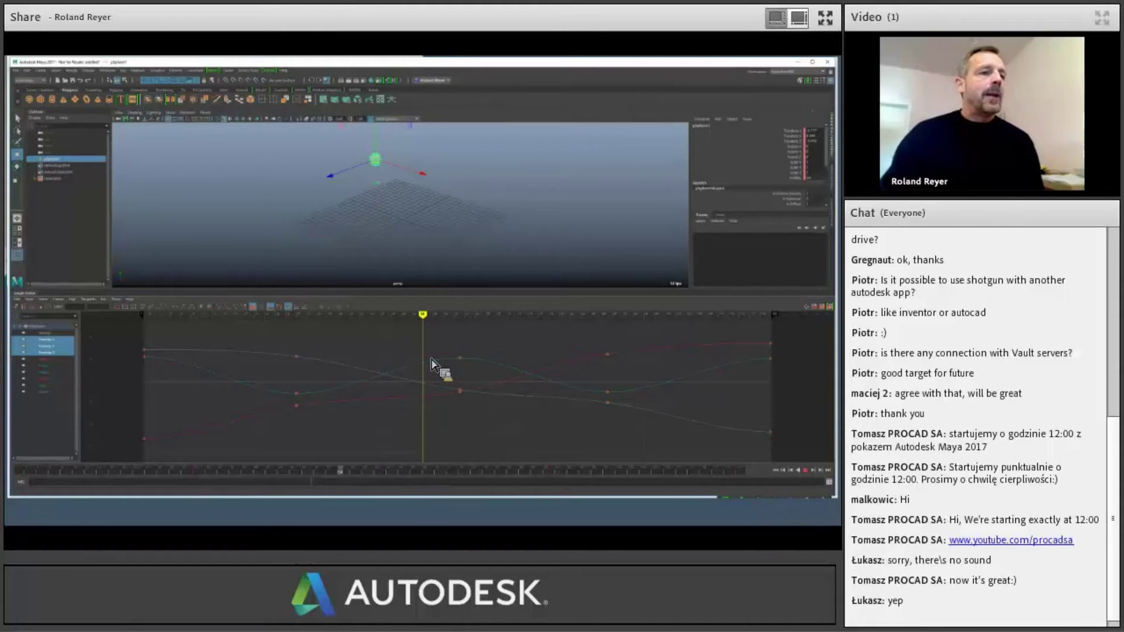
drag(423, 316, 460, 316)
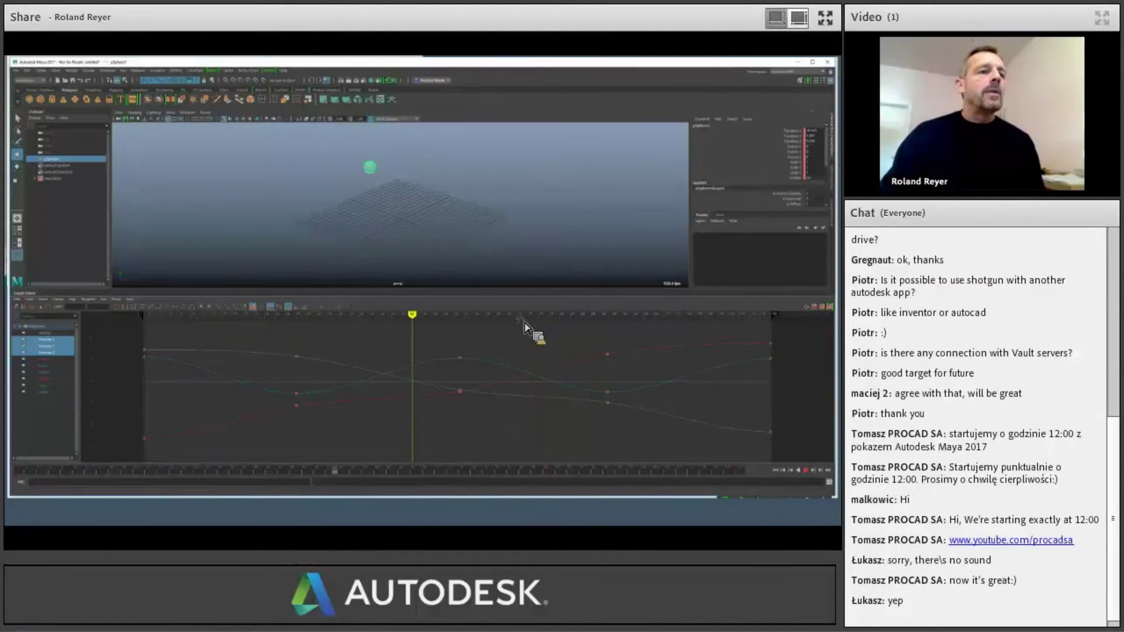
mouse_move(392, 335)
mouse_down()
mouse_move(321, 340)
mouse_move(381, 344)
mouse_up()
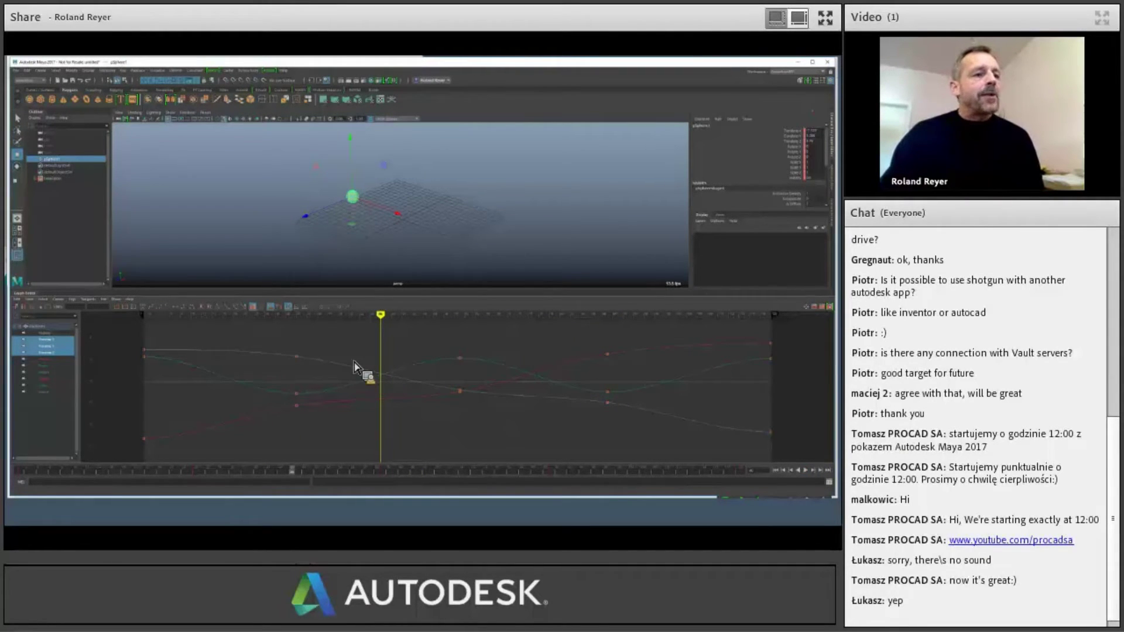
drag(349, 352, 356, 377)
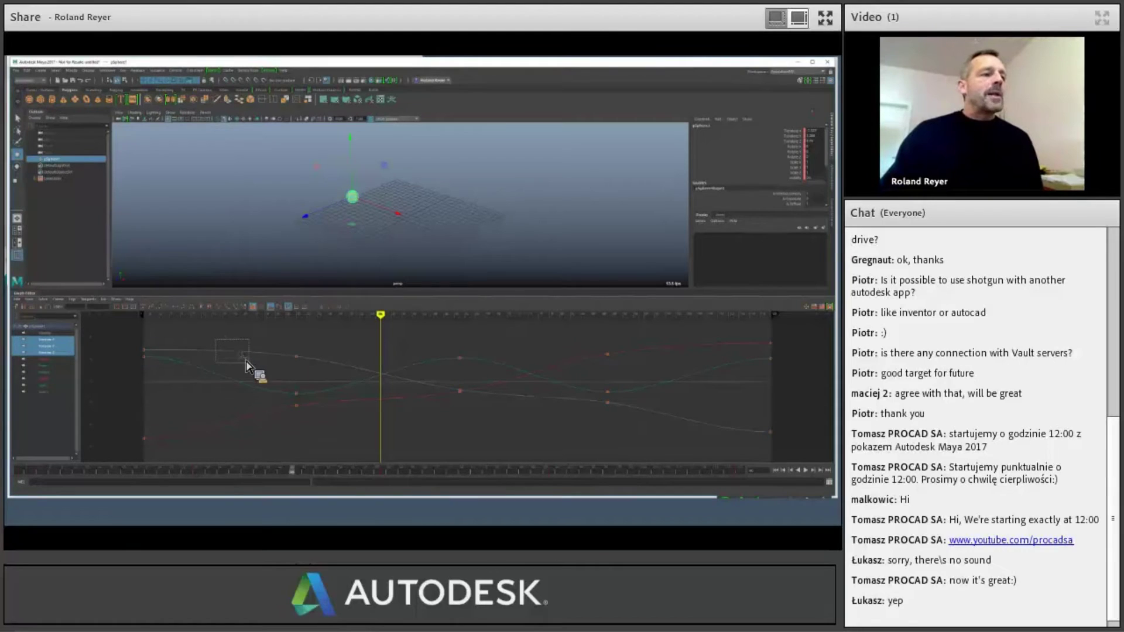
- Select the second key on the upper translate curve in the Graph Editor
drag(233, 362, 236, 366)
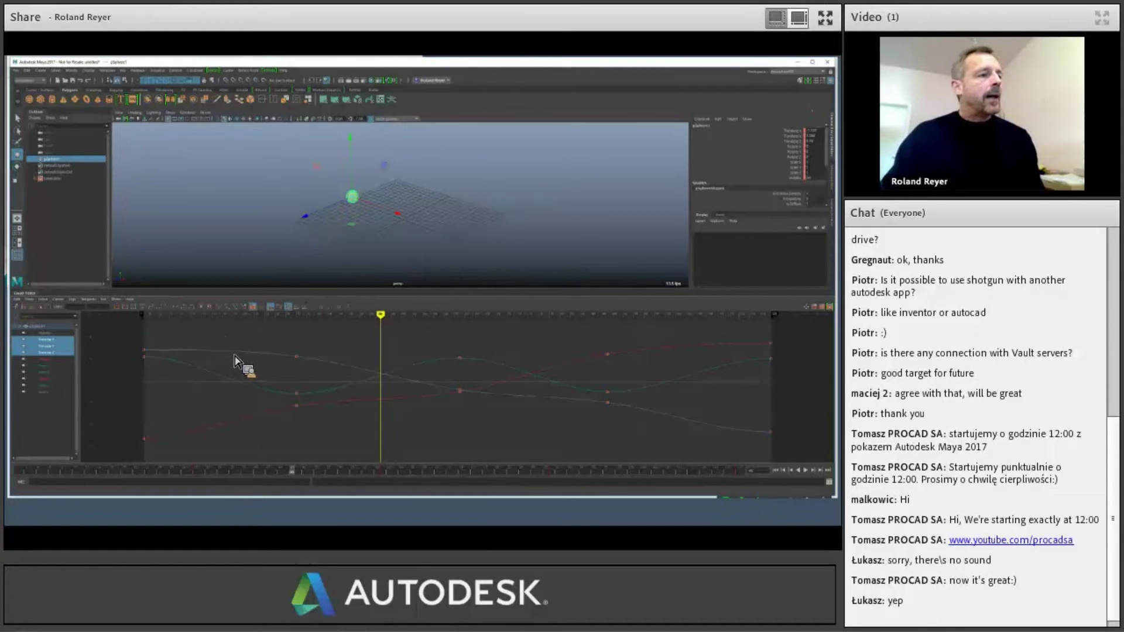
drag(212, 341, 244, 367)
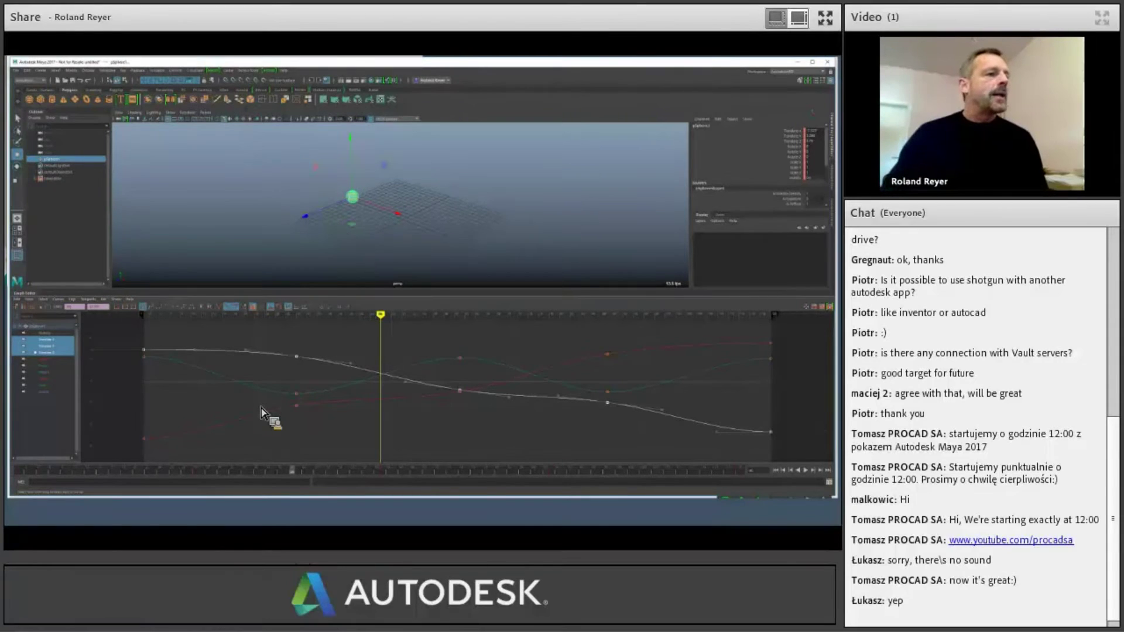
click(231, 375)
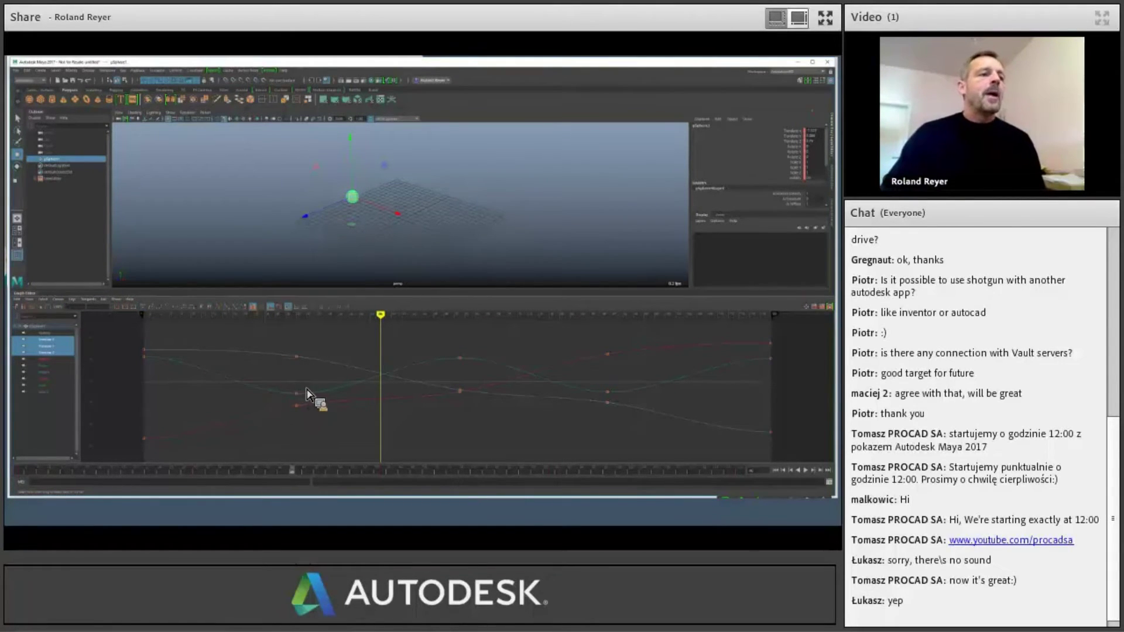
drag(312, 370, 312, 371)
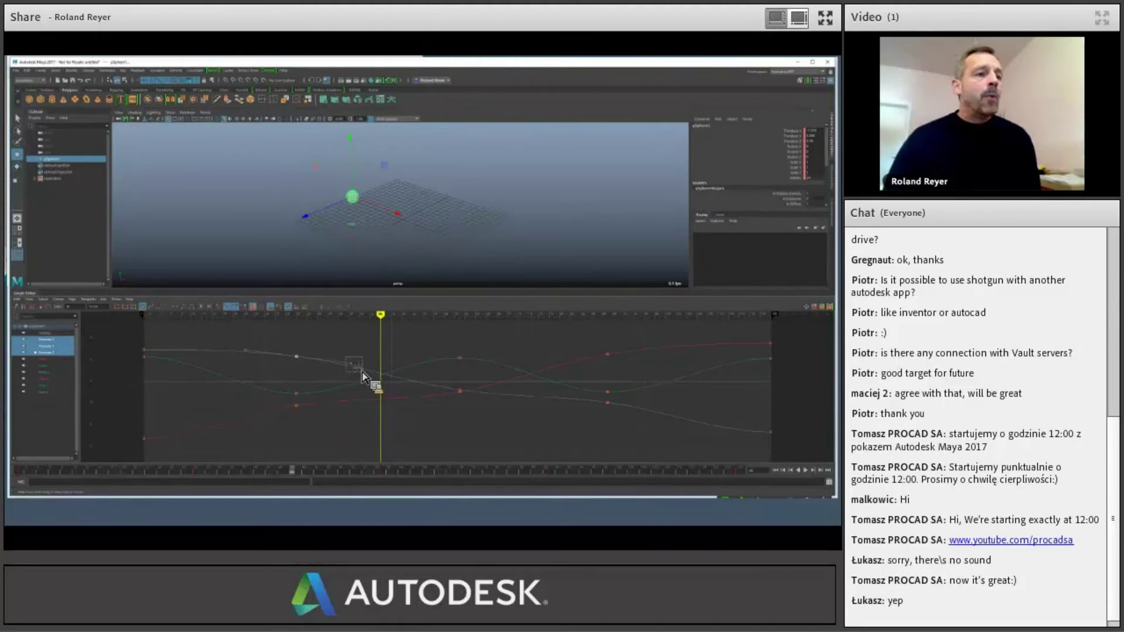
- Drag that key's left and right tangent handles upward to reshape the curve
drag(362, 371, 365, 374)
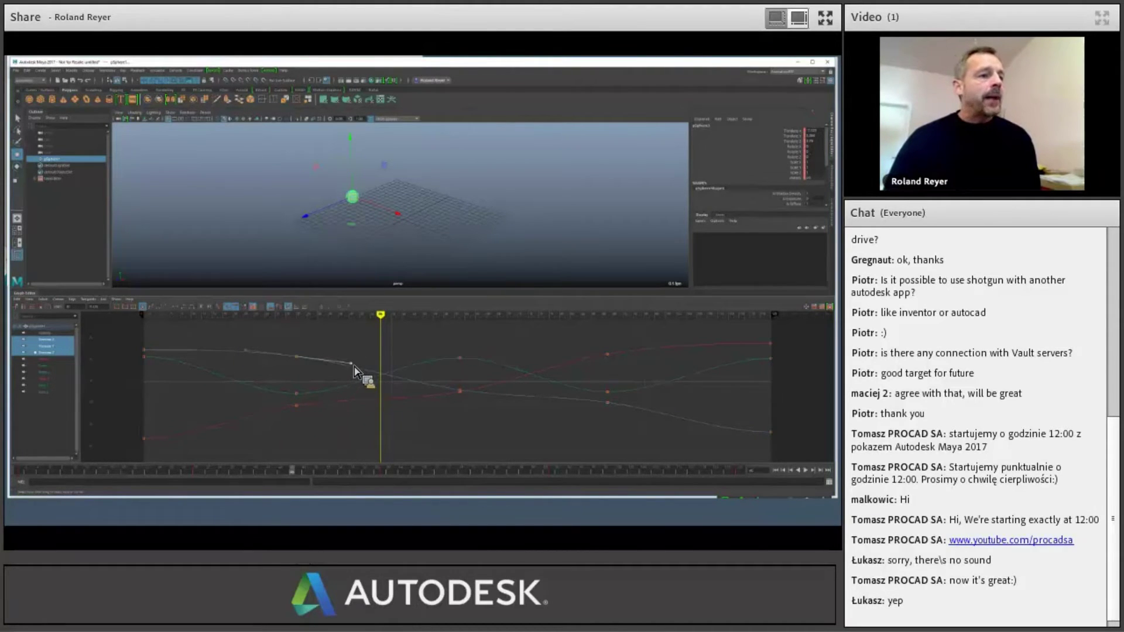
middle_drag(354, 366, 359, 343)
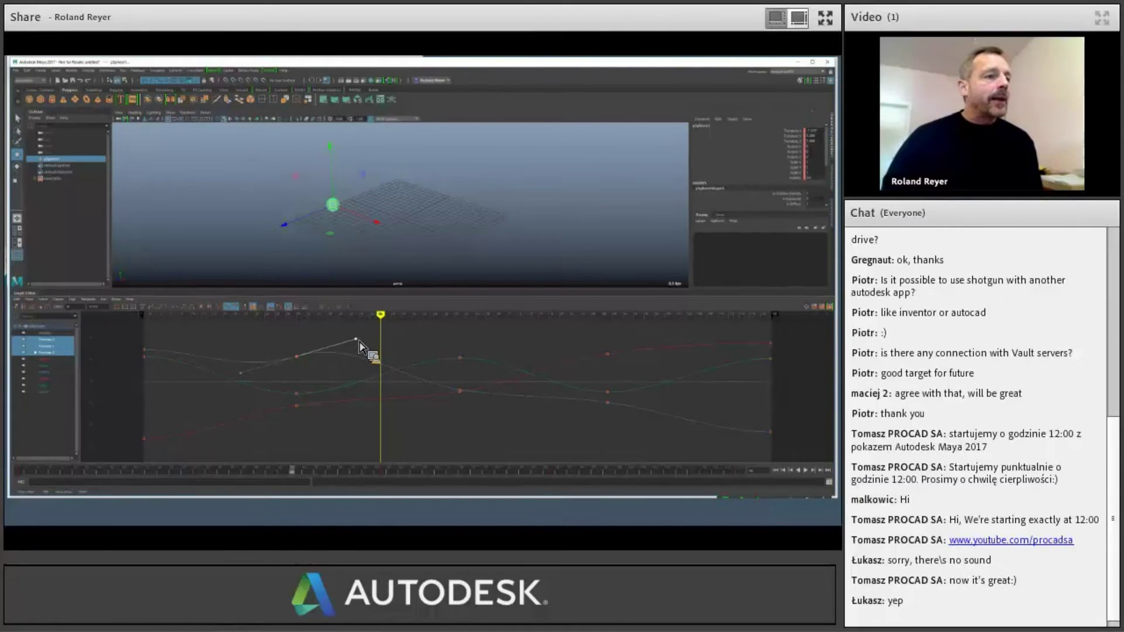
middle_drag(359, 345, 299, 359)
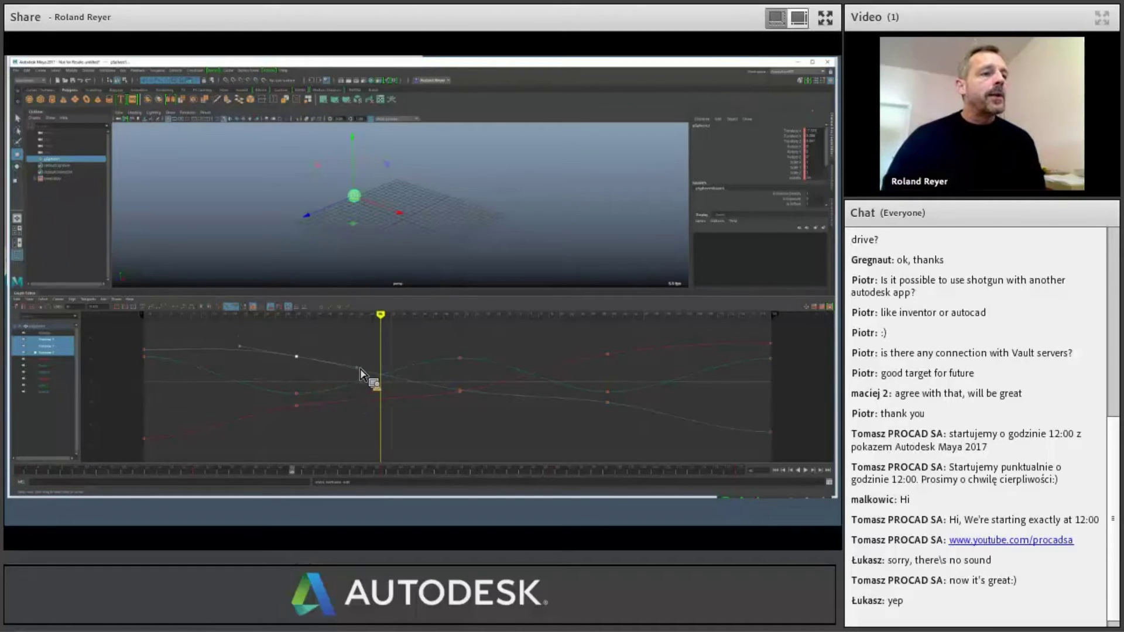
middle_drag(361, 374, 365, 349)
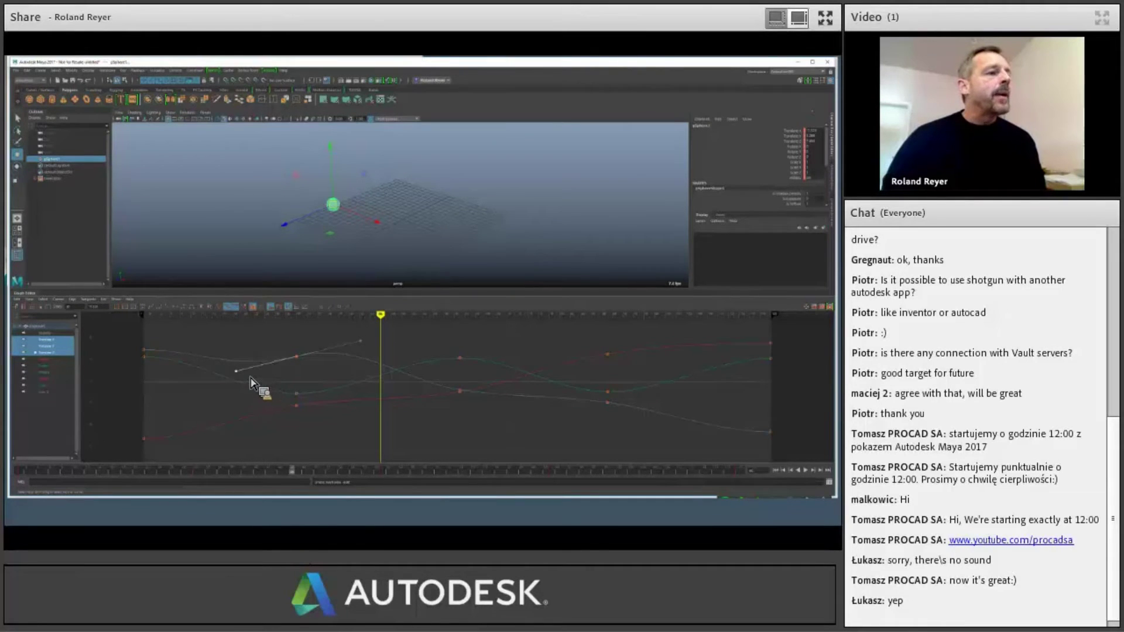
middle_drag(251, 378, 241, 356)
middle_drag(381, 379, 353, 354)
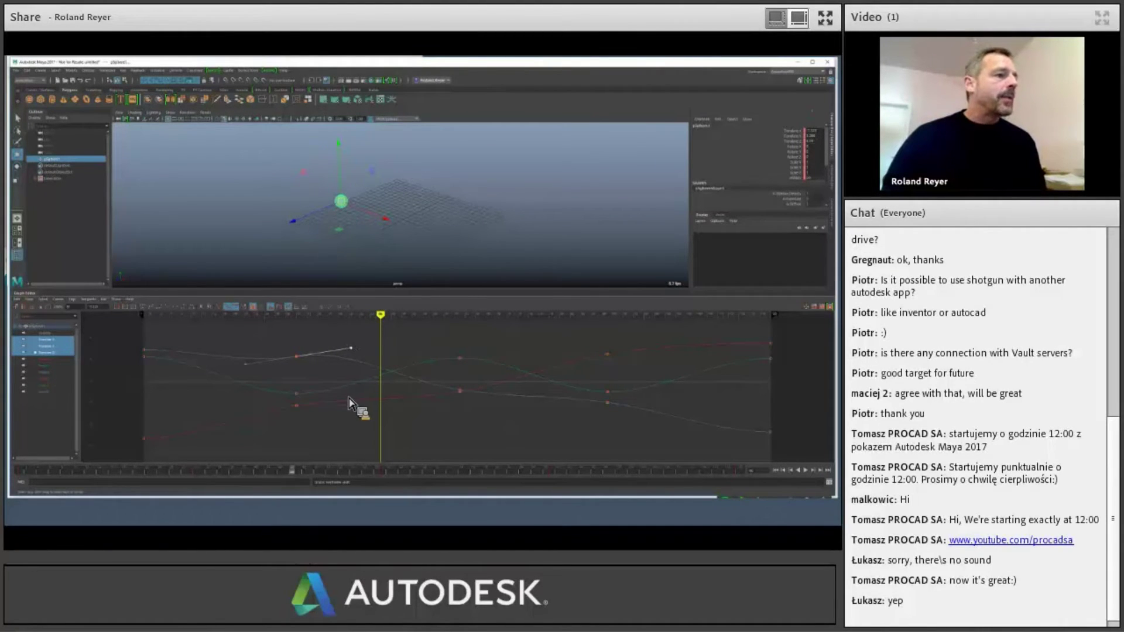
- Apply a preset tangent type to the reshaped second key via the Graph Editor toolbar
click(59, 299)
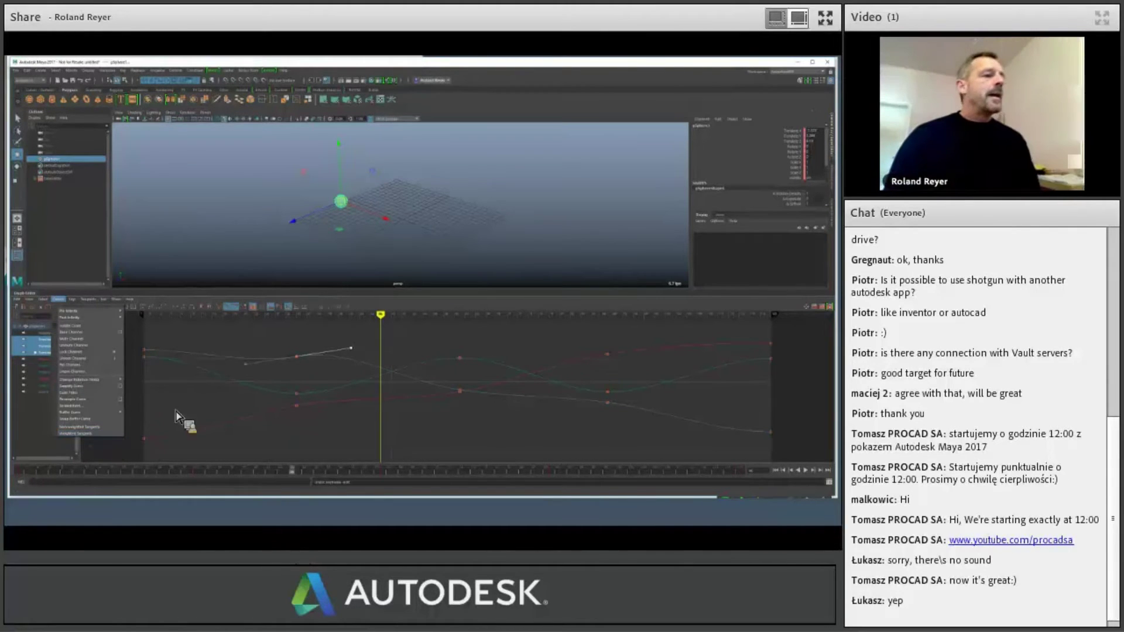
click(297, 358)
click(297, 357)
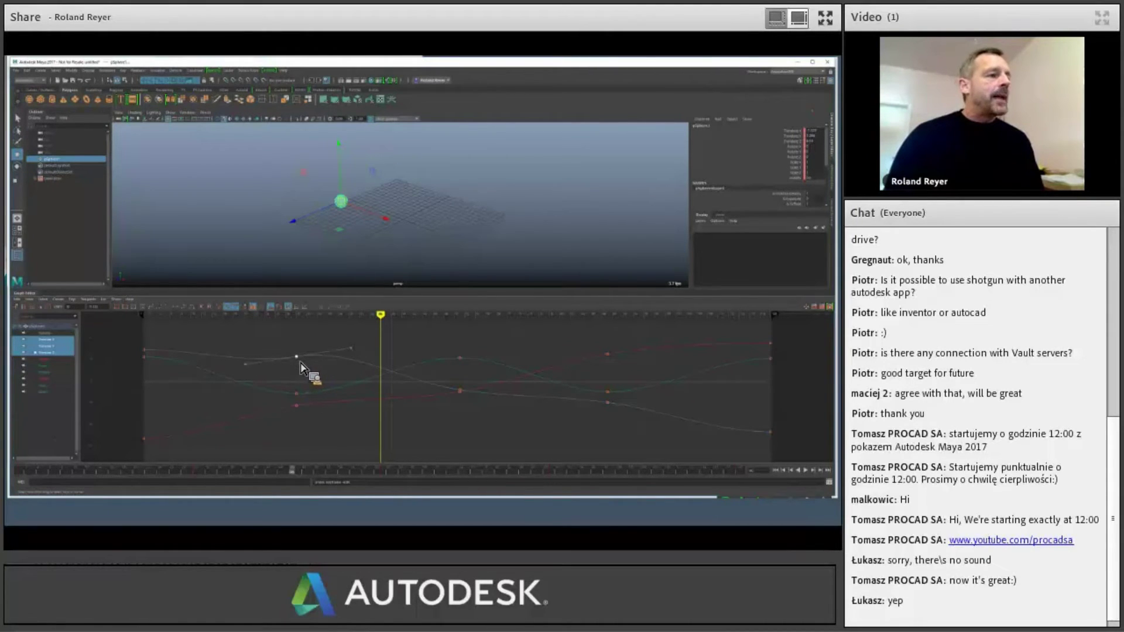
click(144, 308)
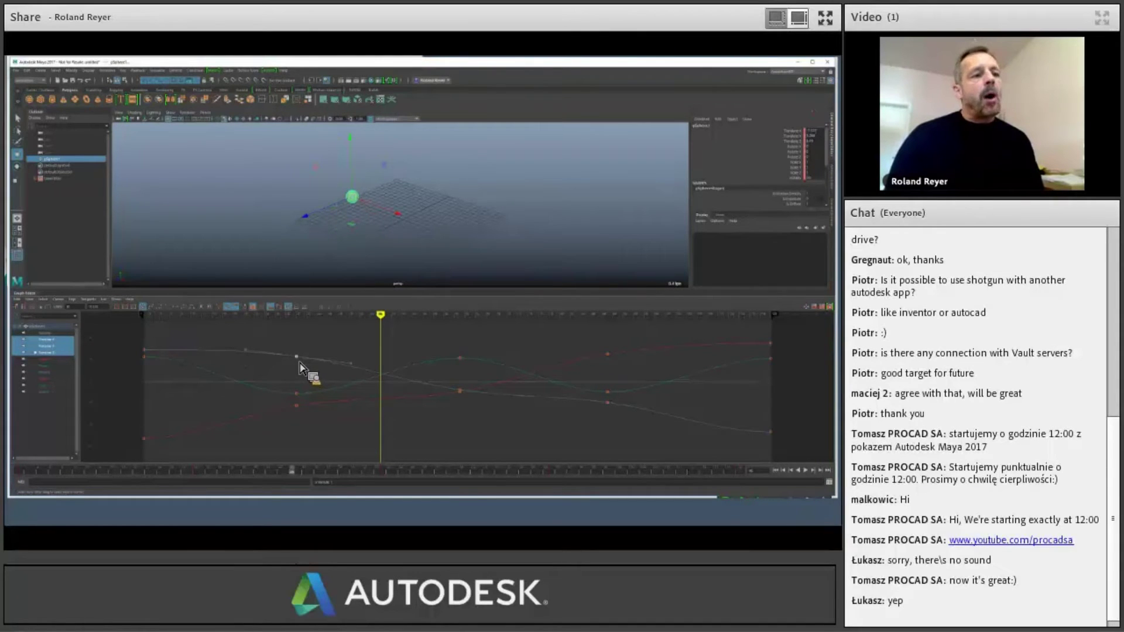
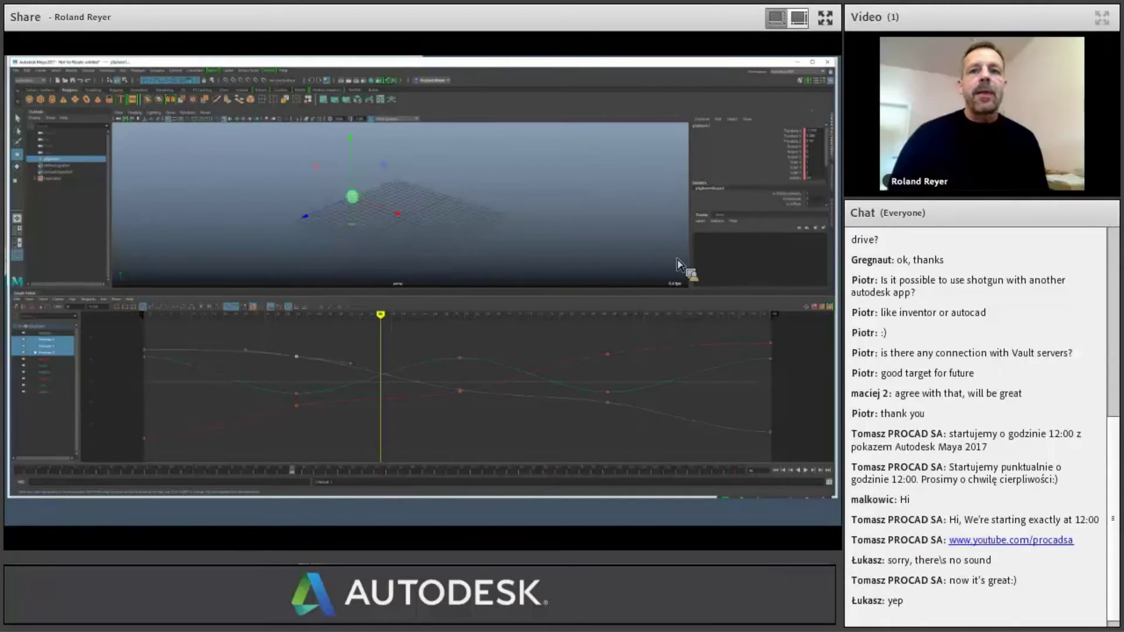
- Swap the bottom panel from the Graph Editor curves to the Time Editor
click(831, 308)
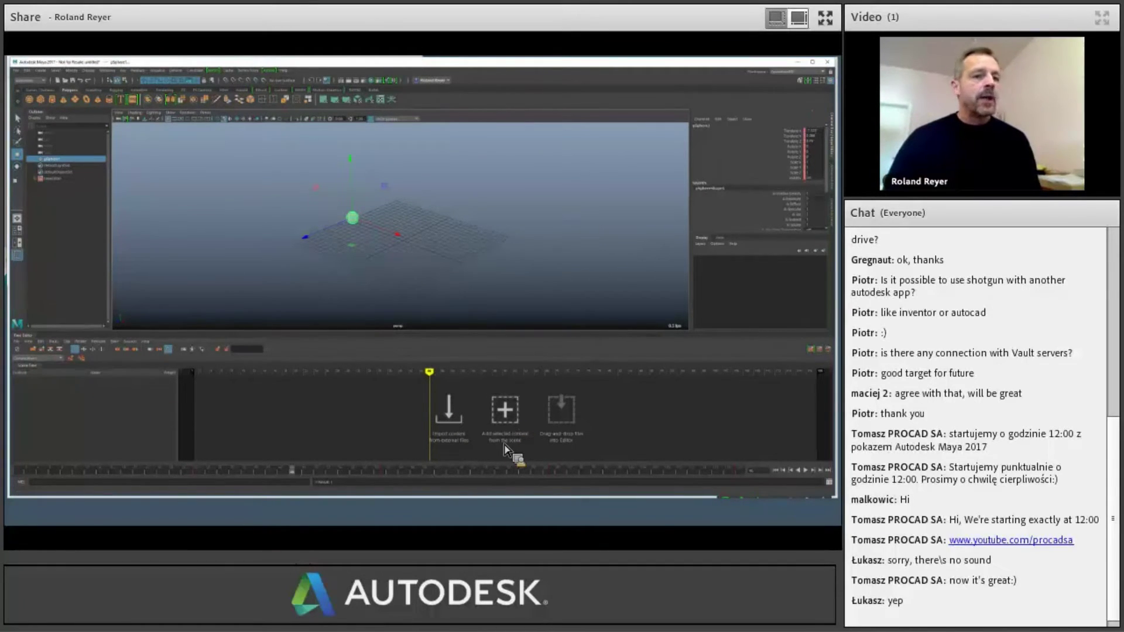
- Add the sphere's animation to the Time Editor as a clip and zoom the track view
click(510, 417)
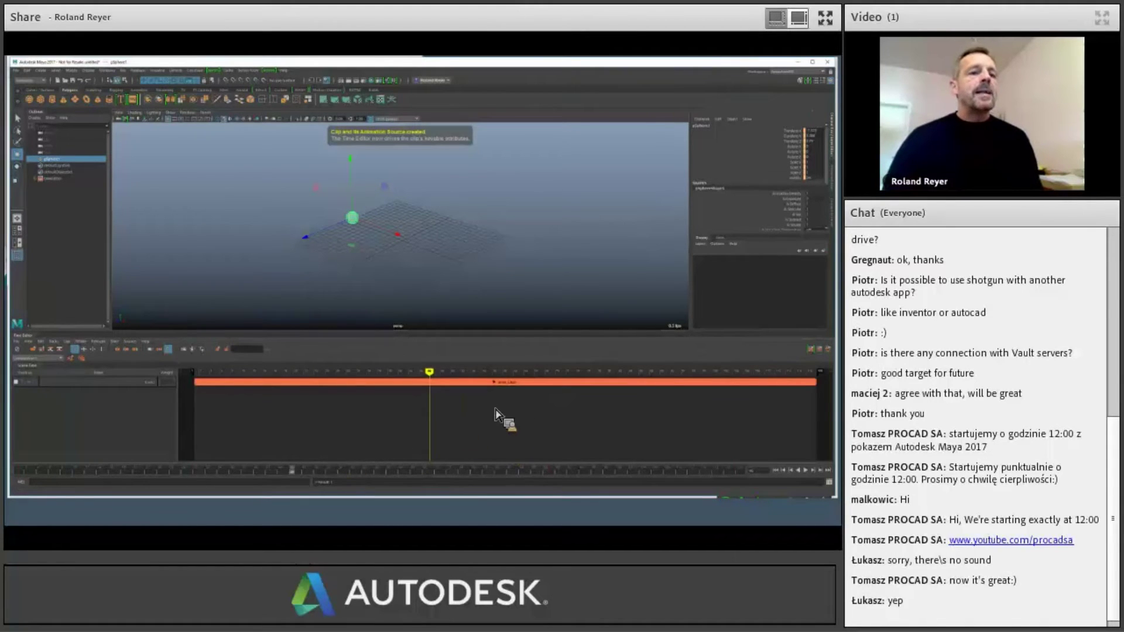
scroll(494, 409, down, 2)
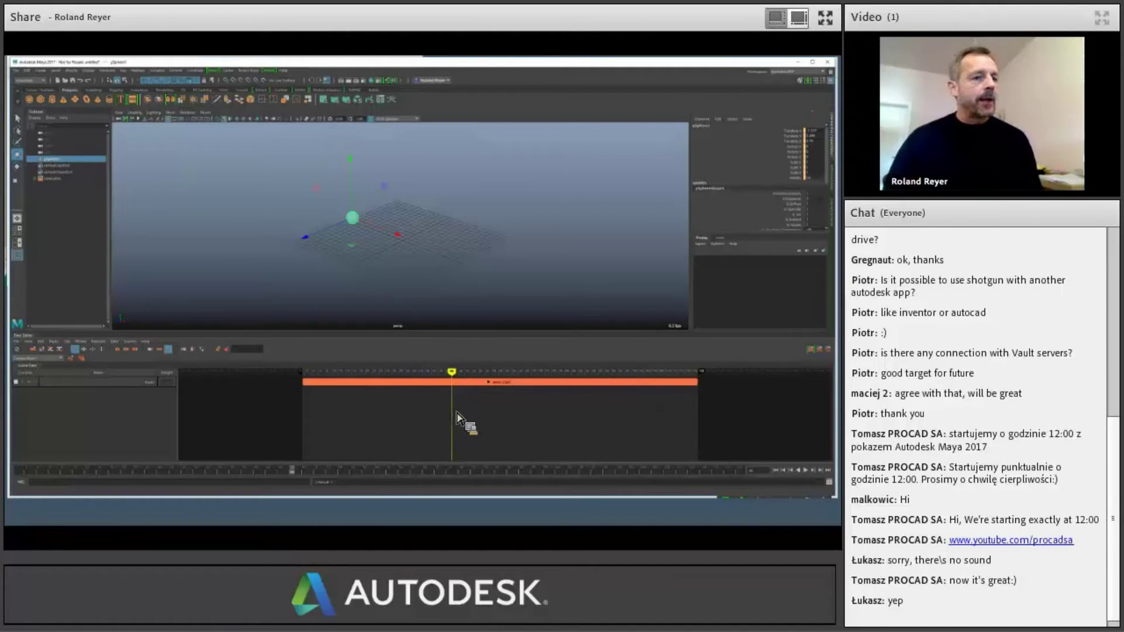
scroll(504, 411, up, 1)
scroll(508, 410, up, 1)
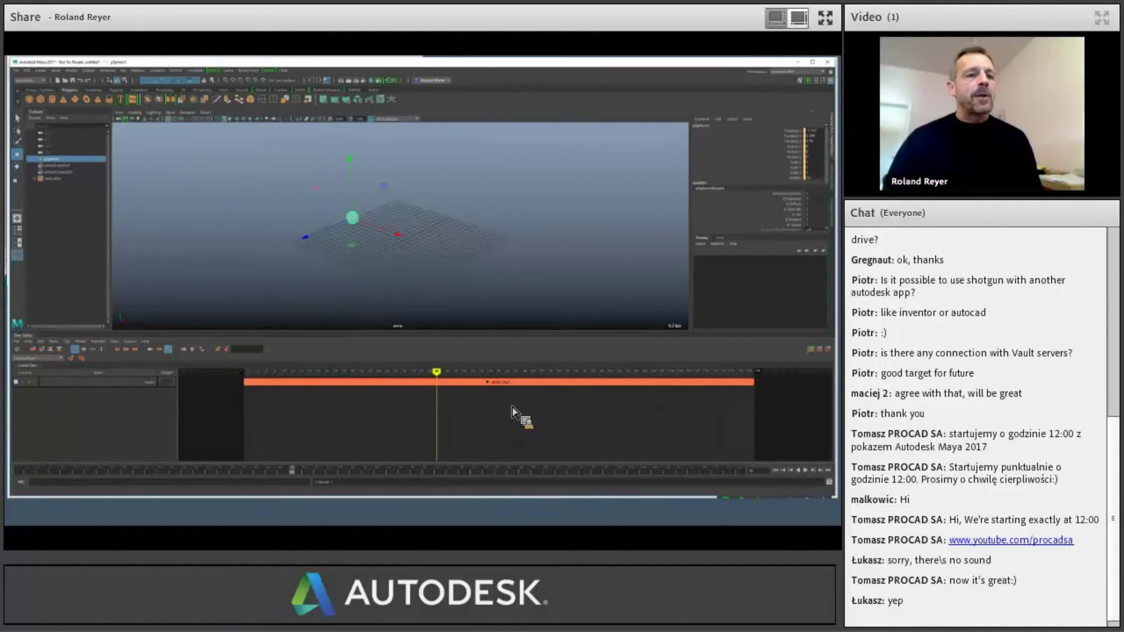
scroll(515, 408, up, 1)
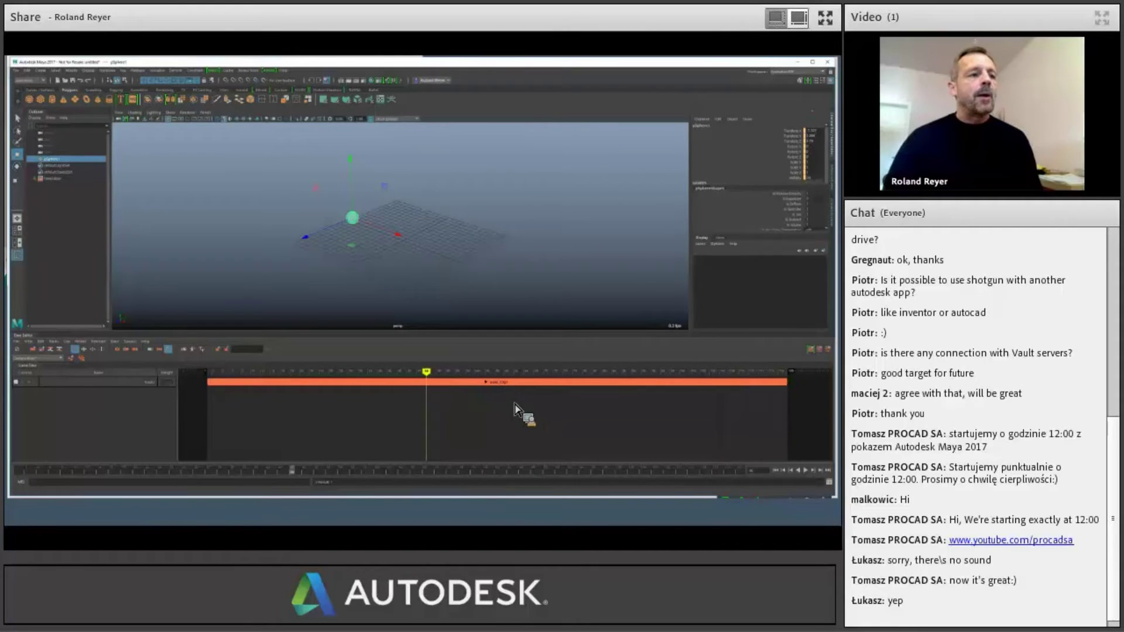
scroll(223, 396, down, 1)
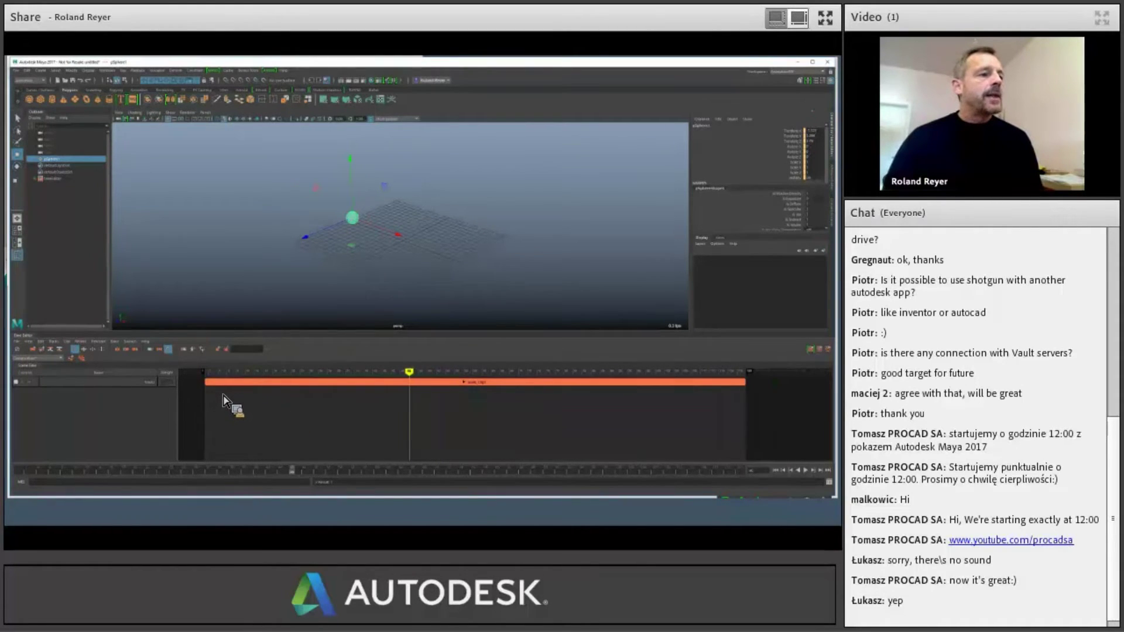
scroll(223, 398, up, 1)
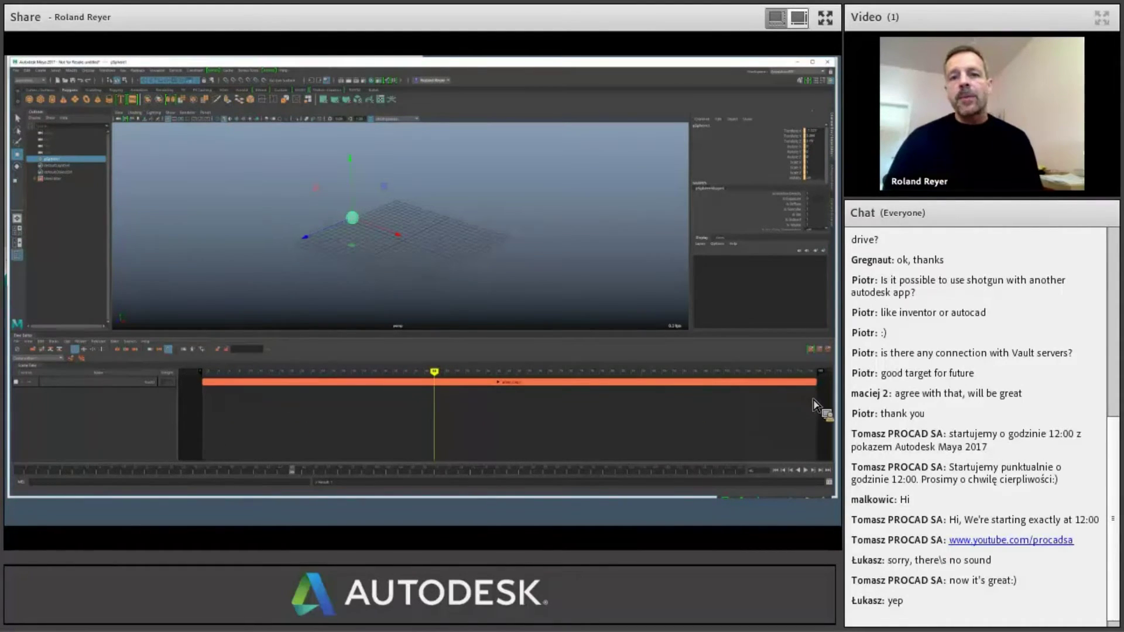
scroll(816, 405, down, 4)
scroll(817, 406, up, 4)
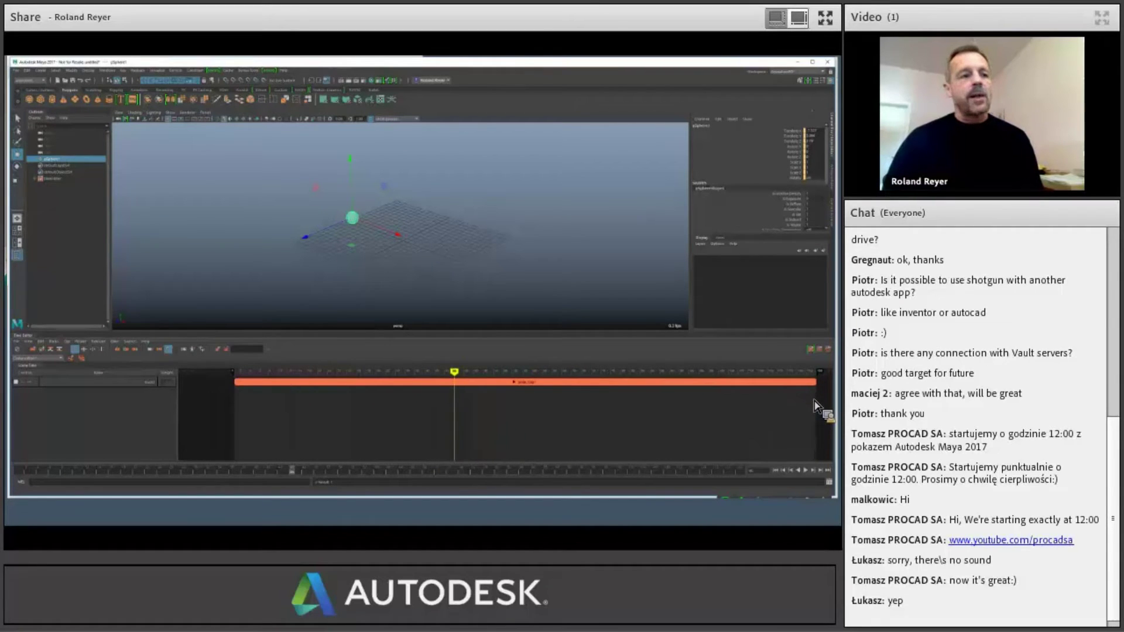
scroll(813, 402, down, 1)
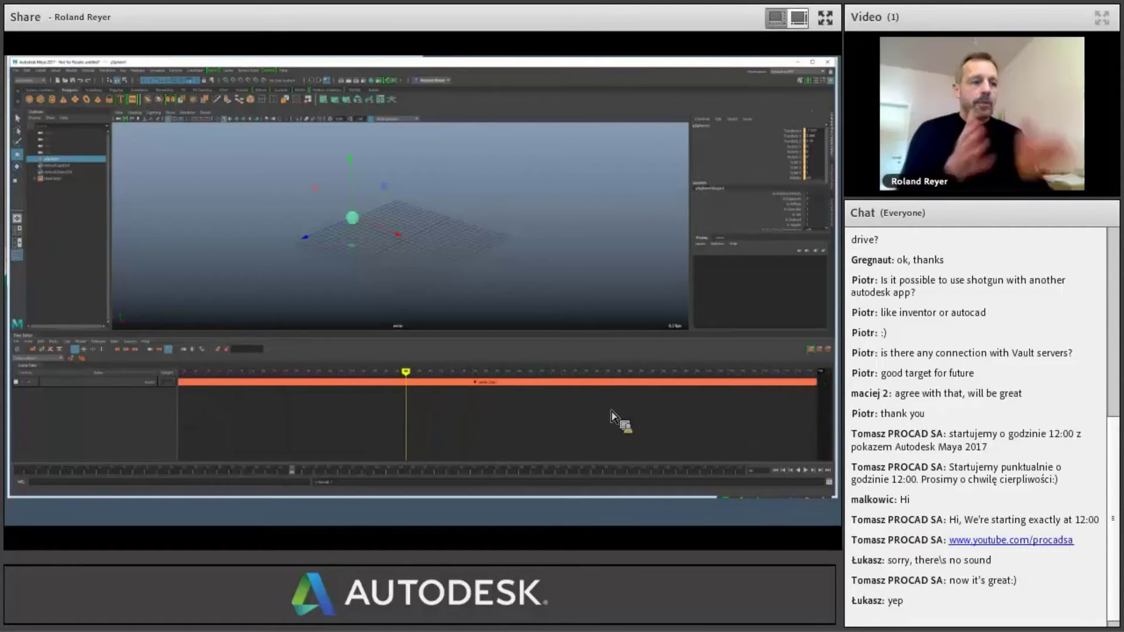
scroll(492, 420, down, 1)
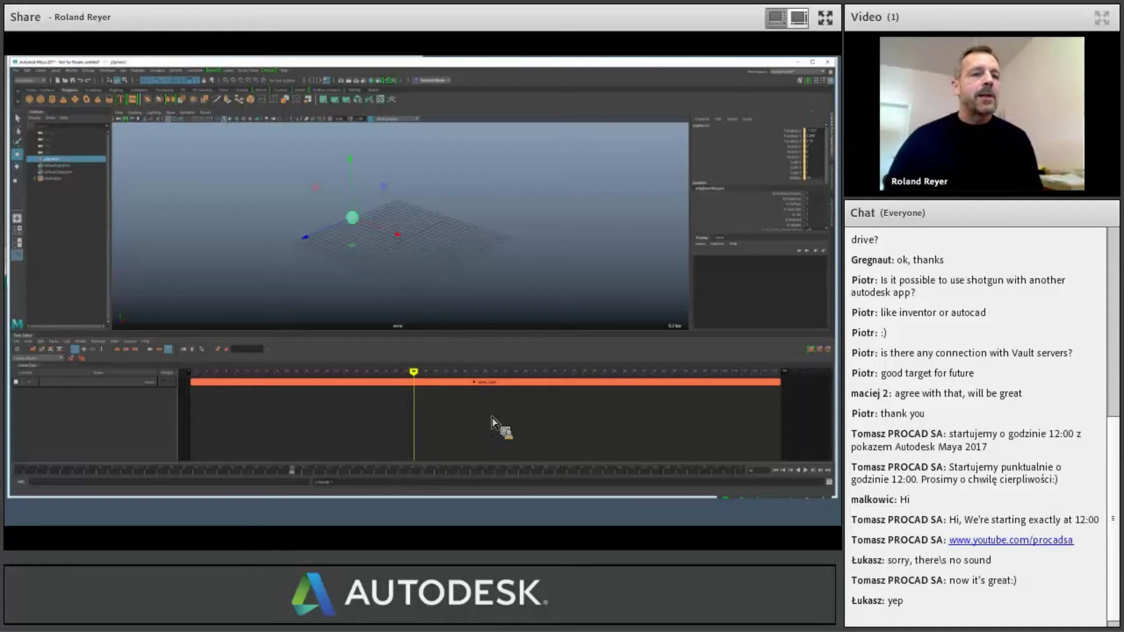
- Rewind the playhead to frame 12, play the clip, then return to the Graph Editor
alt+middle_drag(492, 423, 502, 430)
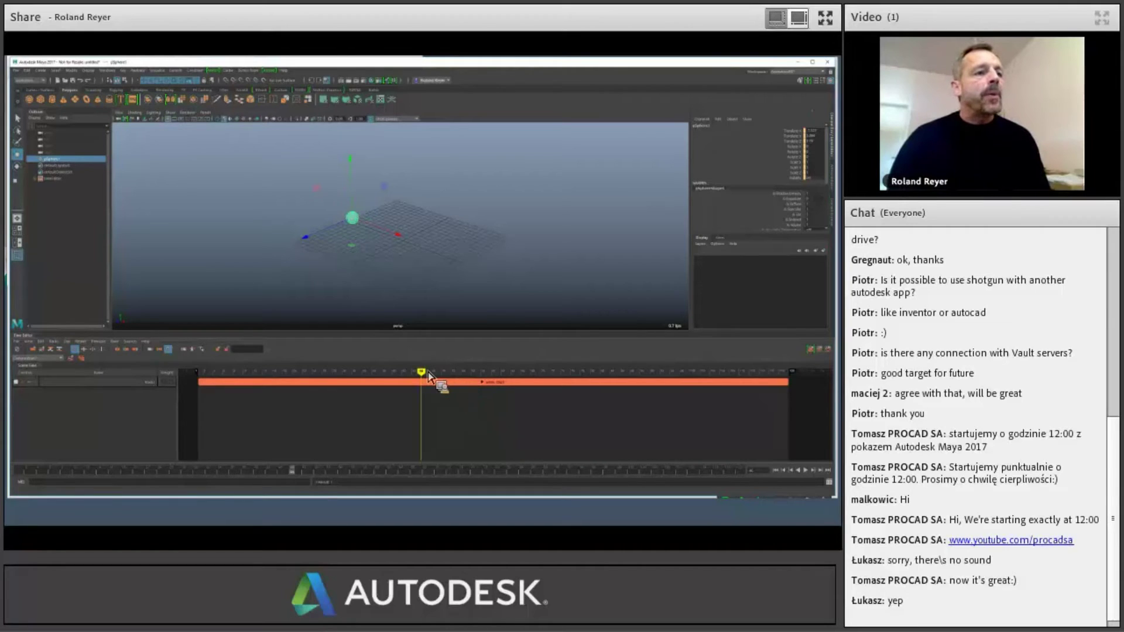
drag(424, 373, 255, 425)
key(alt+v)
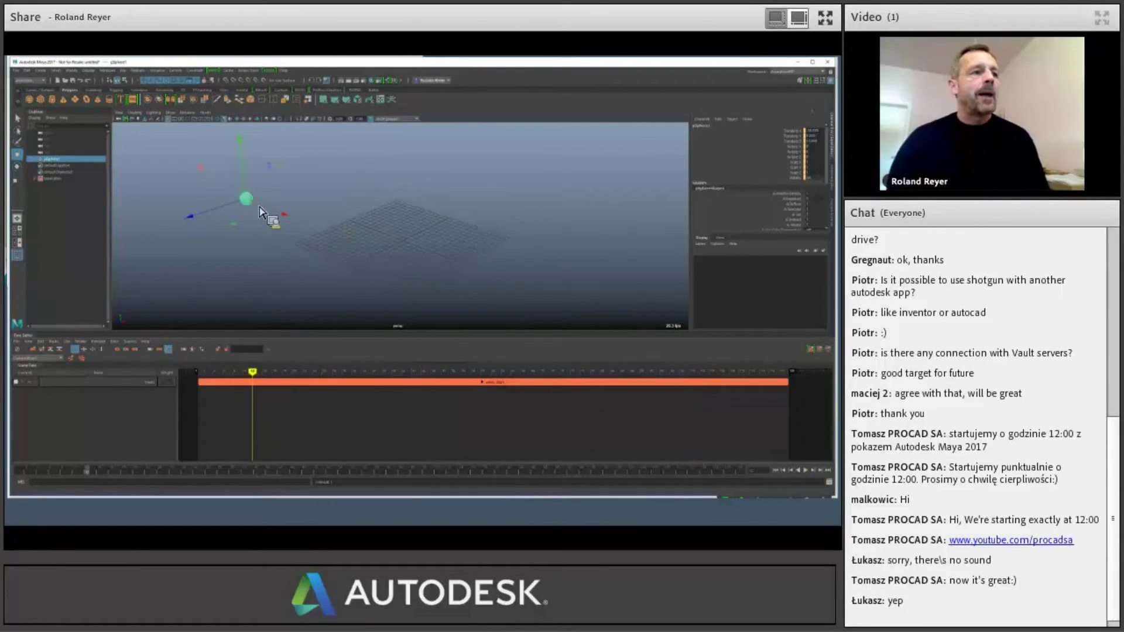
click(811, 350)
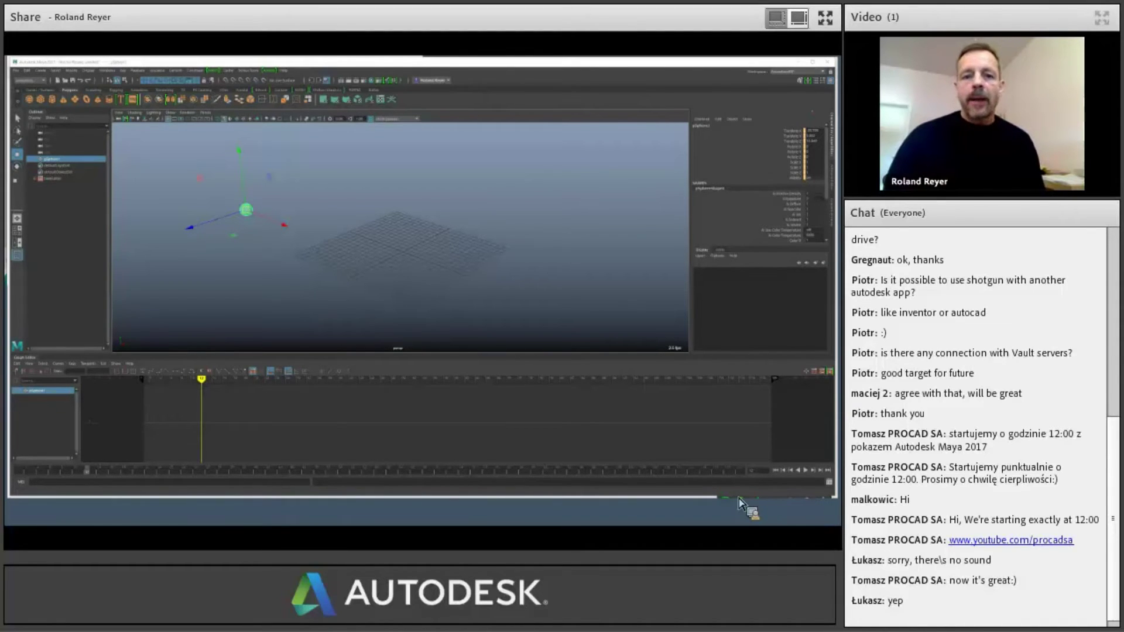
mouse_move(739, 504)
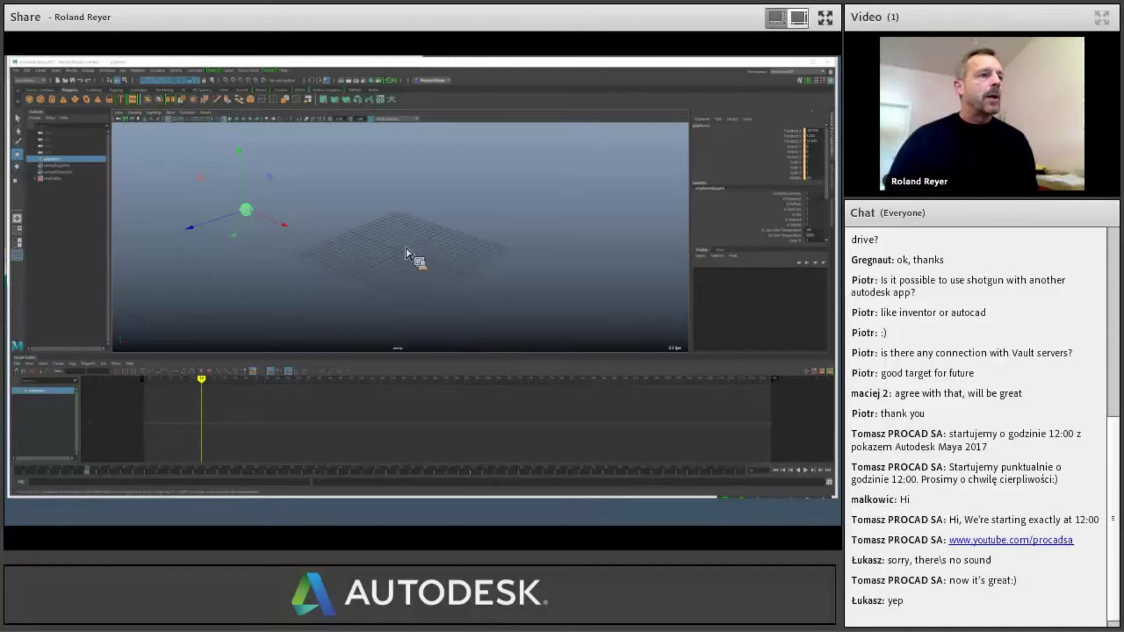
alt+drag(379, 258, 372, 253)
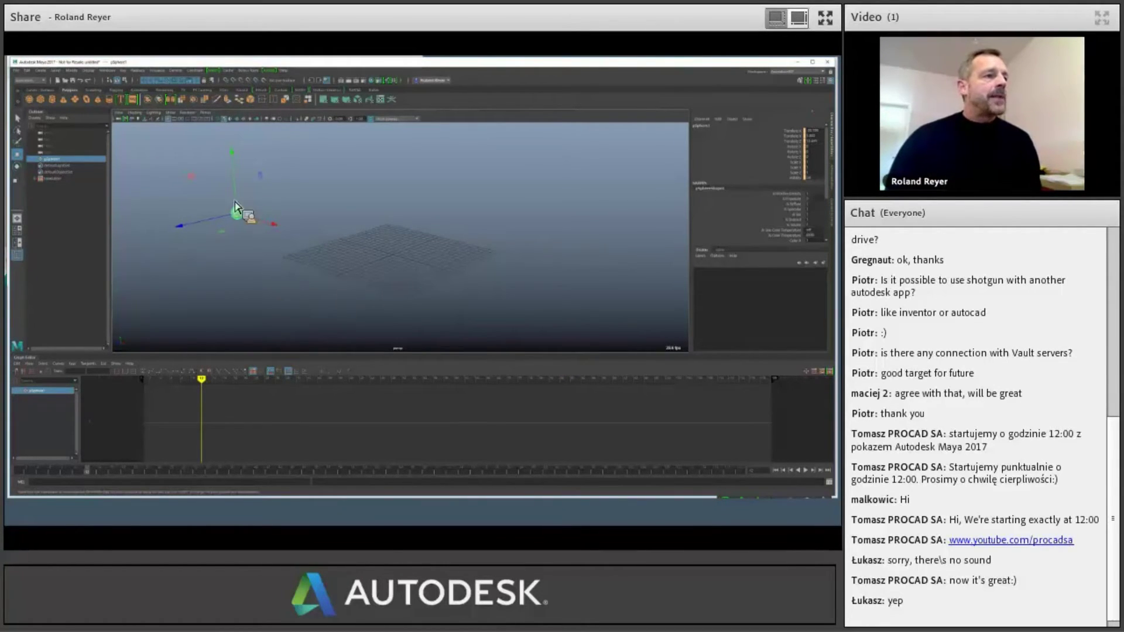
- Bring the Time Editor back and select the sphere's clip, zoomed out to show all of it
click(826, 373)
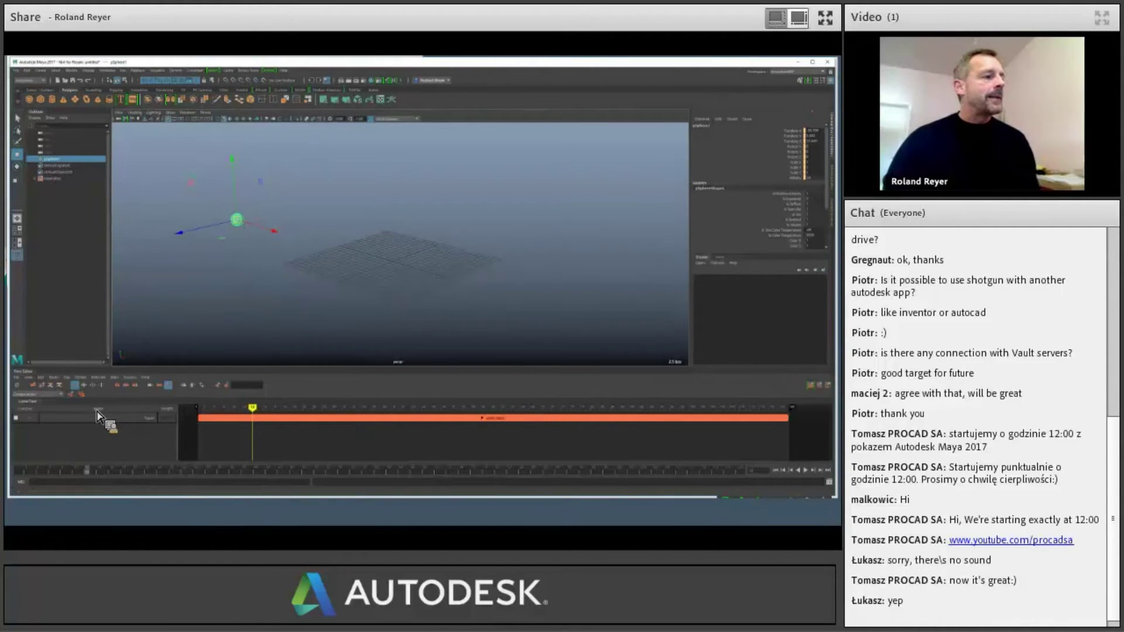
drag(97, 412, 271, 419)
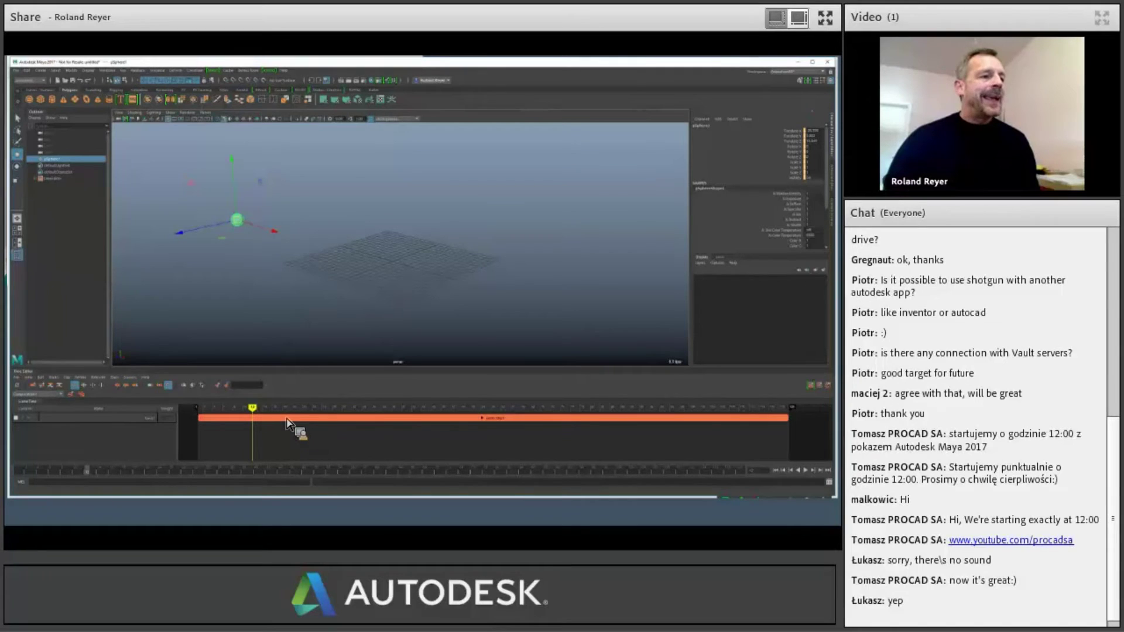
click(287, 419)
alt+right_drag(504, 438, 374, 449)
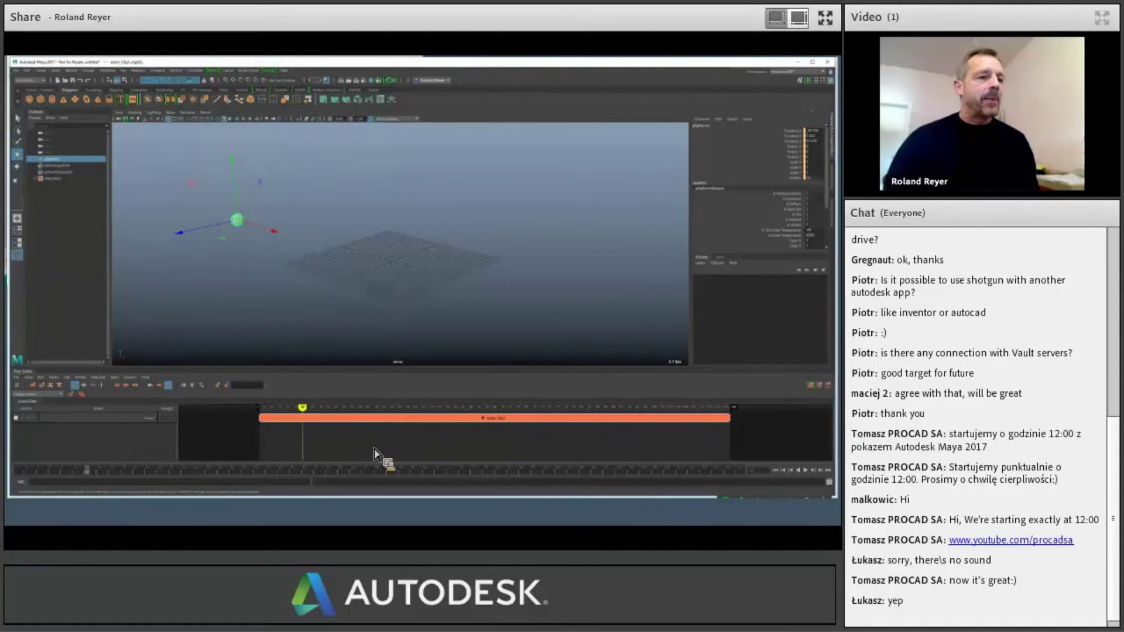
- Split the clip at the playhead and move anim_Clip2 later, leaving a gap
drag(302, 408, 424, 410)
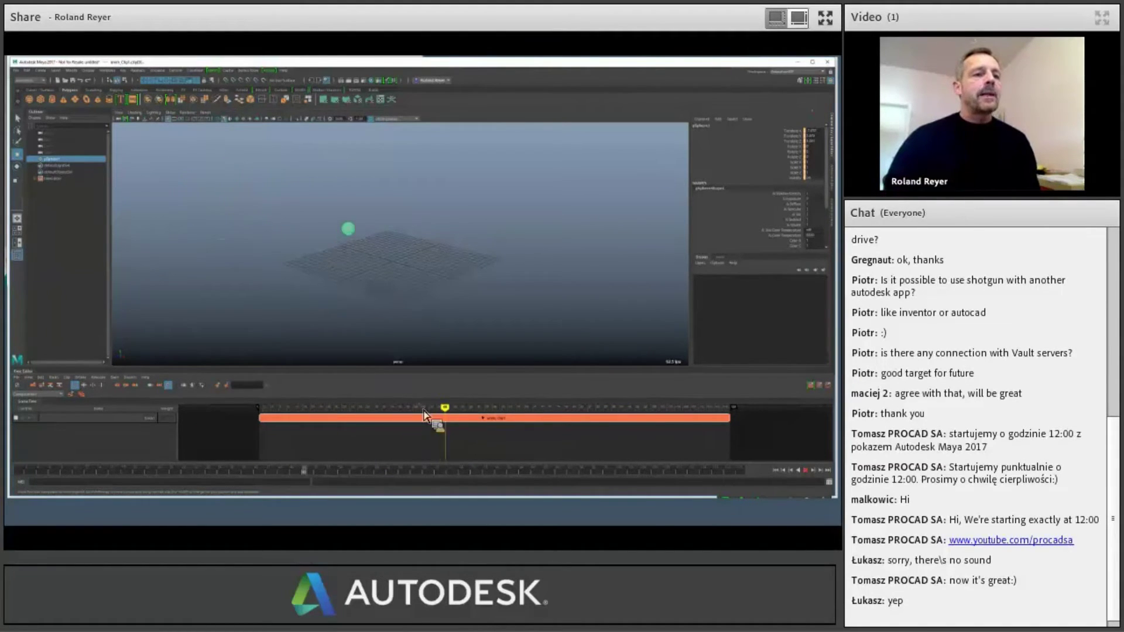
click(125, 386)
drag(476, 419, 571, 436)
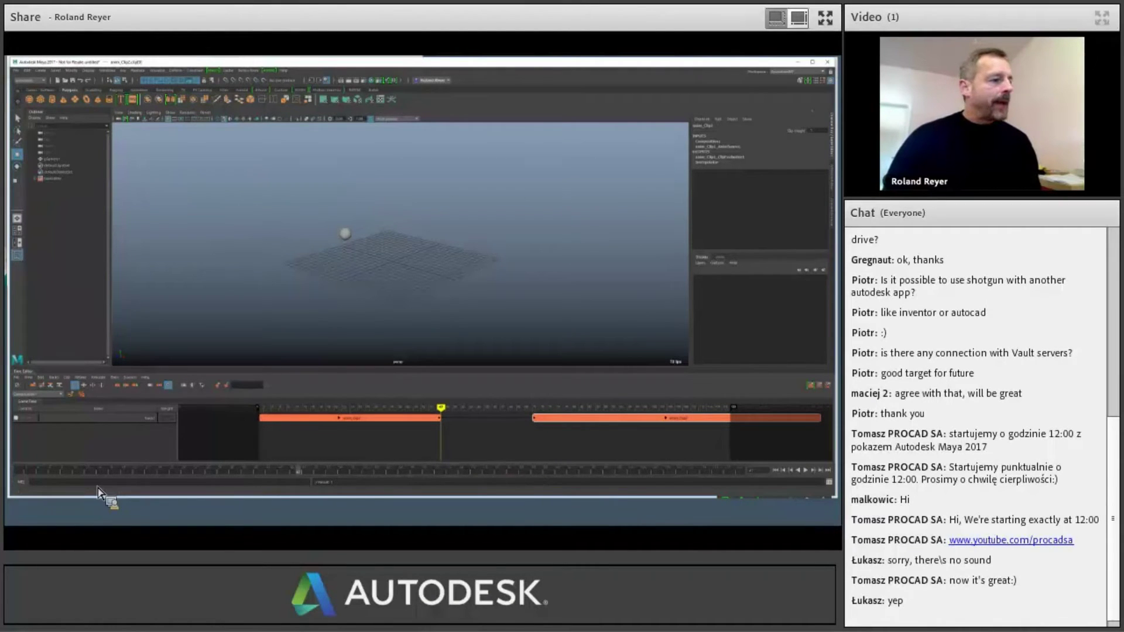
- Play the two-clip sequence from the first clip's start, then reselect the sphere
mouse_move(66, 500)
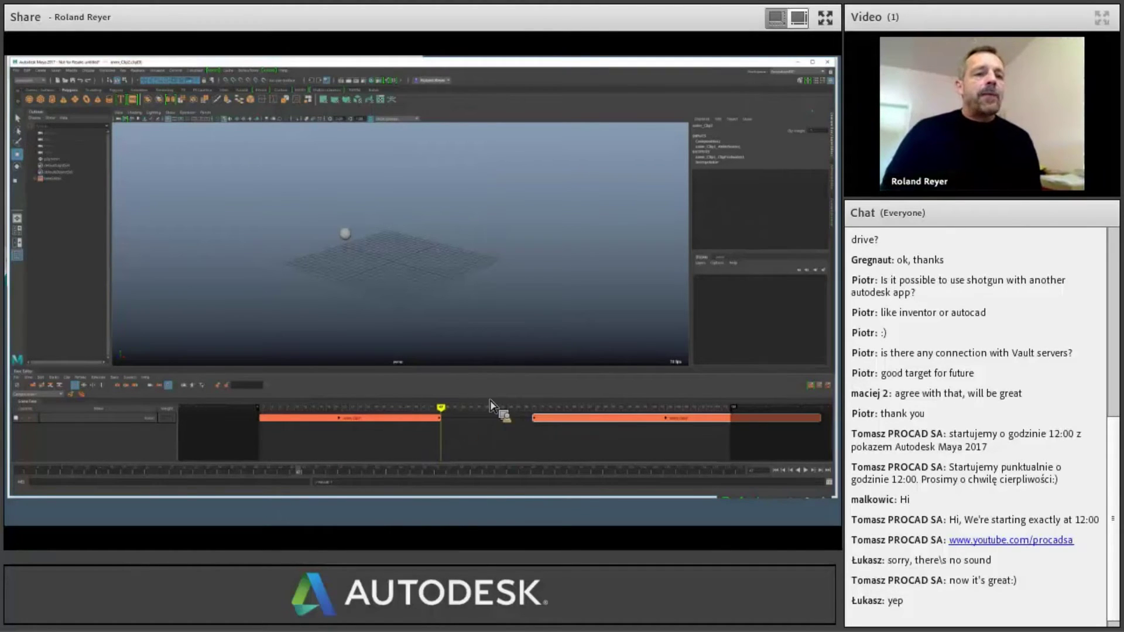
drag(441, 408, 448, 455)
key(alt+v)
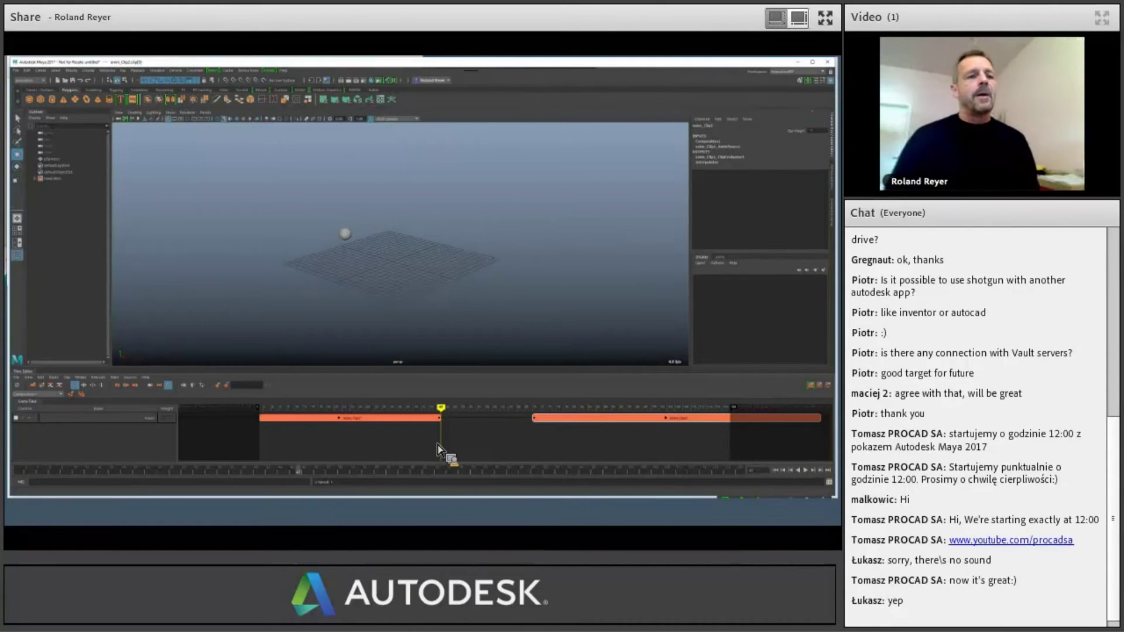
key(alt+v)
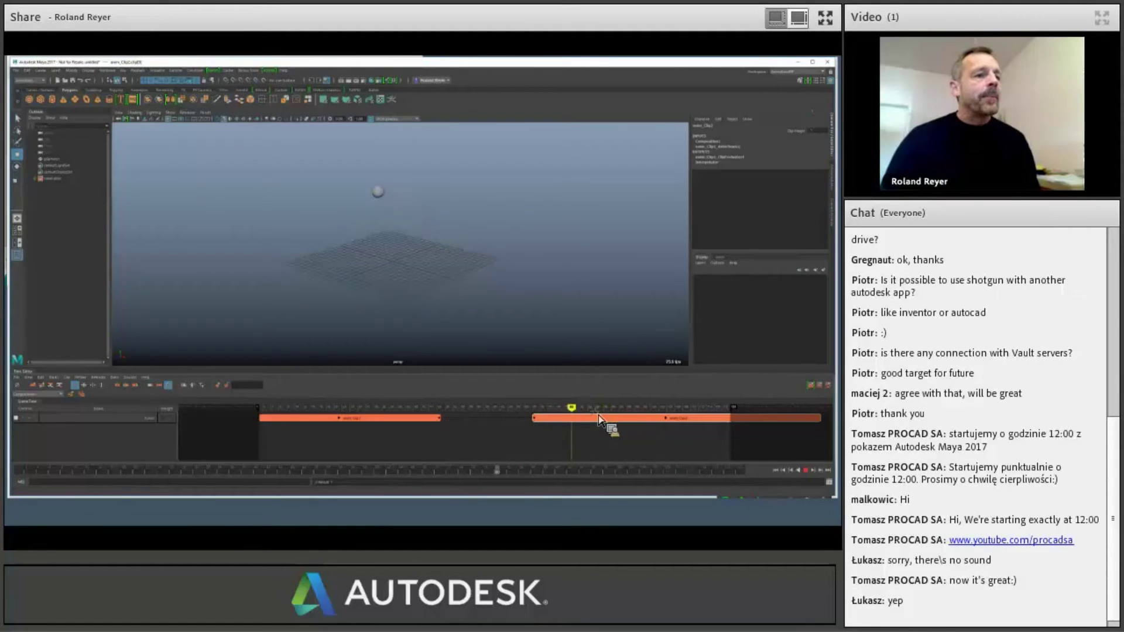
drag(464, 413, 426, 416)
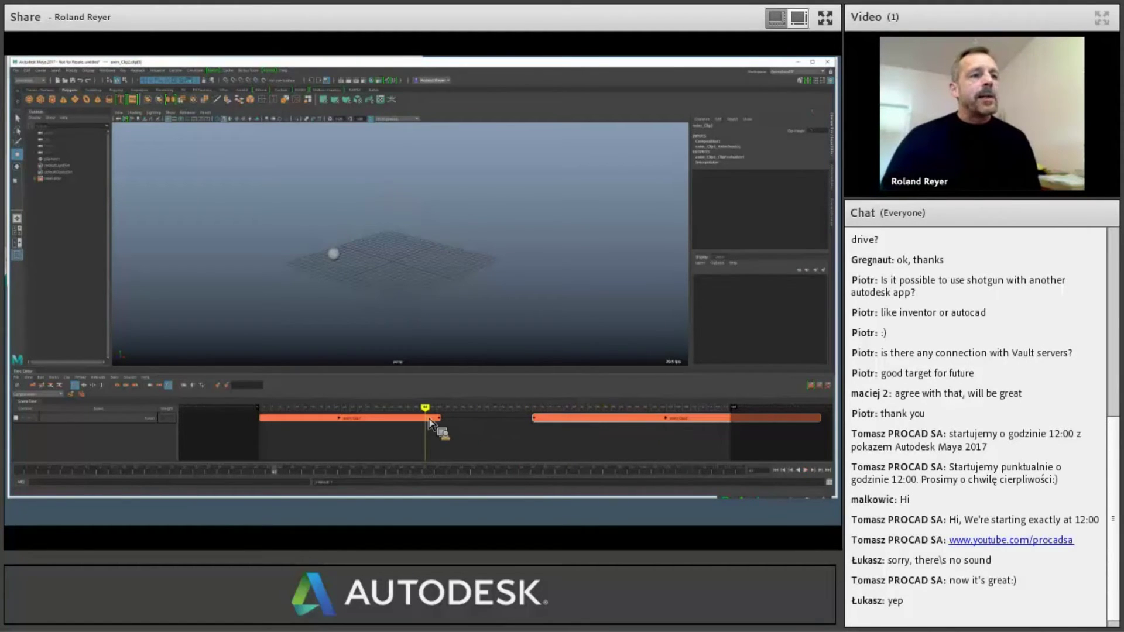
click(331, 255)
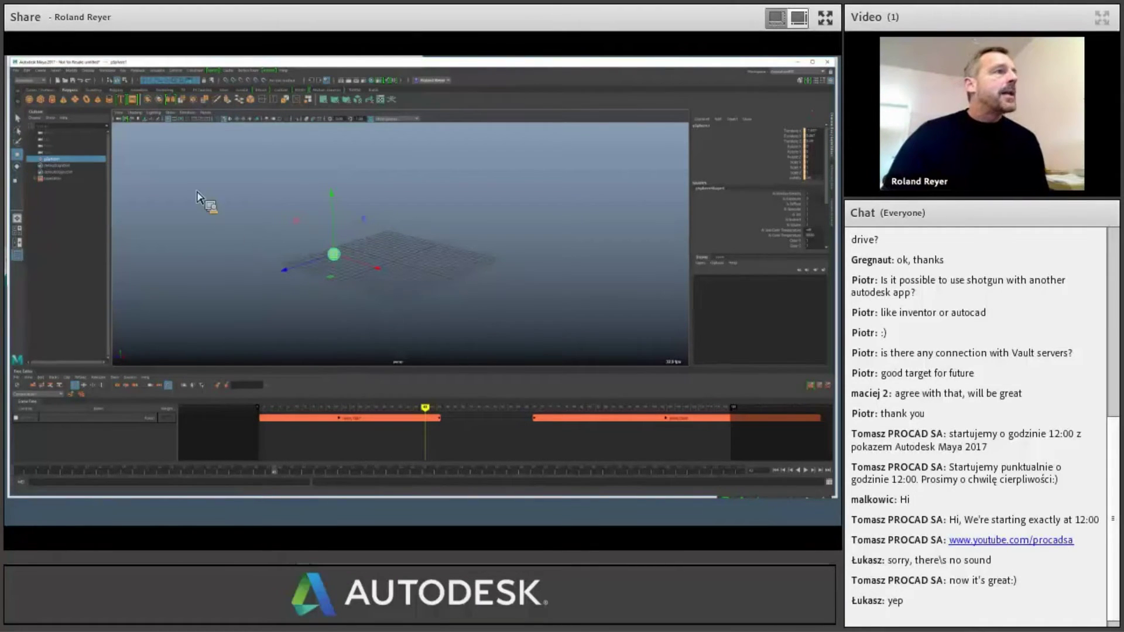
- Open the Graph Editor from Windows > Animation Editors
click(107, 71)
mouse_move(124, 94)
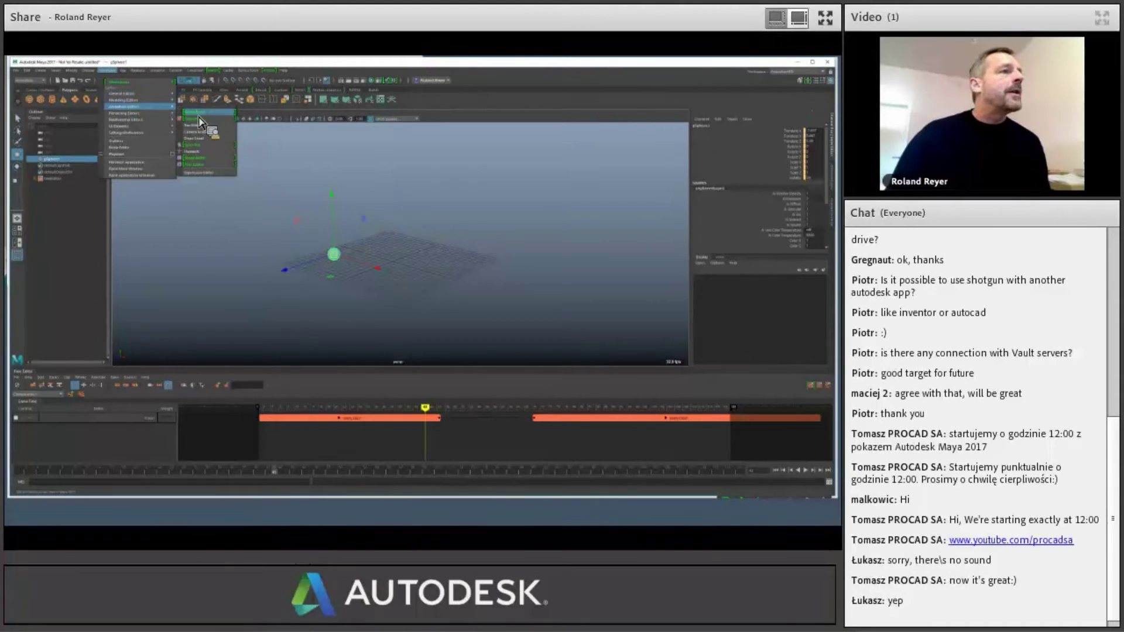
click(203, 124)
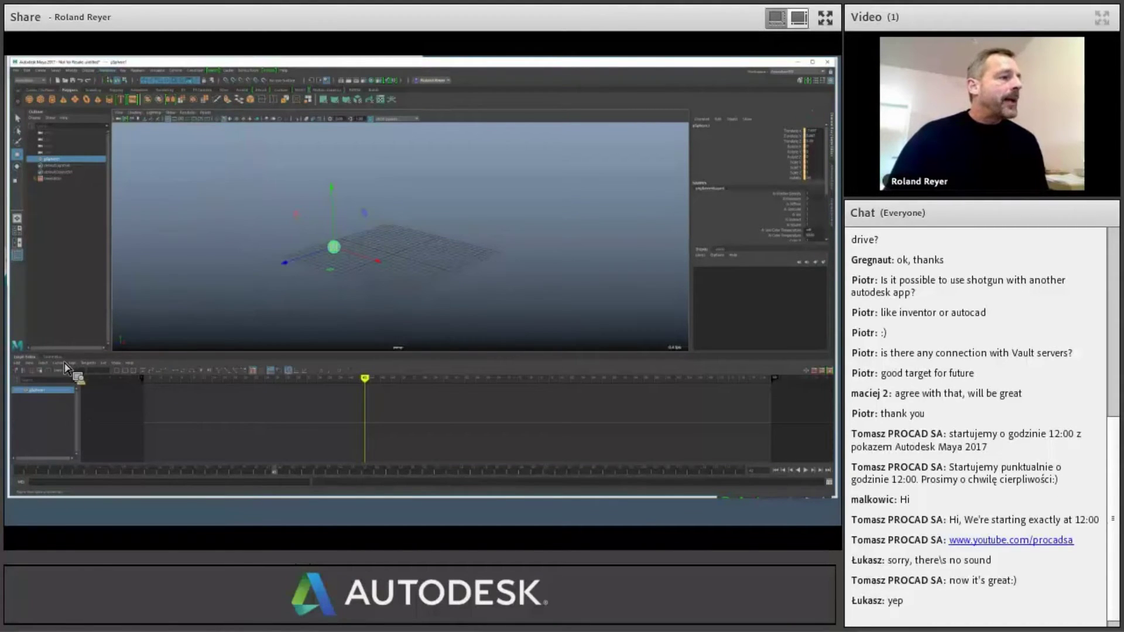
- Tear off the Graph Editor tab and dock it to the right of the Time Editor
click(54, 358)
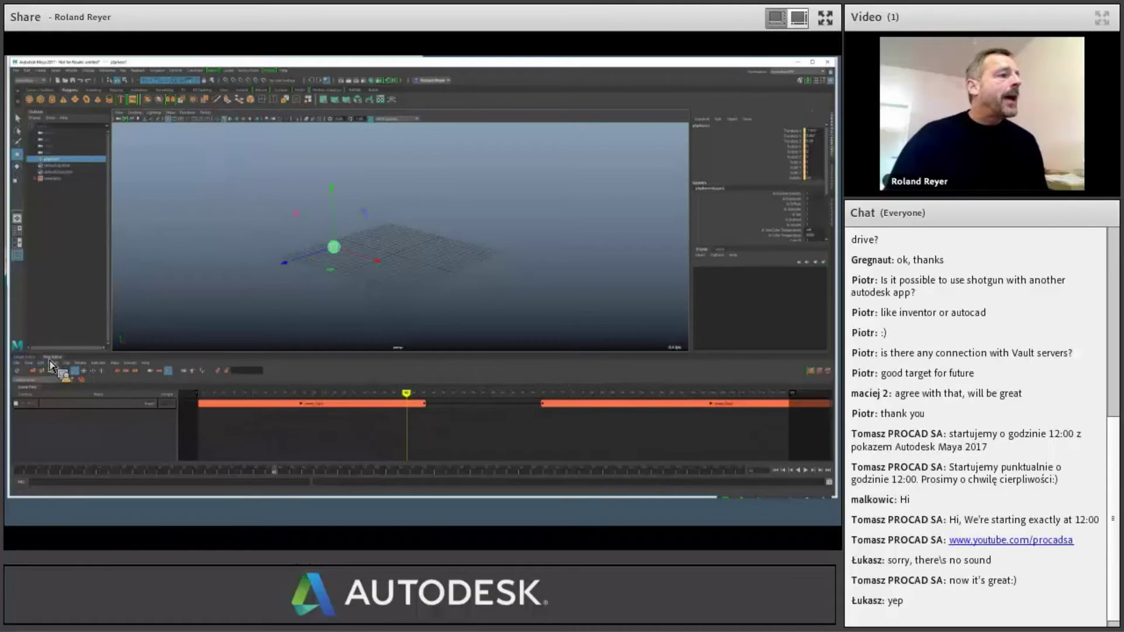
click(35, 359)
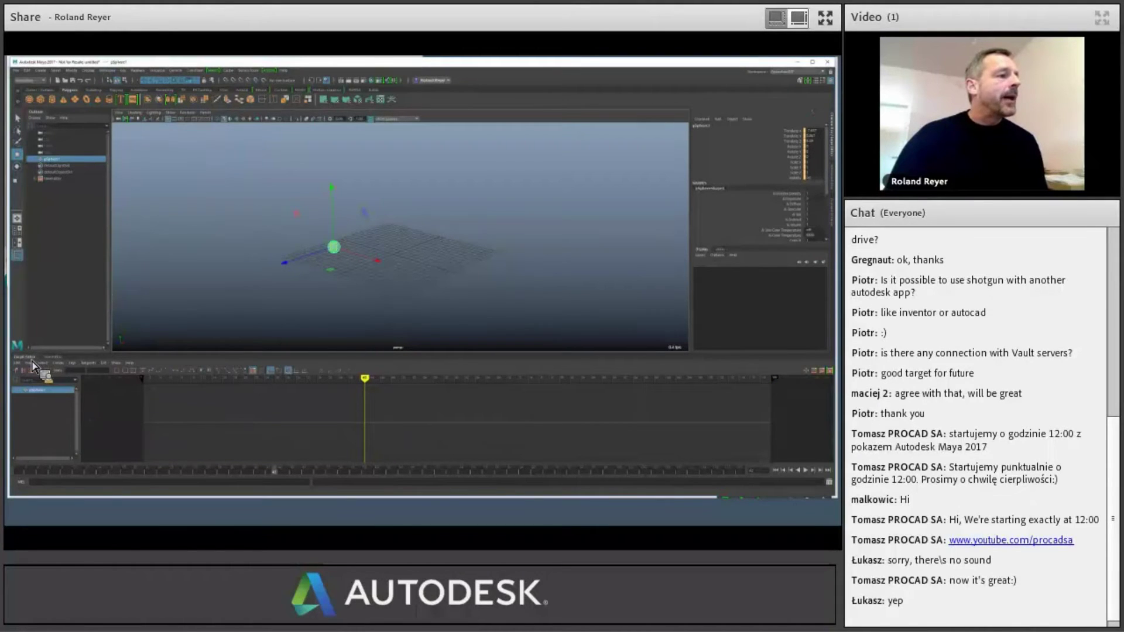
drag(33, 359, 156, 262)
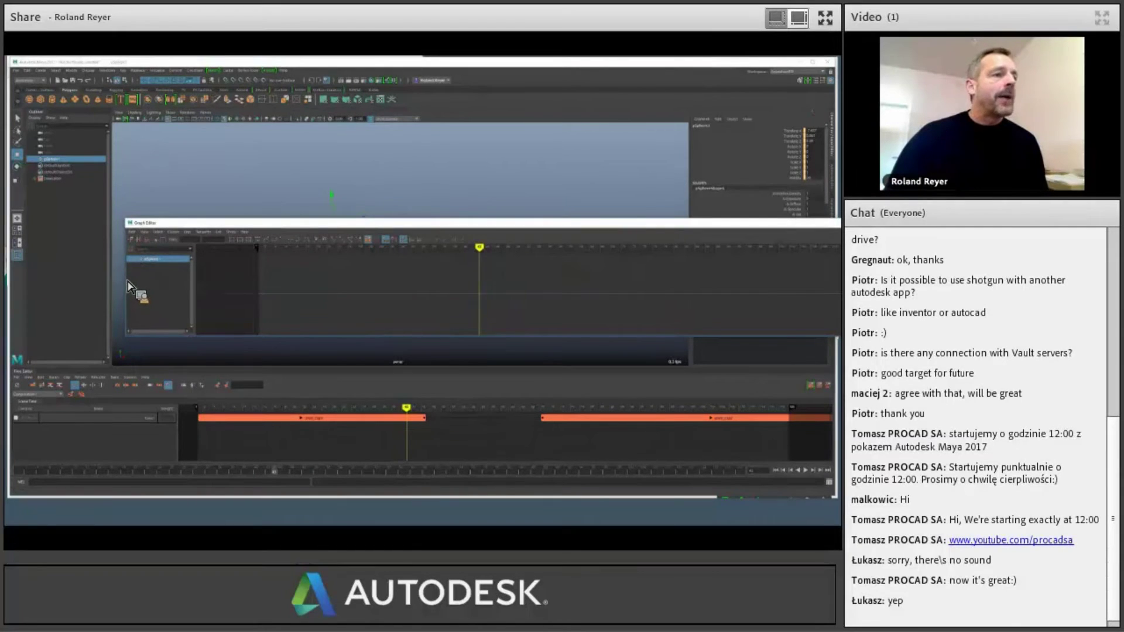
drag(128, 282, 533, 212)
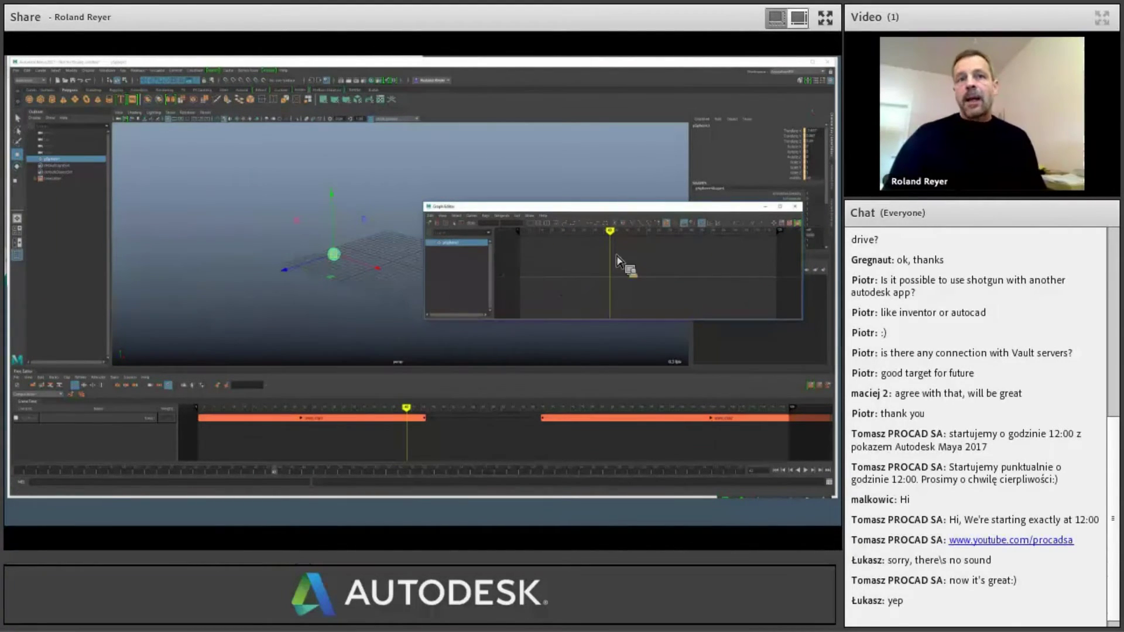
drag(755, 218, 839, 433)
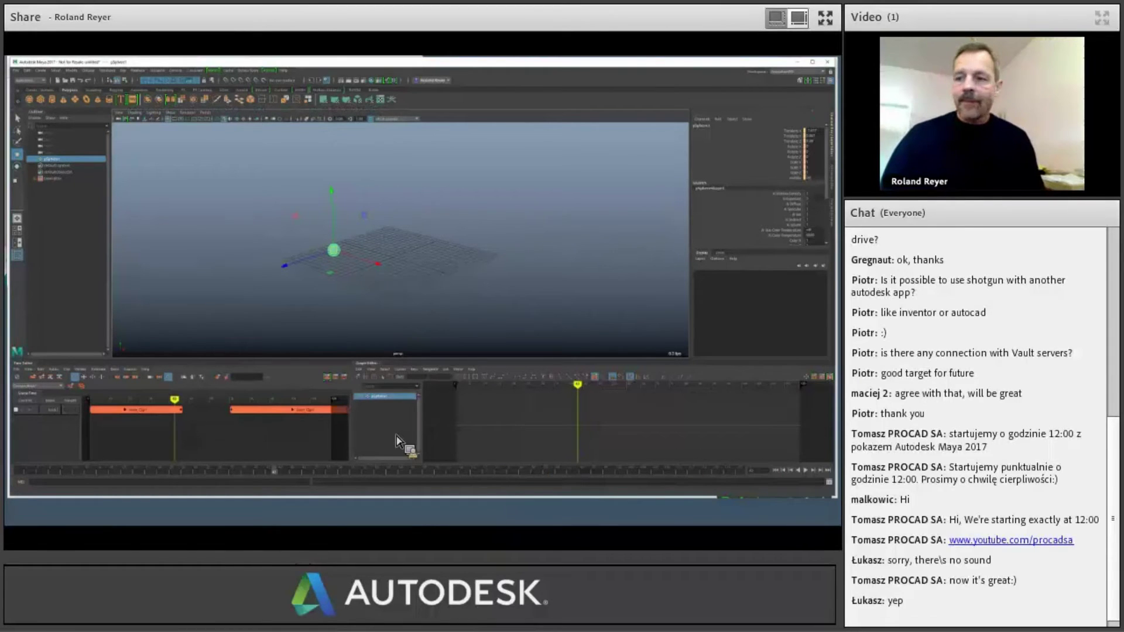
- Widen the Time Editor beside the Graph Editor and load anim_Clip1's curves
drag(345, 437, 410, 449)
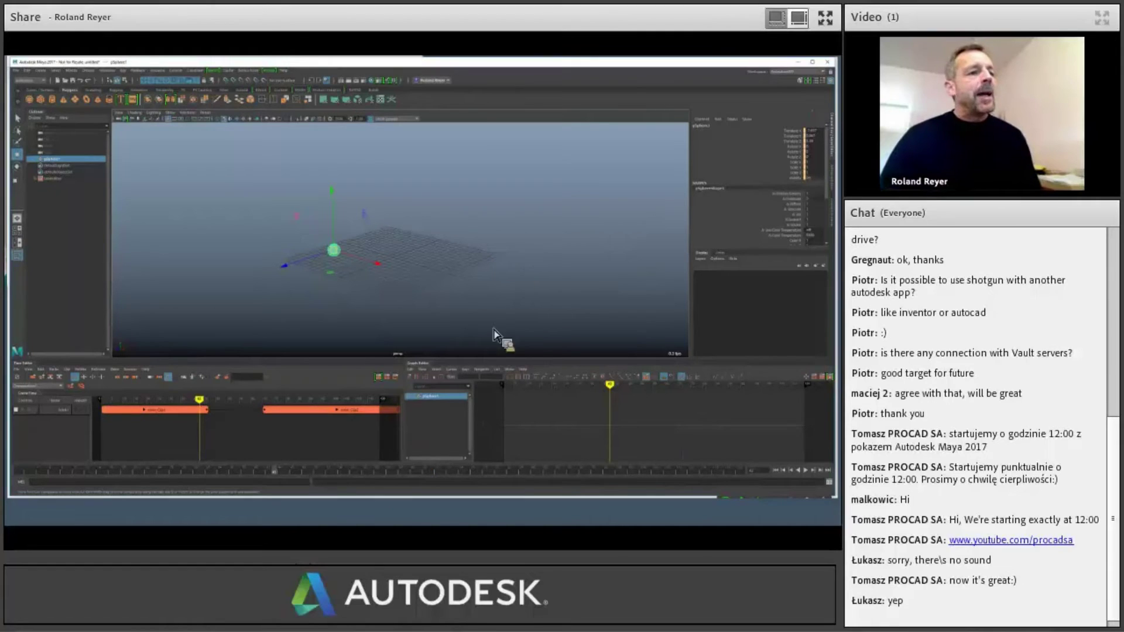
drag(468, 388, 451, 381)
drag(399, 304, 374, 302)
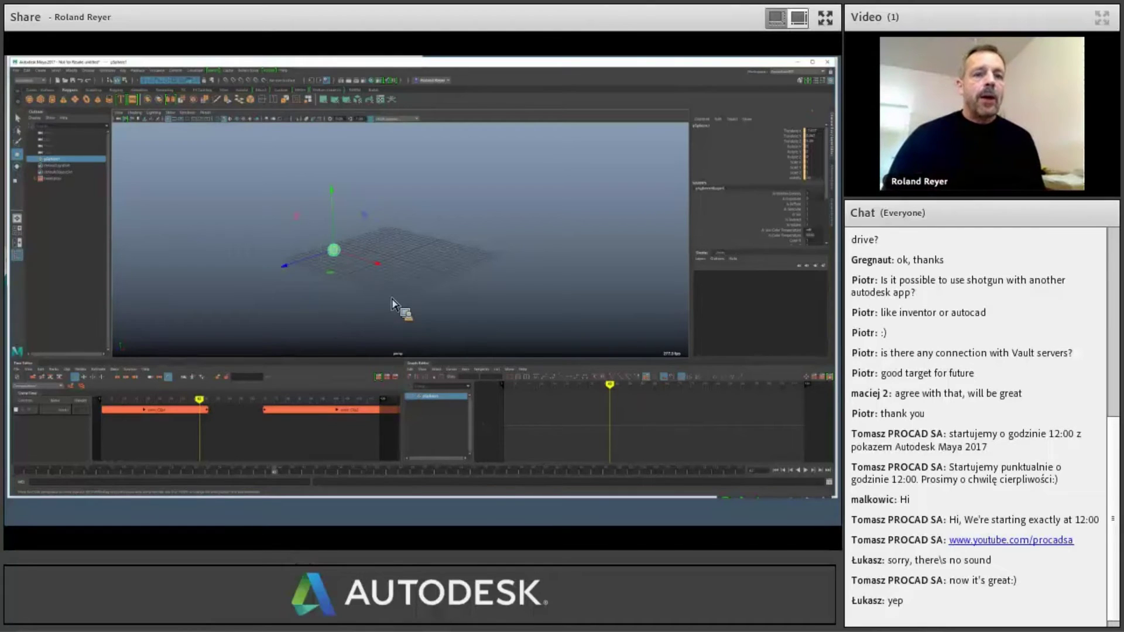
drag(609, 403, 135, 423)
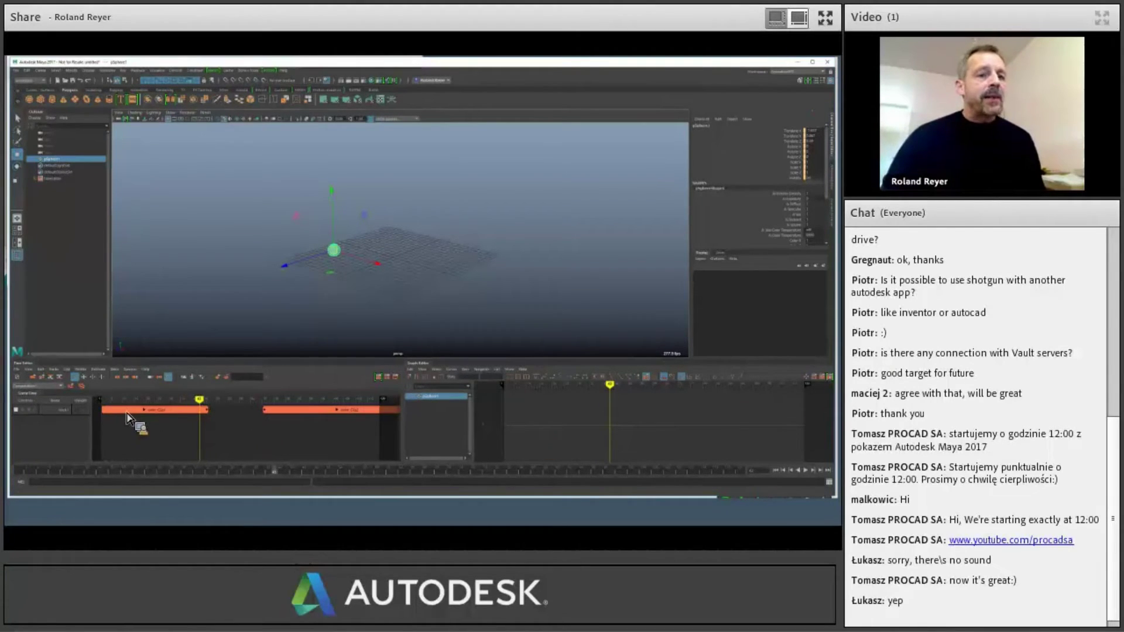
click(127, 416)
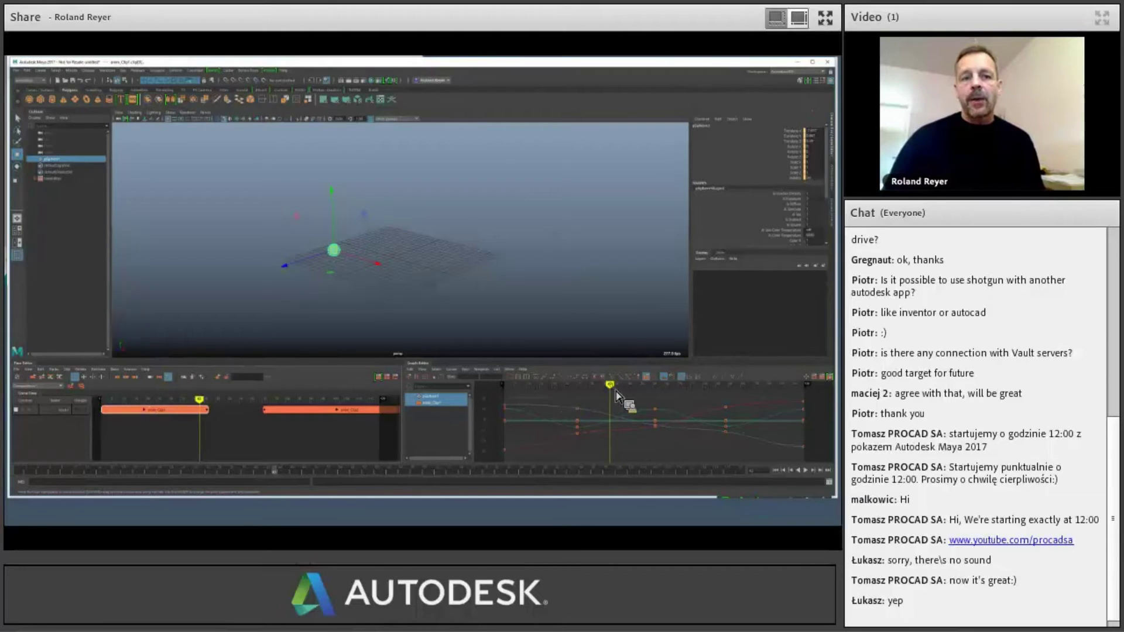
- Scrub and play through both clips, viewing the second clip's curves
drag(612, 389, 635, 389)
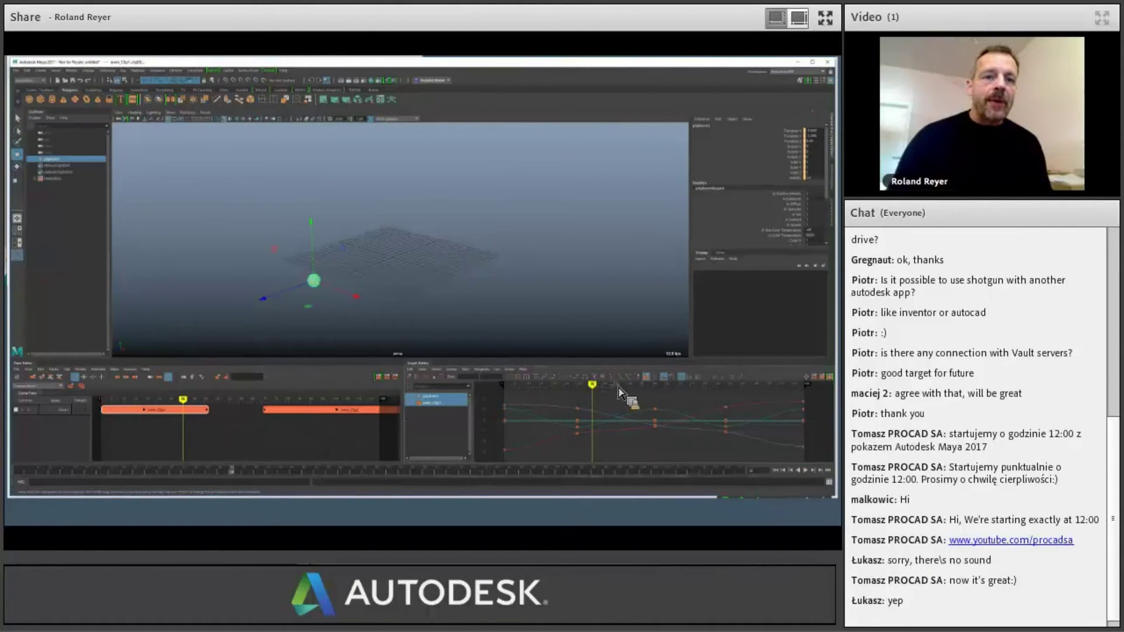
key(alt+v)
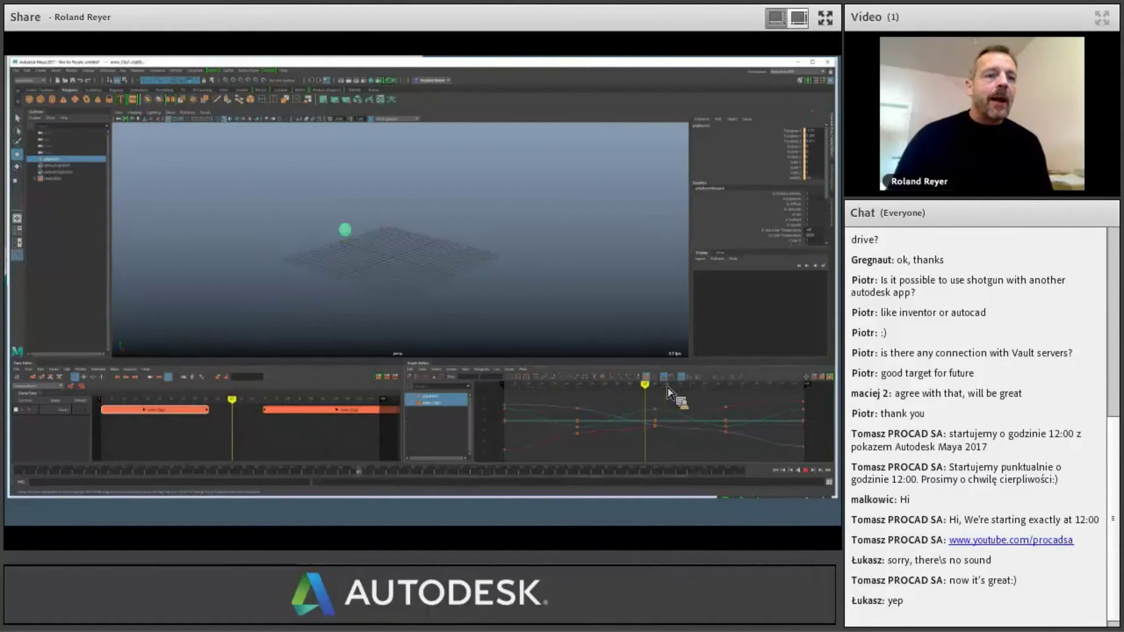
click(311, 412)
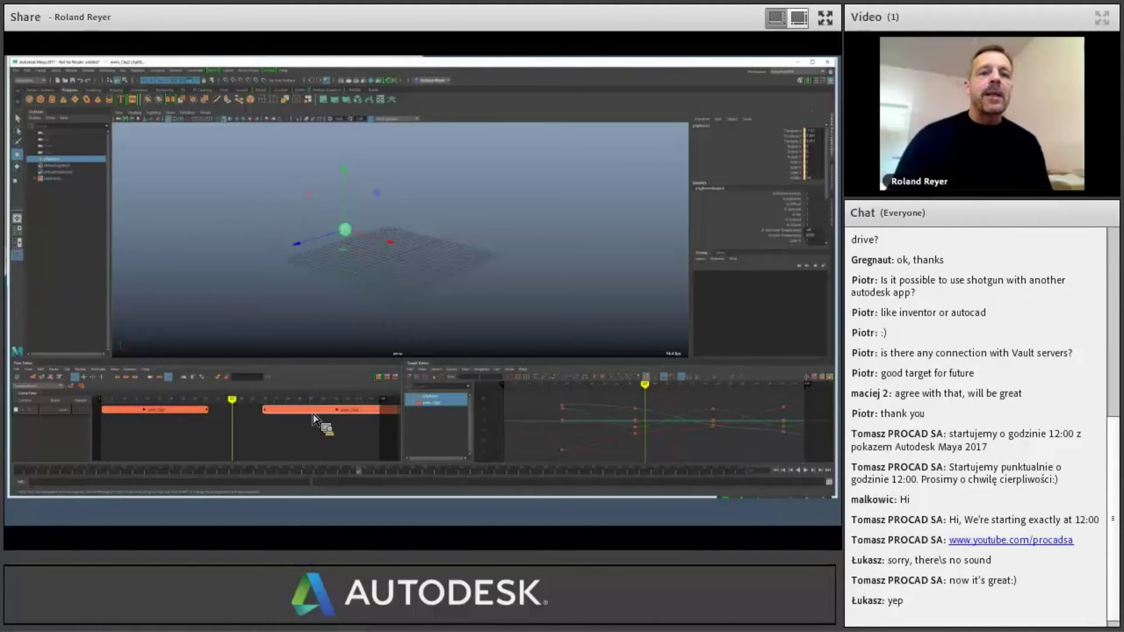
mouse_move(650, 391)
mouse_down()
mouse_move(587, 401)
mouse_move(661, 404)
mouse_up()
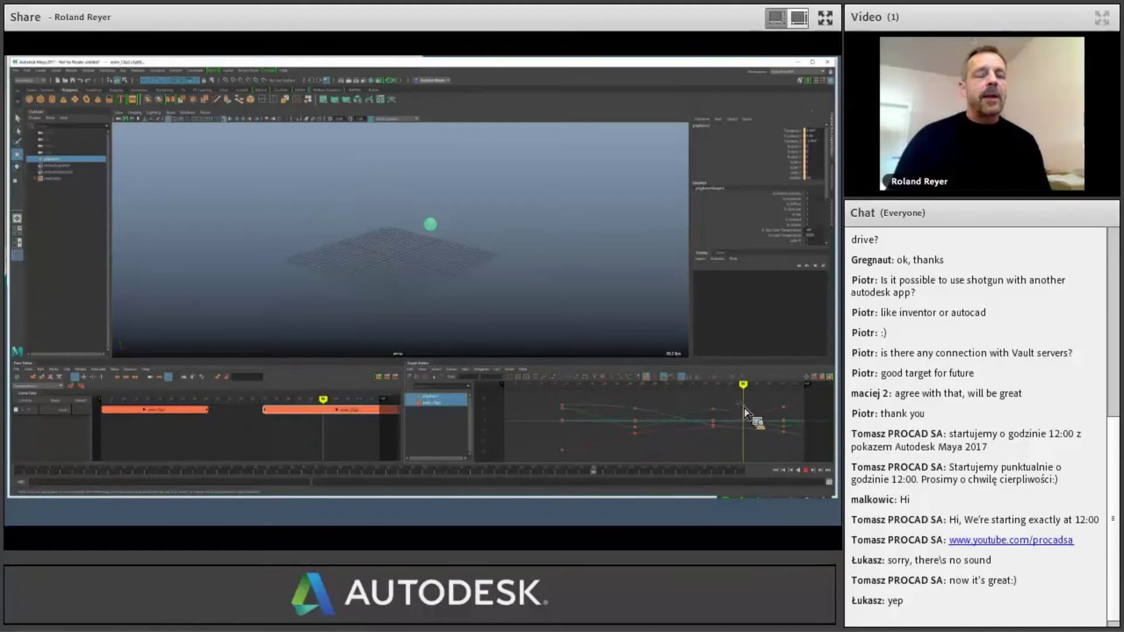
key(alt+v)
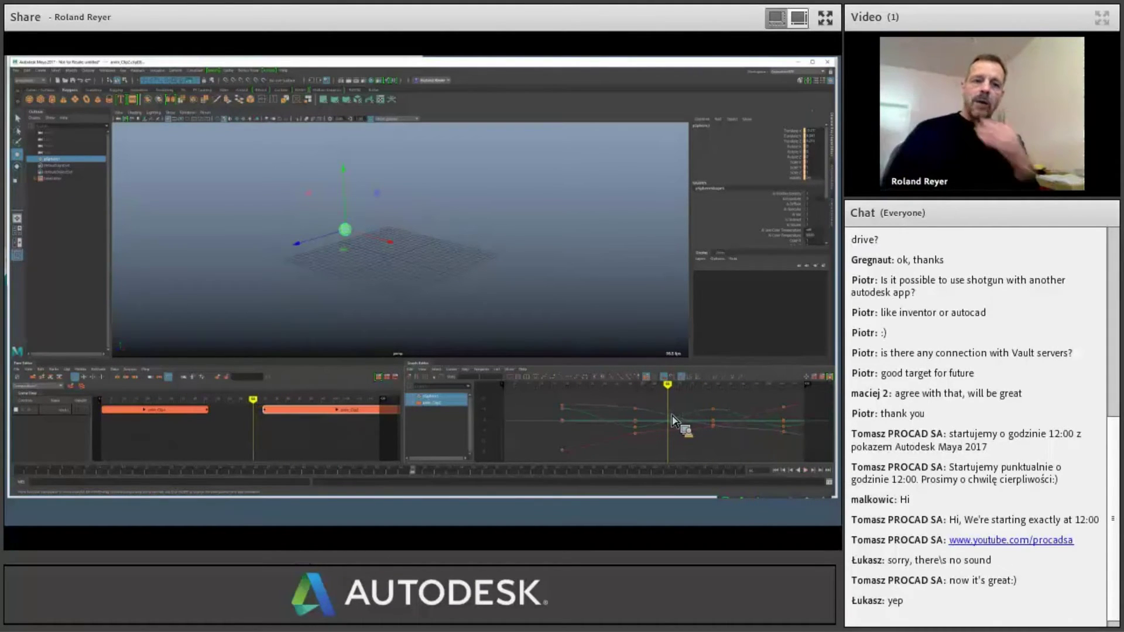
- Lower a key on anim_Clip1's curve to change the ball's motion
click(202, 410)
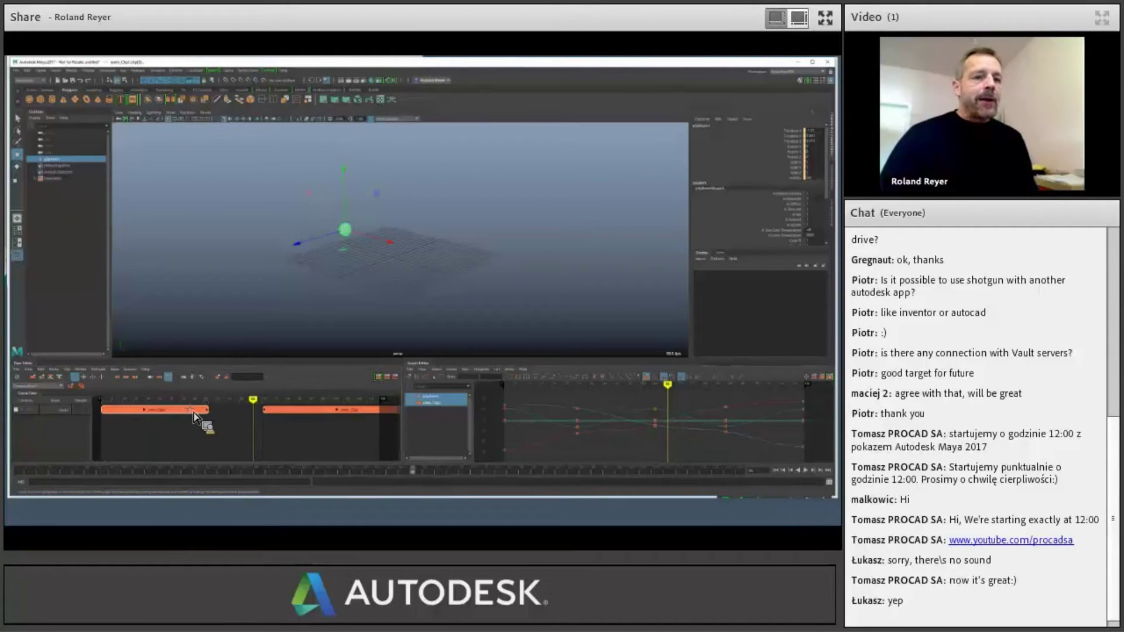
click(579, 409)
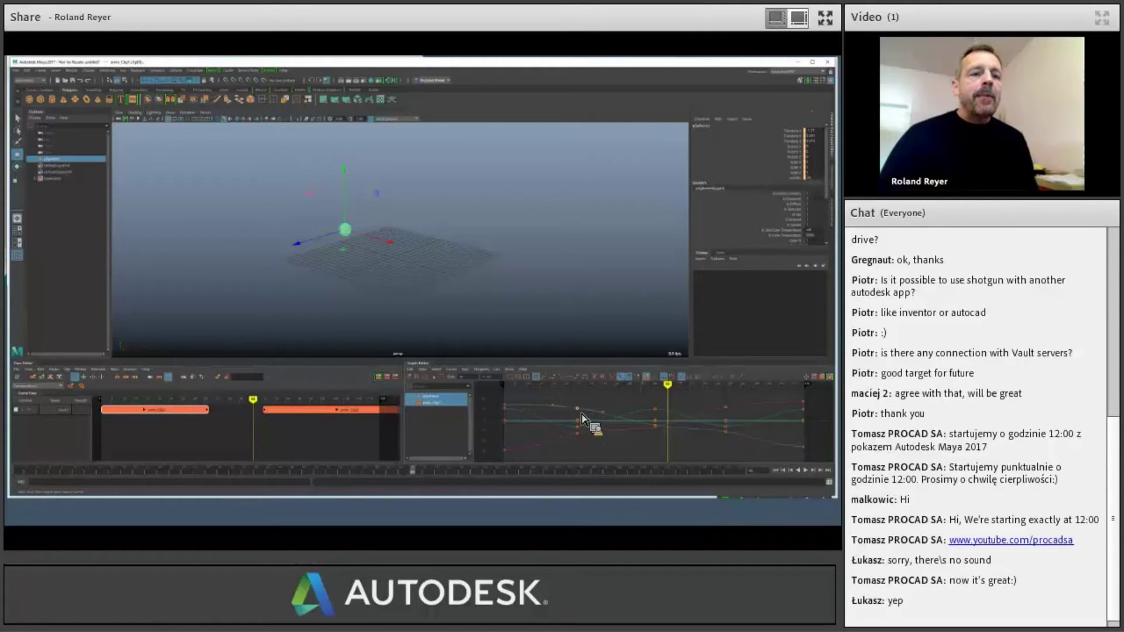
drag(572, 418, 561, 456)
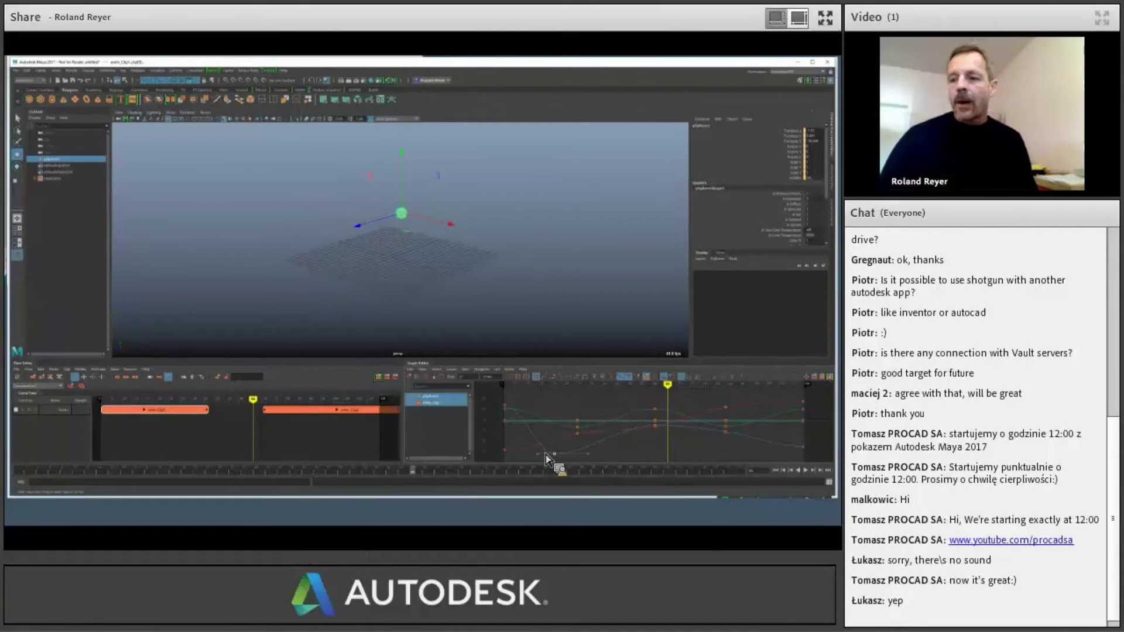
- Inspect a key on anim_Clip2's lower curve, then return to anim_Clip1
click(307, 417)
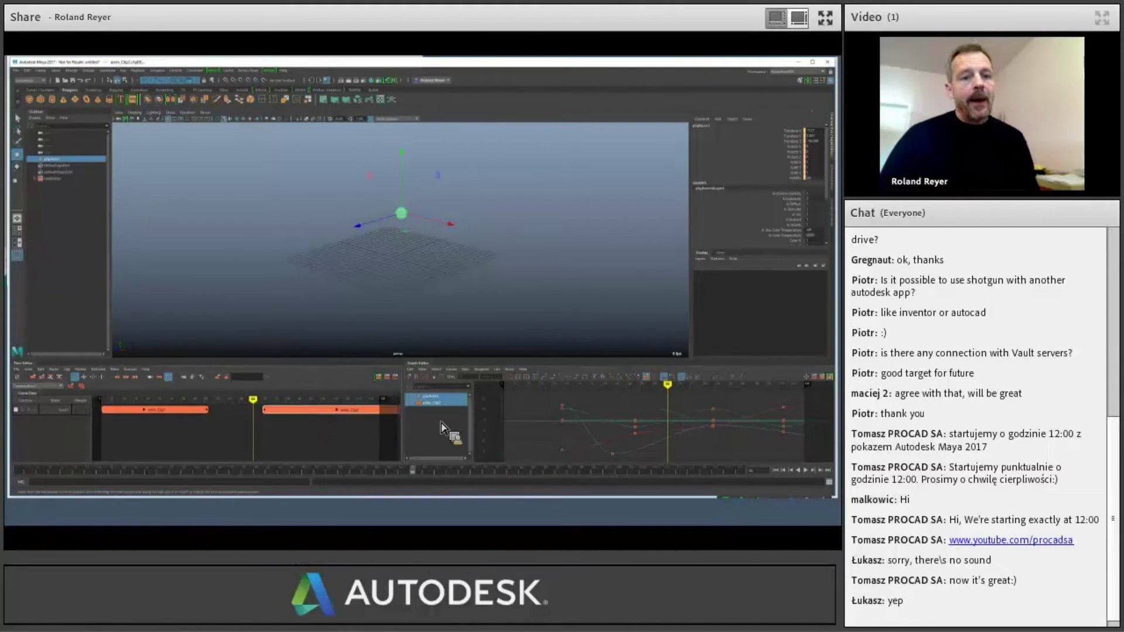
click(617, 457)
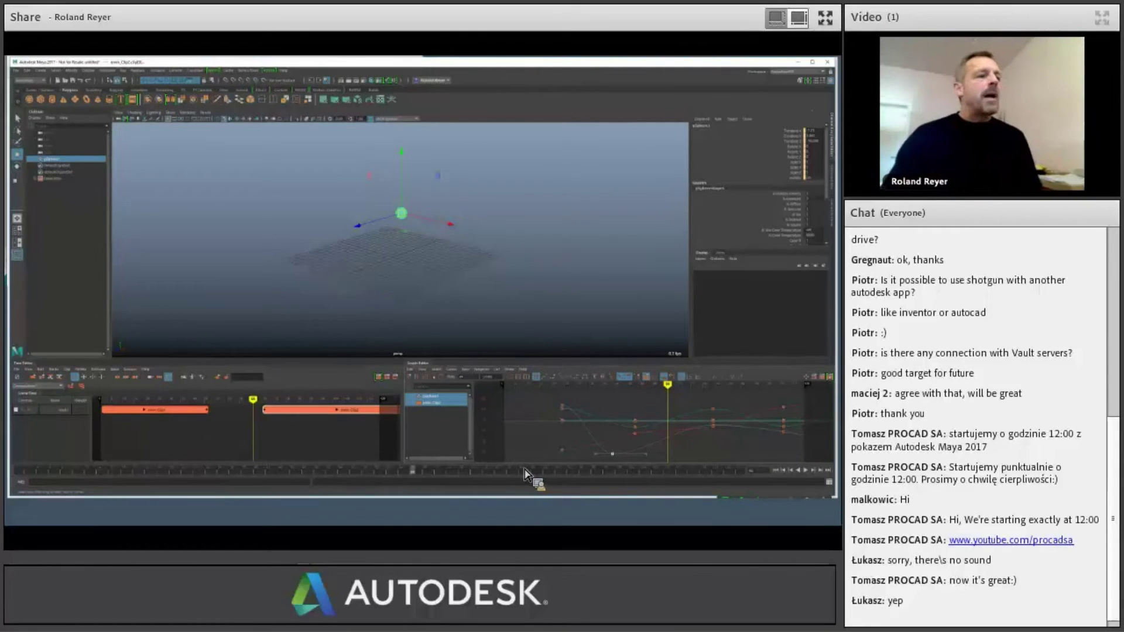
click(190, 411)
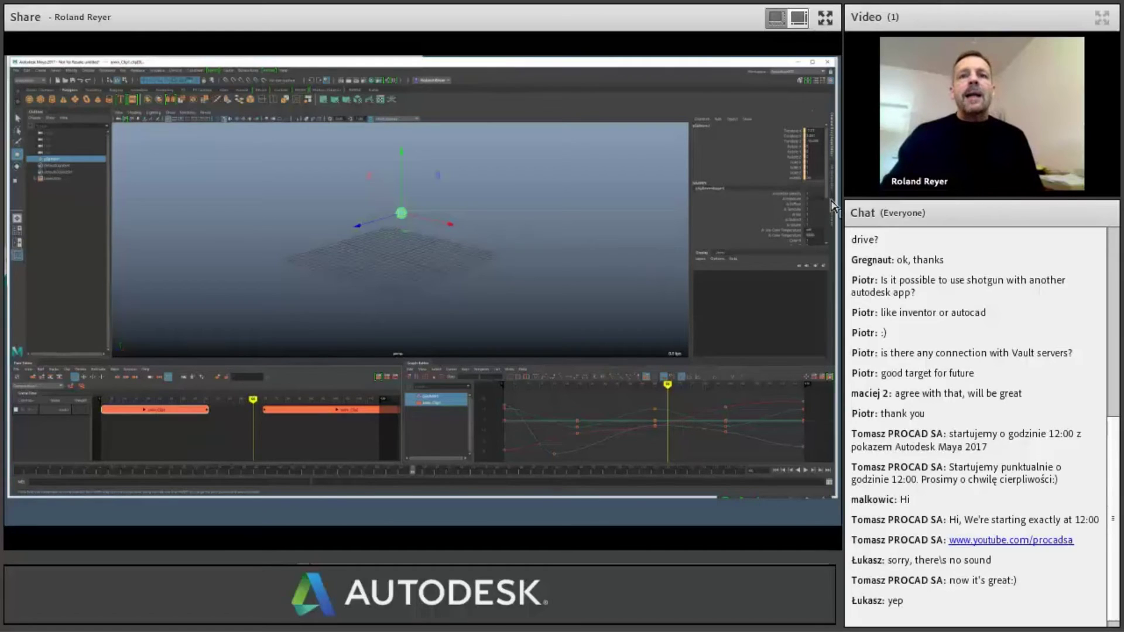
- Check anim_Clip1's Clip Duration in the Attribute Editor and drag its end to lengthen it
click(832, 175)
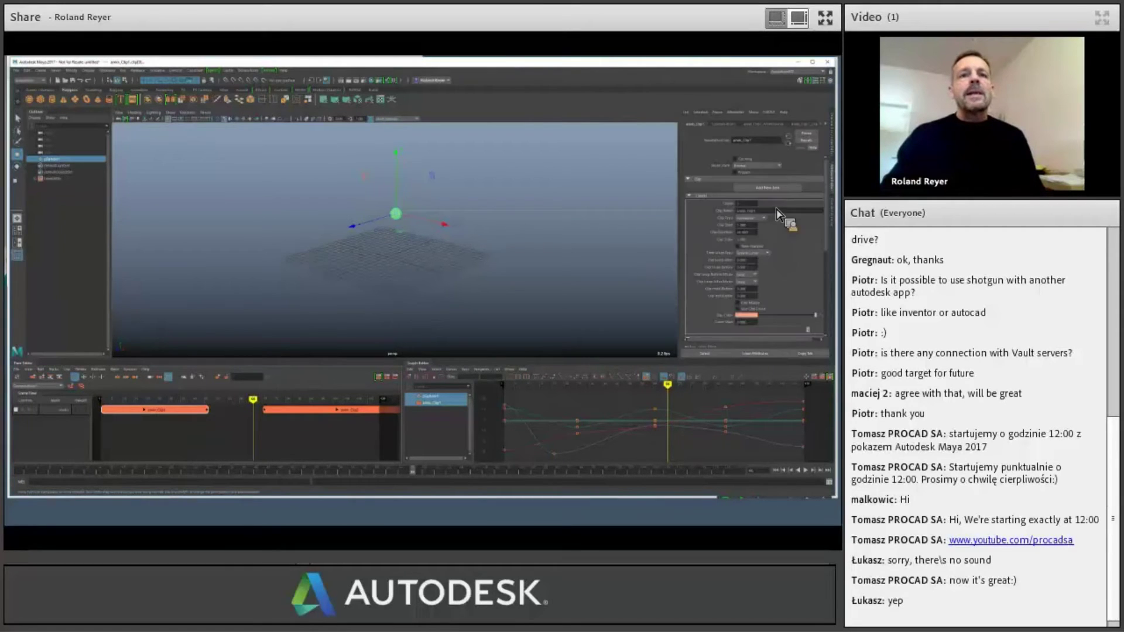
double_click(747, 232)
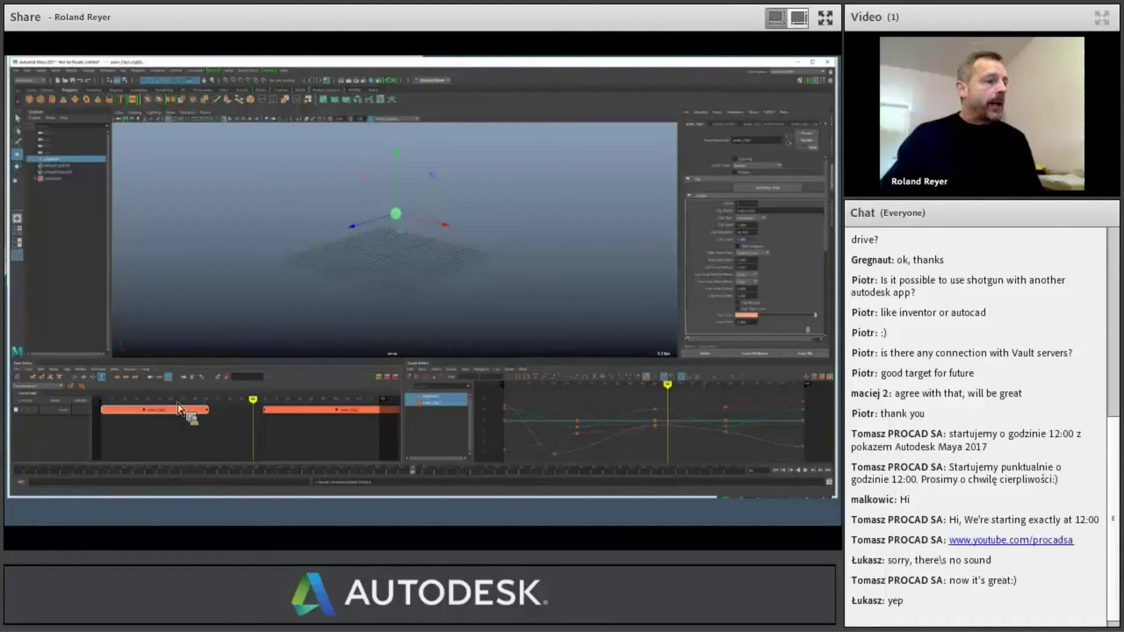
mouse_move(221, 420)
mouse_down()
mouse_move(243, 414)
mouse_move(254, 456)
mouse_move(234, 415)
mouse_move(213, 415)
mouse_up()
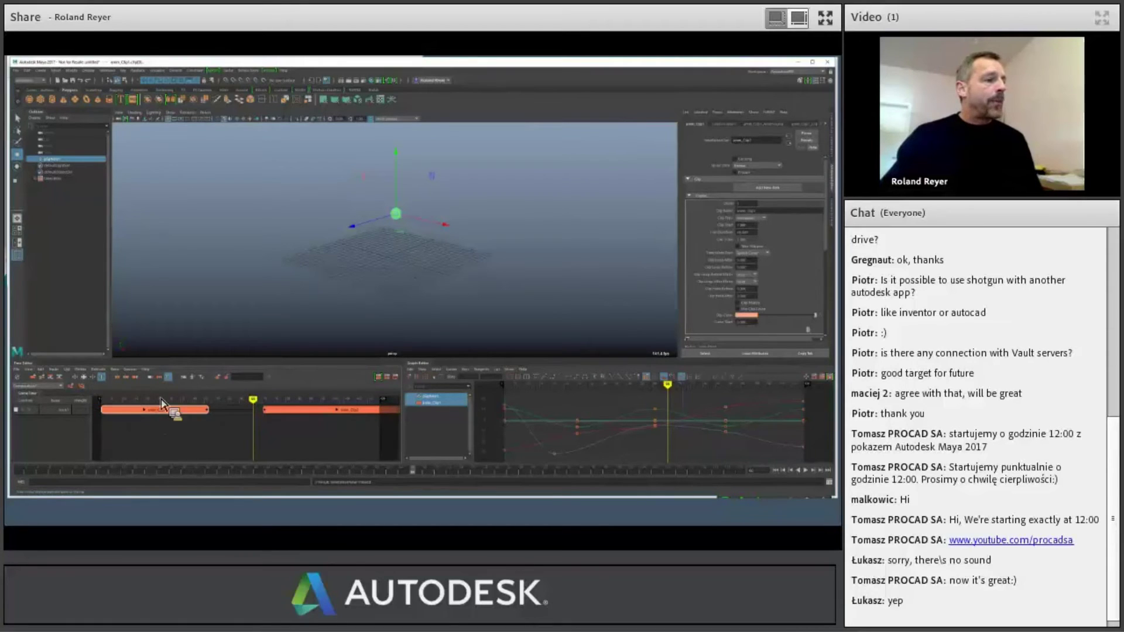
- Change the clip edge-editing mode and extend the first clip further
mouse_move(213, 415)
mouse_down()
mouse_move(247, 420)
mouse_move(215, 414)
mouse_up()
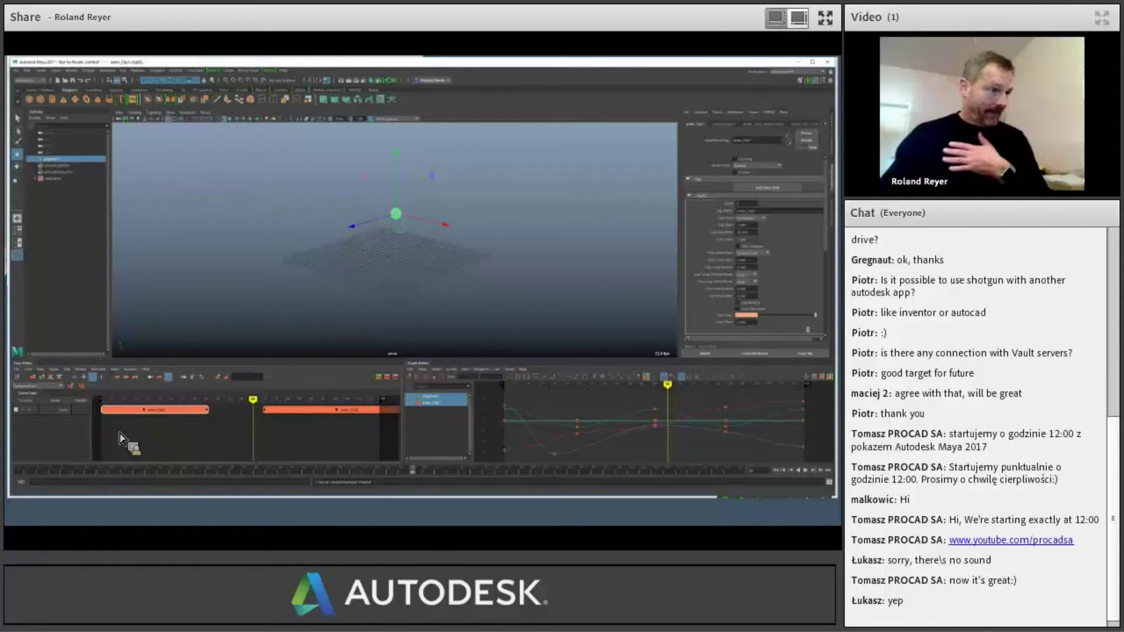
click(85, 378)
drag(131, 401, 255, 449)
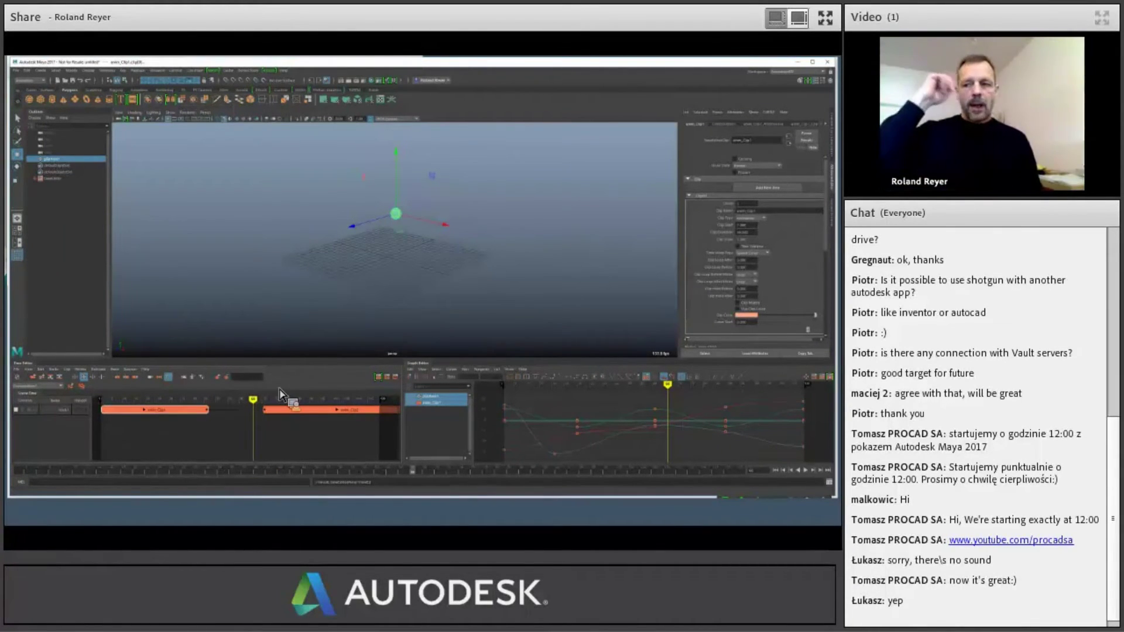
- Close the docked Graph Editor and open the astronaut scene from recent files
right_click(419, 364)
click(451, 388)
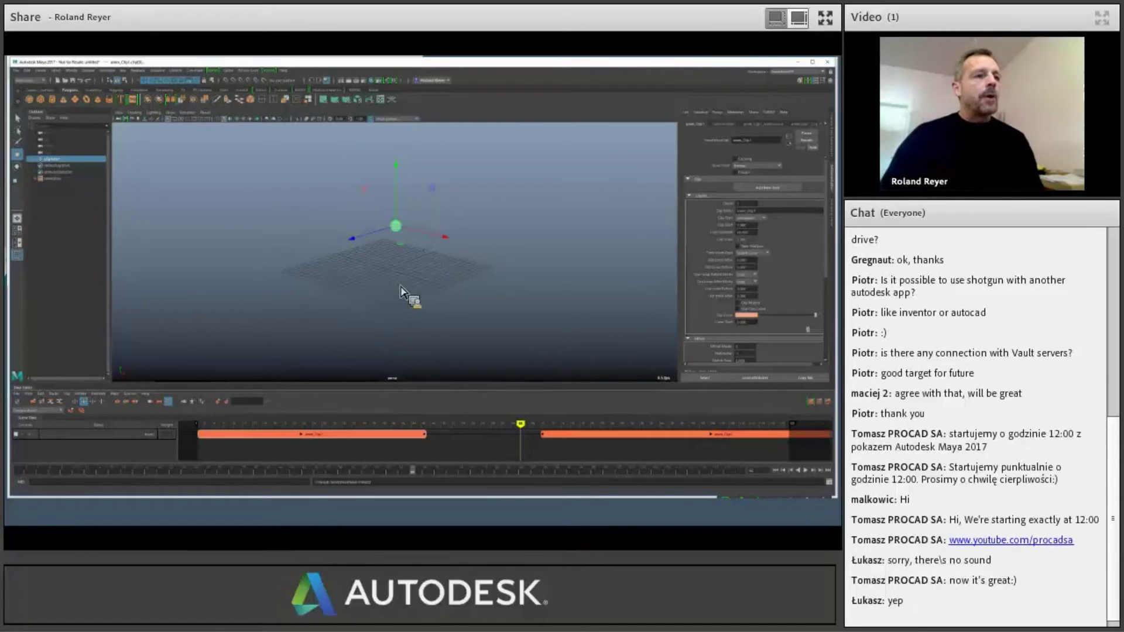
key(ctrl+o)
click(251, 202)
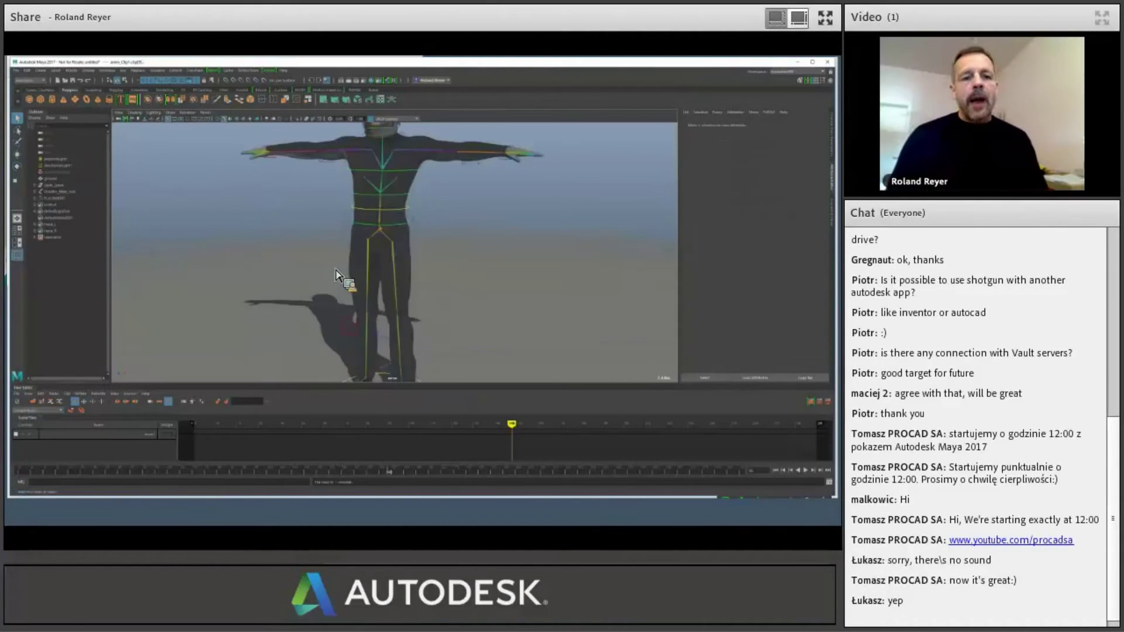
- Zoom, pan and orbit to frame the whole astronaut, moving the current time earlier
scroll(358, 275, down, 5)
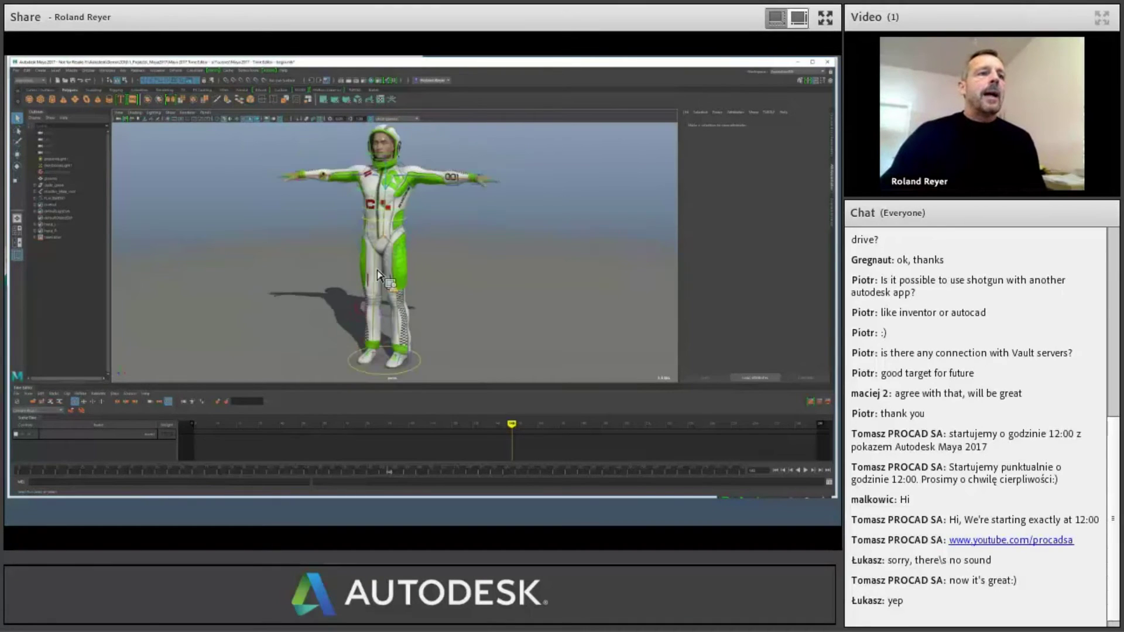
alt+drag(457, 325, 444, 332)
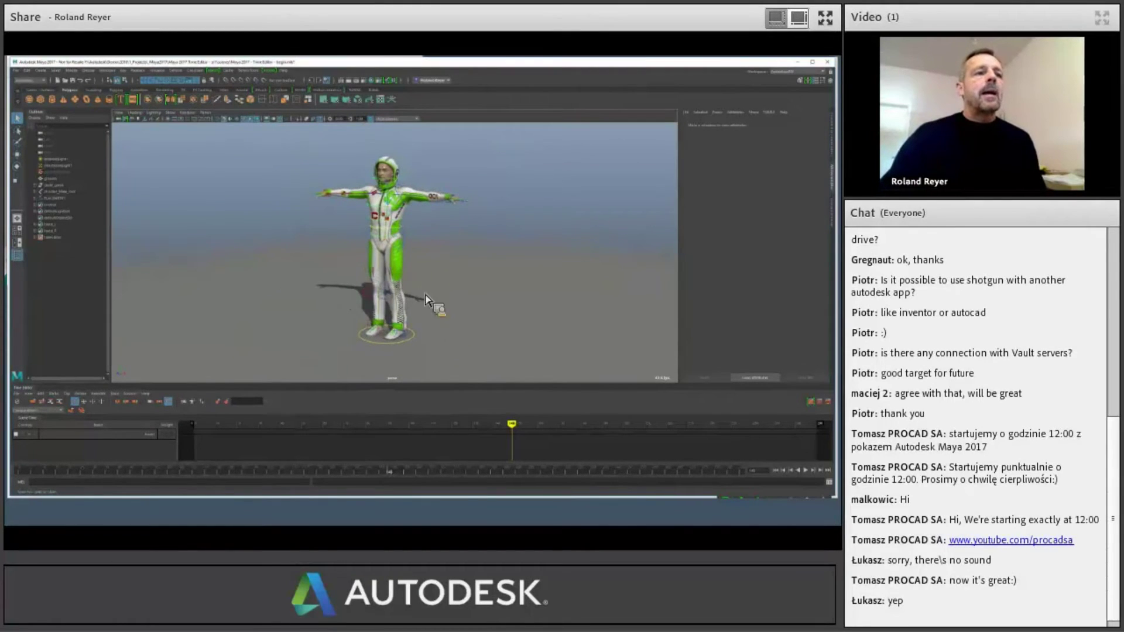
drag(227, 425, 314, 435)
alt+middle_drag(442, 329, 447, 319)
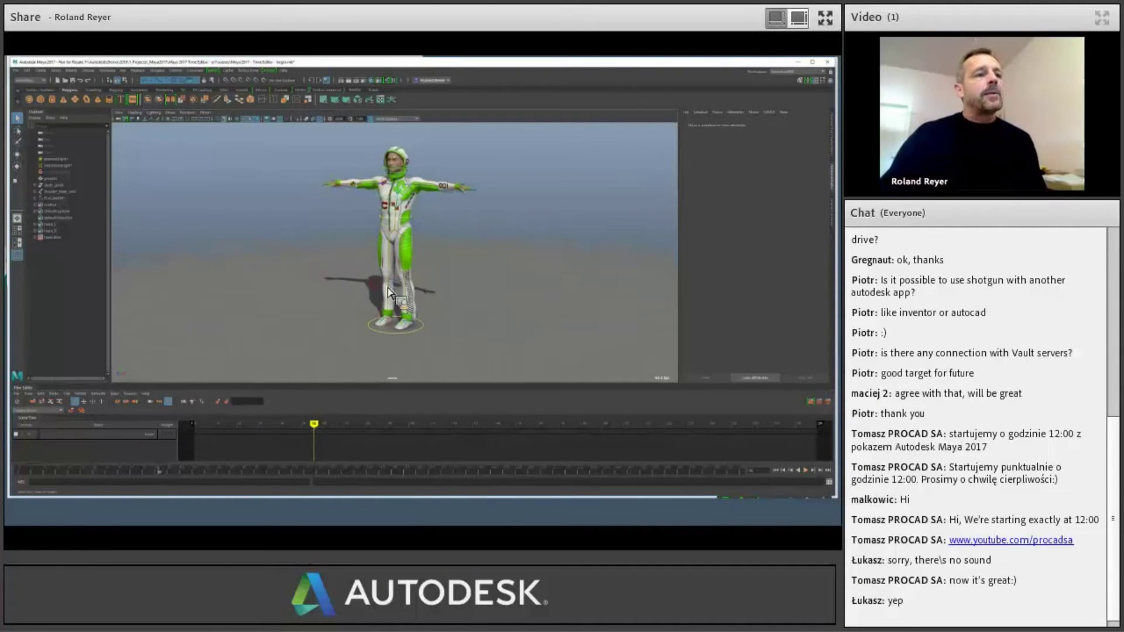
alt+drag(411, 340, 405, 292)
- Select the astronaut's foot and spine4 controls, then make the Time Editor taller
click(387, 319)
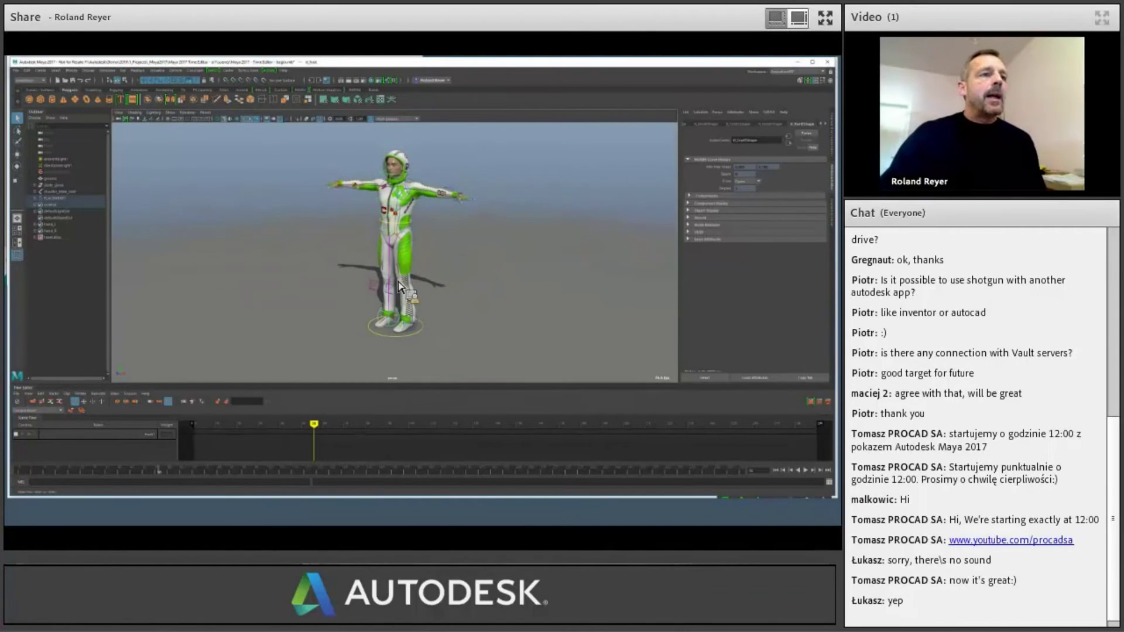
click(382, 207)
alt+drag(409, 269, 450, 326)
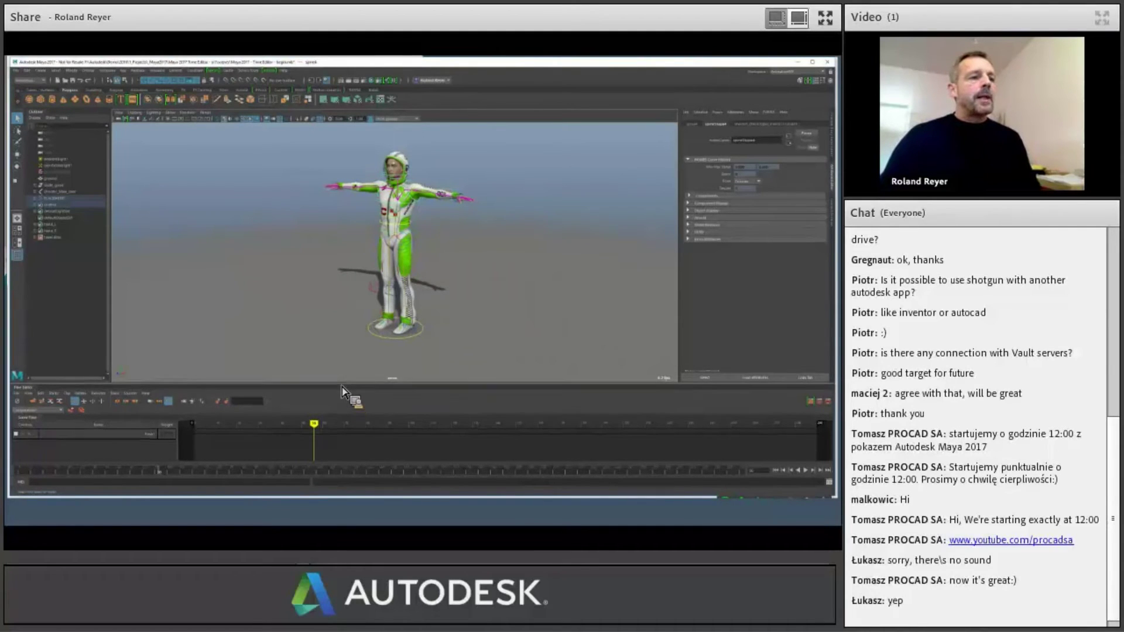
drag(341, 386, 345, 352)
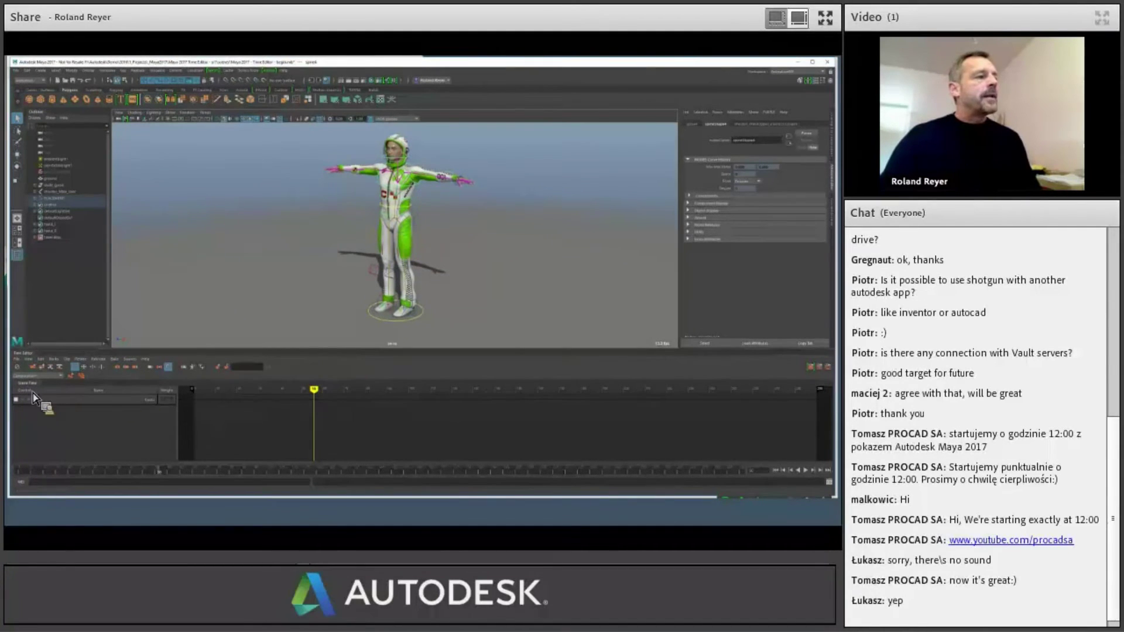
- Open and widen the Content Browser, then drag a mocap clip into the Time Editor
click(834, 216)
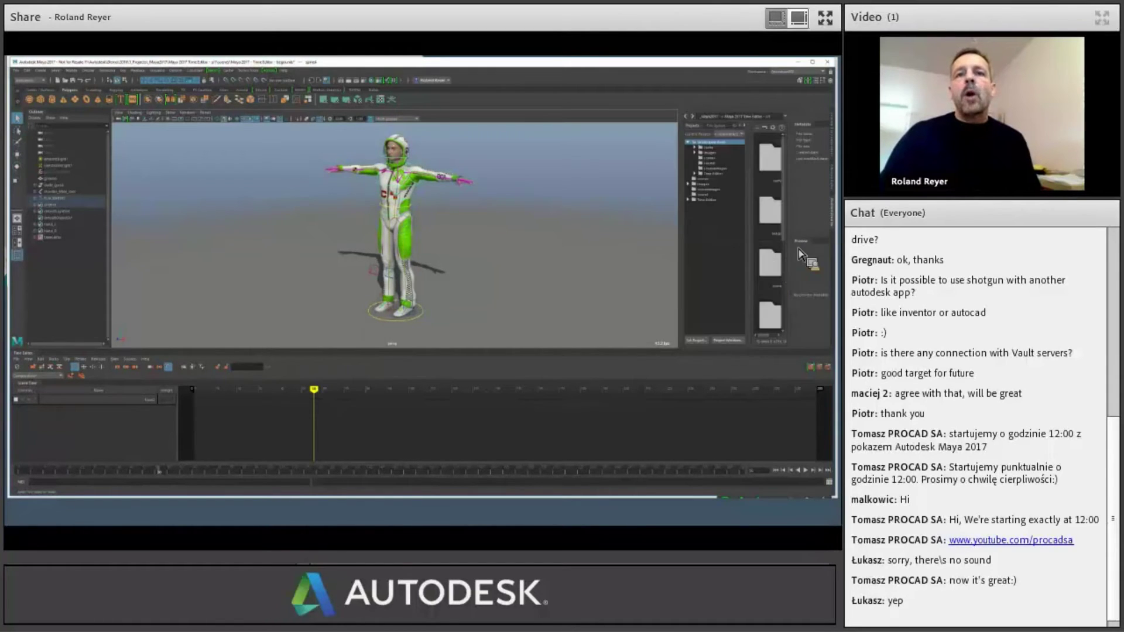
drag(684, 262, 714, 230)
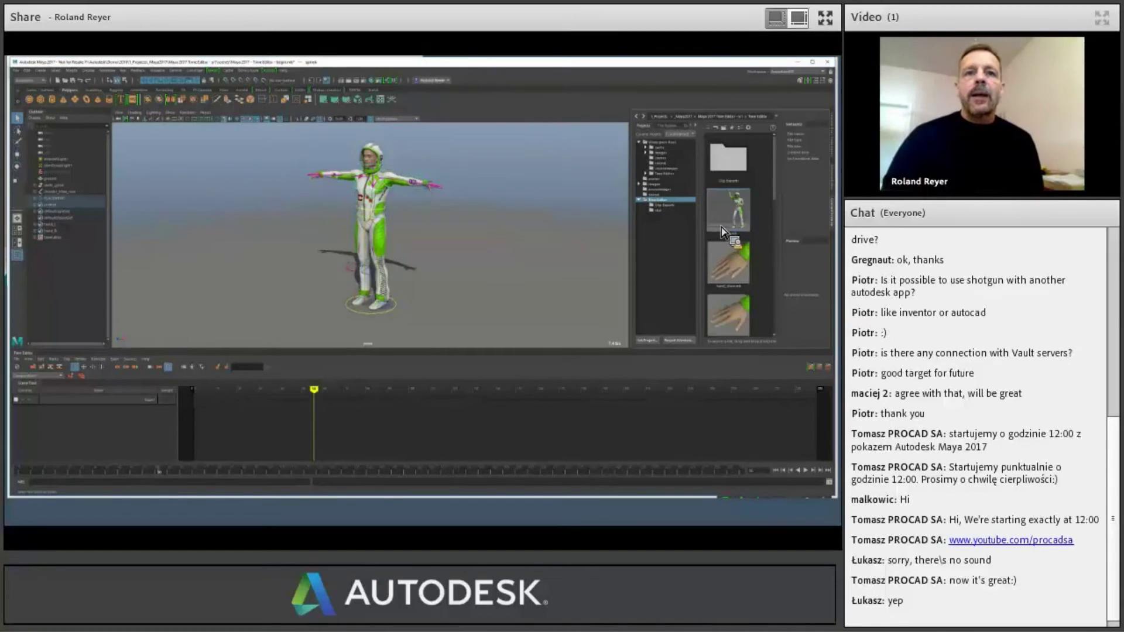
mouse_move(733, 221)
mouse_down()
mouse_move(552, 341)
mouse_move(210, 407)
mouse_move(230, 402)
mouse_move(220, 400)
mouse_up()
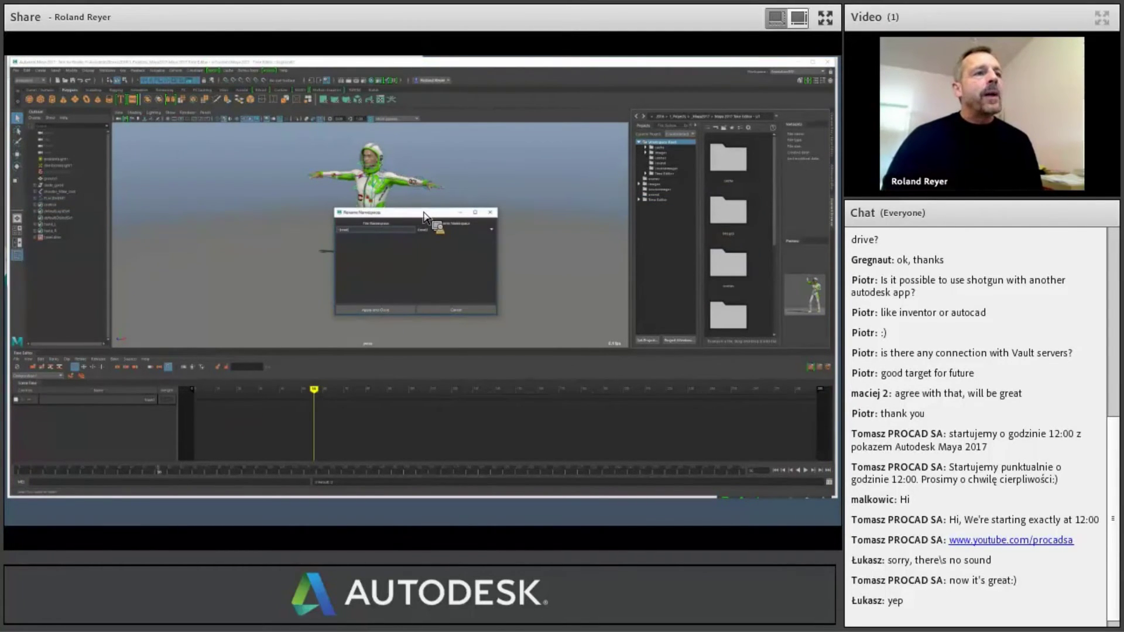
- Accept the Rename Namespace dialog with Apply and Close to add the orange mocap clip
drag(425, 216, 487, 231)
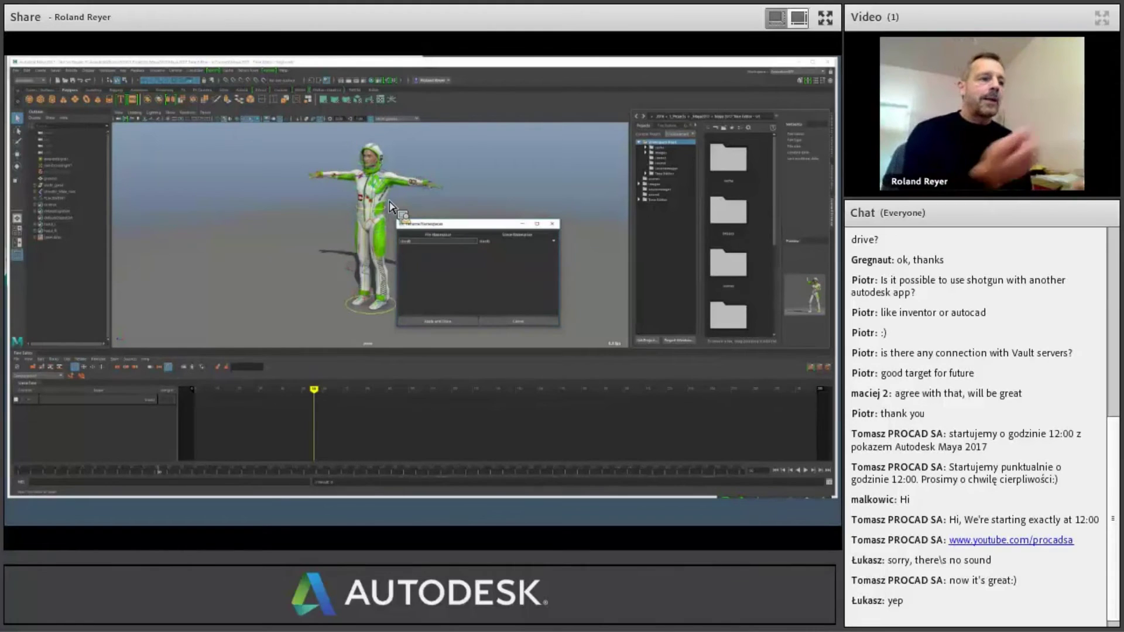
click(465, 325)
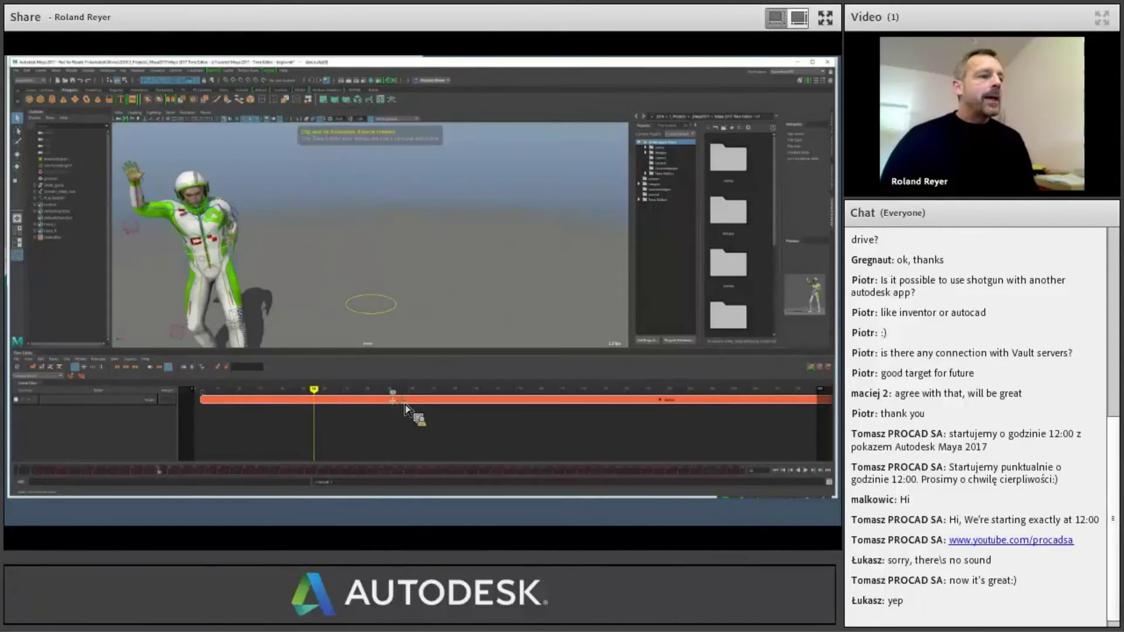
- Frame the mocap clip in the Time Editor and lengthen it to the right
key(a)
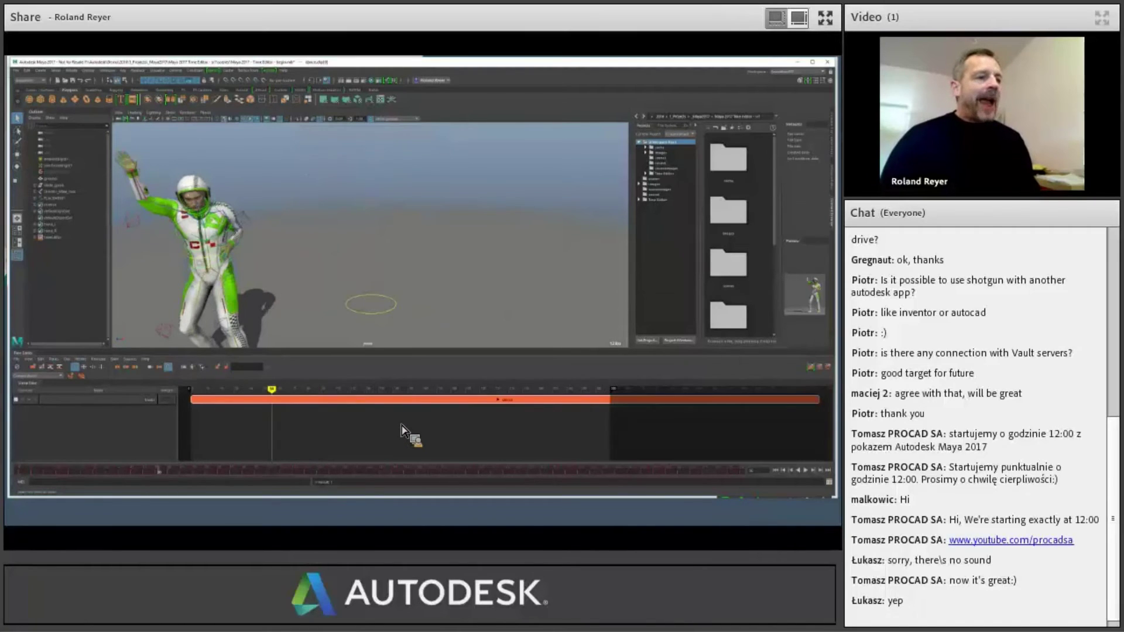
drag(625, 403, 824, 404)
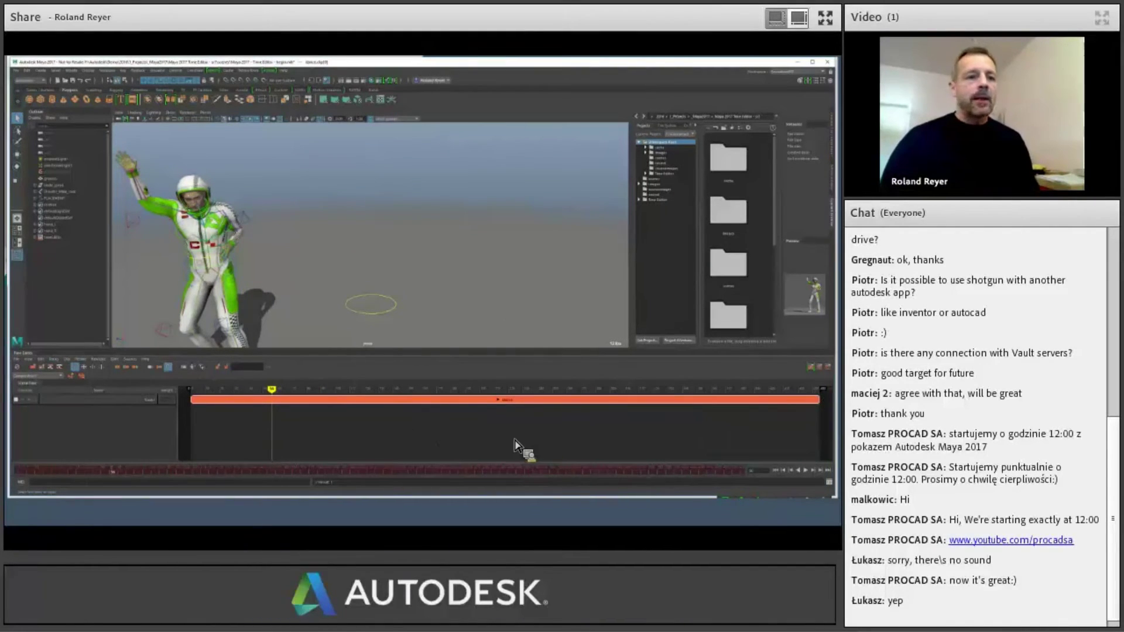
key(a)
- Pull the camera back and scrub to the astronaut's low, arm-outstretched lunge
alt+drag(363, 289, 385, 257)
alt+right_drag(498, 287, 414, 278)
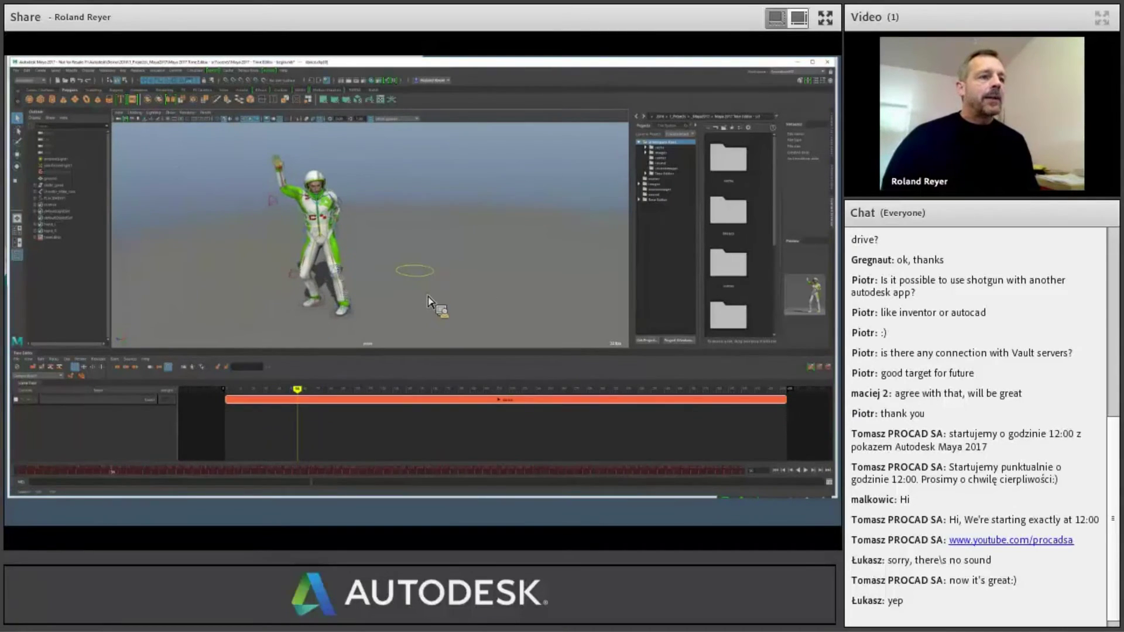
drag(302, 393, 247, 402)
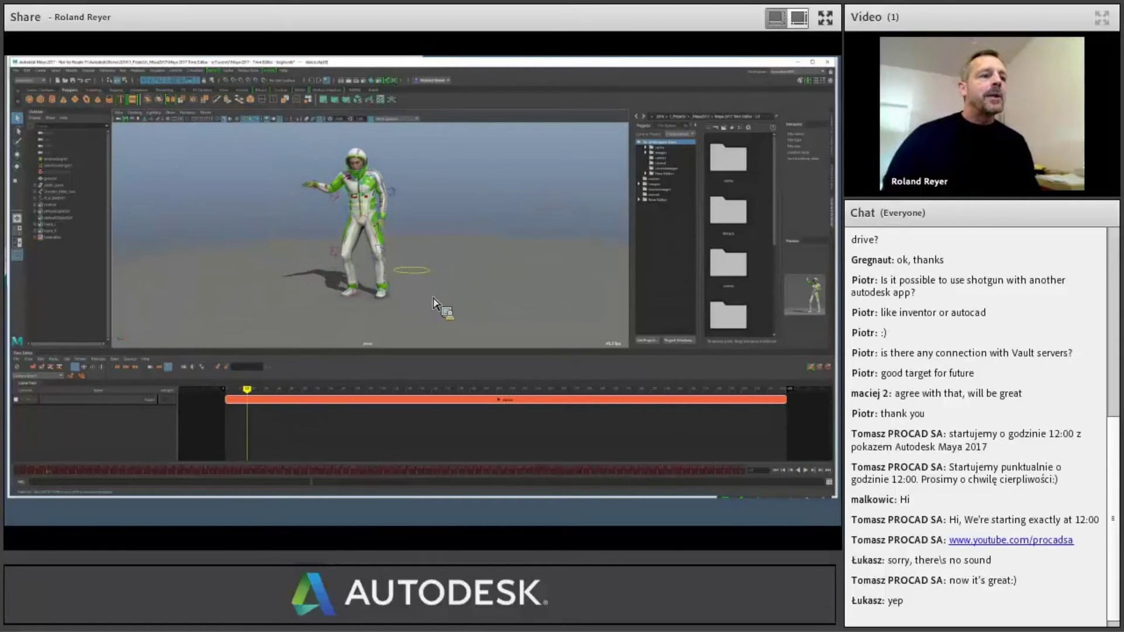
drag(248, 398, 552, 454)
alt+drag(447, 294, 466, 299)
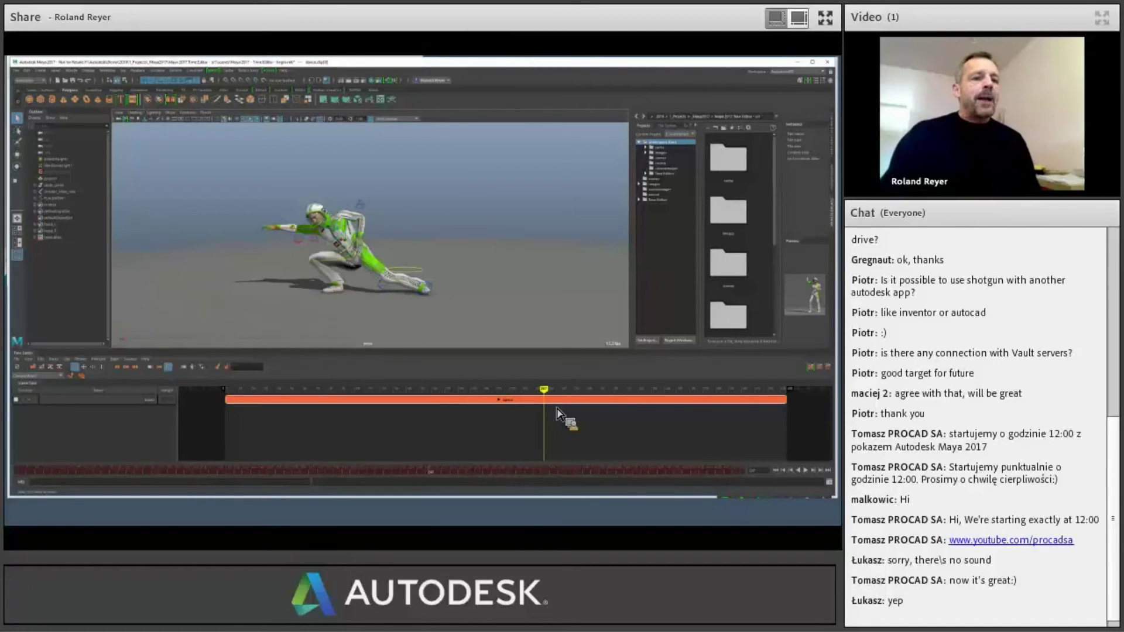
mouse_move(547, 396)
mouse_down()
mouse_move(495, 398)
mouse_move(544, 404)
mouse_up()
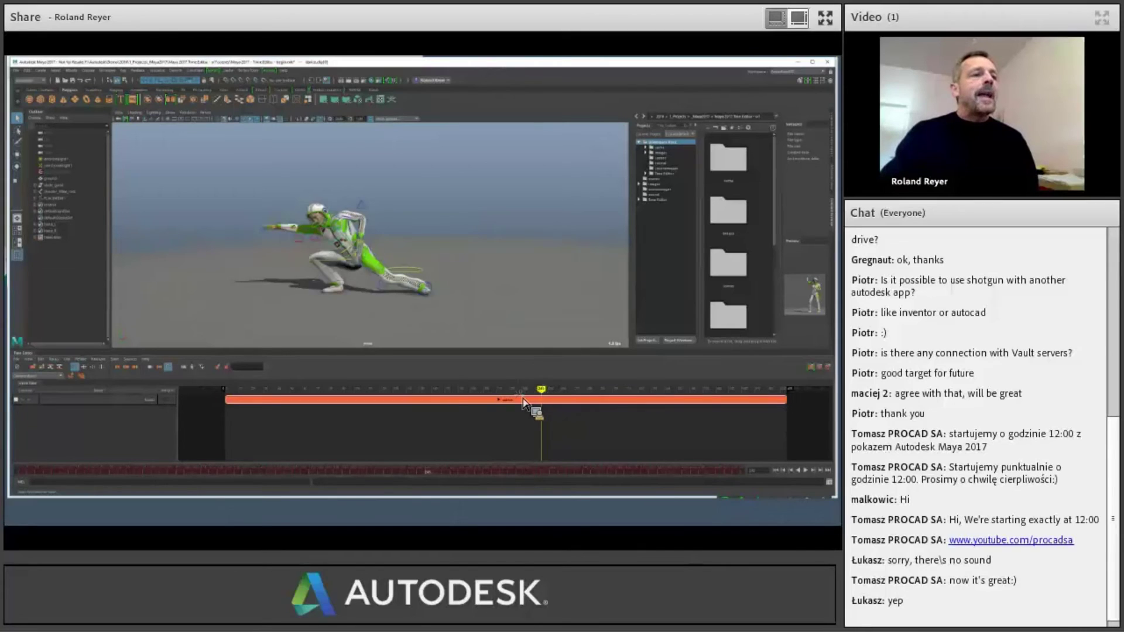
key(alt+v)
drag(405, 406, 438, 473)
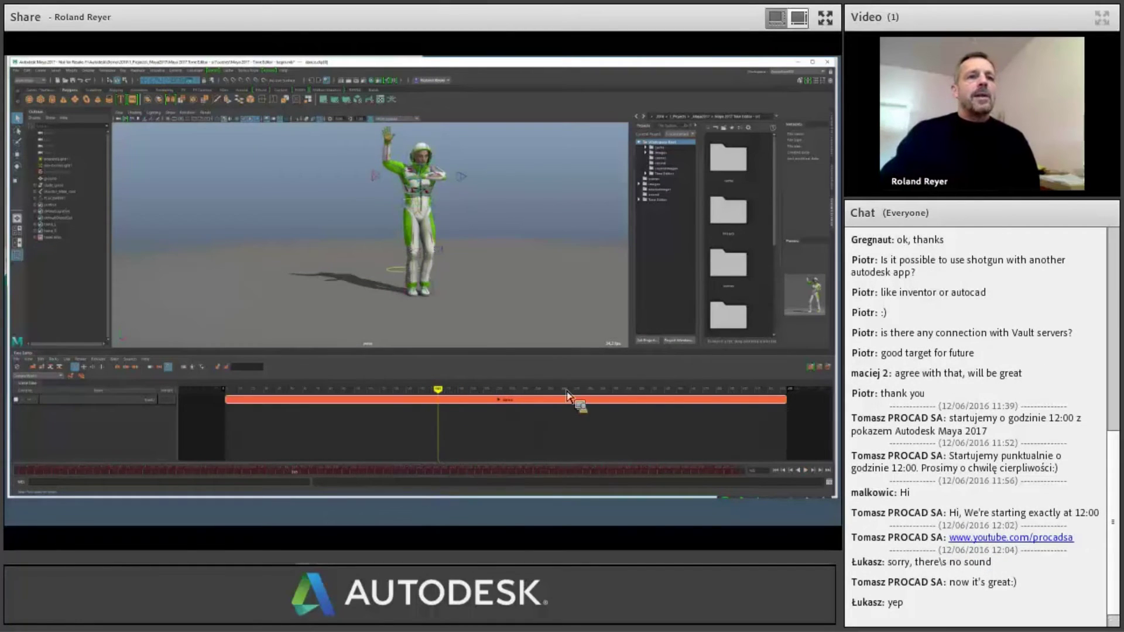
- Add the dance clip from the Time Editor folder onto a new track with Apply and Close
click(656, 200)
scroll(729, 305, down, 3)
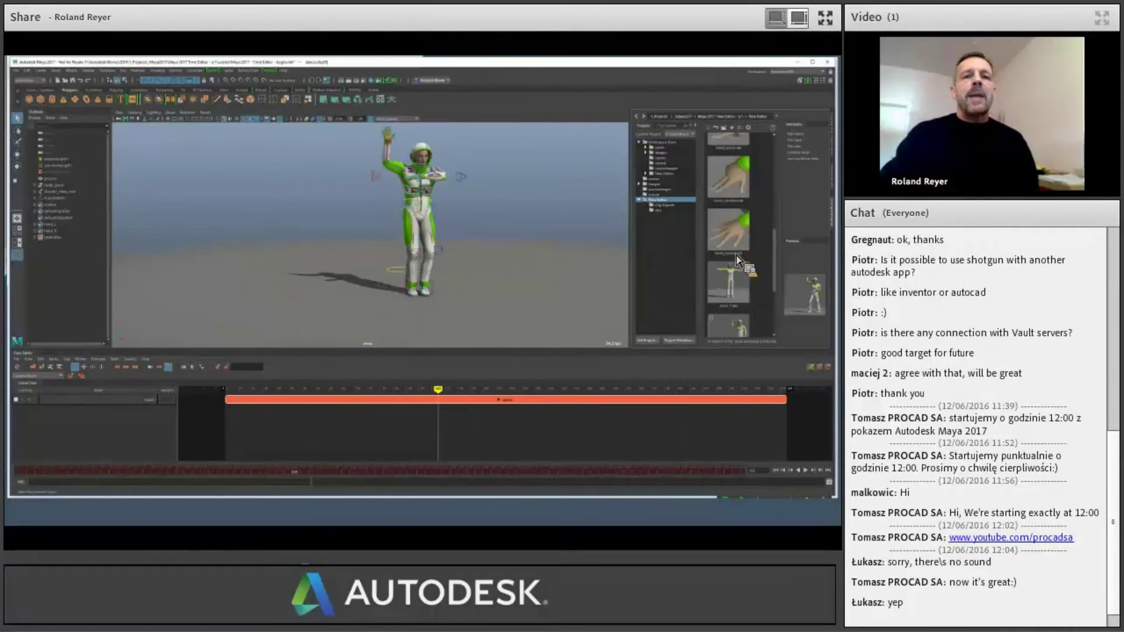
drag(775, 273, 782, 302)
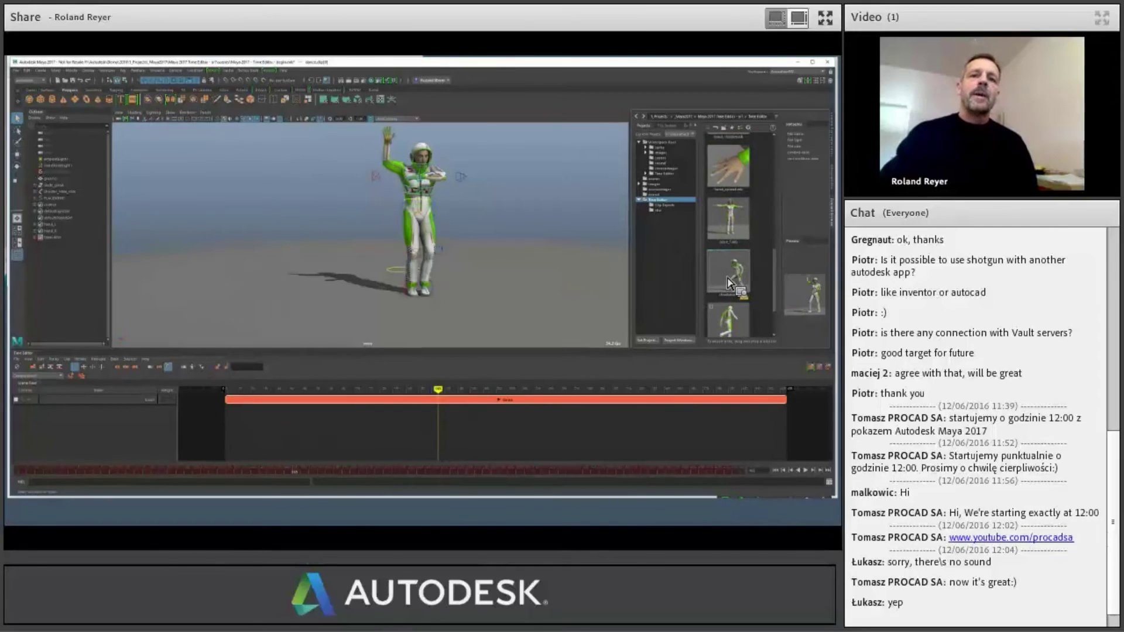
drag(728, 278, 577, 299)
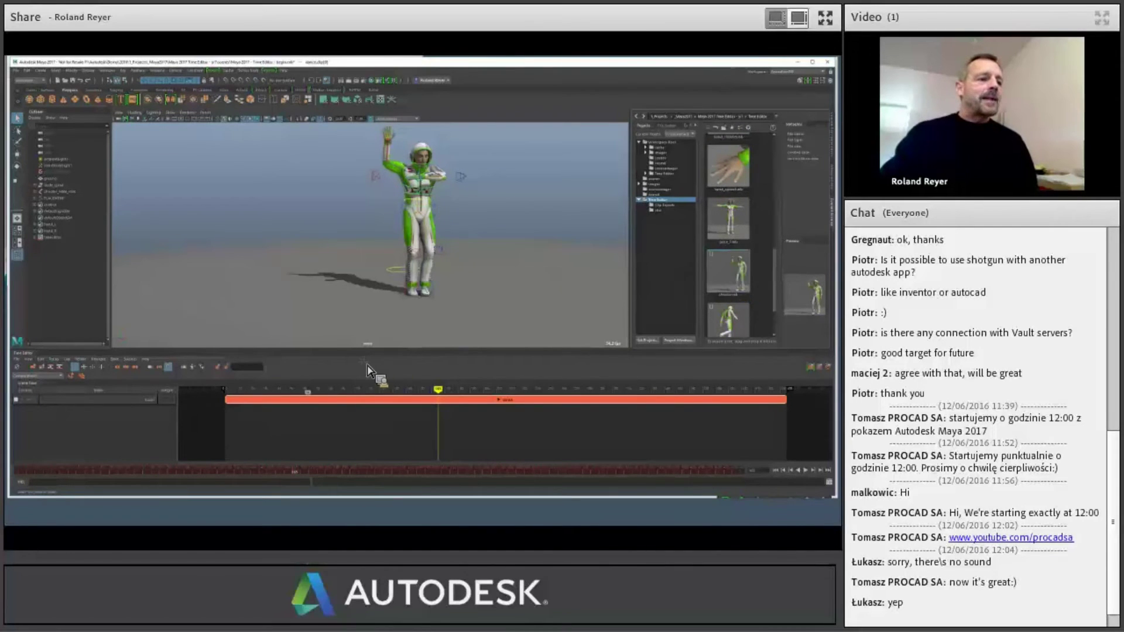
drag(368, 368, 270, 417)
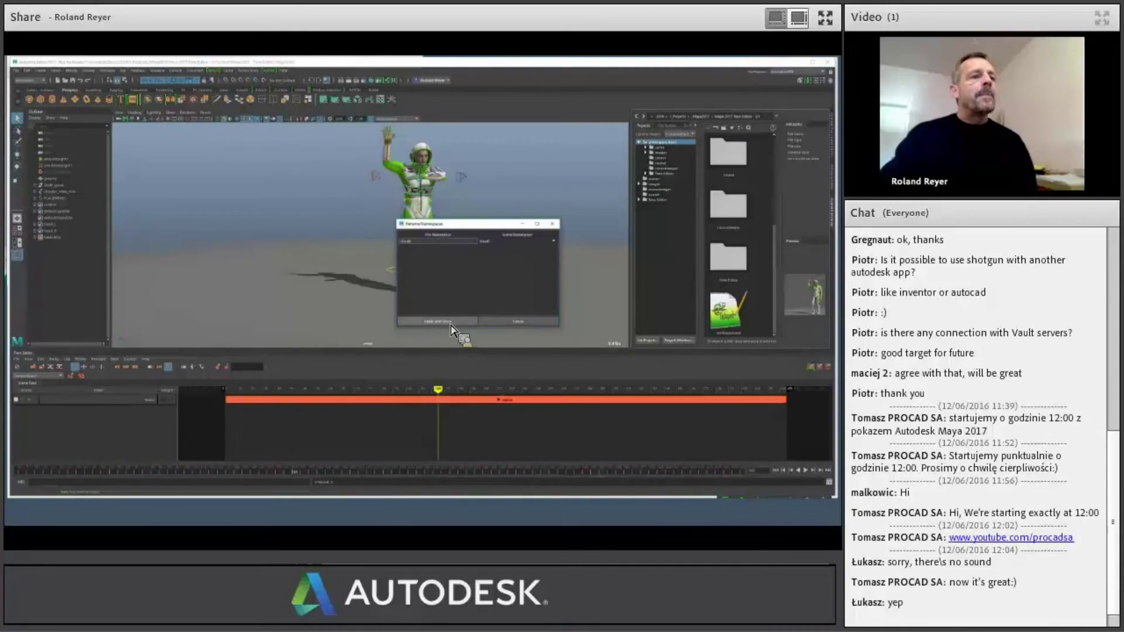
click(450, 323)
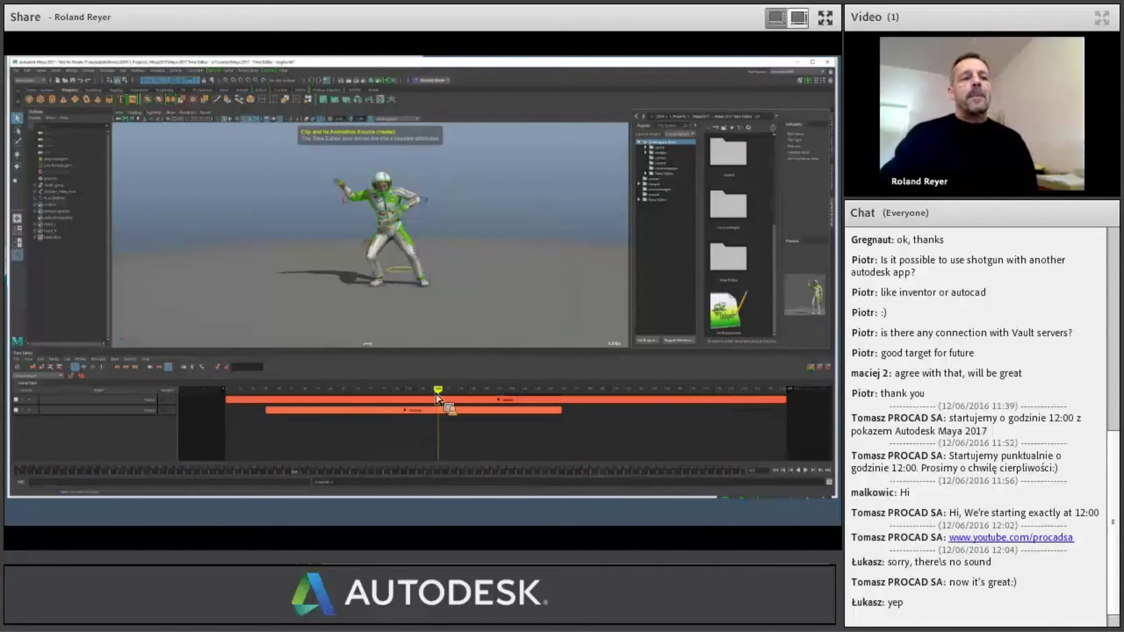
- Play back and scrub through the two layered clips
key(alt+v)
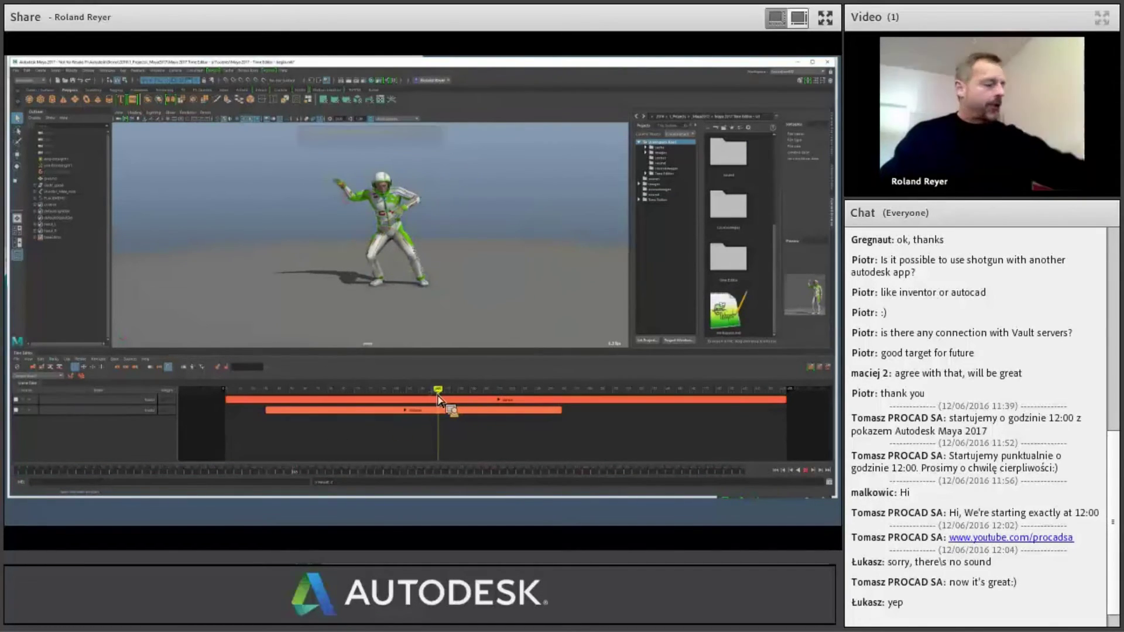
drag(439, 400, 419, 427)
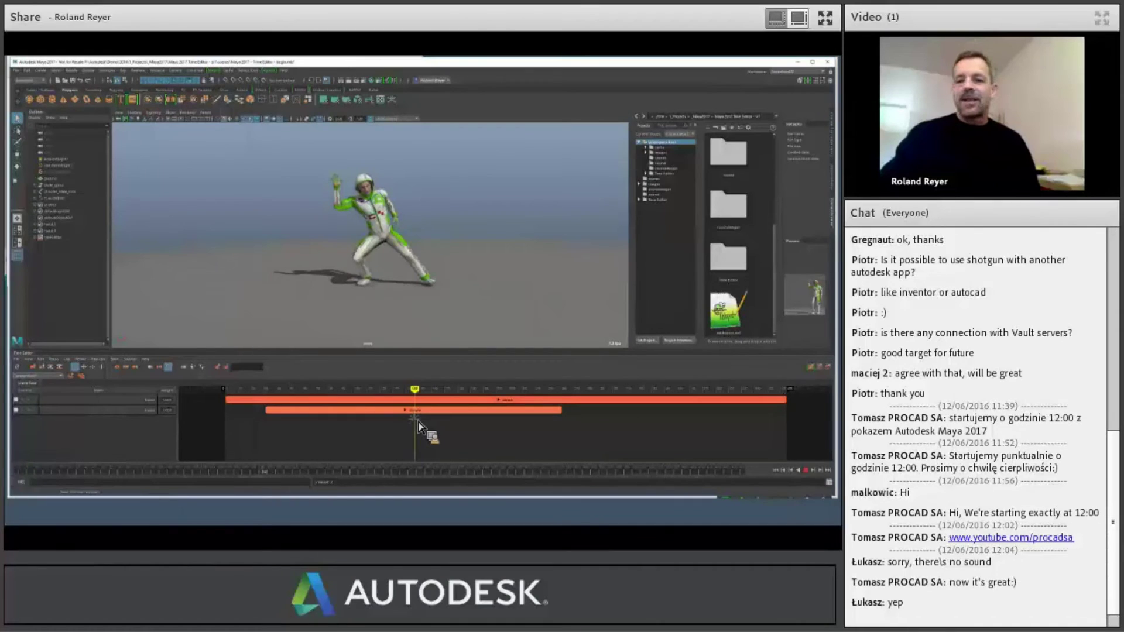
mouse_move(419, 426)
mouse_down()
mouse_move(482, 429)
mouse_move(404, 431)
mouse_up()
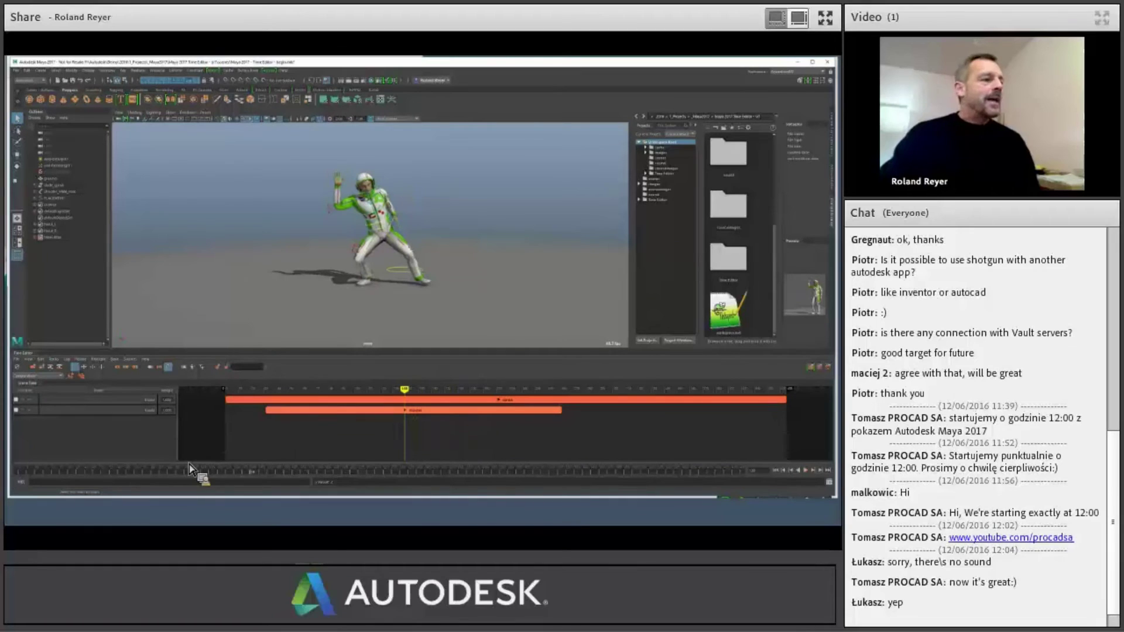
- Solo track 2 and scrub the dance clip alone to find a cut point
click(33, 412)
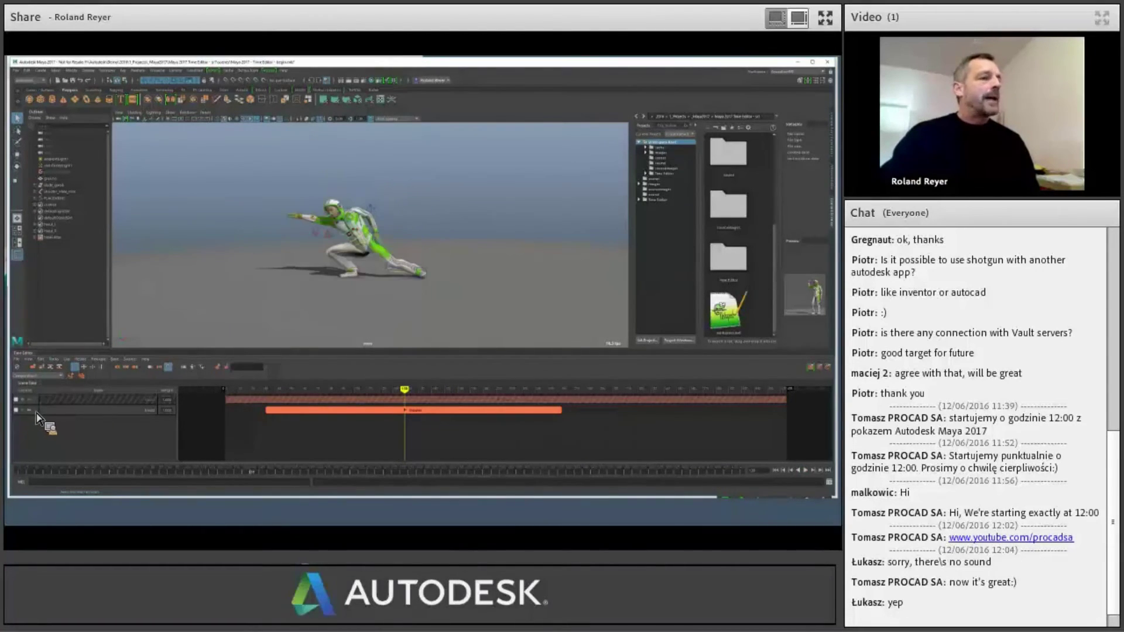
drag(408, 398, 457, 436)
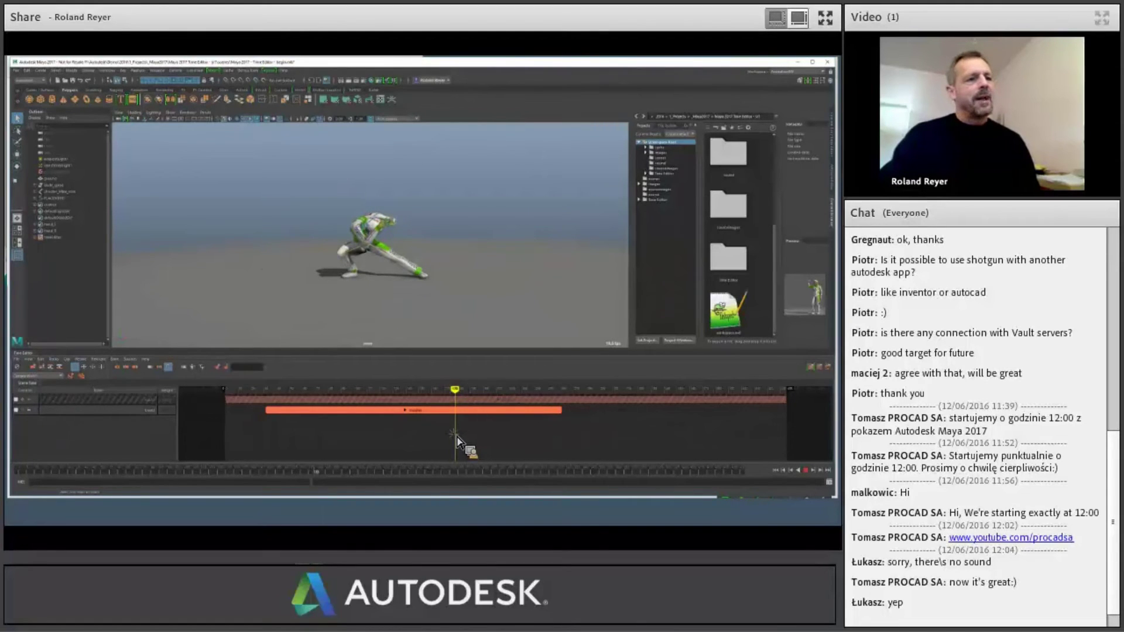
drag(458, 440, 340, 443)
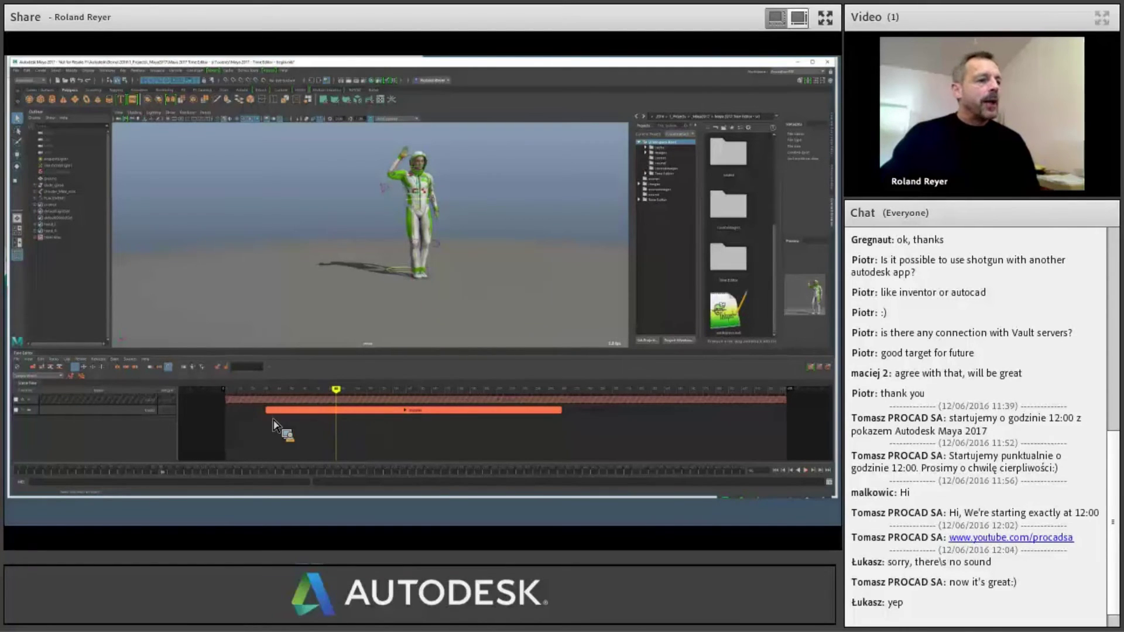
- Trim the dance clip's start and end at the playhead, then solo track 1
click(304, 410)
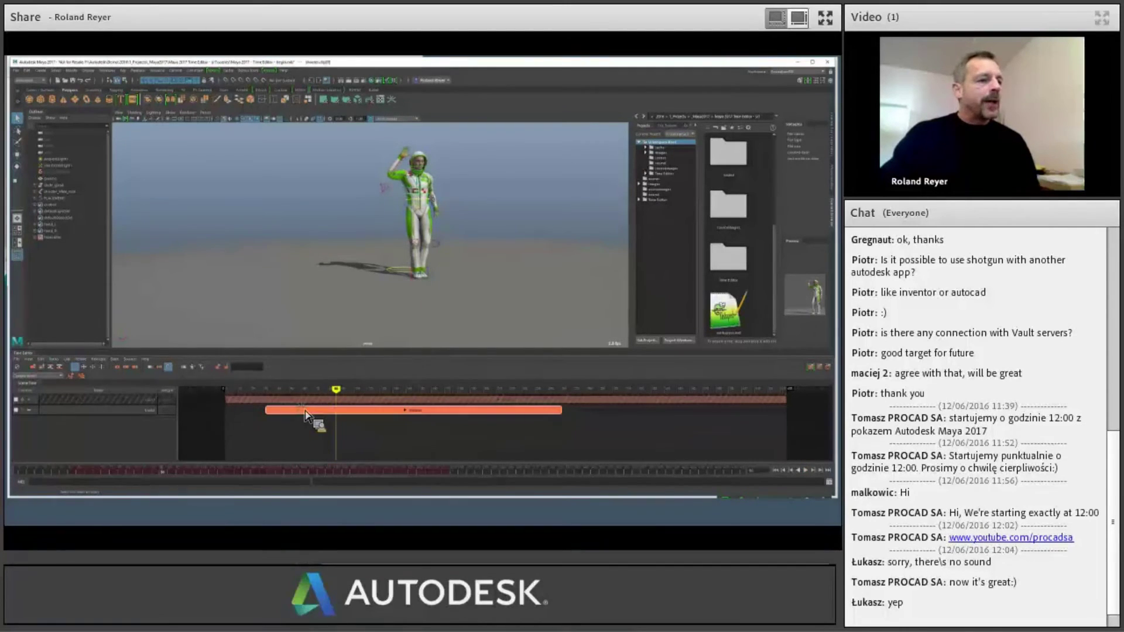
click(130, 369)
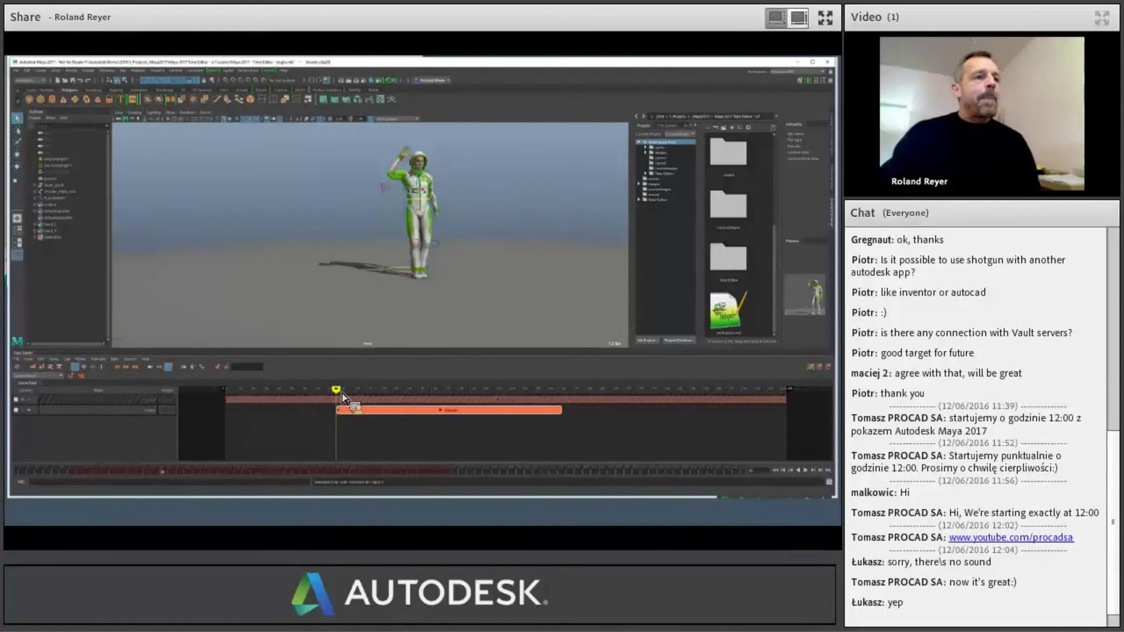
drag(344, 400, 438, 415)
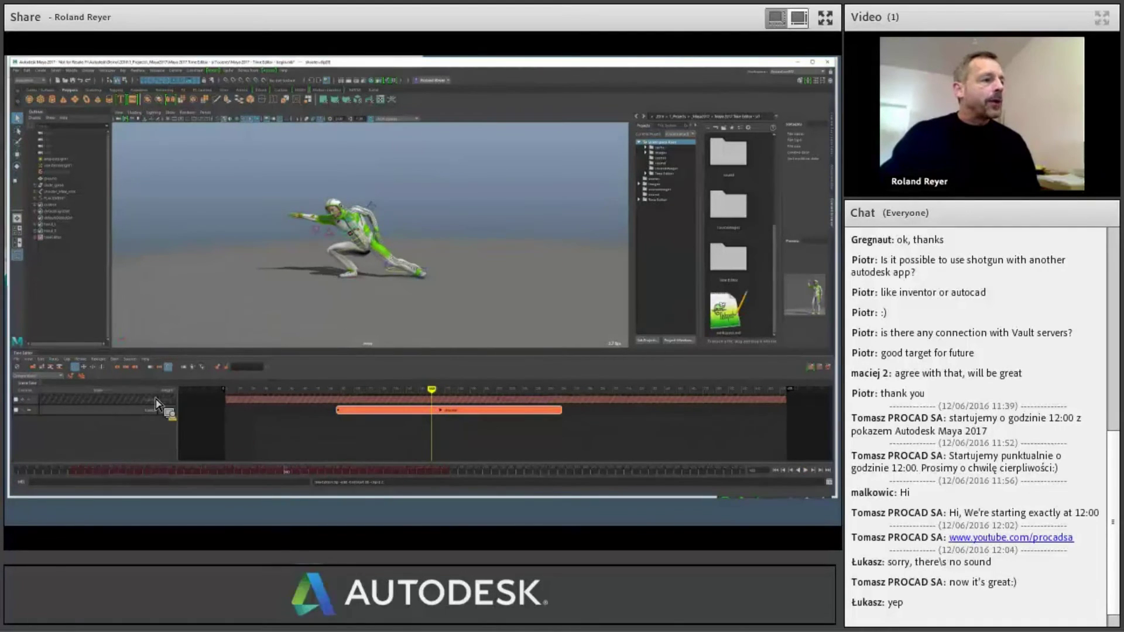
click(138, 367)
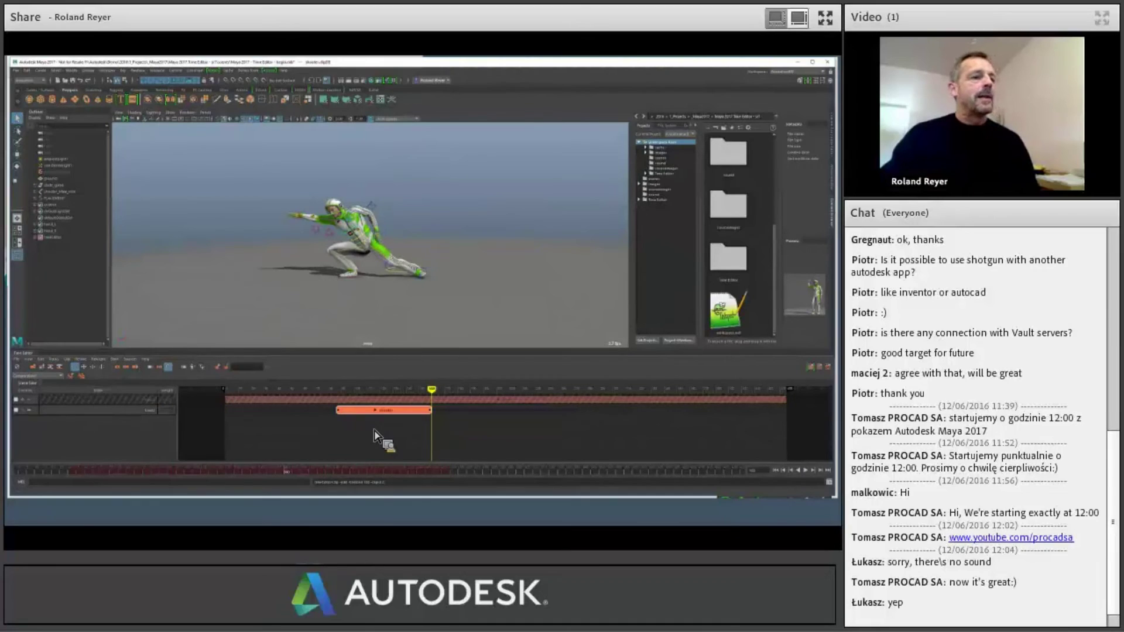
click(31, 401)
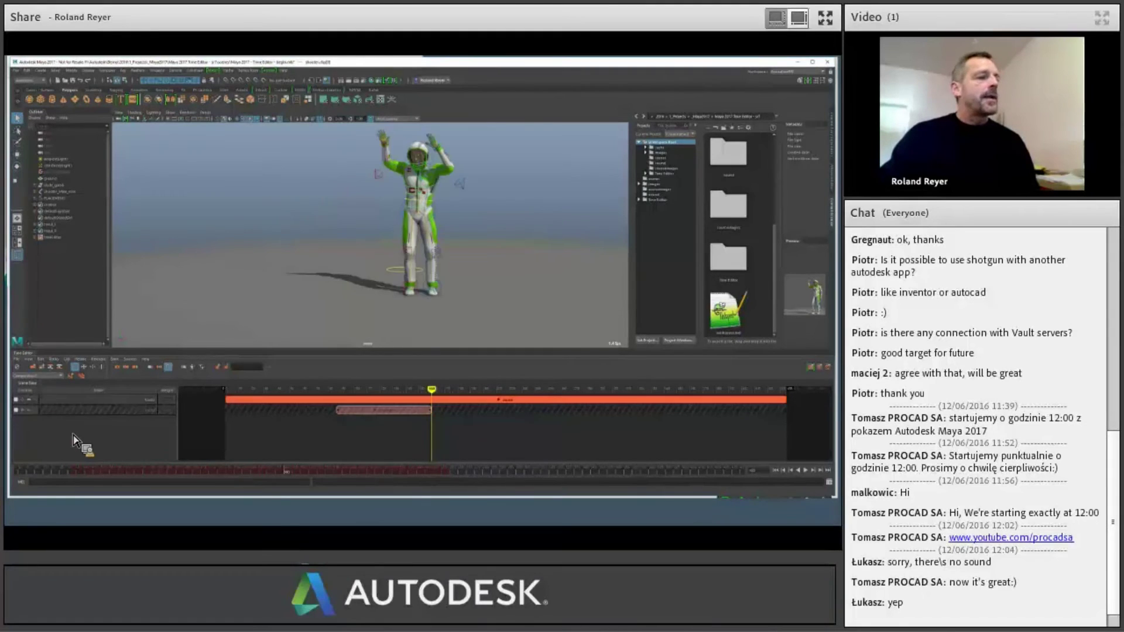
- Split the top clip at the current frame and move its second half later
drag(434, 392, 443, 432)
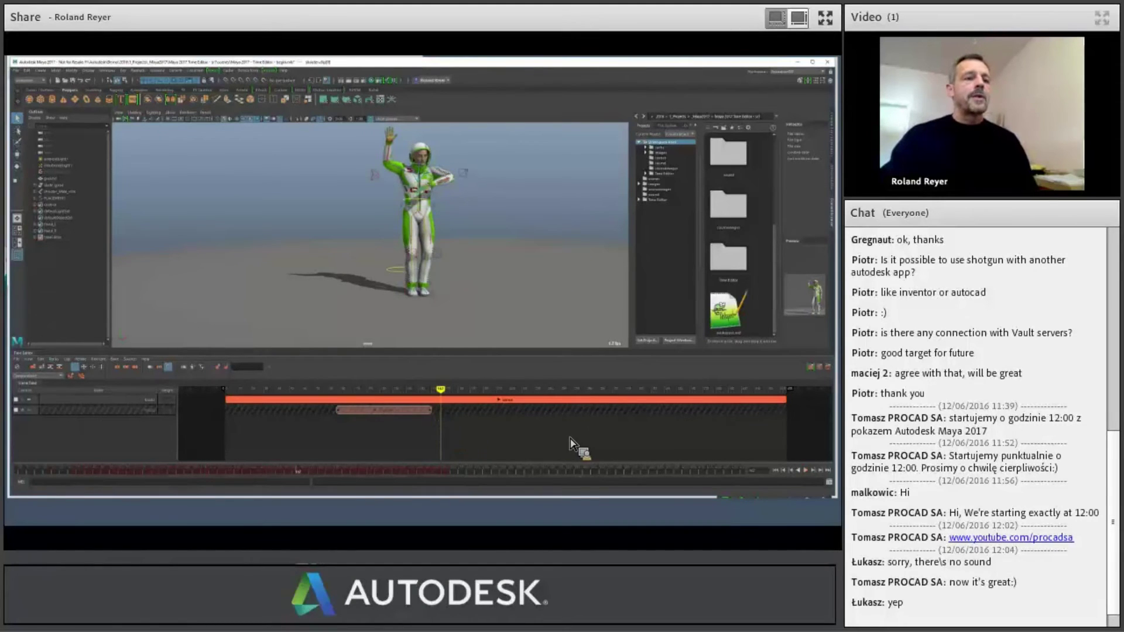
click(480, 400)
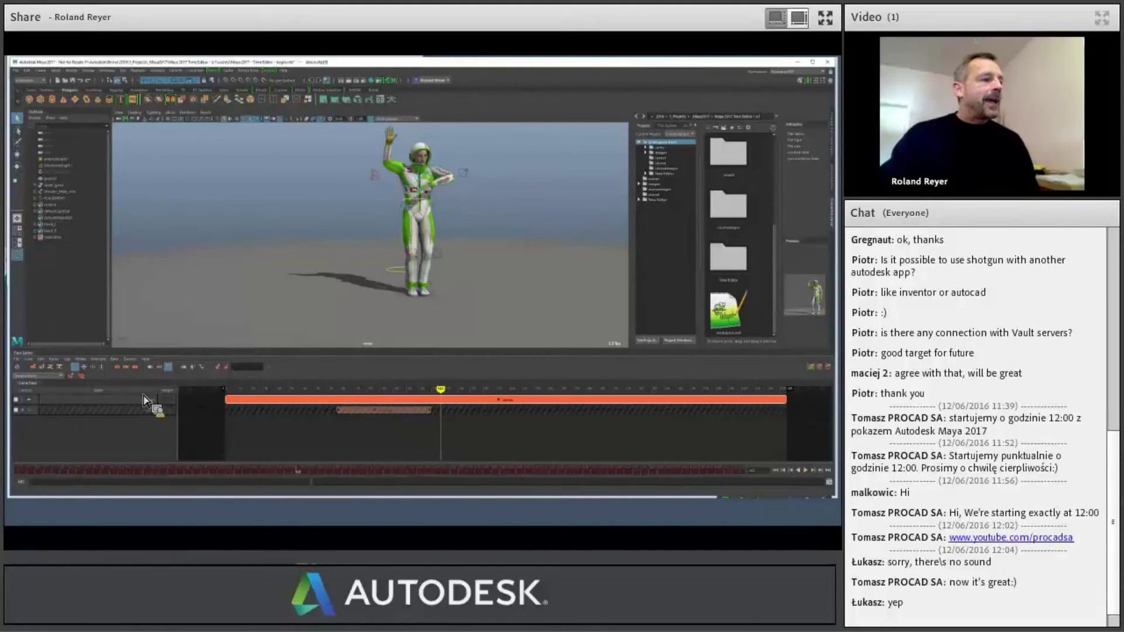
click(125, 369)
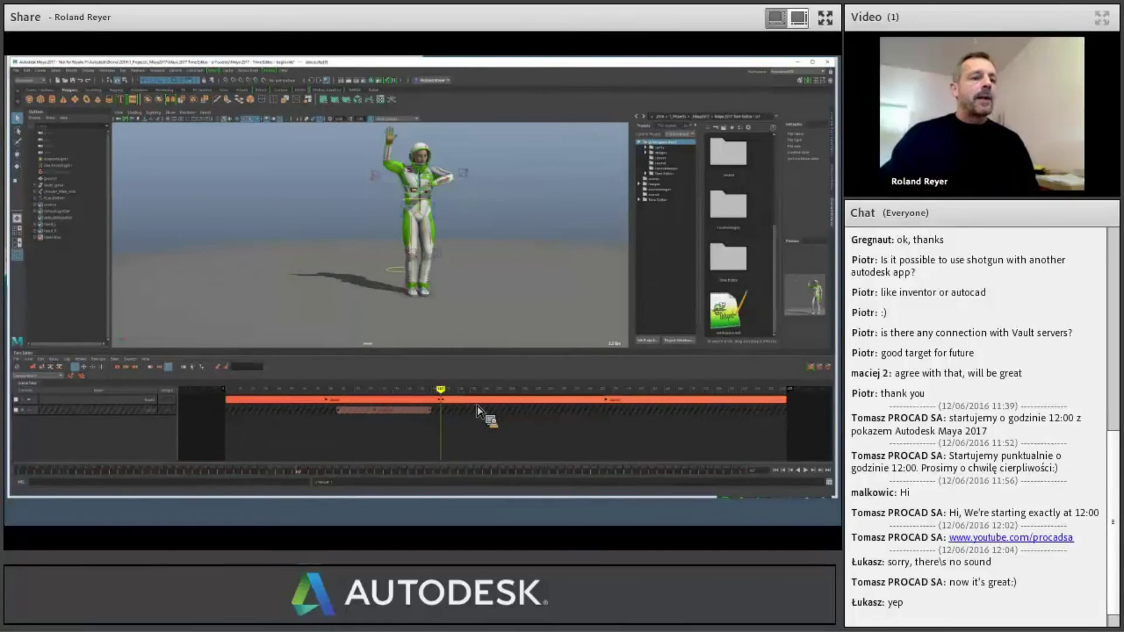
drag(476, 406, 787, 398)
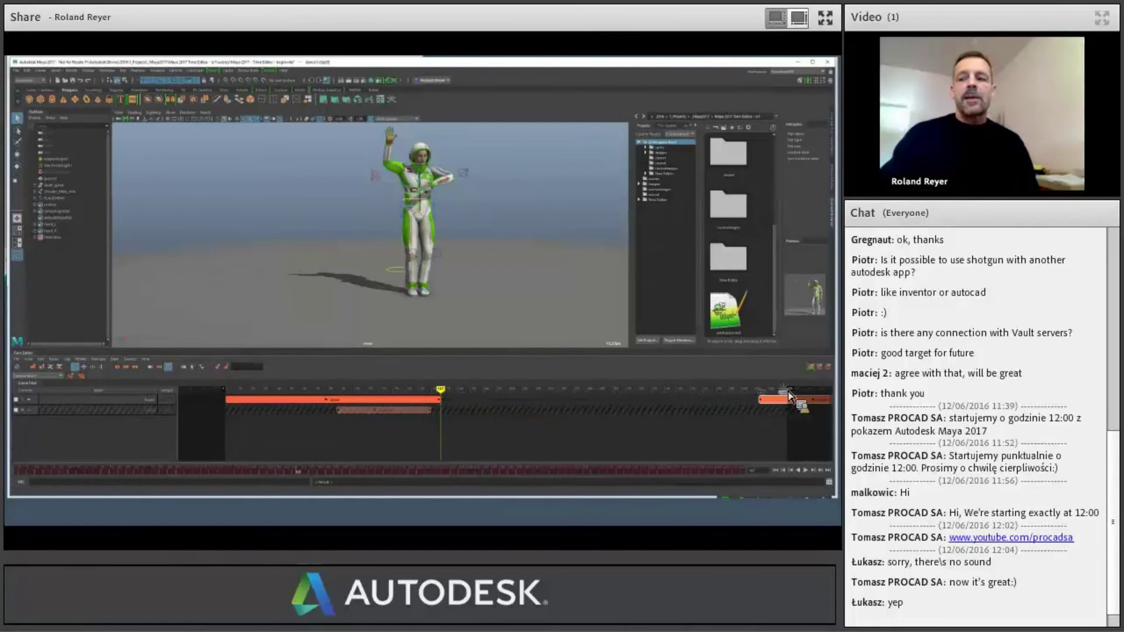
- Unmute track 2 and line the short dance clip up in the gap after the first half
click(30, 409)
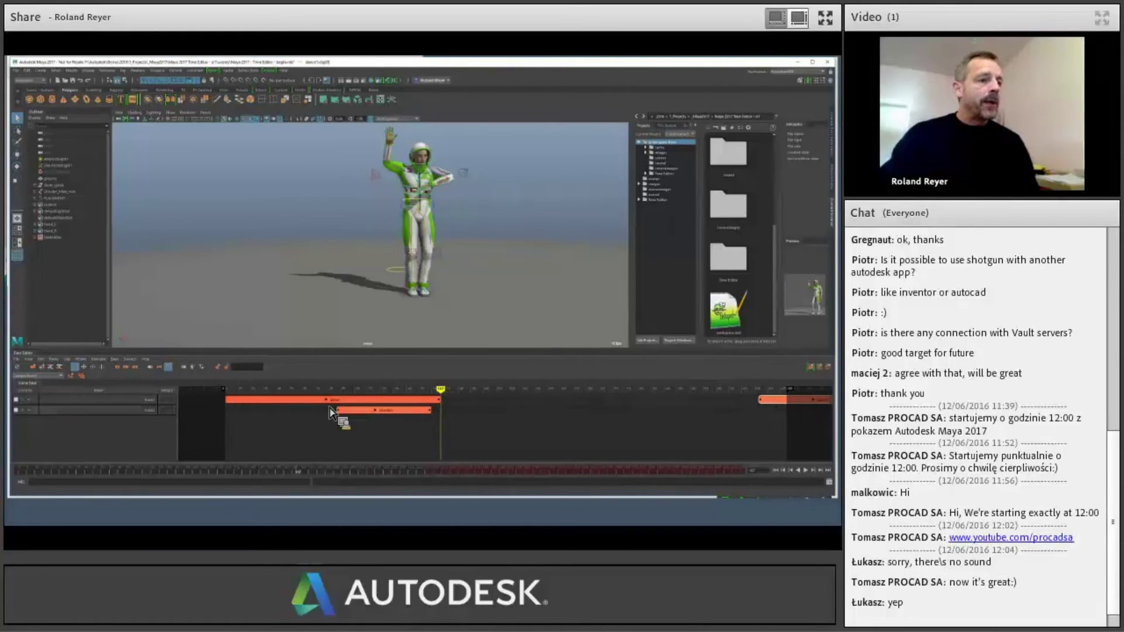
drag(360, 416, 462, 405)
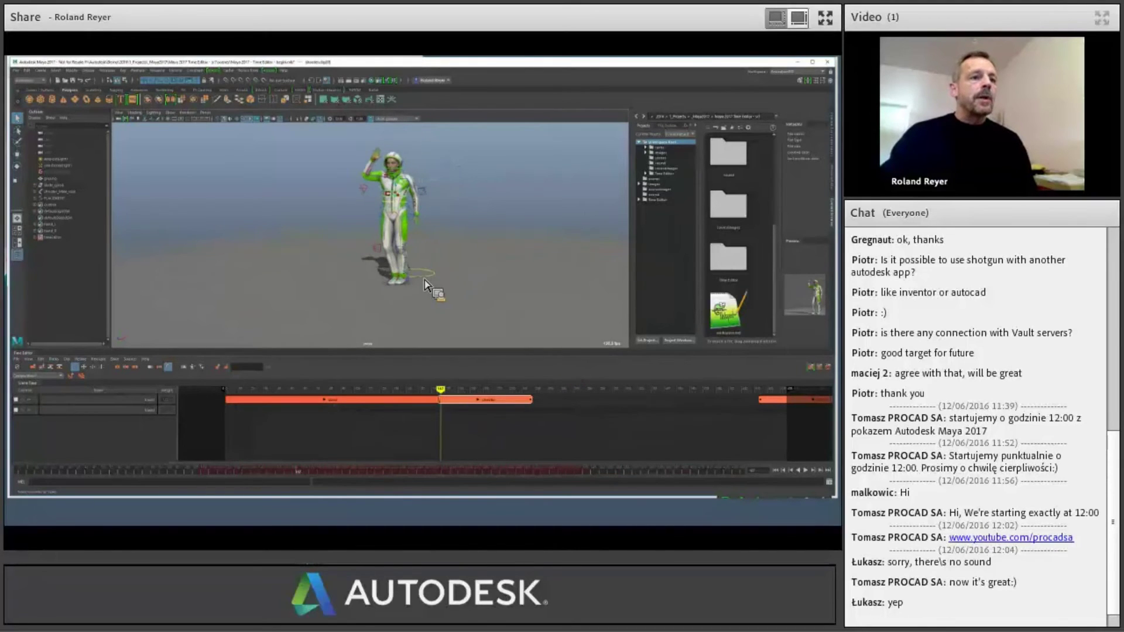
mouse_move(444, 400)
mouse_down()
mouse_move(472, 405)
mouse_move(441, 394)
mouse_up()
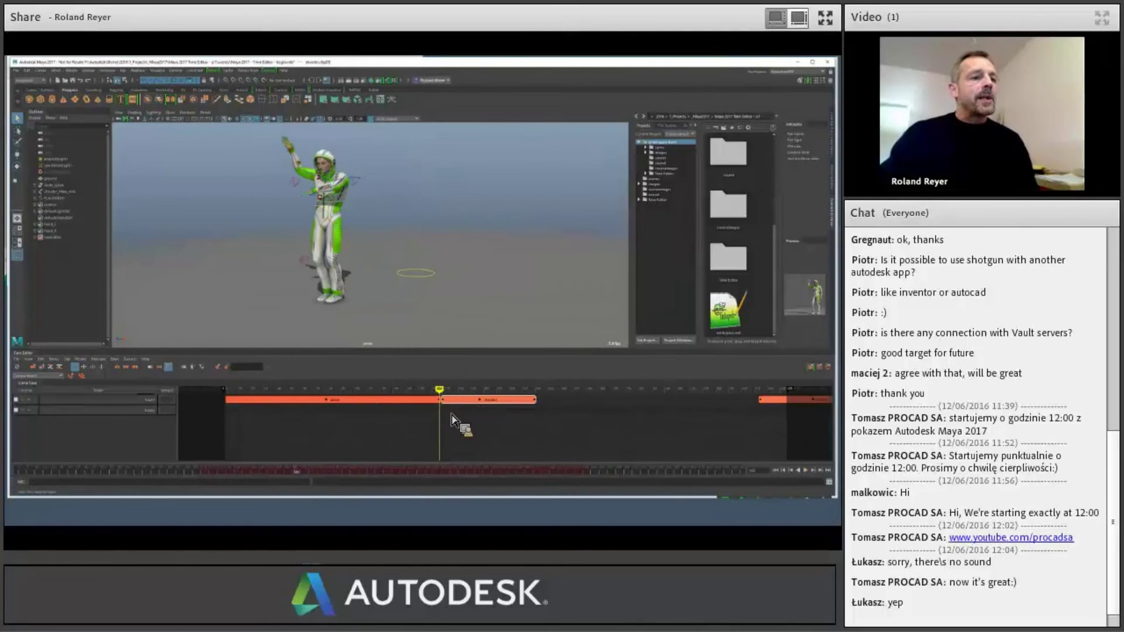
scroll(447, 424, up, 3)
scroll(450, 410, up, 2)
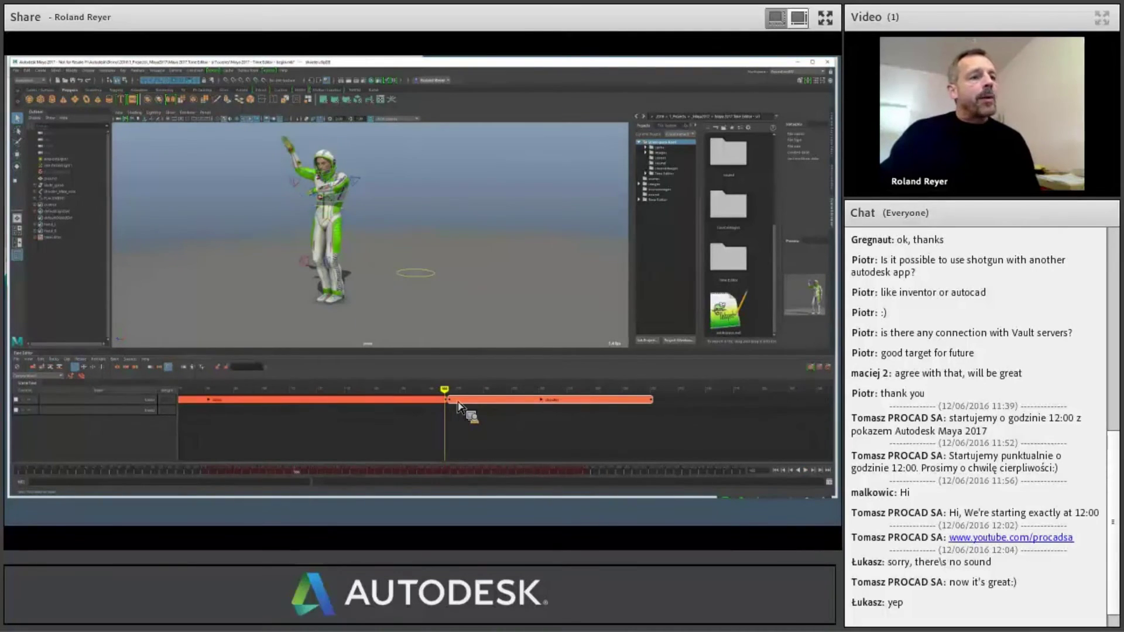
- Set the playhead at the clip junction and select the foot control and second clip
drag(449, 392, 450, 398)
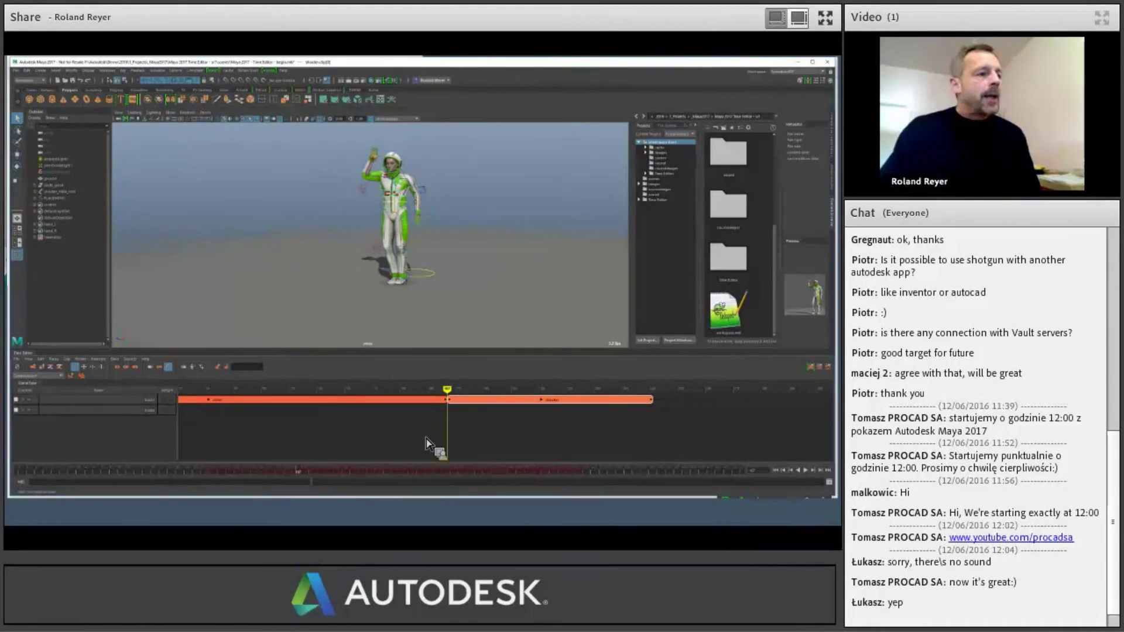
click(394, 278)
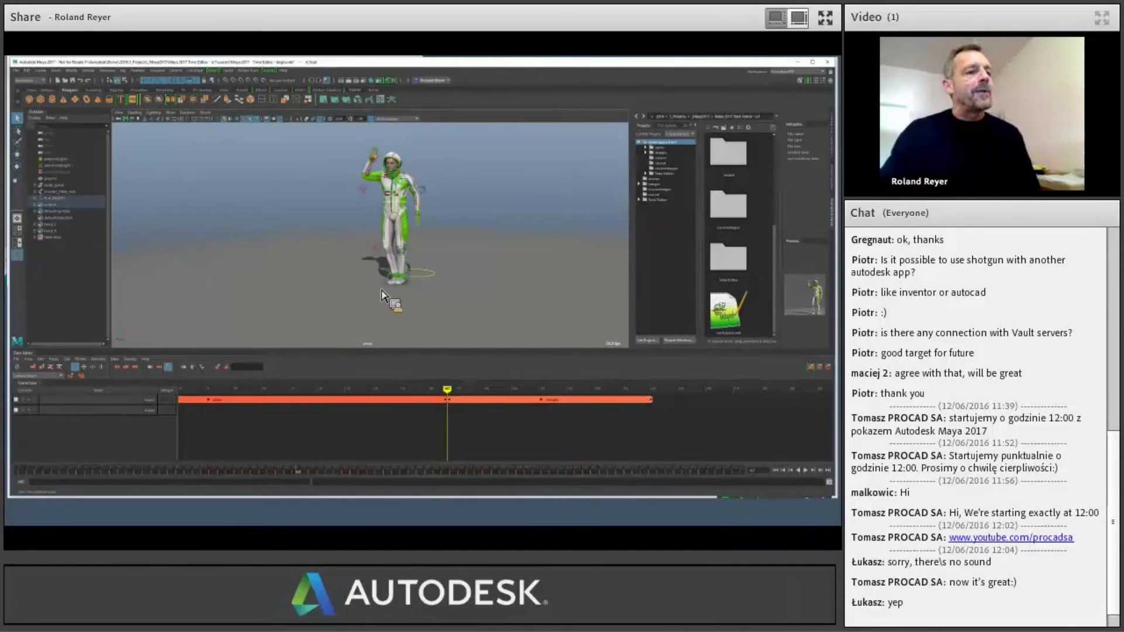
click(472, 402)
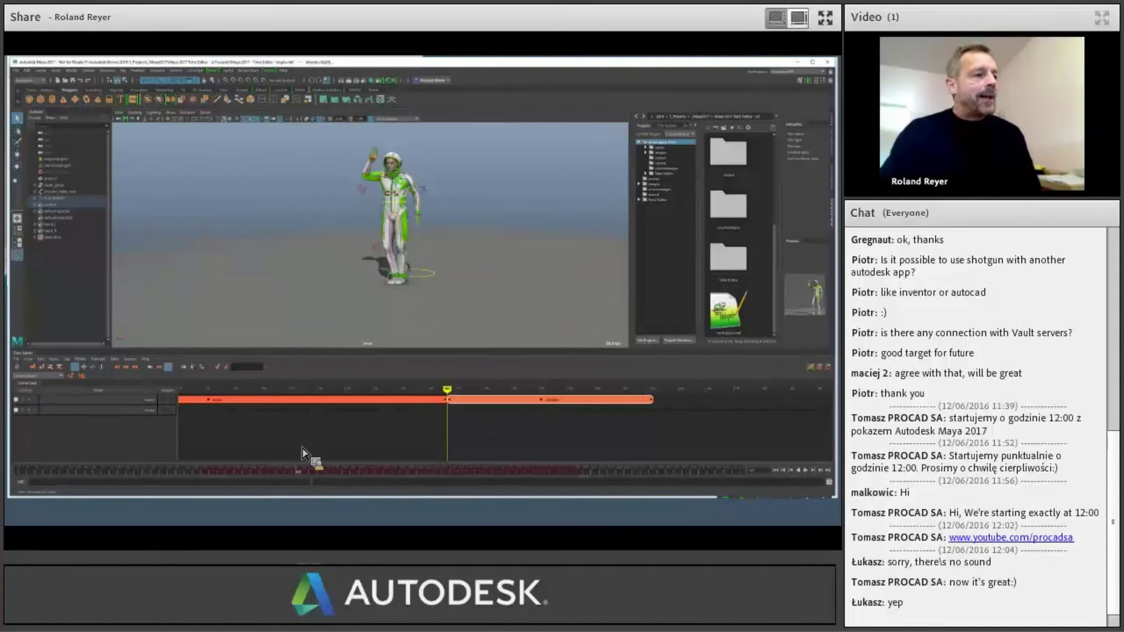
- Match the second clip to the first with Use child objects in clip enabled
click(204, 370)
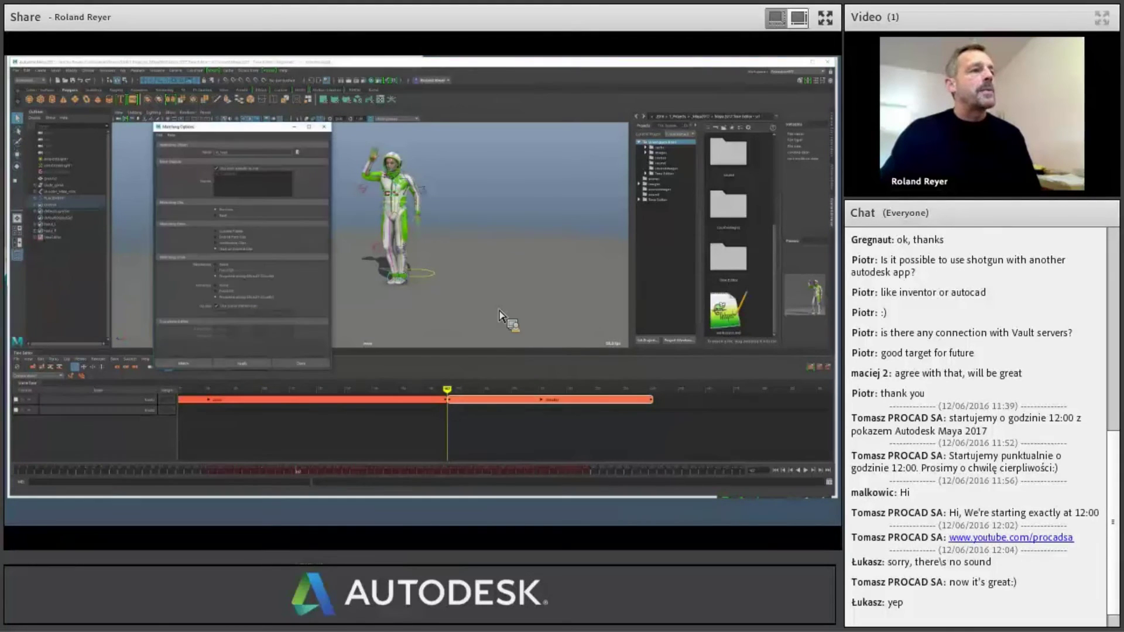
drag(222, 126, 535, 118)
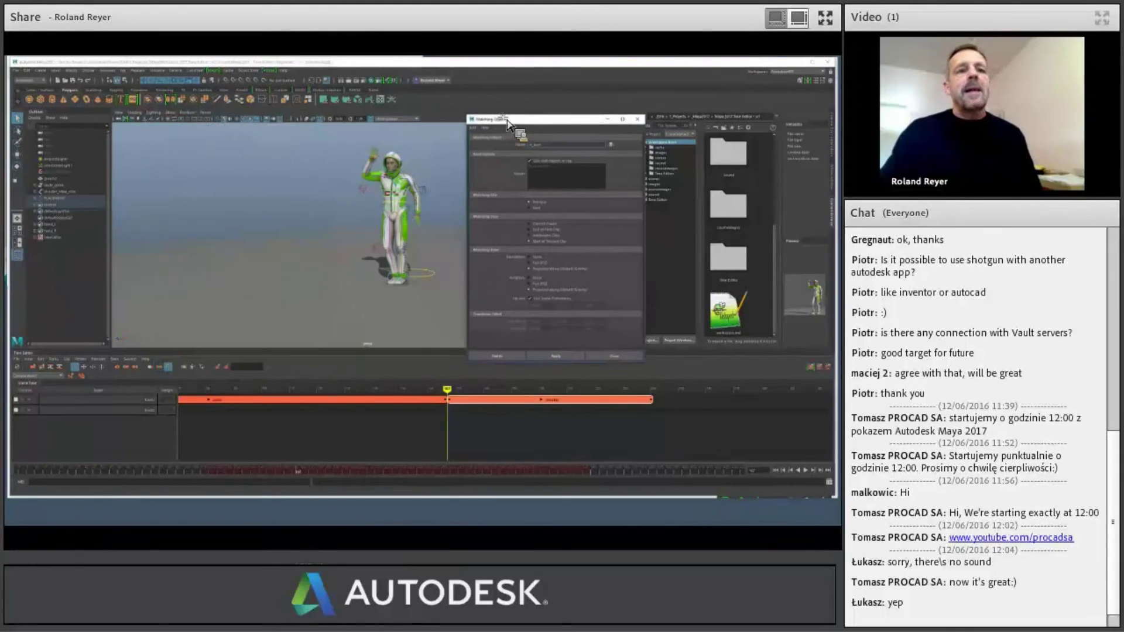
click(529, 161)
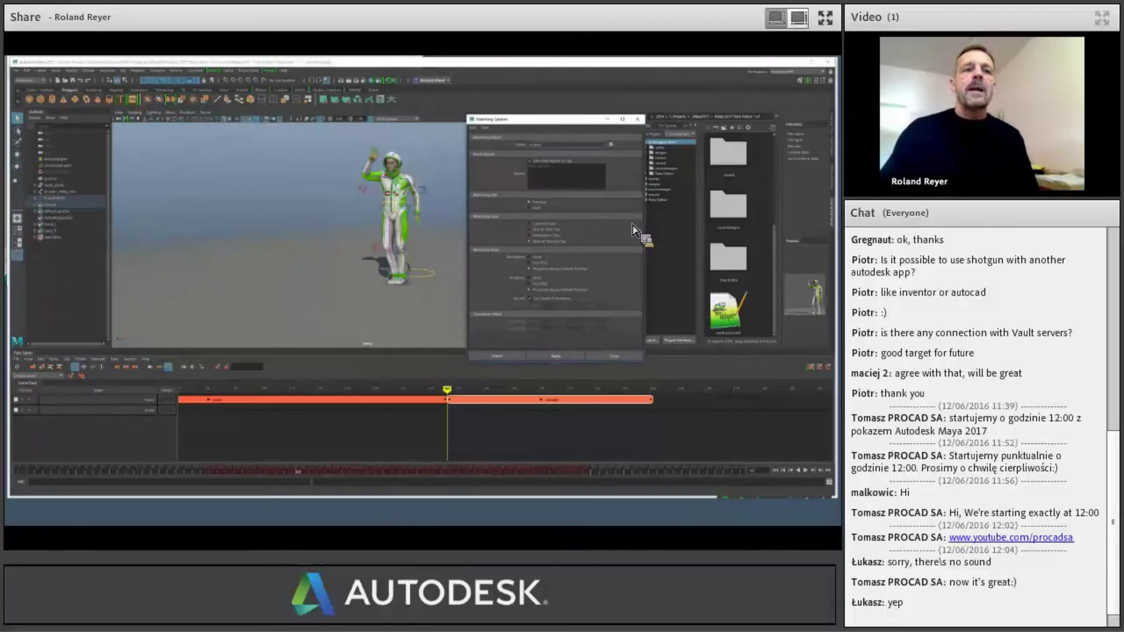
click(508, 358)
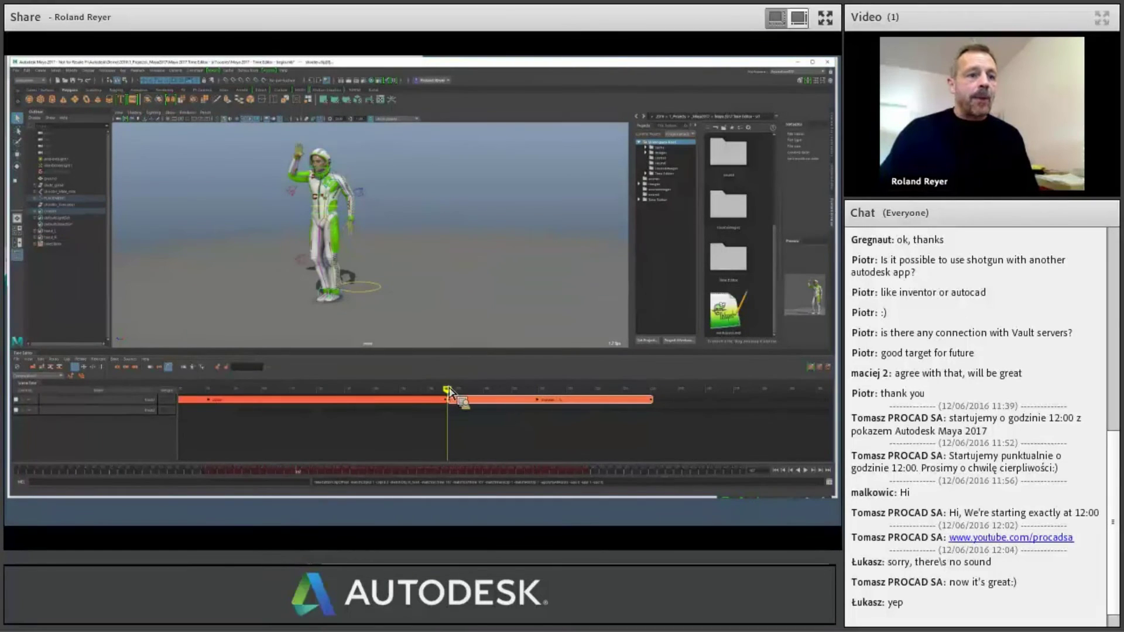
- Review the transition, then extend the first clip's end in the resize edit mode
key(alt+v)
key(alt+v)
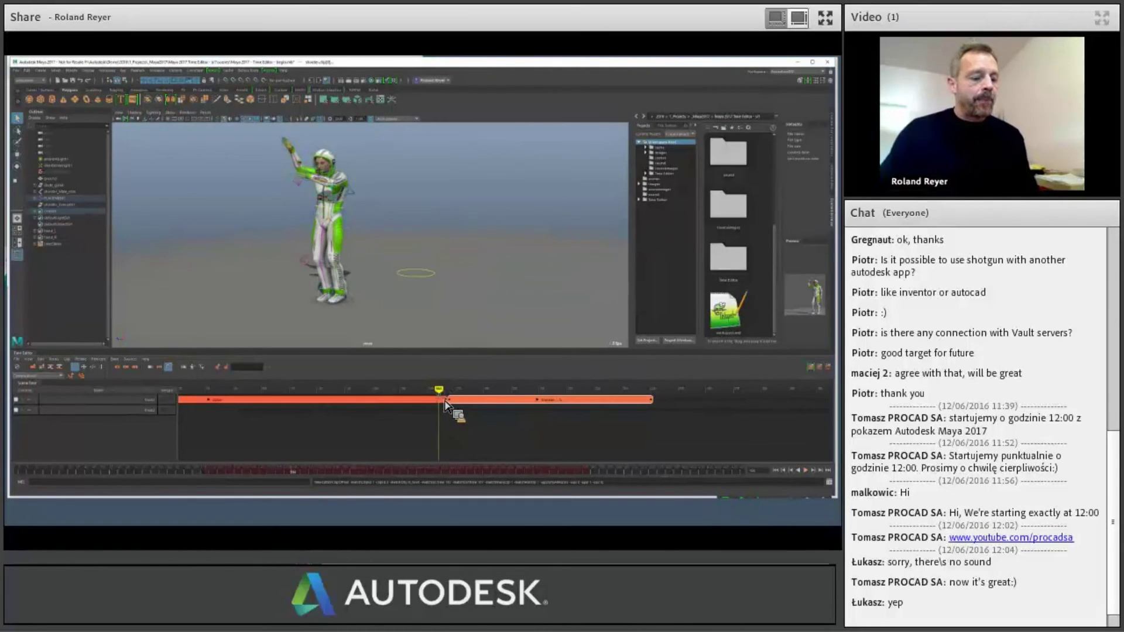
drag(442, 401, 486, 405)
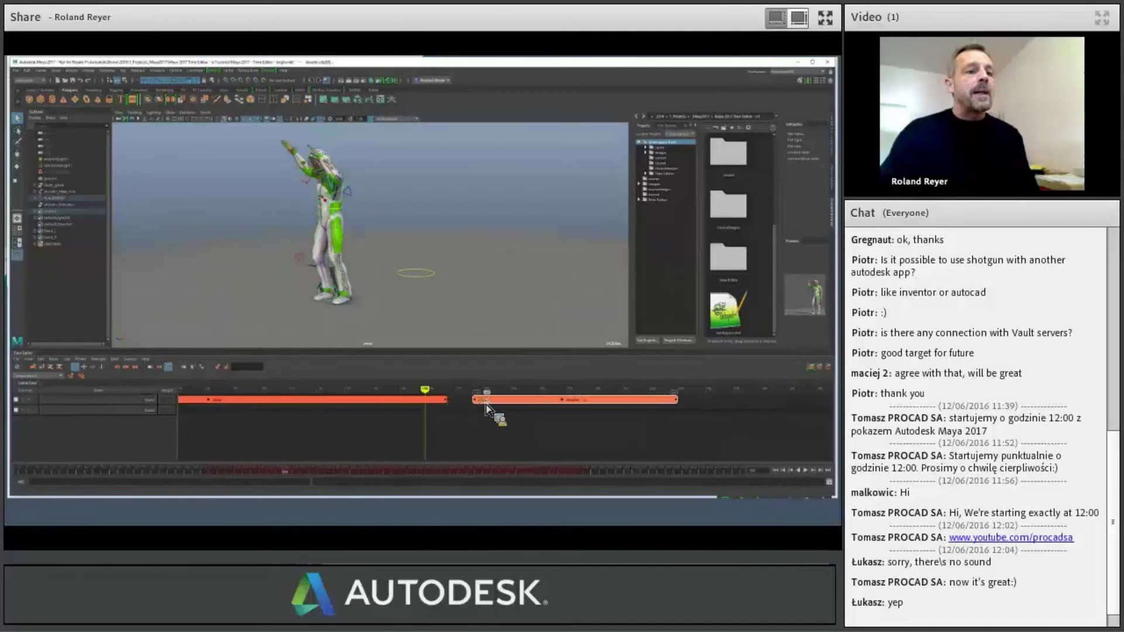
click(102, 368)
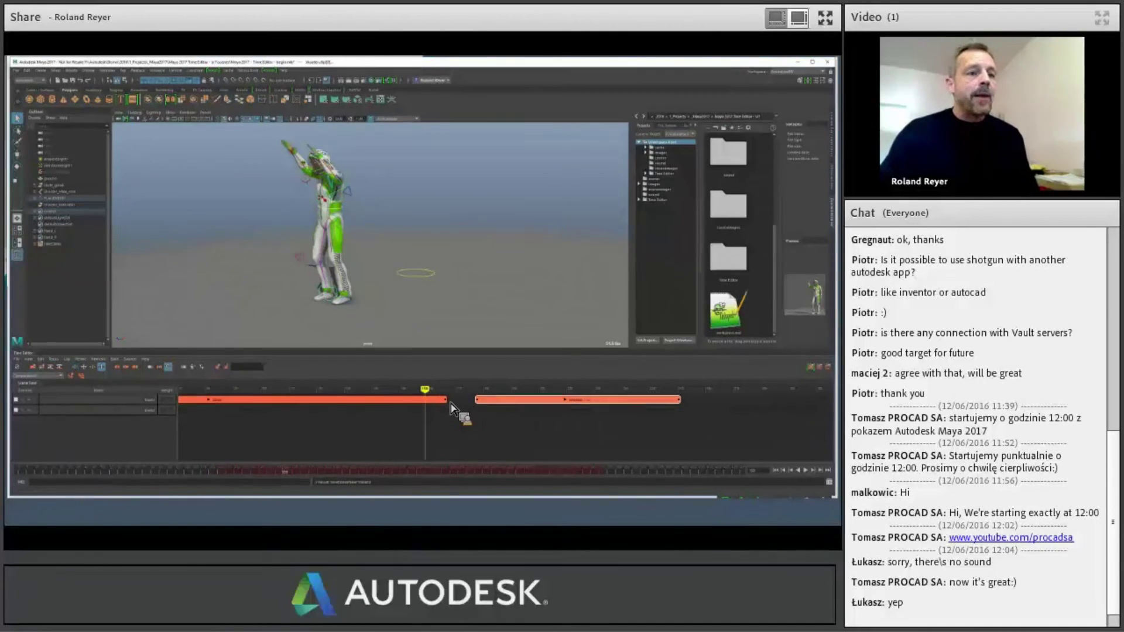
drag(450, 399, 460, 400)
- Trim the second clip's start and slide it flush against the first clip
click(476, 402)
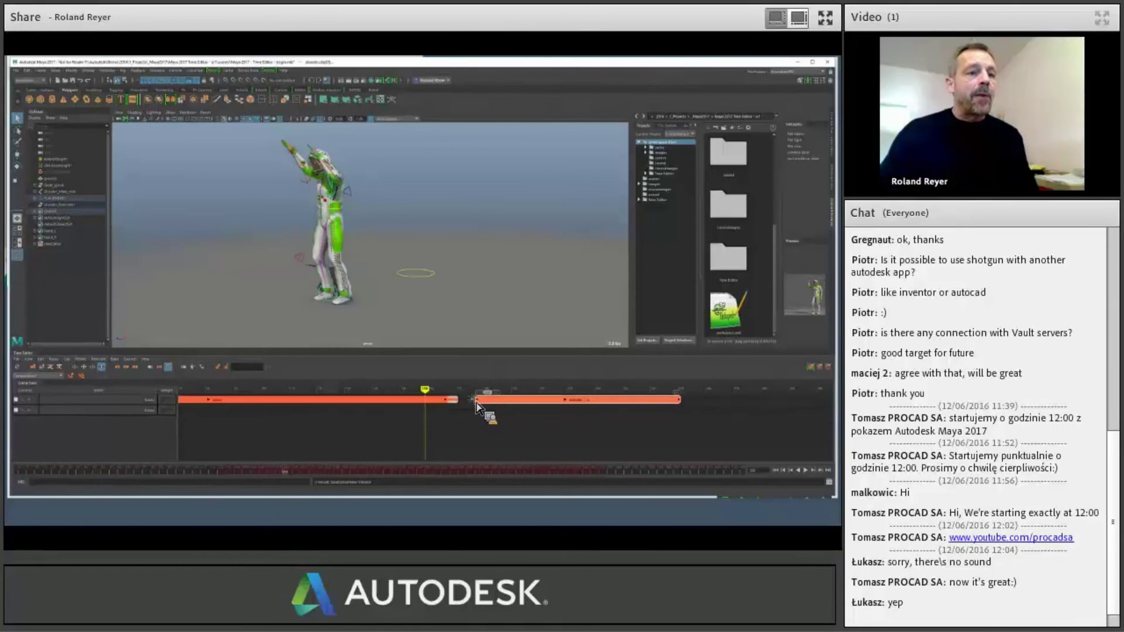
drag(467, 406, 473, 408)
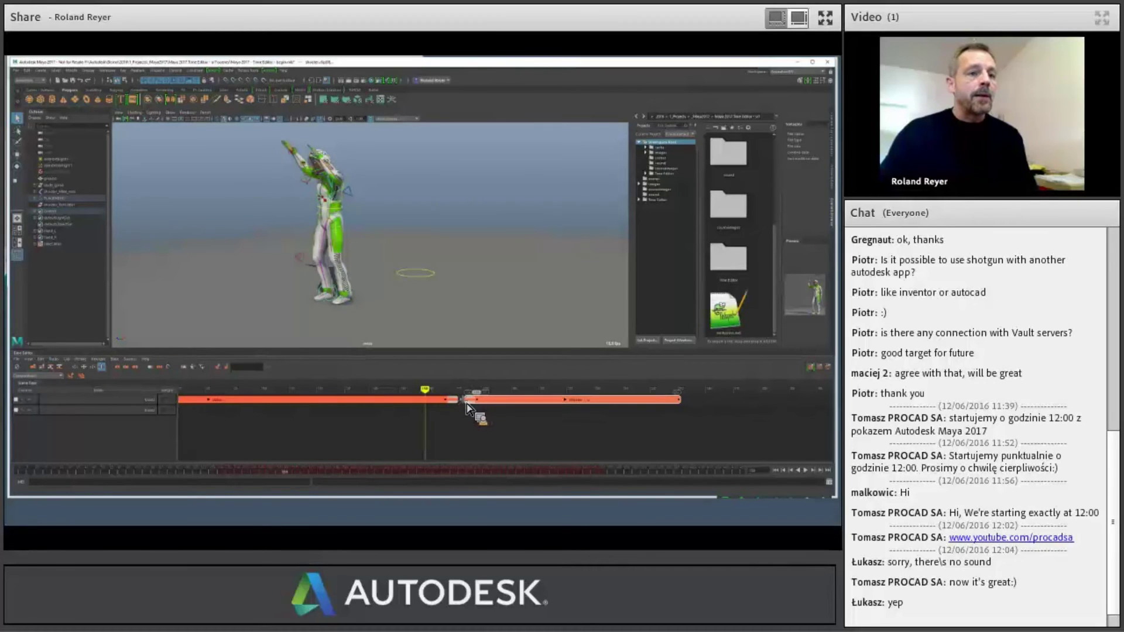
drag(489, 405, 481, 407)
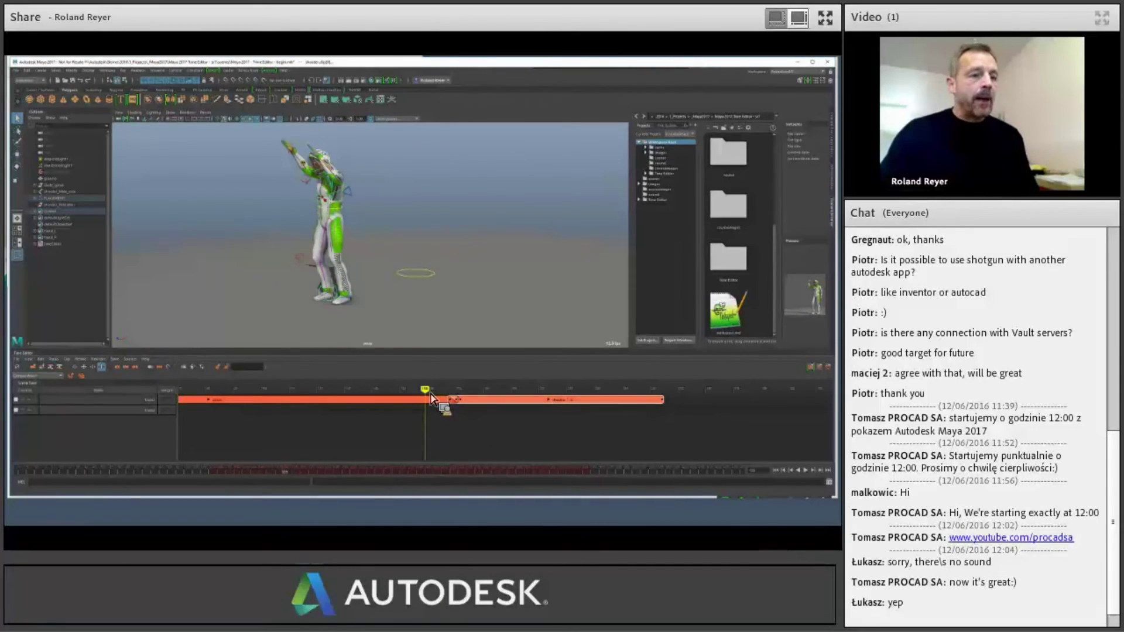
drag(430, 392, 646, 428)
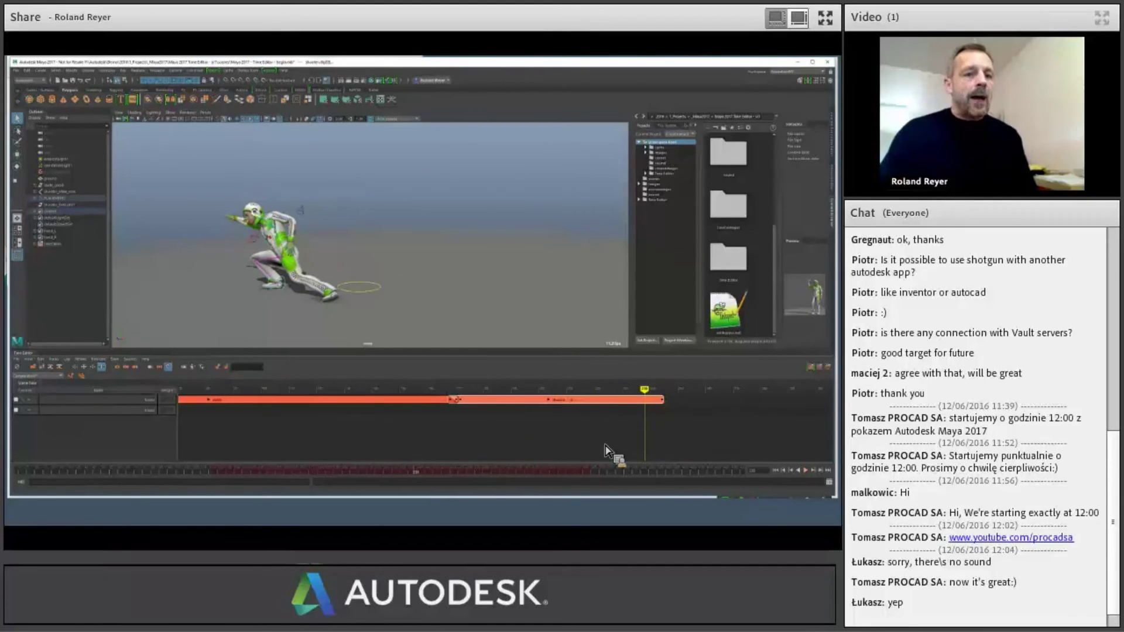
- Bring the third clip into view and move it to follow the second clip
scroll(606, 442, down, 3)
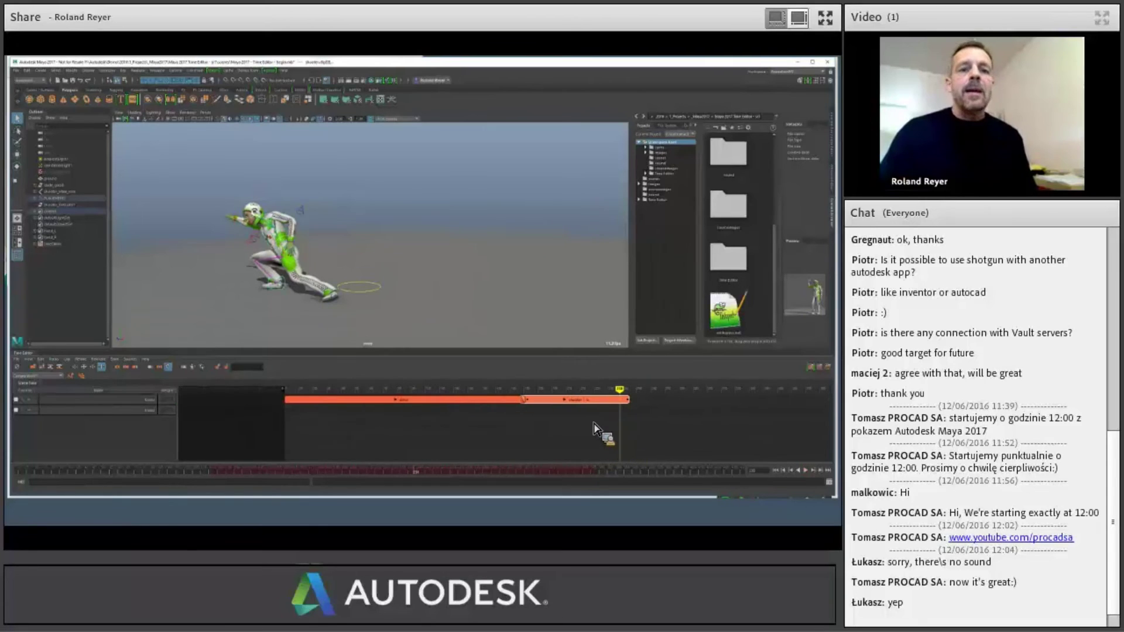
alt+middle_drag(683, 438, 570, 430)
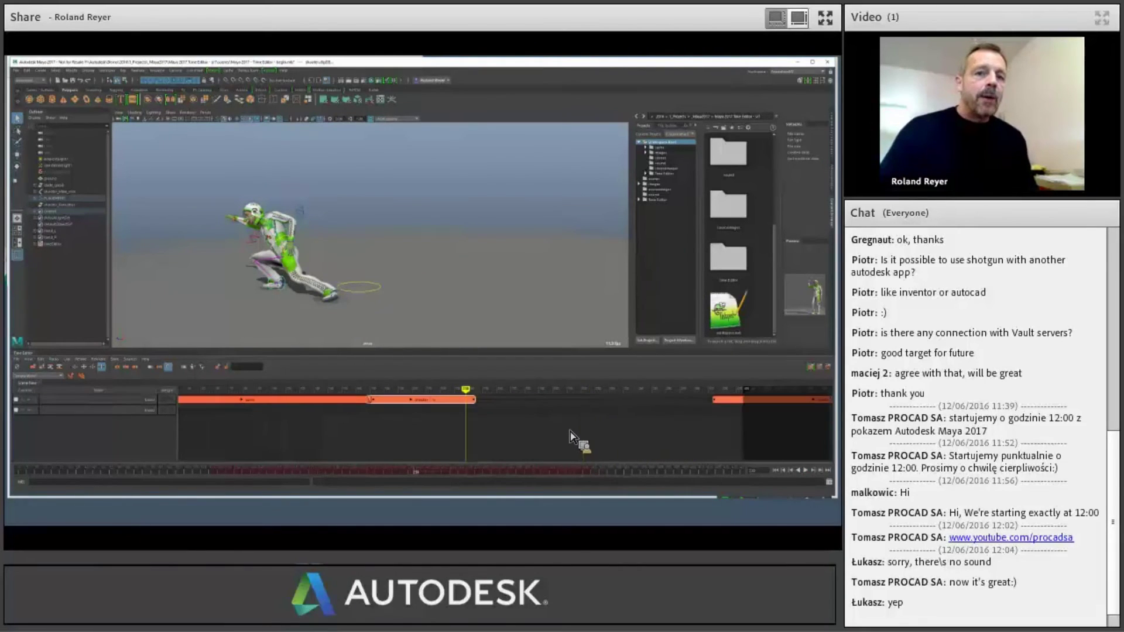
click(734, 402)
drag(736, 408, 468, 412)
key(alt+v)
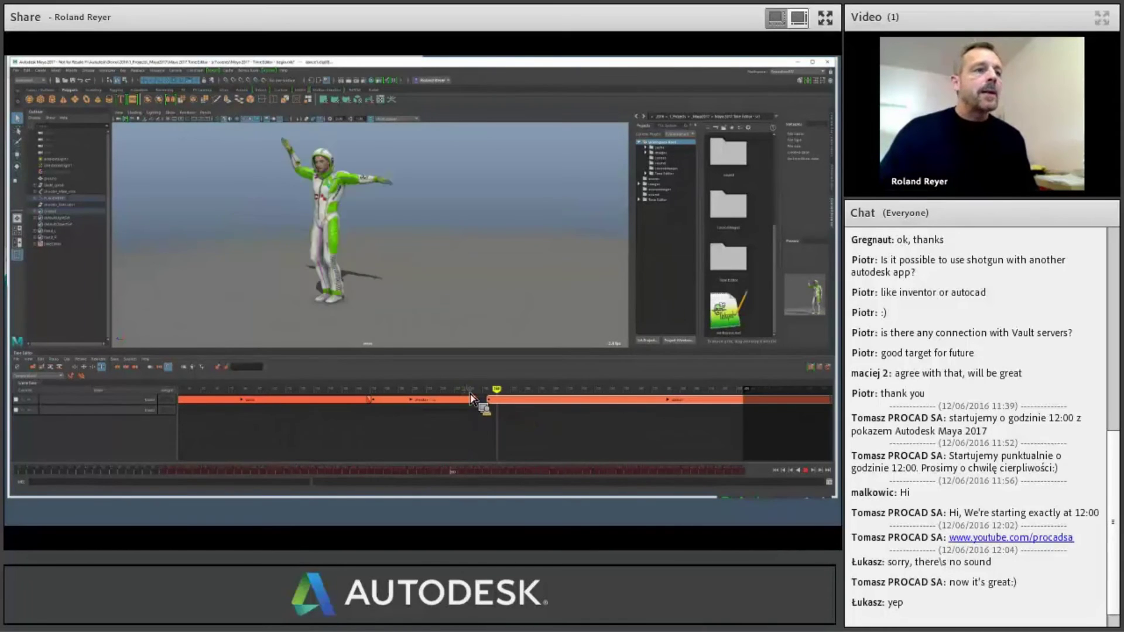
drag(539, 399, 638, 423)
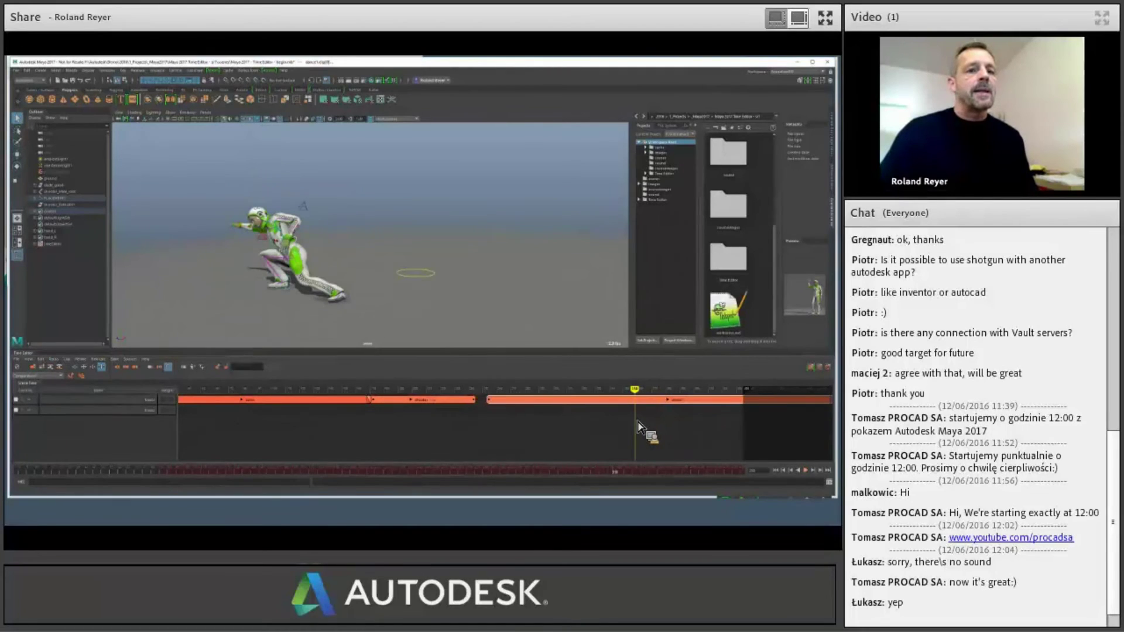
- Start the third clip exactly at the current frame and play the deep side lunge
drag(157, 386, 483, 396)
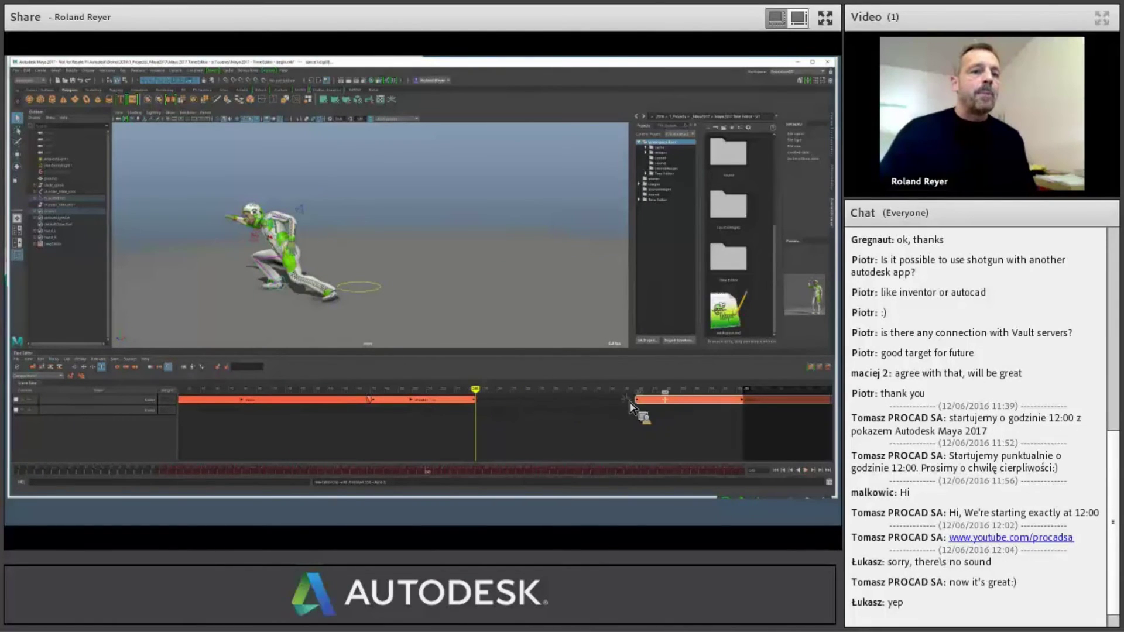
drag(630, 403, 507, 407)
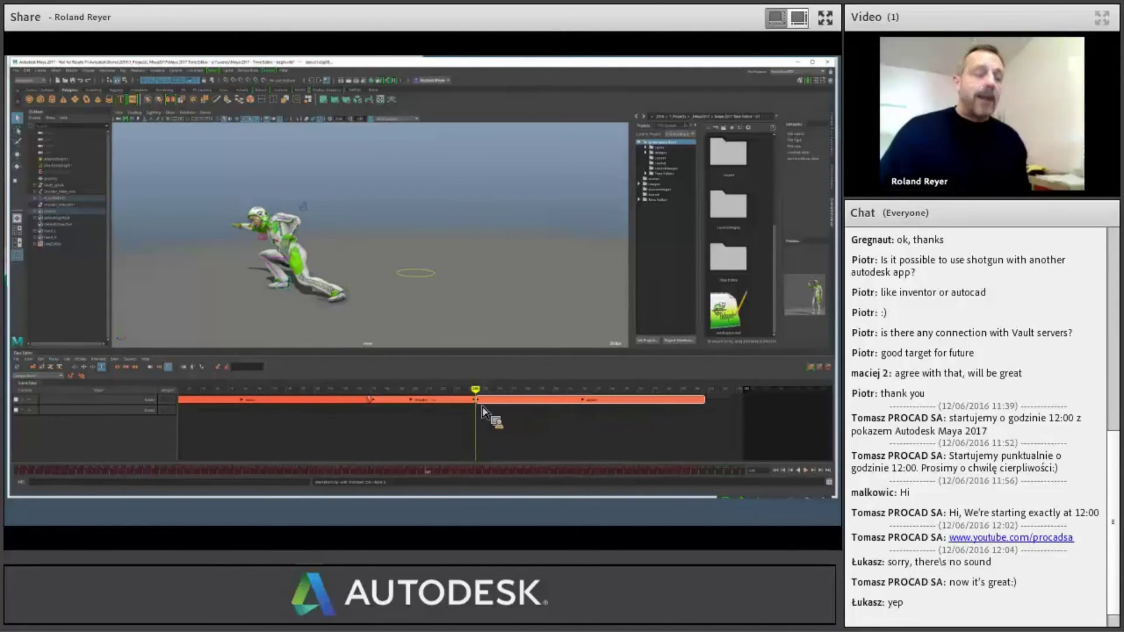
drag(476, 418, 494, 400)
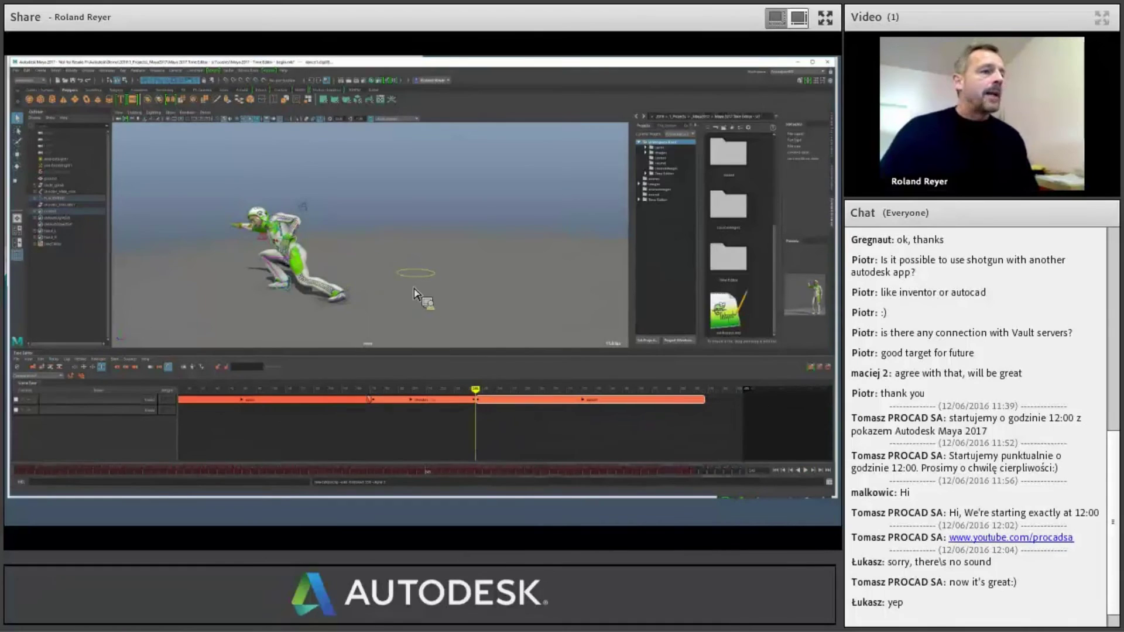
alt+right_drag(414, 289, 480, 304)
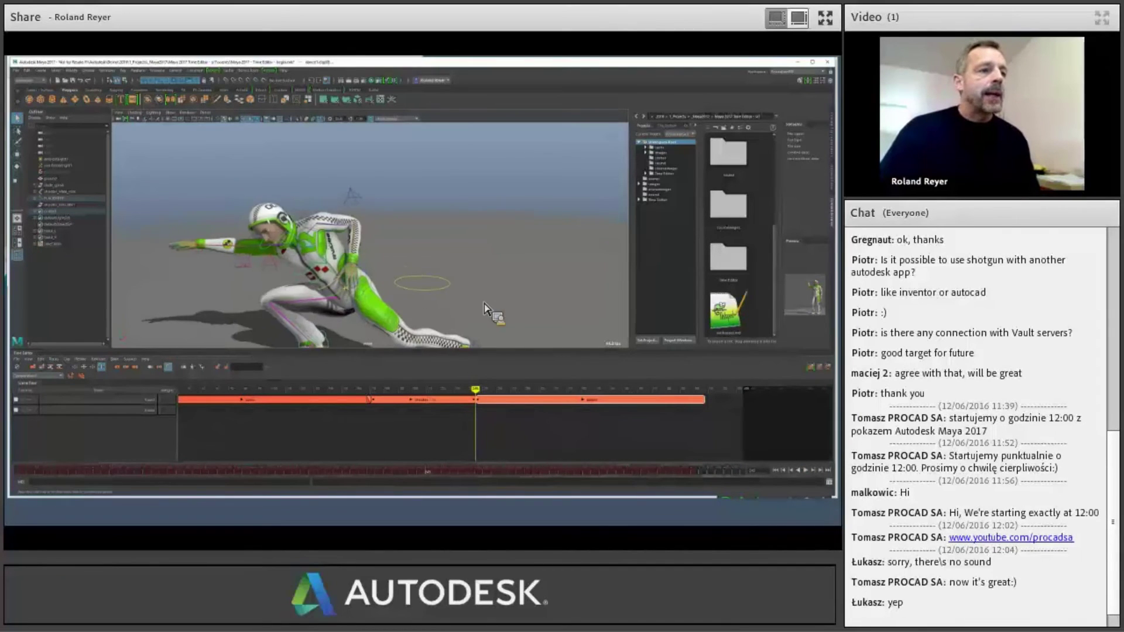
alt+middle_drag(484, 304, 487, 274)
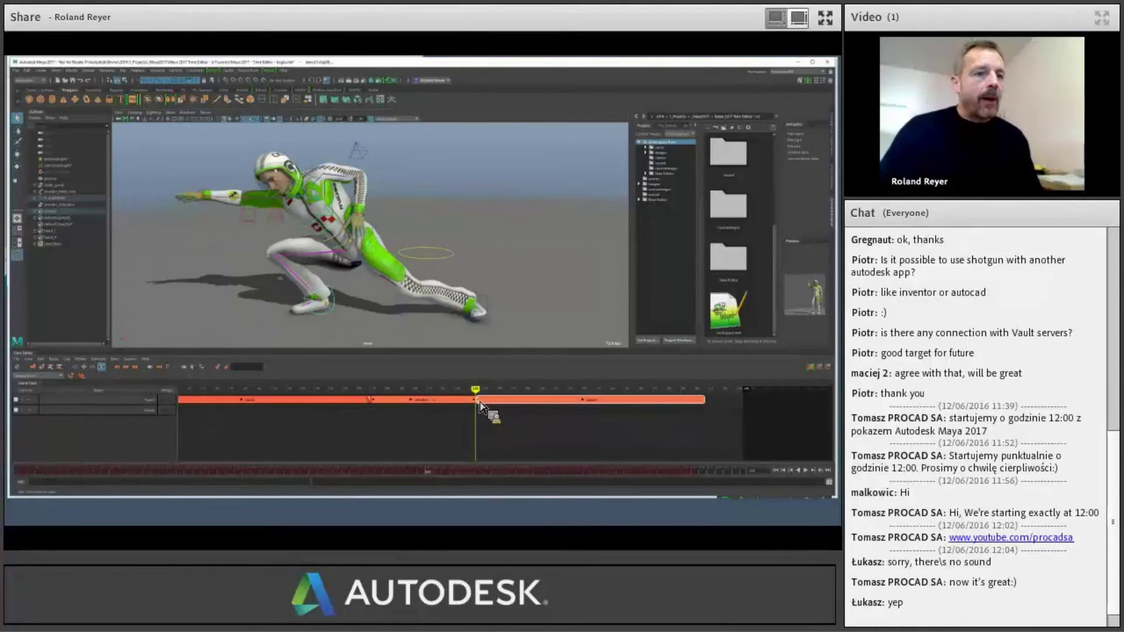
key(alt+v)
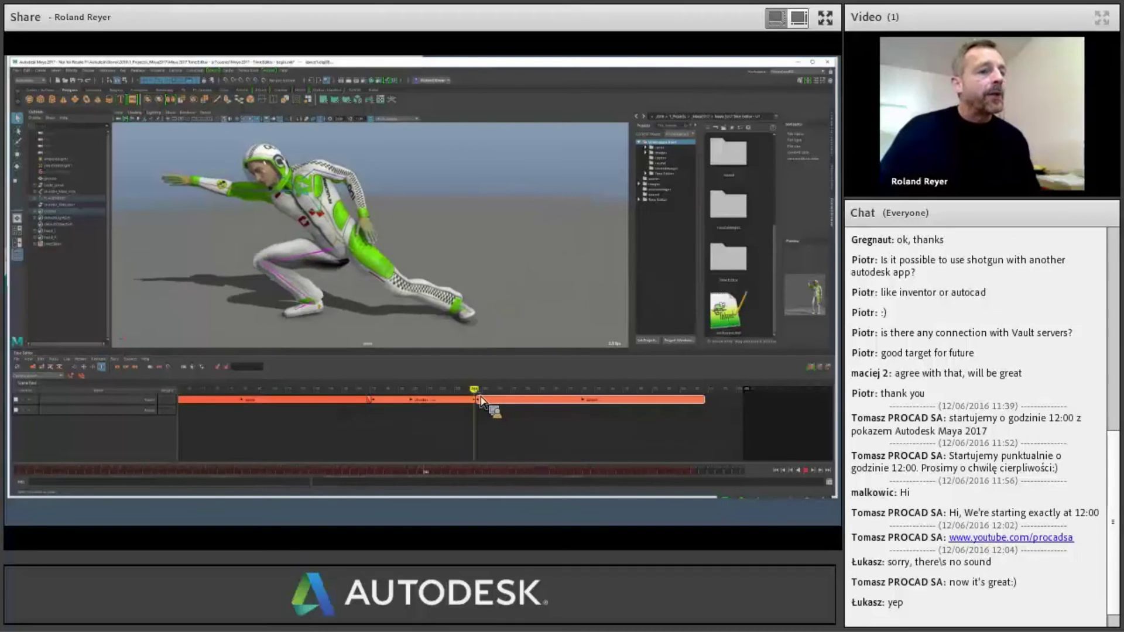
key(alt+v)
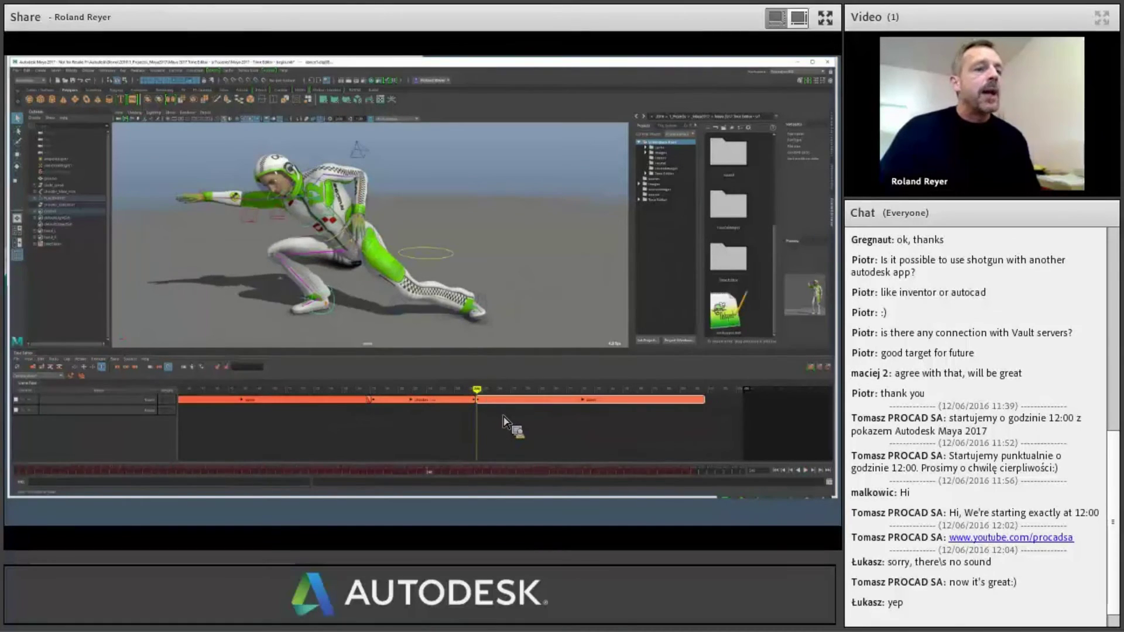
drag(501, 420, 453, 405)
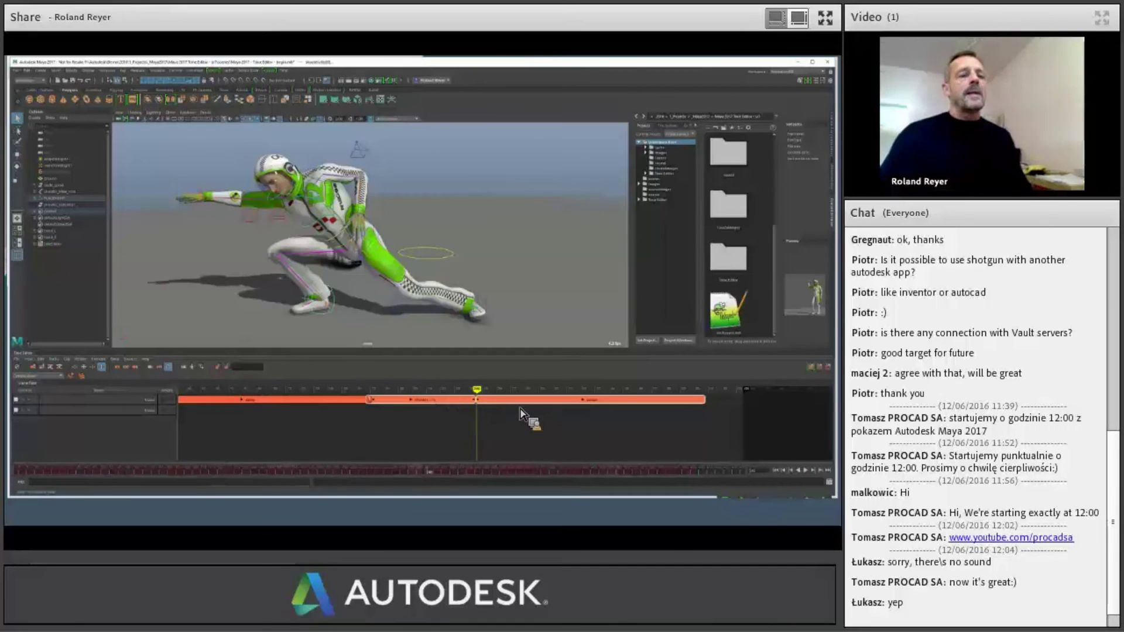
- Match the third clip to the second using the clip's right-click Match option
right_click(494, 402)
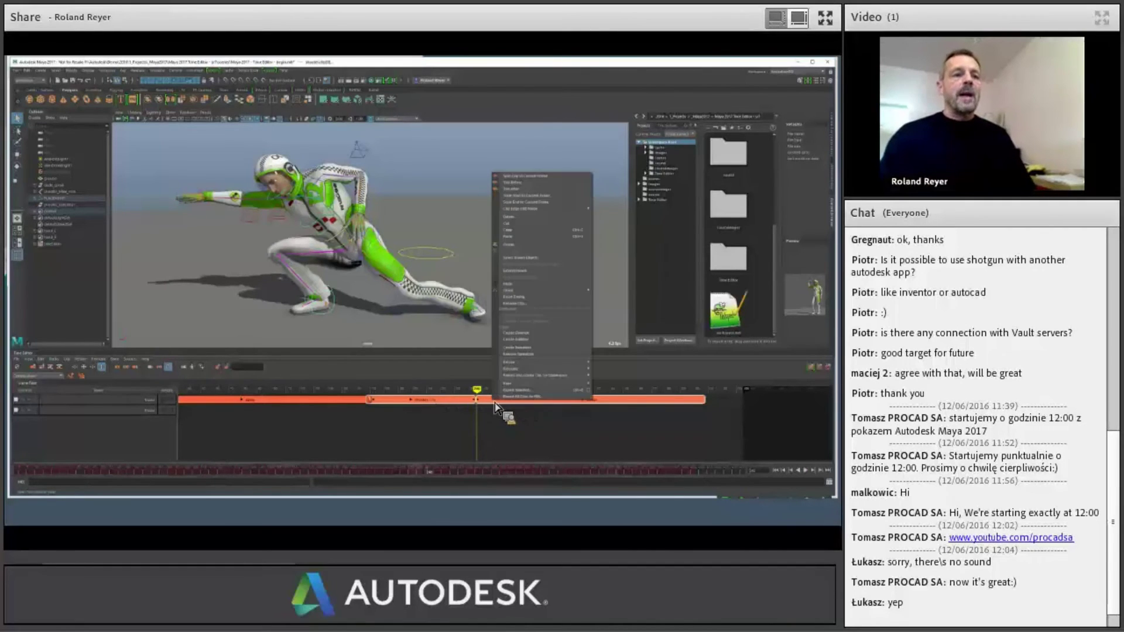
mouse_move(563, 290)
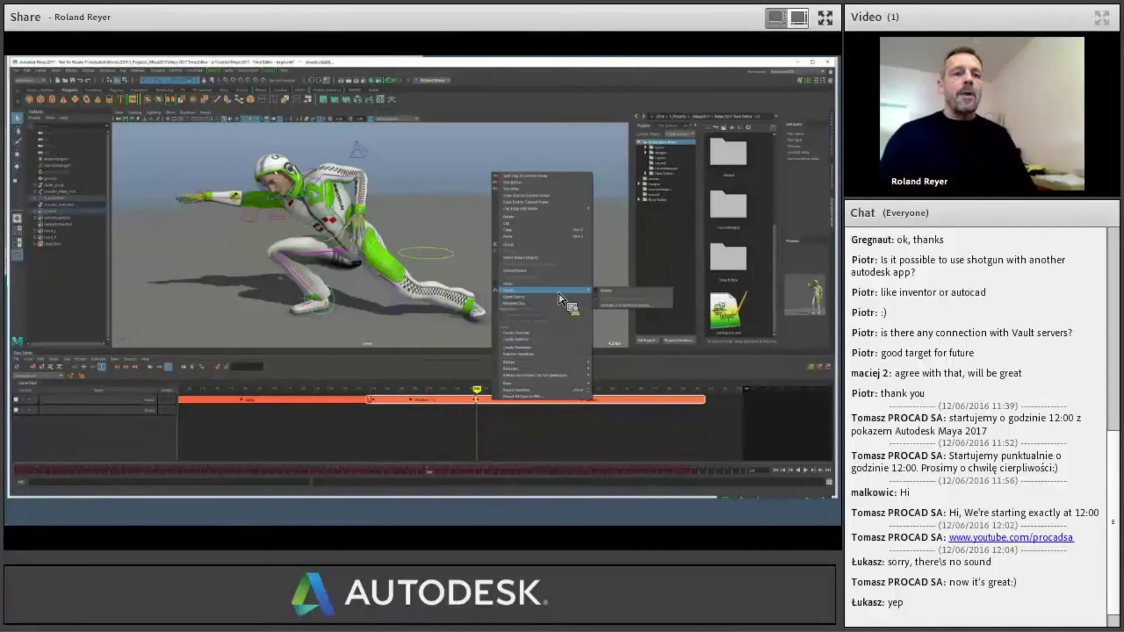
click(610, 290)
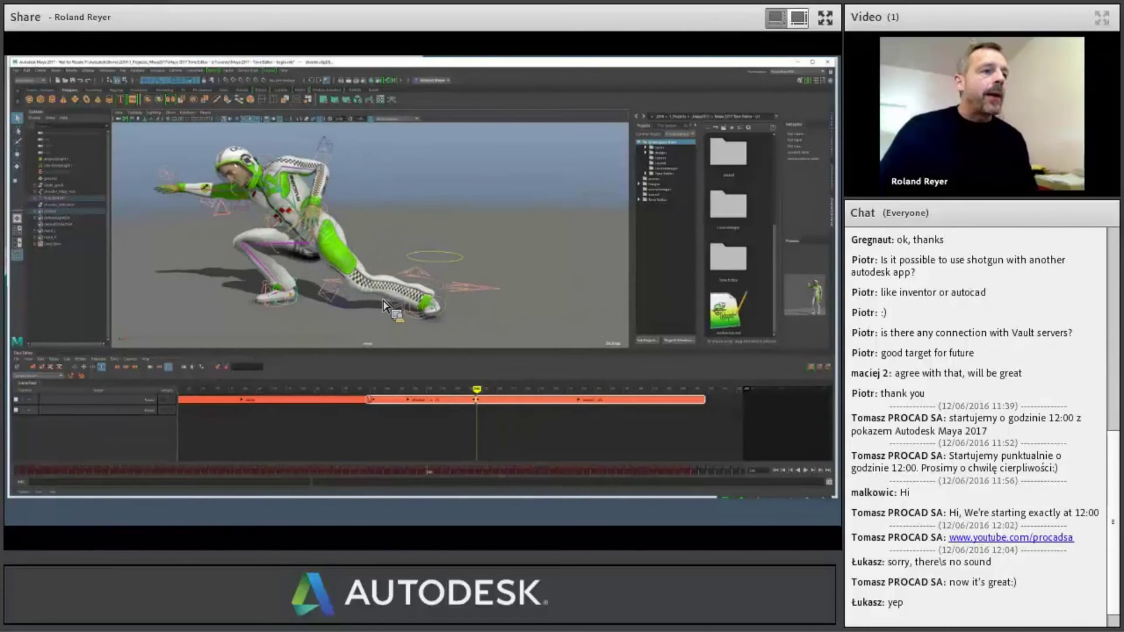
alt+right_drag(326, 302, 370, 312)
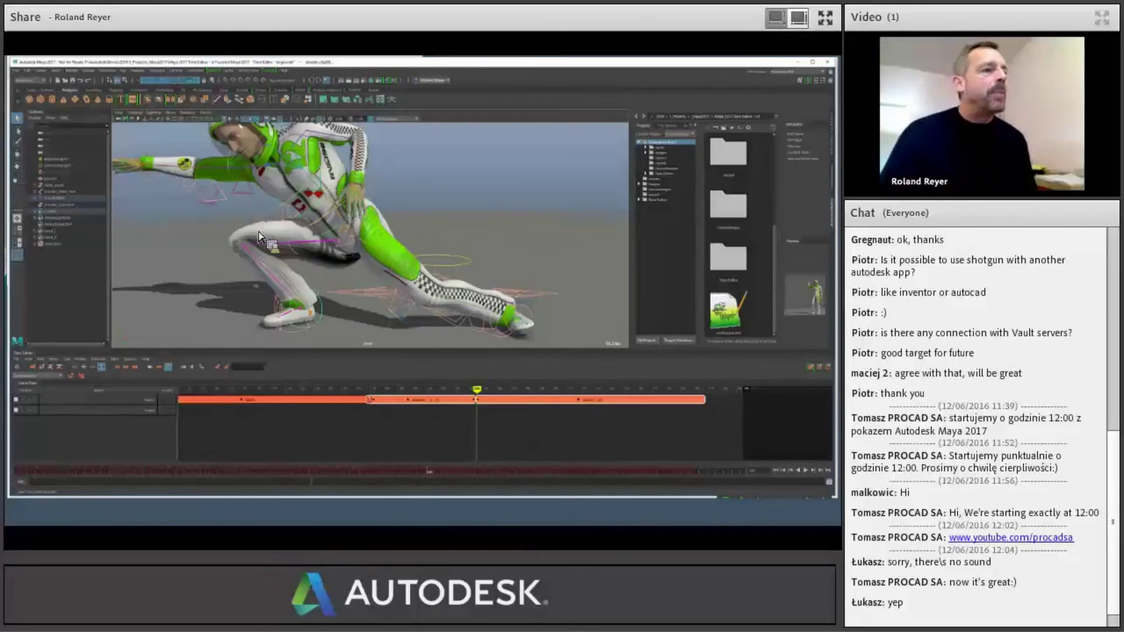
alt+drag(310, 335, 327, 345)
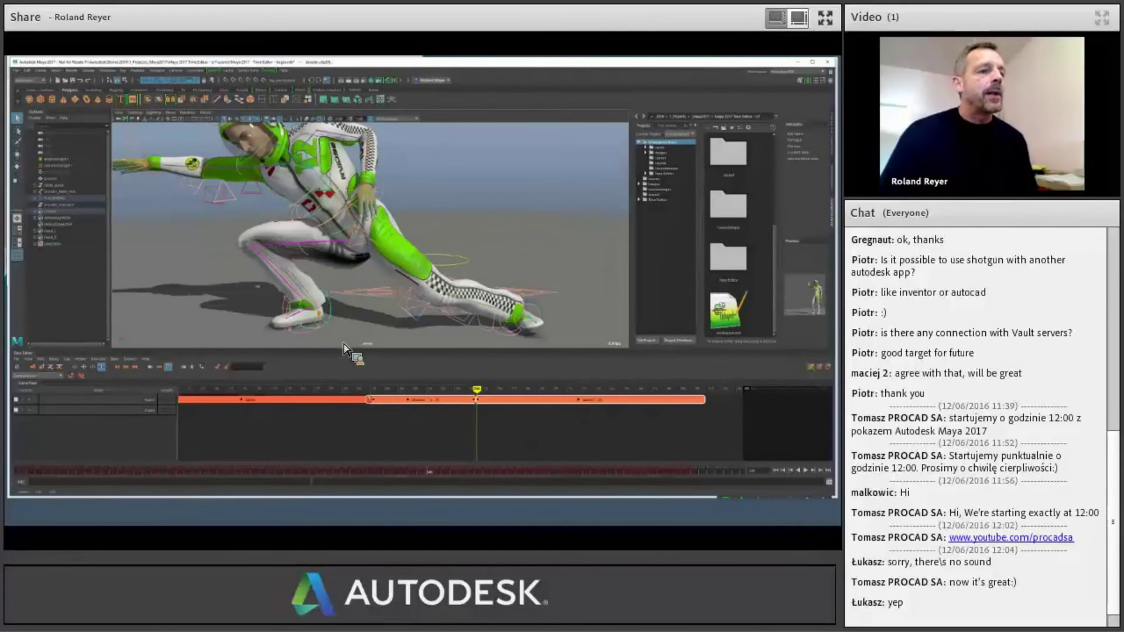
- Create a user-defined ghost from the astronaut rig's joints via the clip's Ghost menu, then close the dialog
right_click(461, 404)
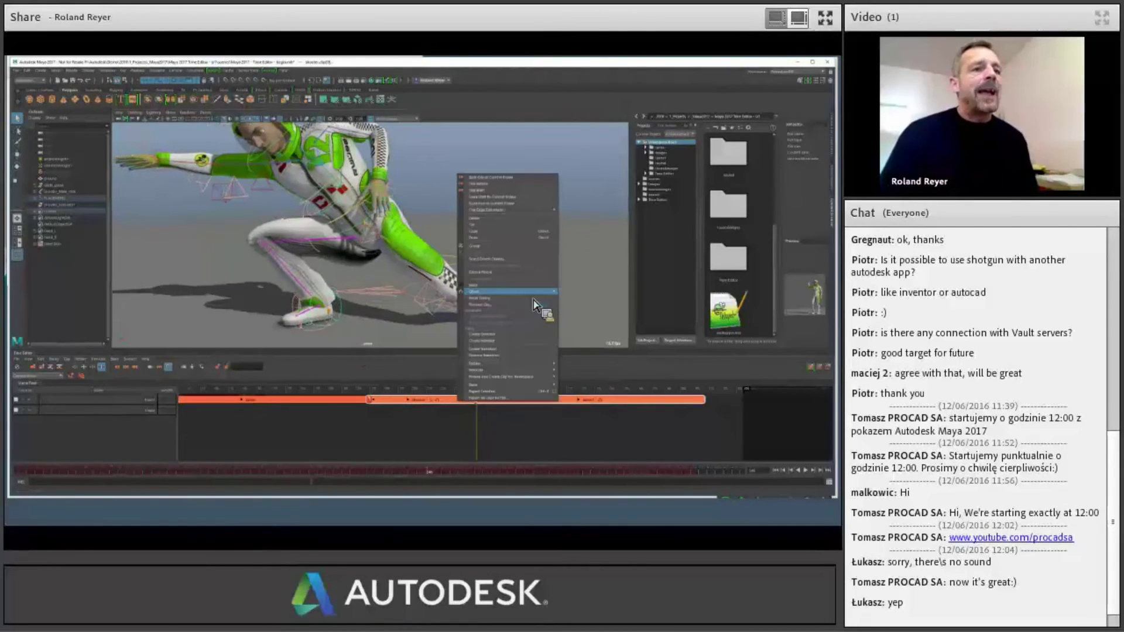
mouse_move(545, 291)
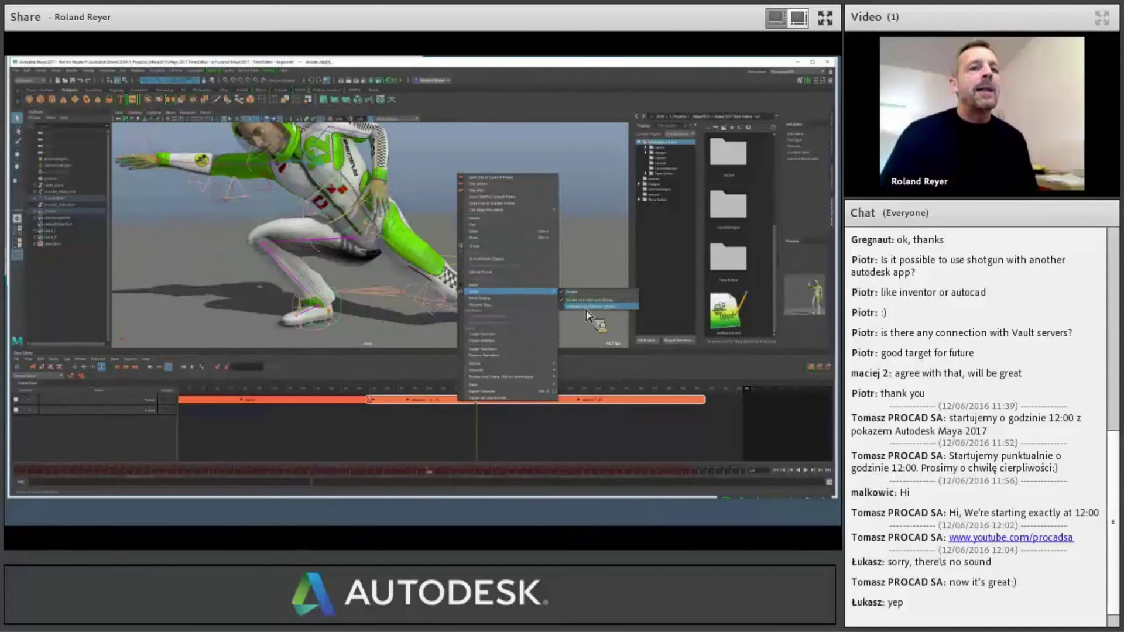
click(611, 306)
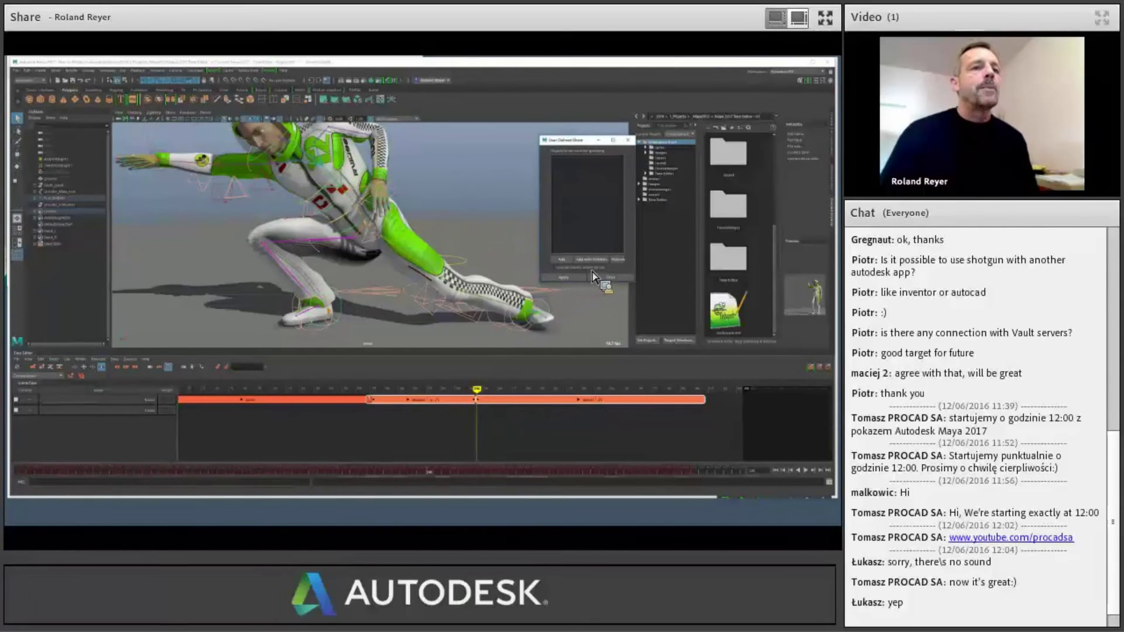
click(408, 259)
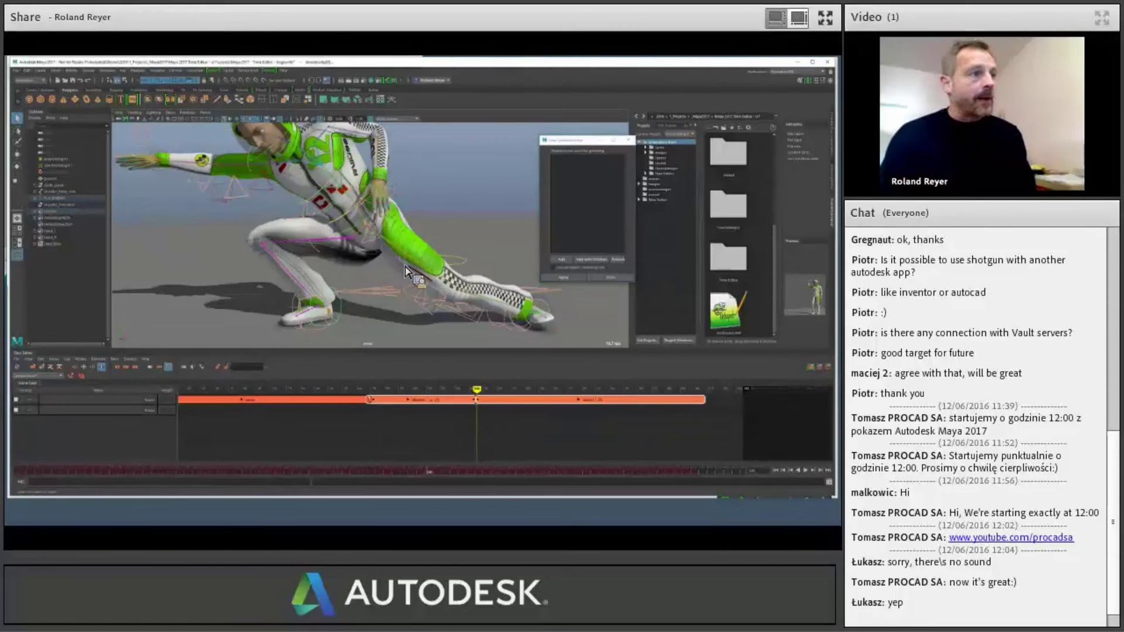
click(408, 271)
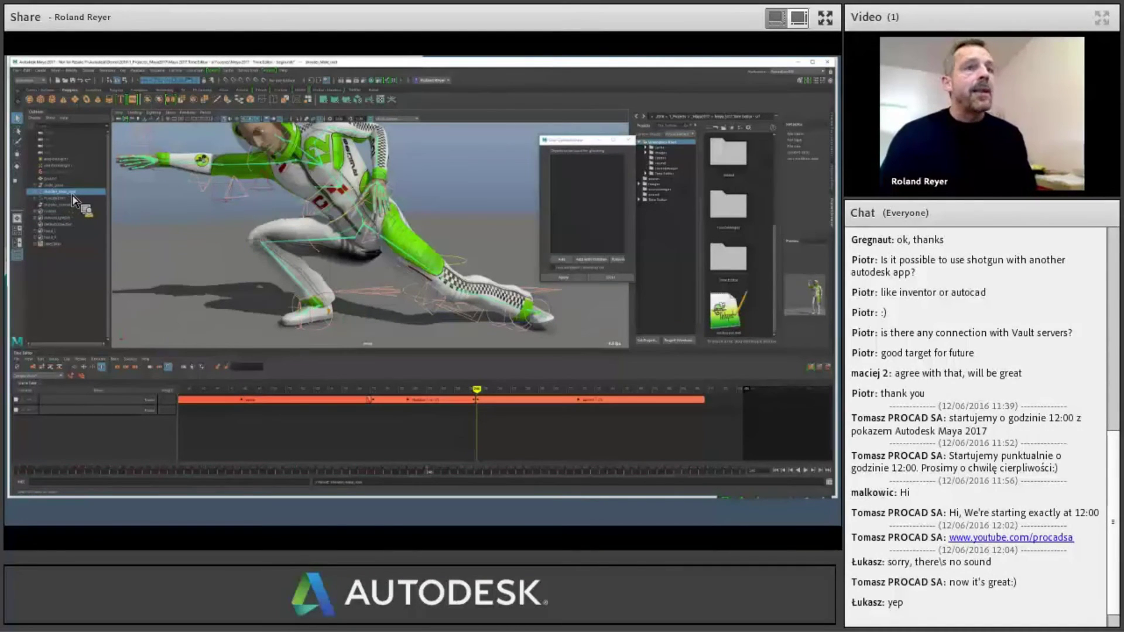
click(590, 258)
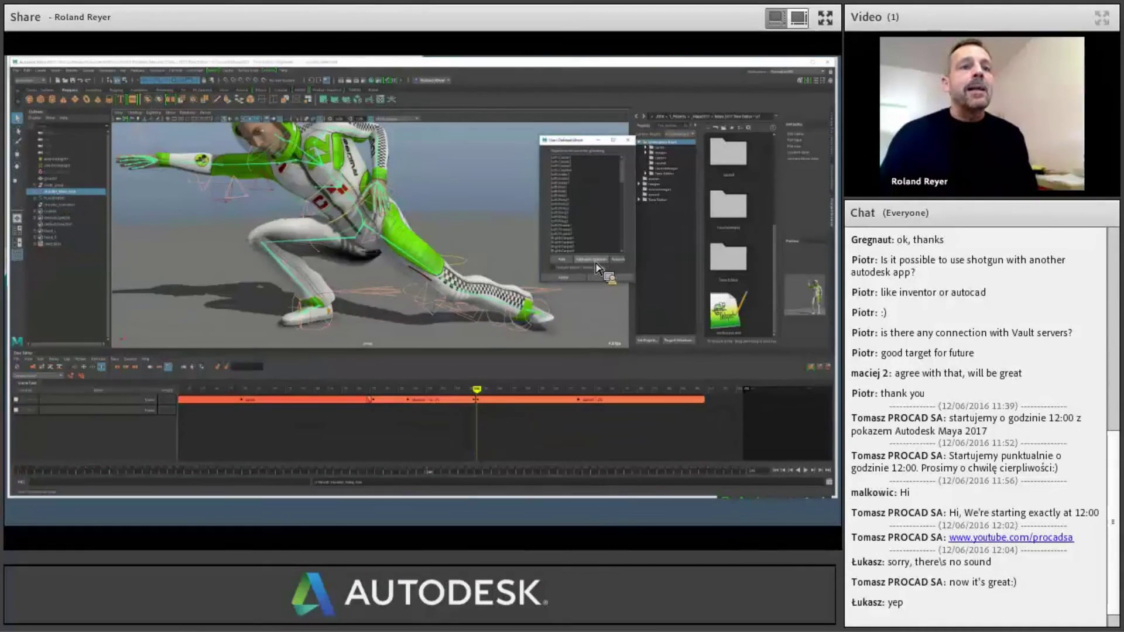
click(567, 280)
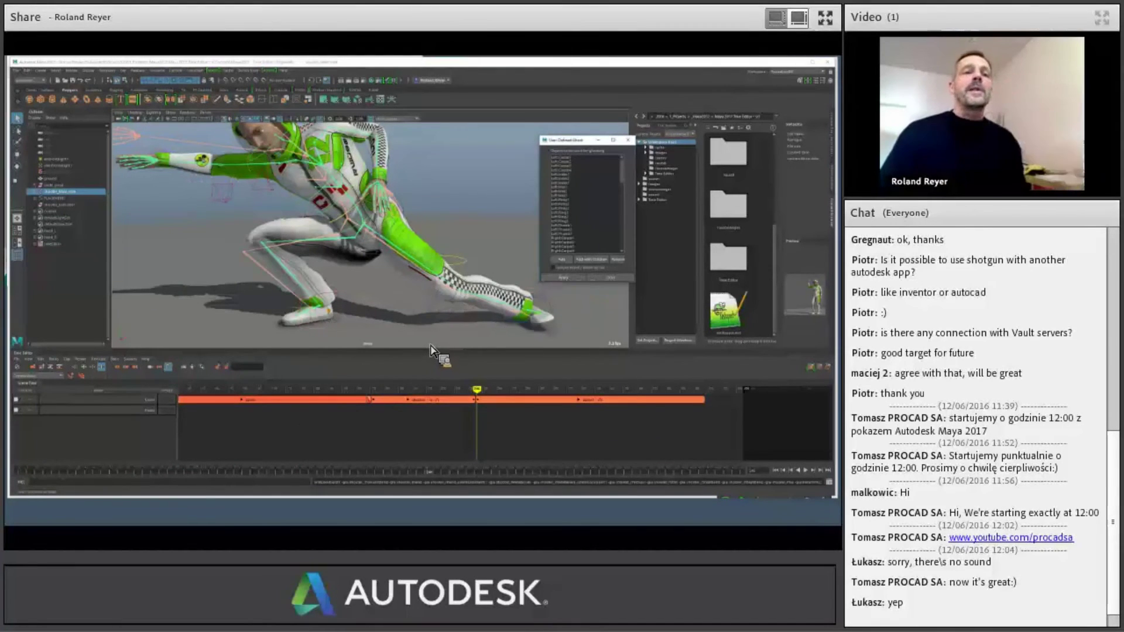
click(611, 278)
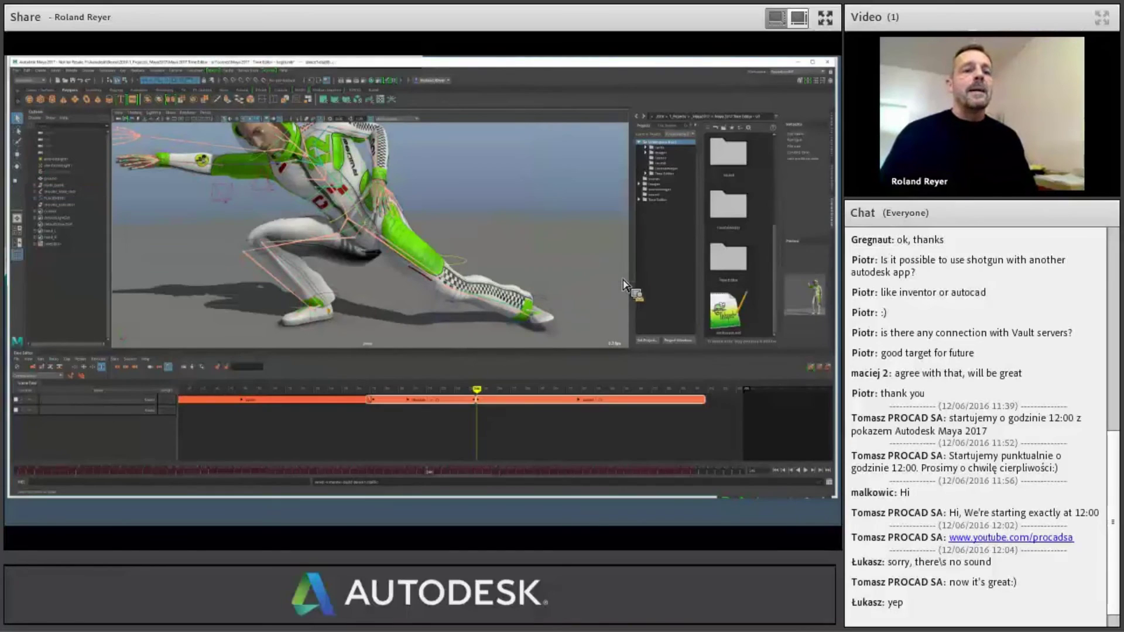
- Select only the last clip and set its Clip Colour to cyan in the Attribute Editor
click(593, 328)
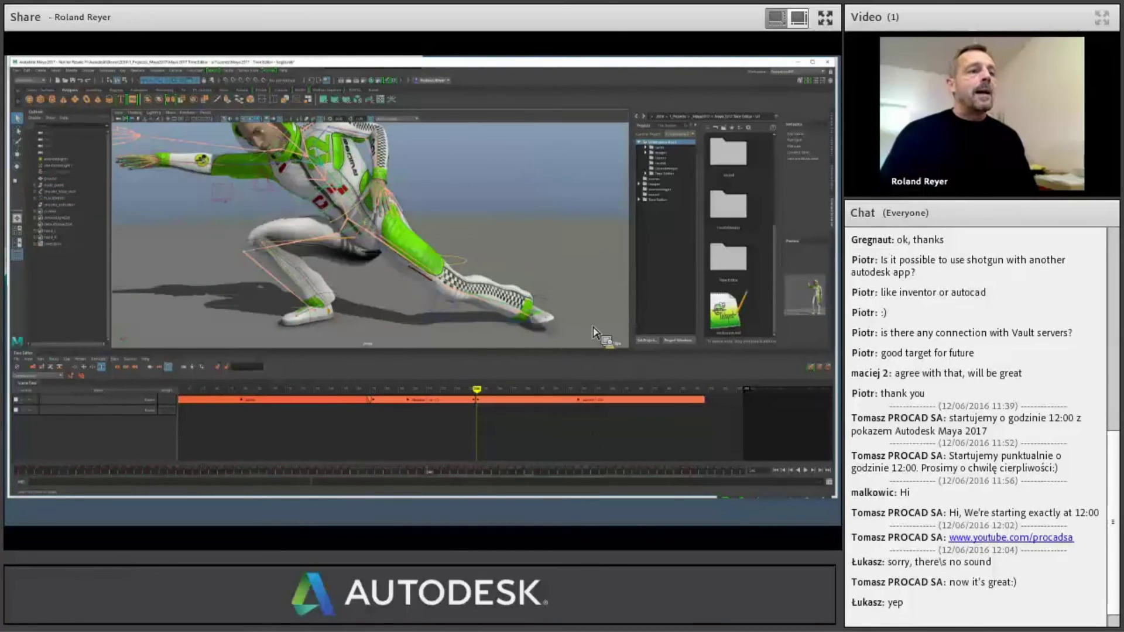
click(546, 404)
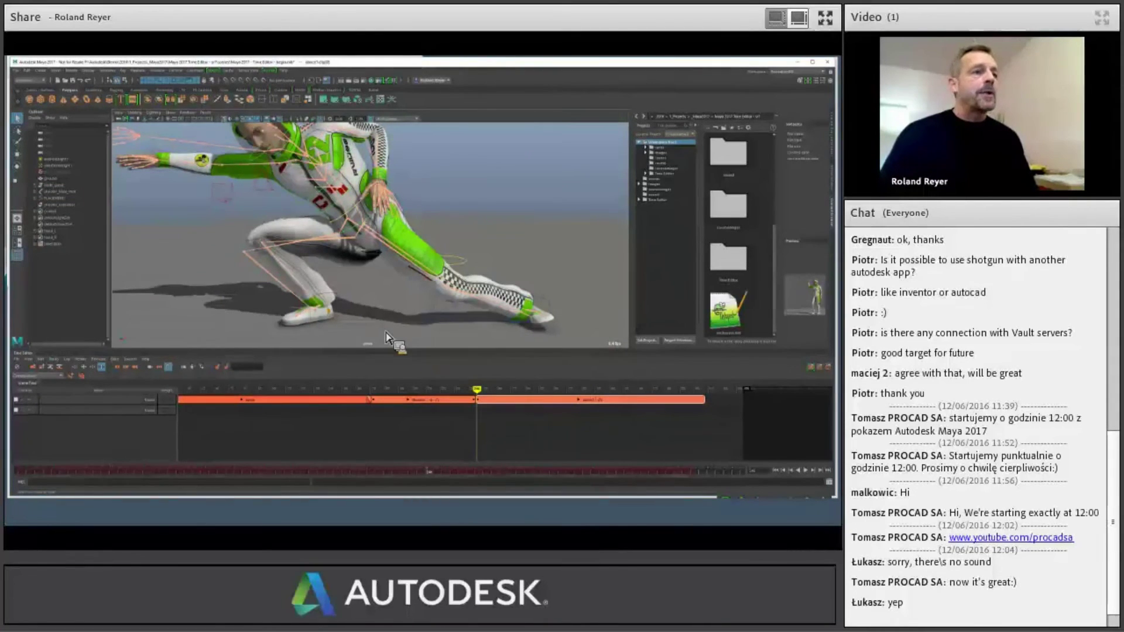
alt+drag(385, 333, 398, 333)
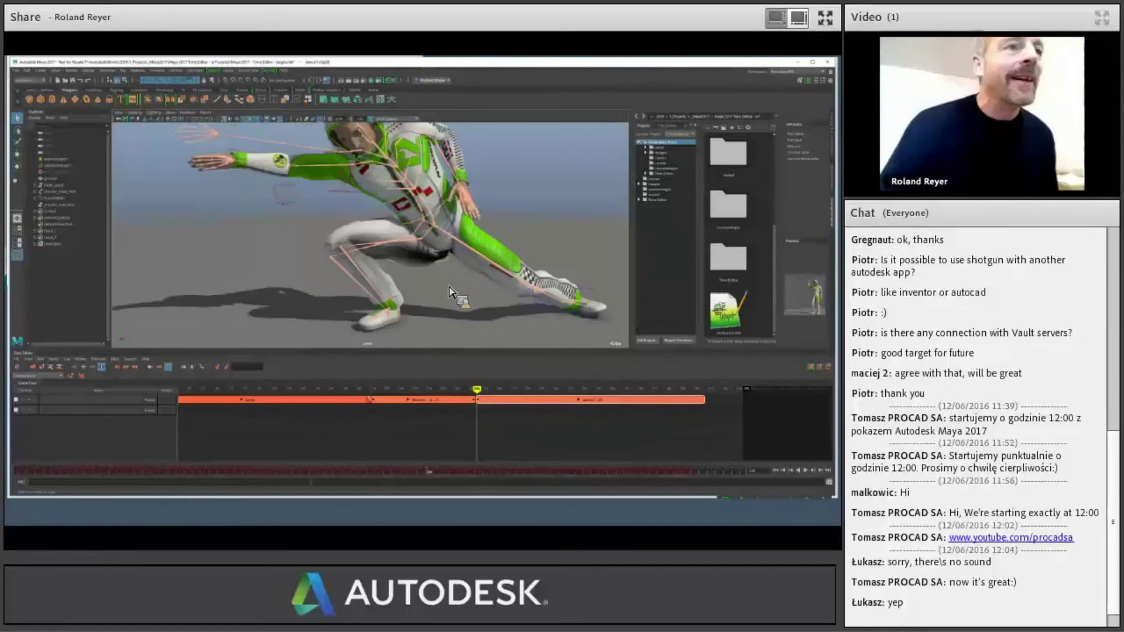
click(832, 185)
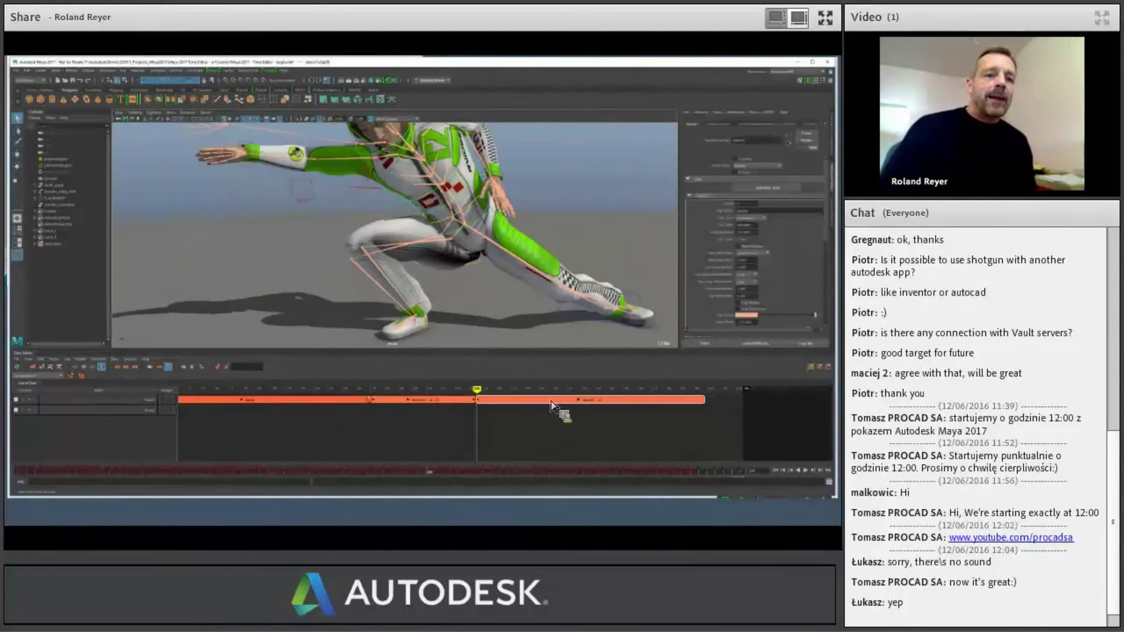
click(746, 315)
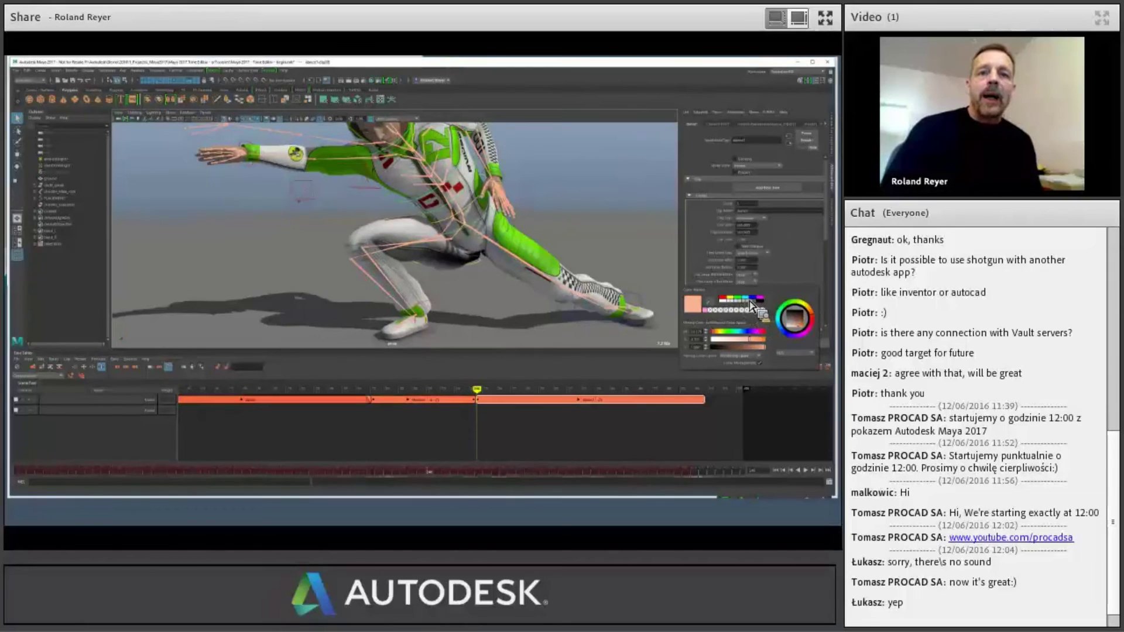
click(749, 299)
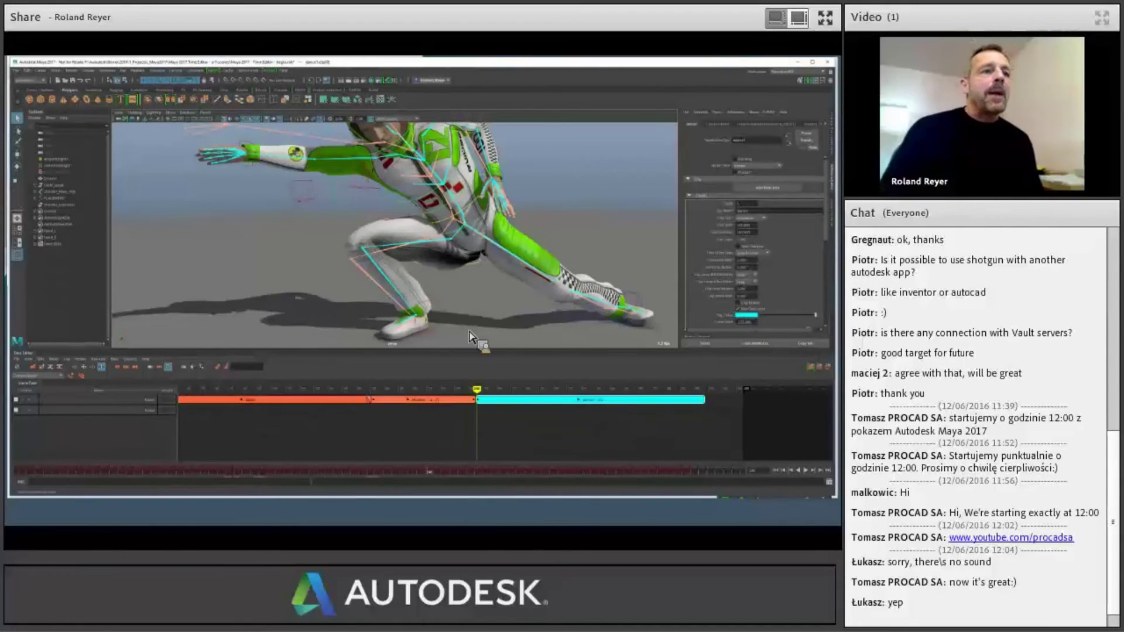
mouse_move(444, 307)
alt+mouse_down()
mouse_move(438, 295)
mouse_move(408, 297)
mouse_move(427, 316)
alt+mouse_up()
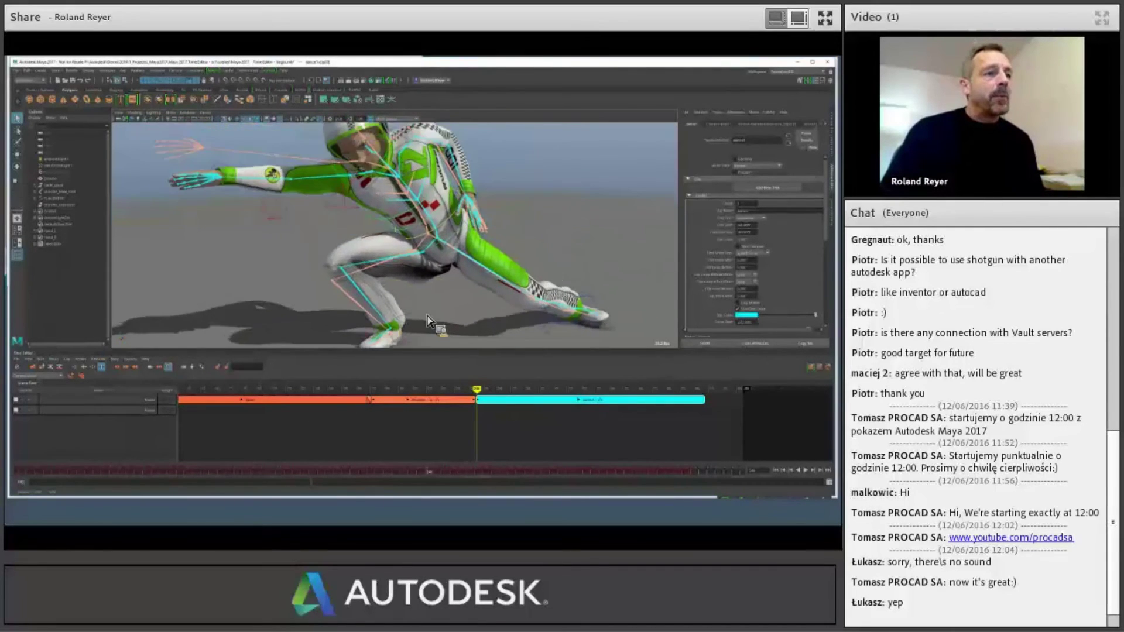
alt+middle_drag(427, 316, 419, 301)
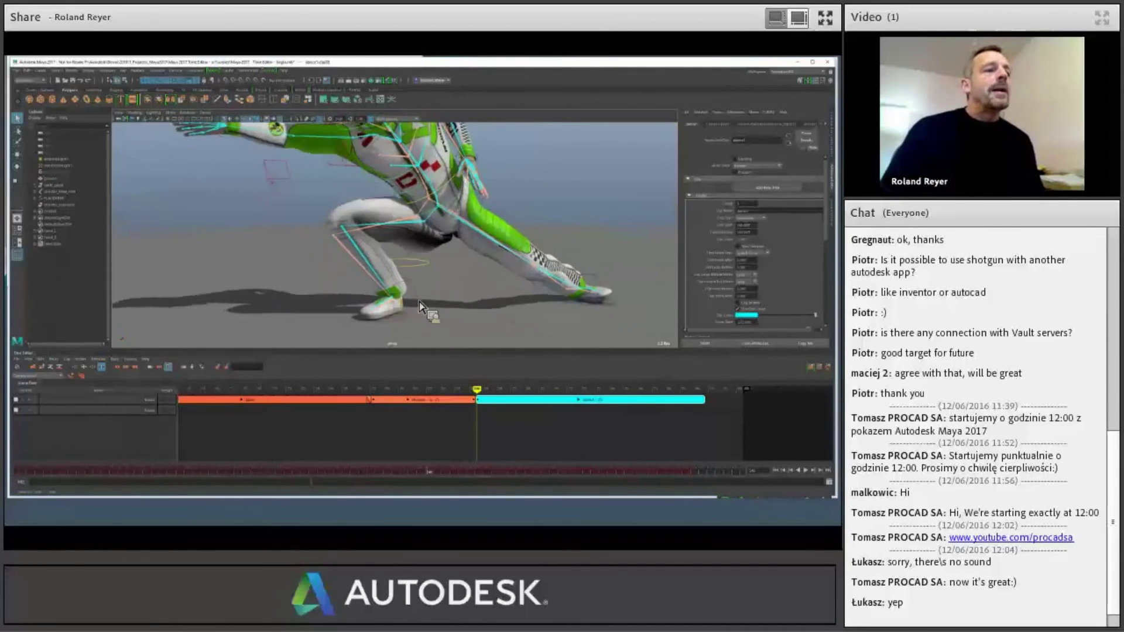
alt+drag(420, 305, 475, 323)
alt+middle_drag(475, 326, 469, 323)
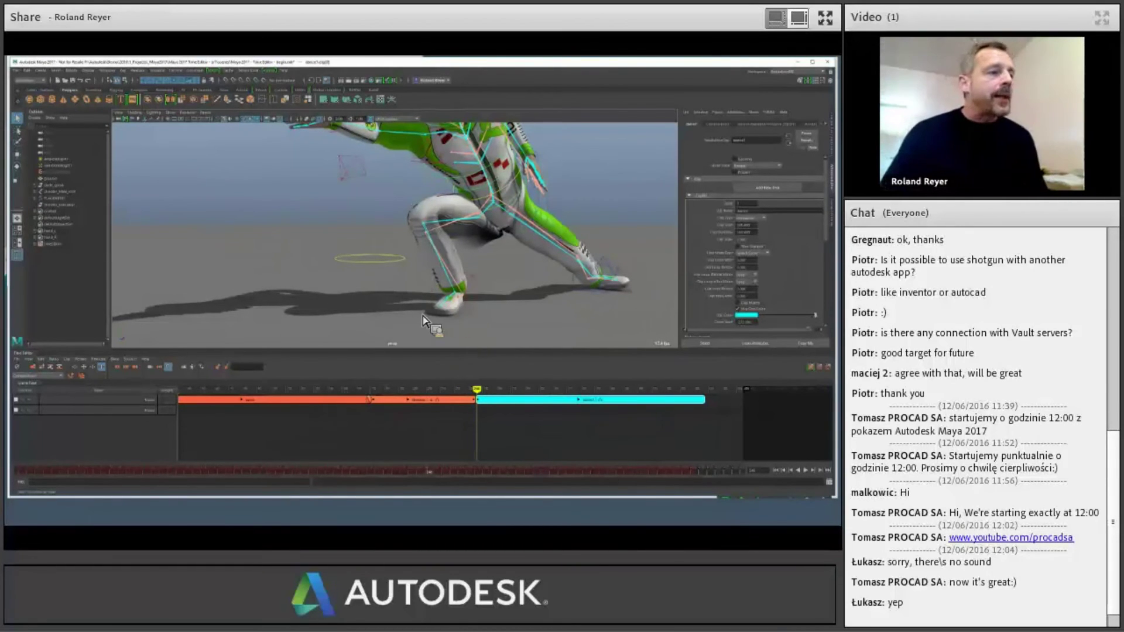
- Add a relocator to the cyan clip, shift the character left with it, and play back
click(195, 369)
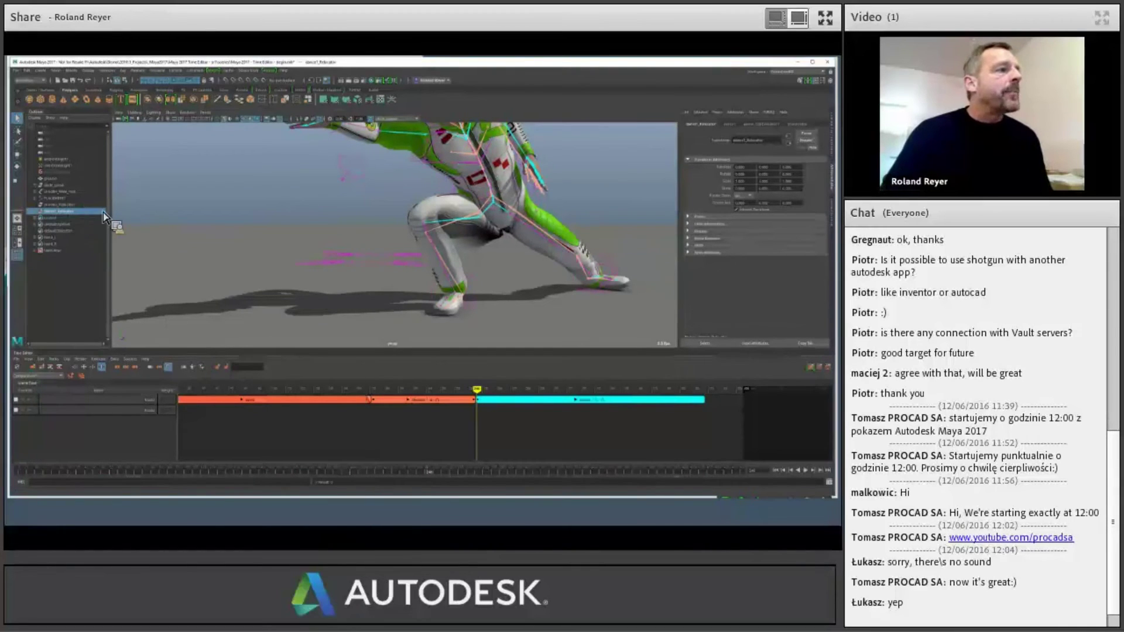
key(w)
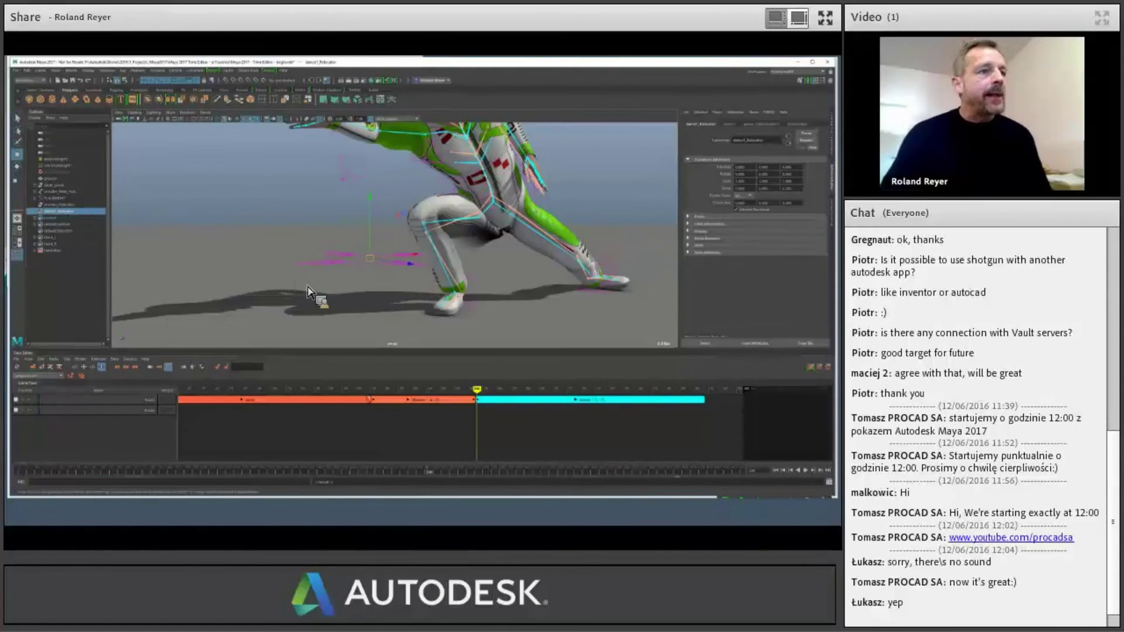
drag(363, 265, 289, 251)
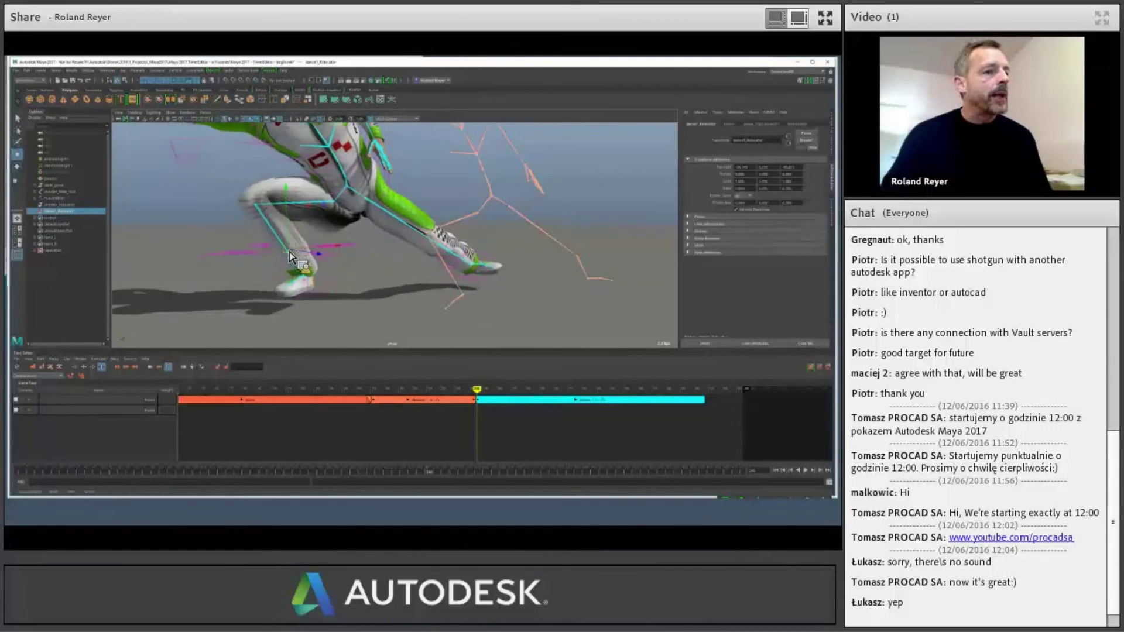
drag(482, 396, 476, 396)
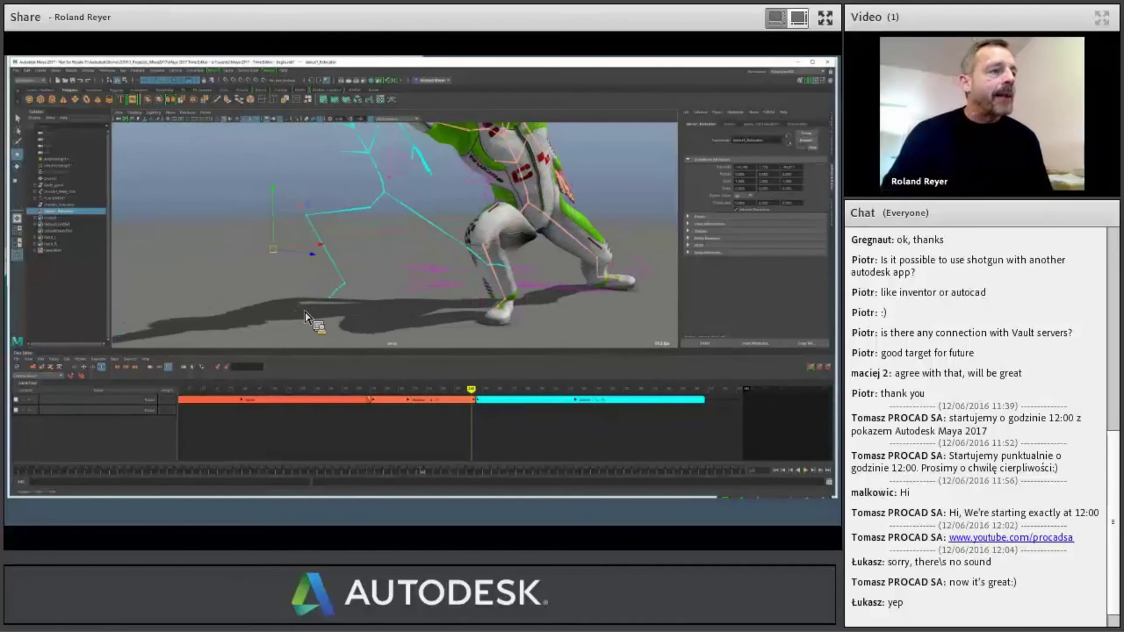
key(ctrl+t)
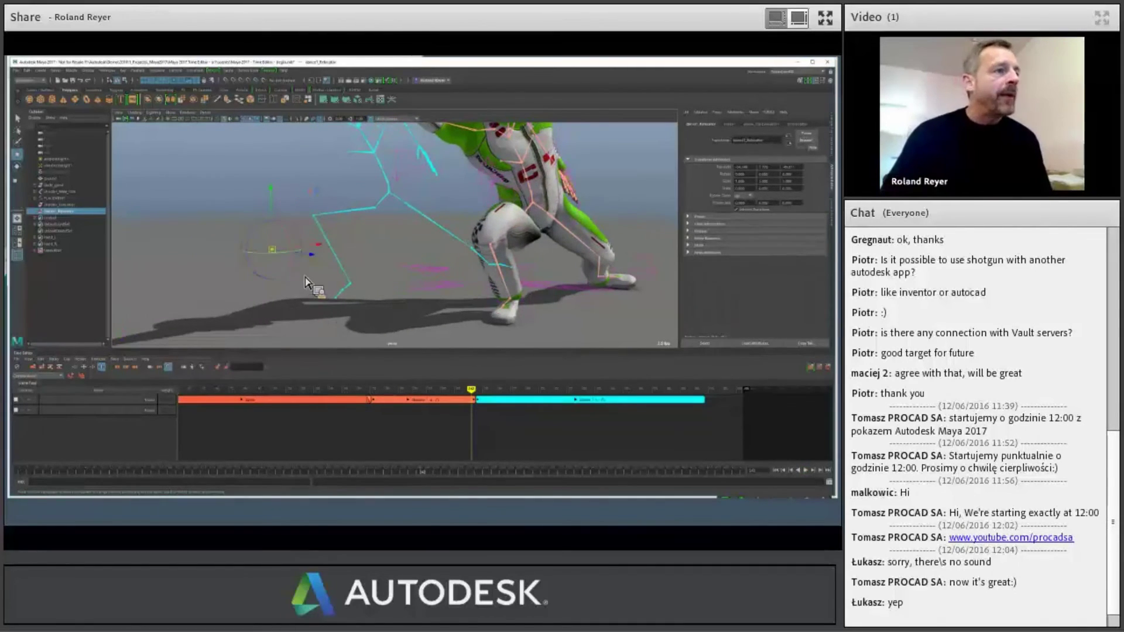
click(337, 301)
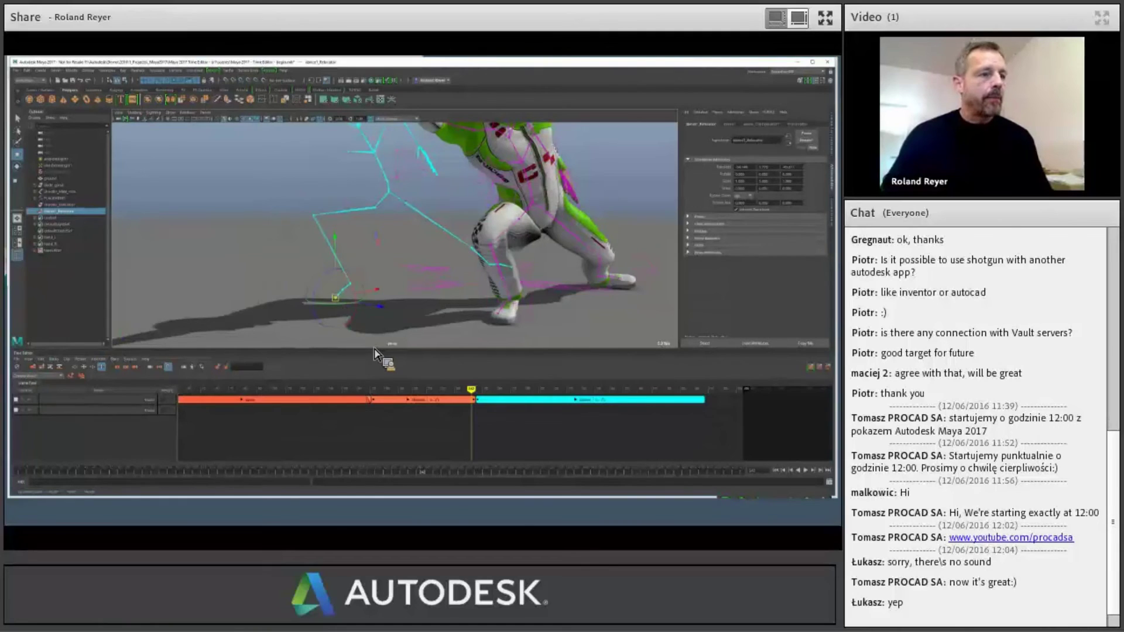
key(w)
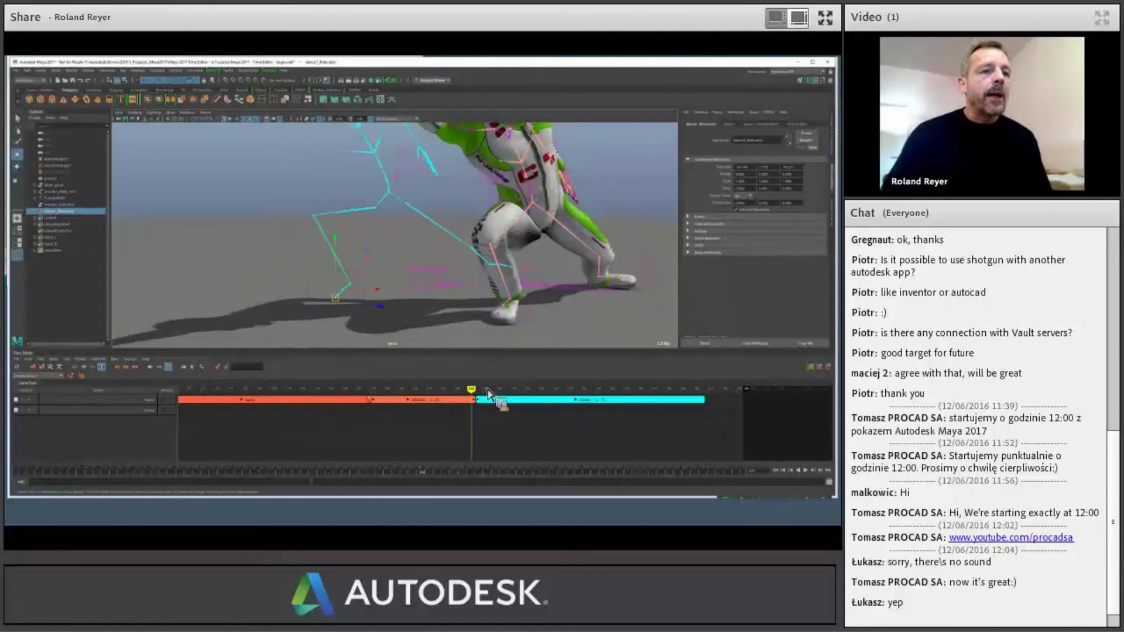
key(alt+v)
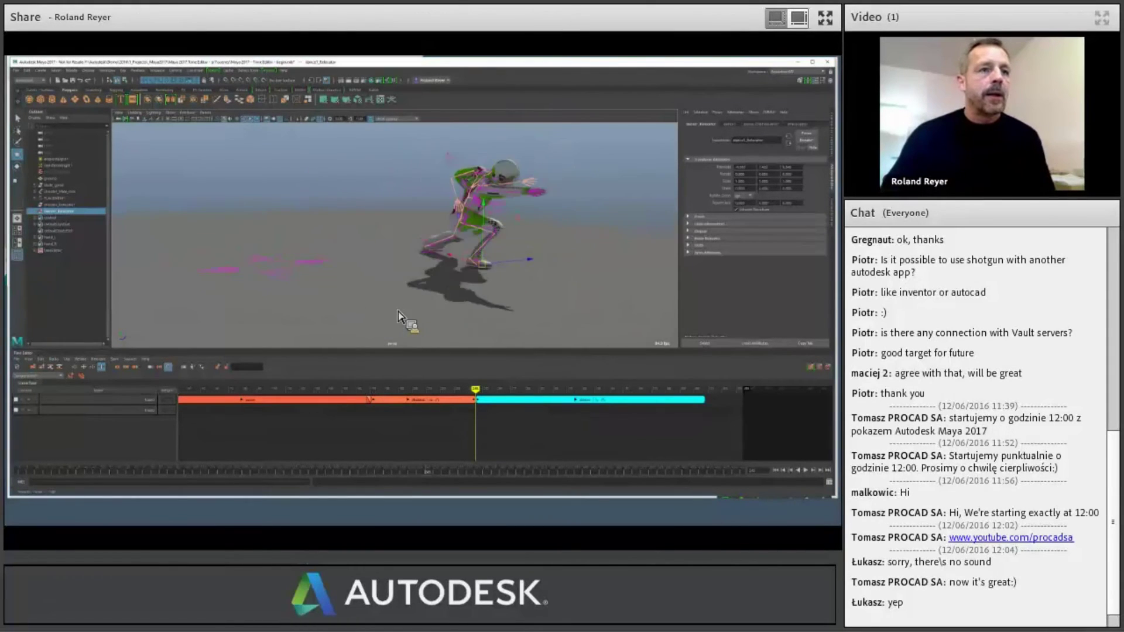
alt+middle_drag(469, 296, 388, 291)
alt+right_drag(304, 310, 545, 291)
alt+middle_drag(477, 302, 487, 233)
alt+right_drag(389, 306, 519, 291)
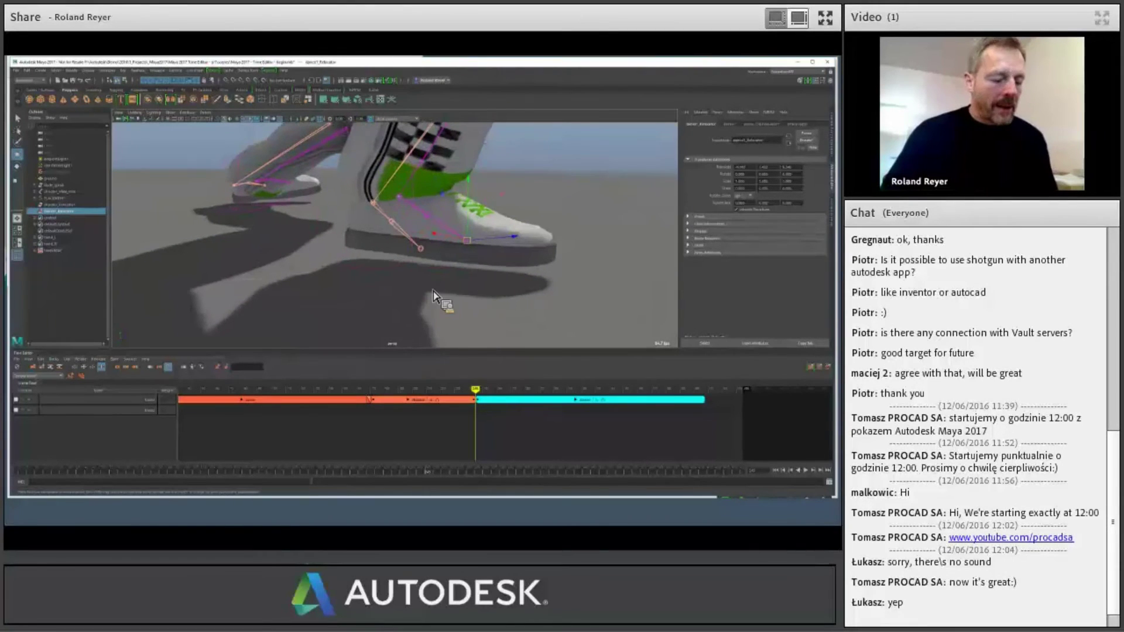
middle_click(423, 253)
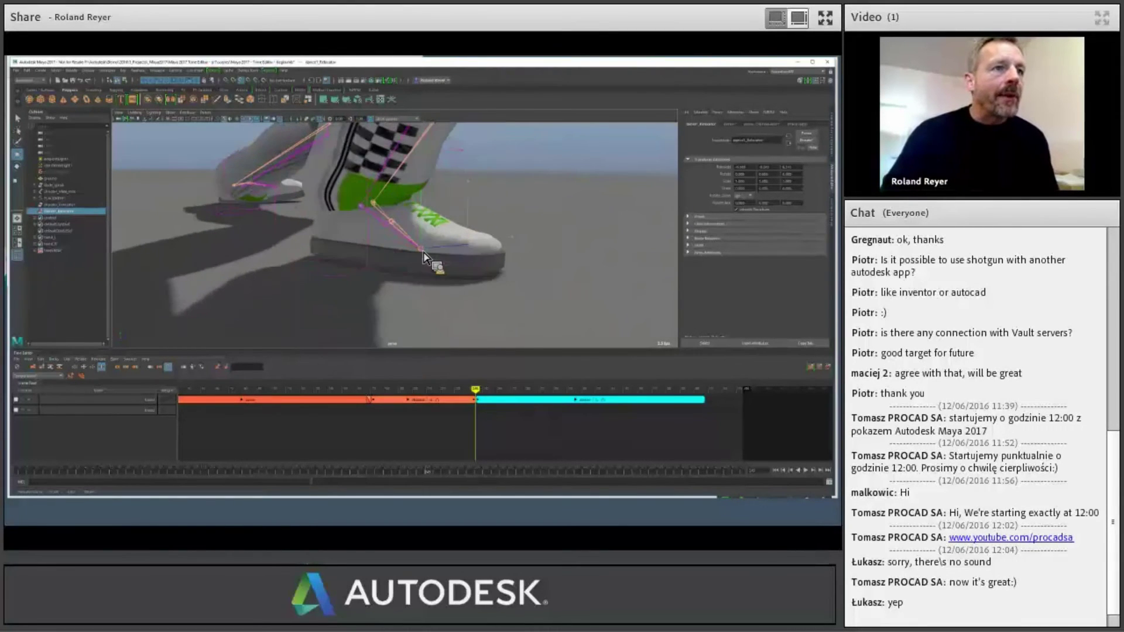
alt+drag(475, 314, 441, 303)
alt+right_drag(442, 303, 318, 305)
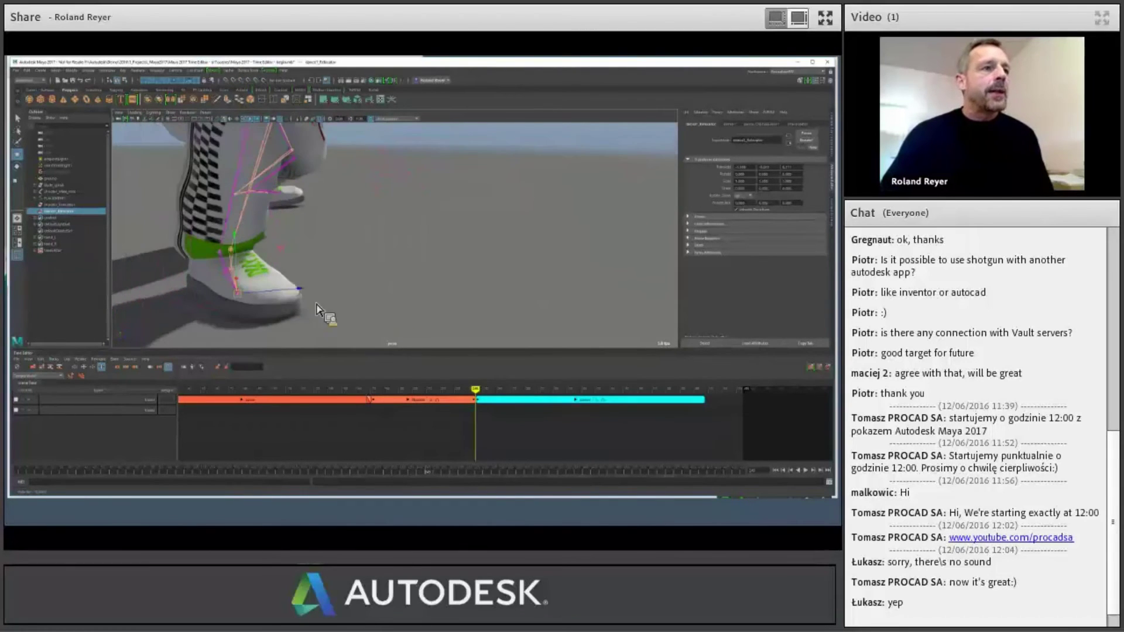
alt+drag(310, 303, 325, 252)
alt+middle_drag(325, 251, 438, 285)
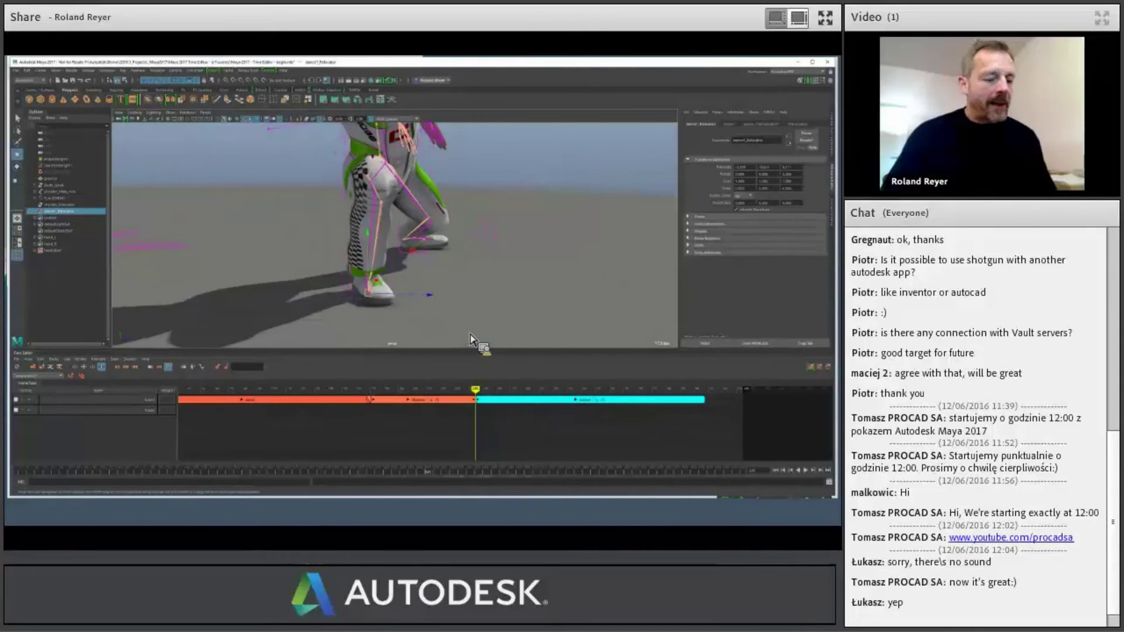
key(e)
alt+drag(452, 335, 384, 334)
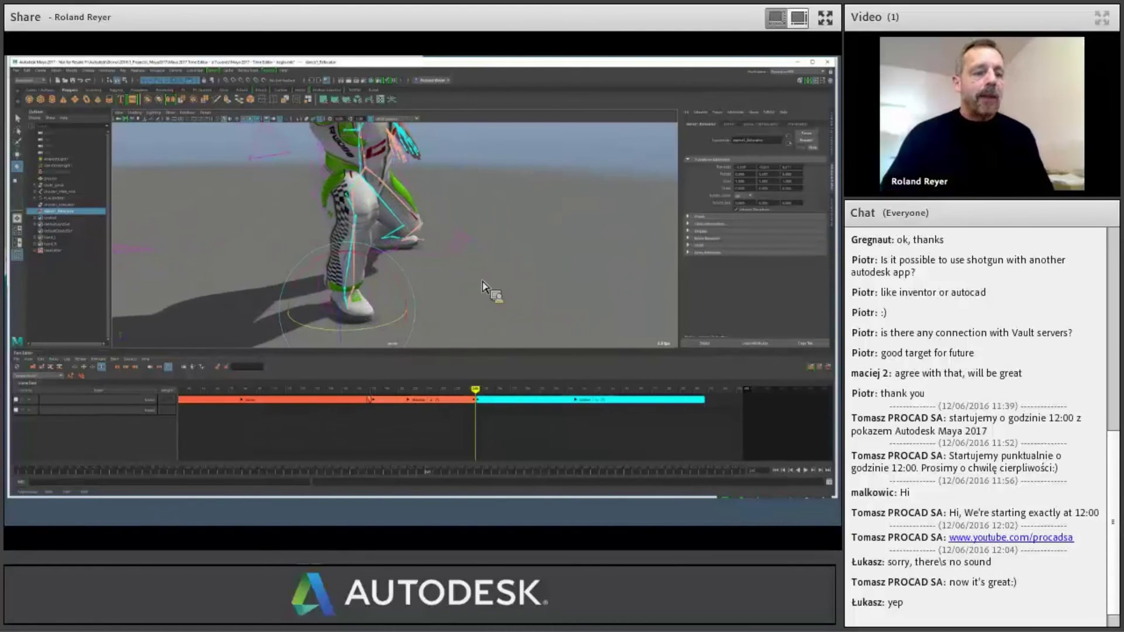
alt+middle_drag(483, 283, 481, 288)
key(plus)
key(plus)
key(plus)
key(plus)
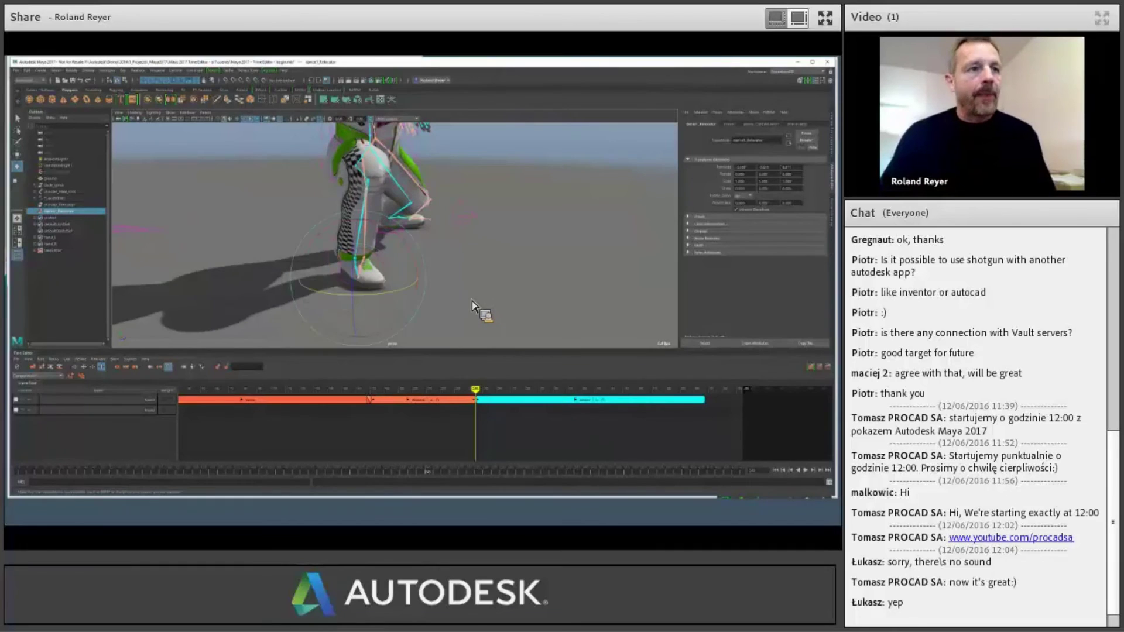
alt+drag(430, 349, 359, 339)
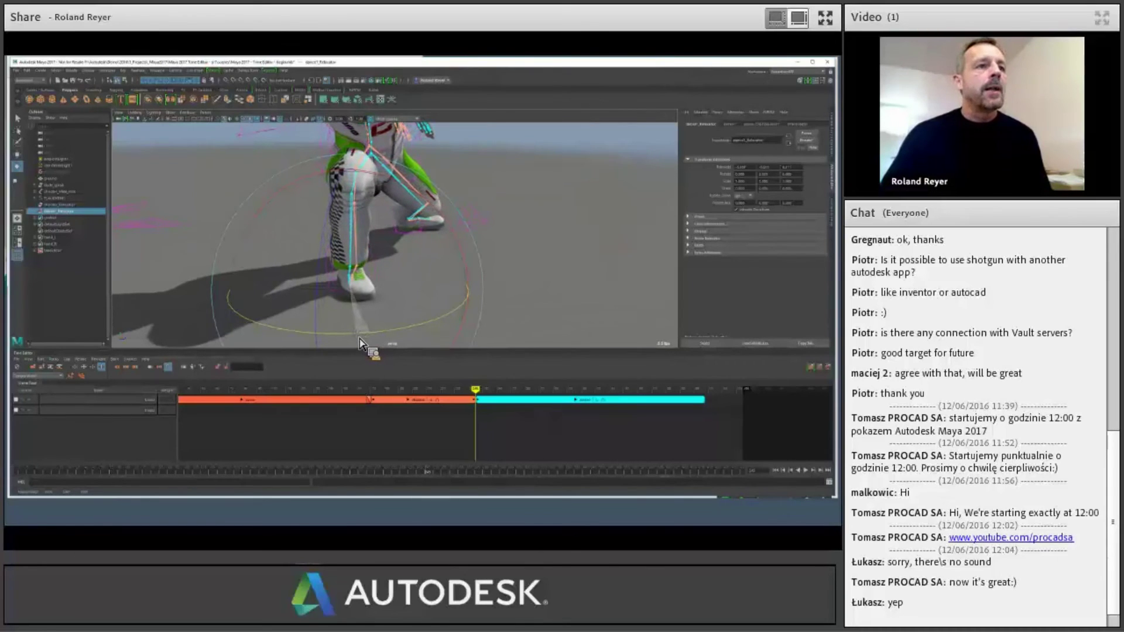
alt+drag(362, 311, 476, 298)
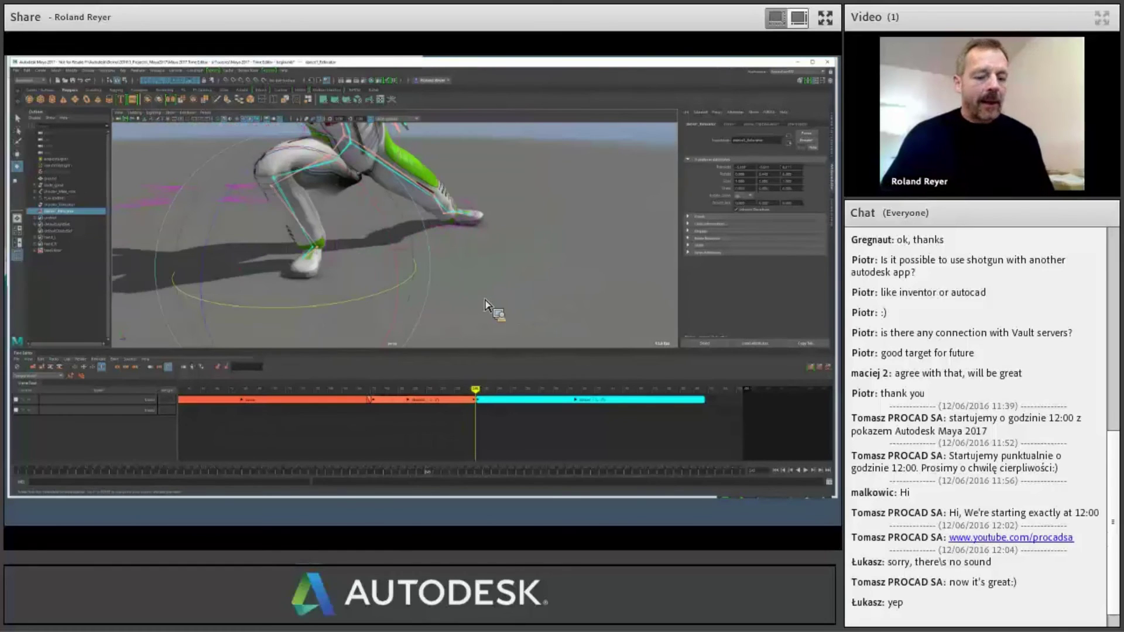
key(minus)
key(minus)
key(minus)
key(minus)
key(minus)
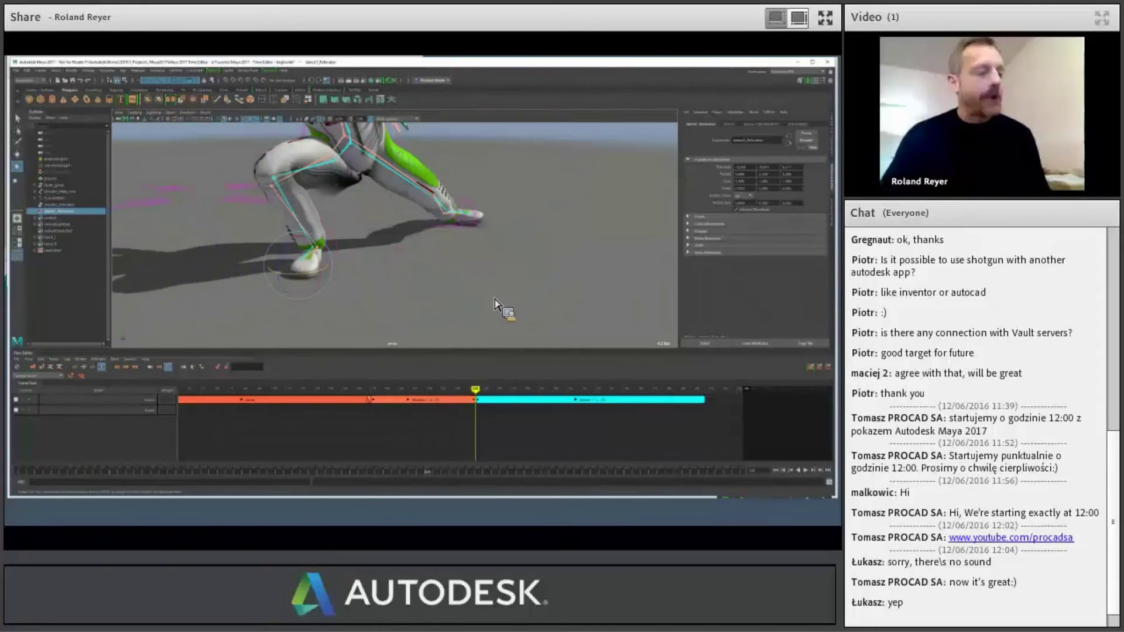
alt+drag(489, 293, 463, 343)
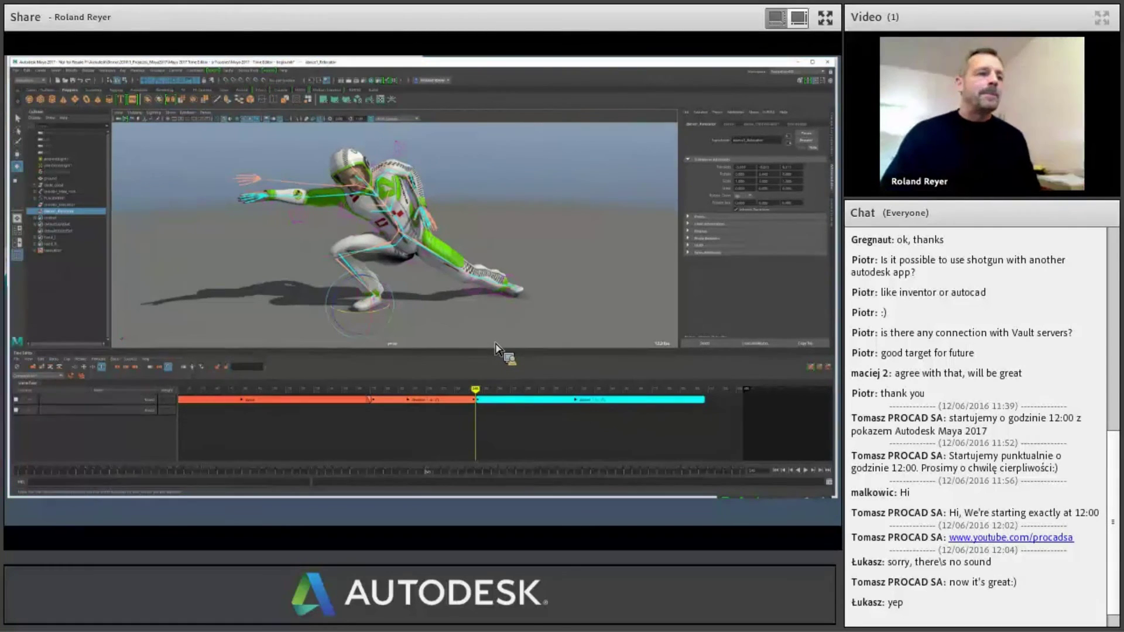
- Select the cyan clip and set the current time to the end of the red clip
key(q)
alt+drag(400, 328, 387, 326)
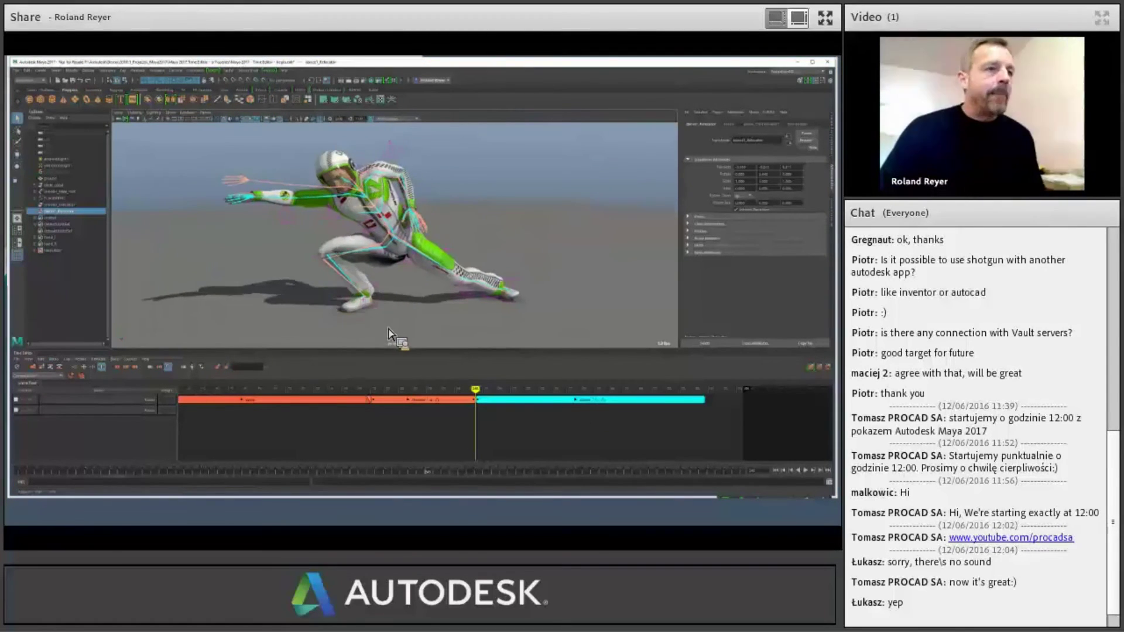
click(486, 400)
scroll(485, 418, up, 6)
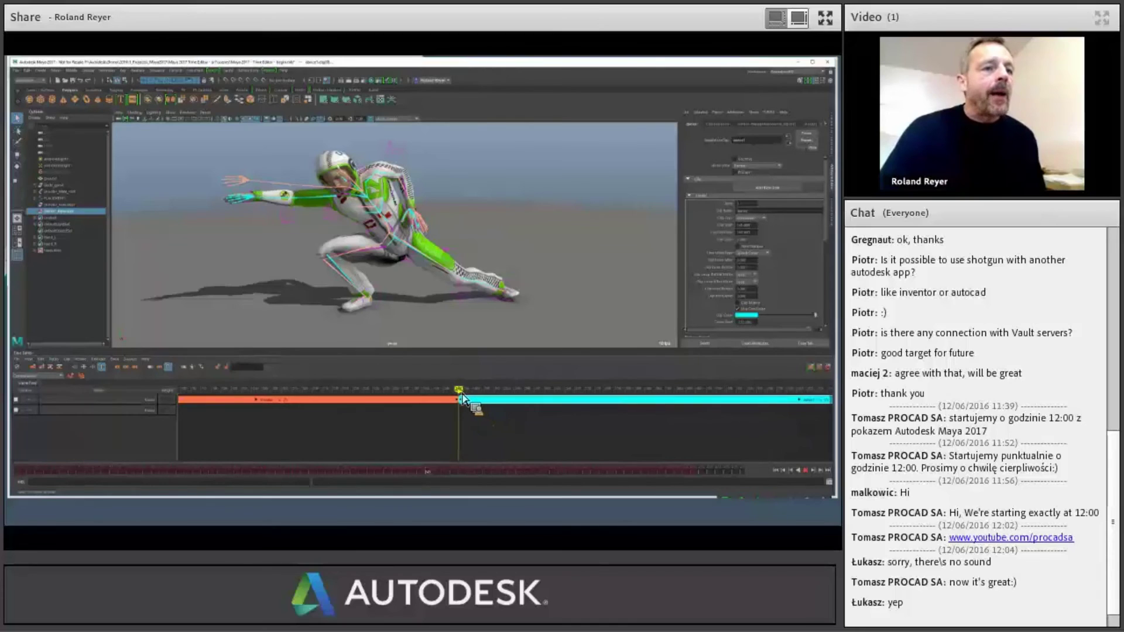
mouse_move(459, 391)
mouse_down()
mouse_move(409, 389)
mouse_move(556, 403)
mouse_move(534, 408)
mouse_up()
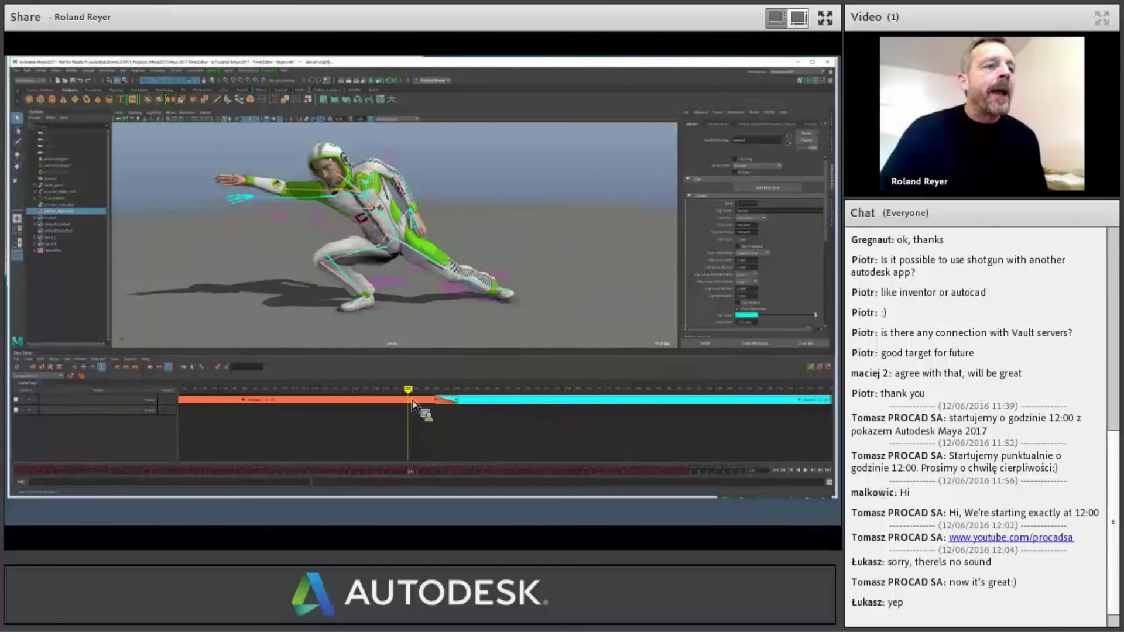
drag(412, 393, 416, 393)
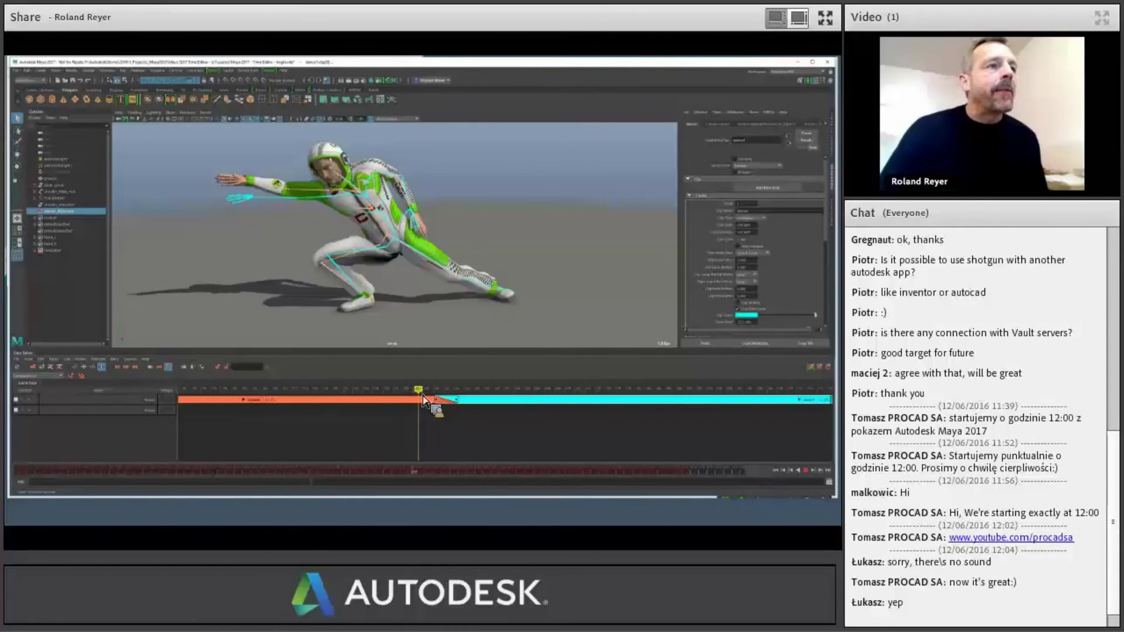
- Select the astronaut's spine4 control and zoom the Time Editor out
alt+middle_drag(264, 300, 302, 317)
scroll(302, 318, up, 2)
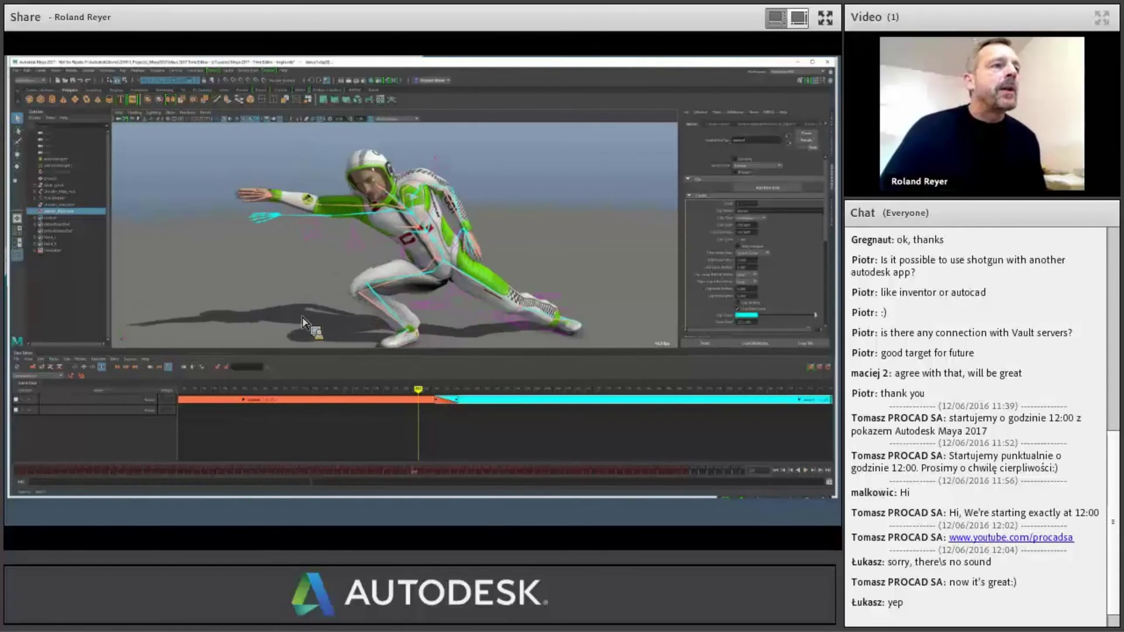
mouse_move(302, 322)
mouse_down()
mouse_move(306, 209)
mouse_move(267, 197)
mouse_move(247, 204)
mouse_move(432, 397)
mouse_up()
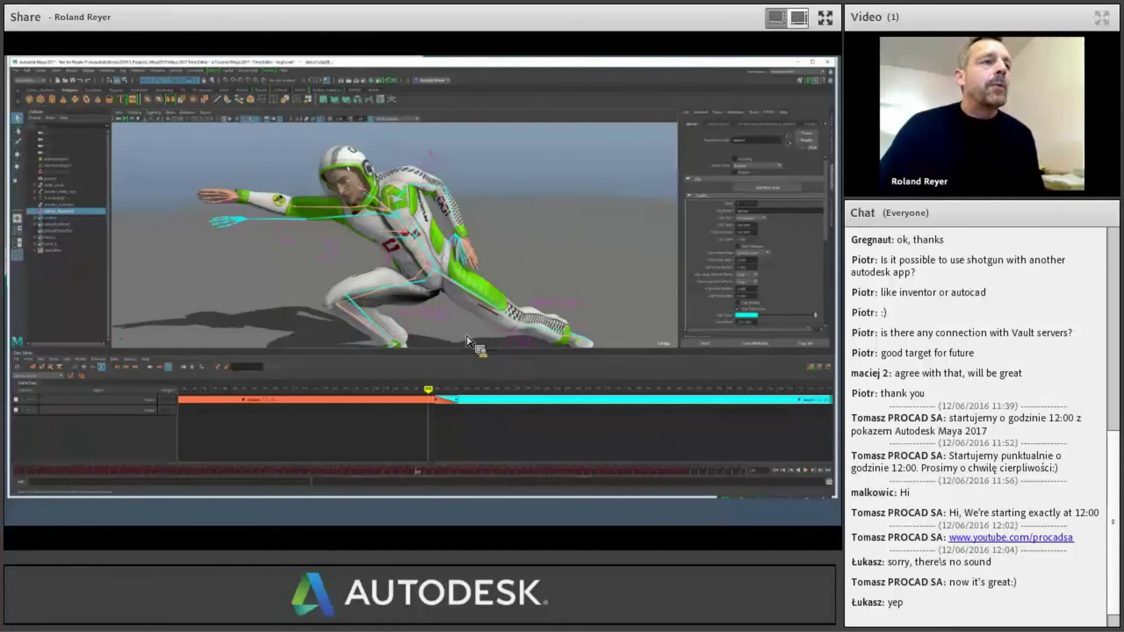
mouse_move(466, 336)
alt+mouse_down()
mouse_move(428, 317)
mouse_move(458, 326)
alt+mouse_up()
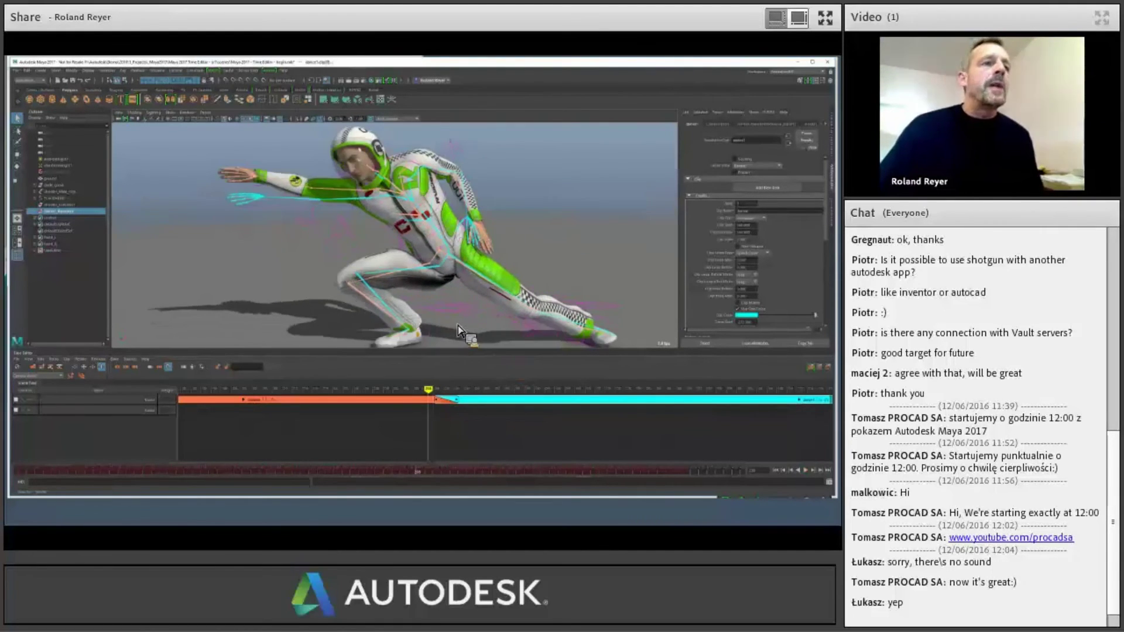
alt+right_drag(458, 325, 447, 336)
alt+middle_drag(447, 336, 472, 336)
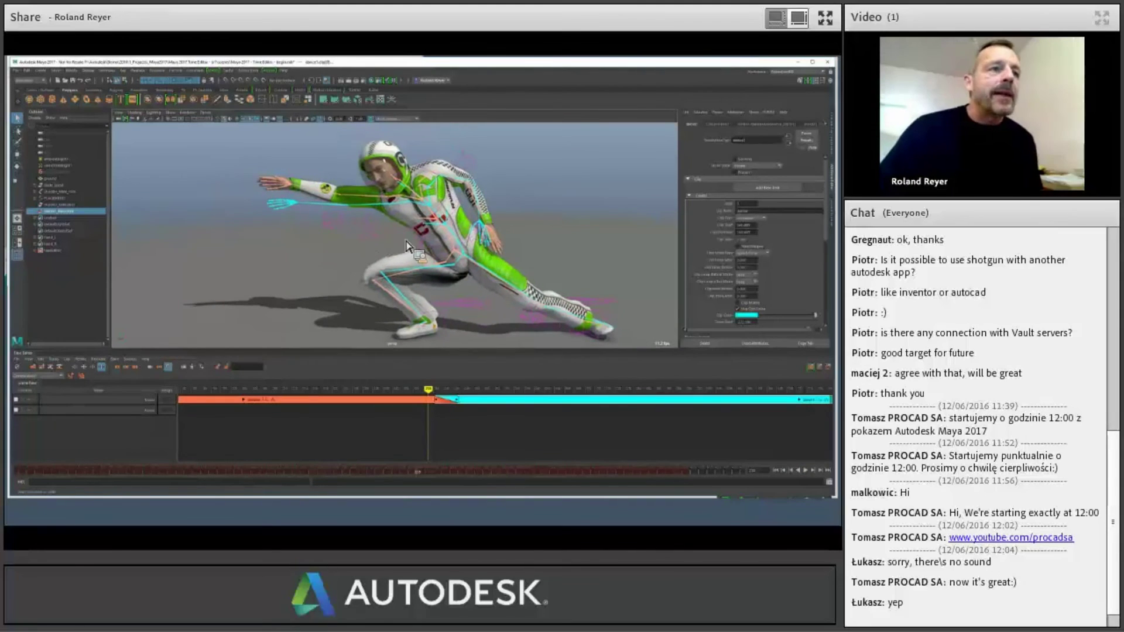
drag(406, 243, 408, 241)
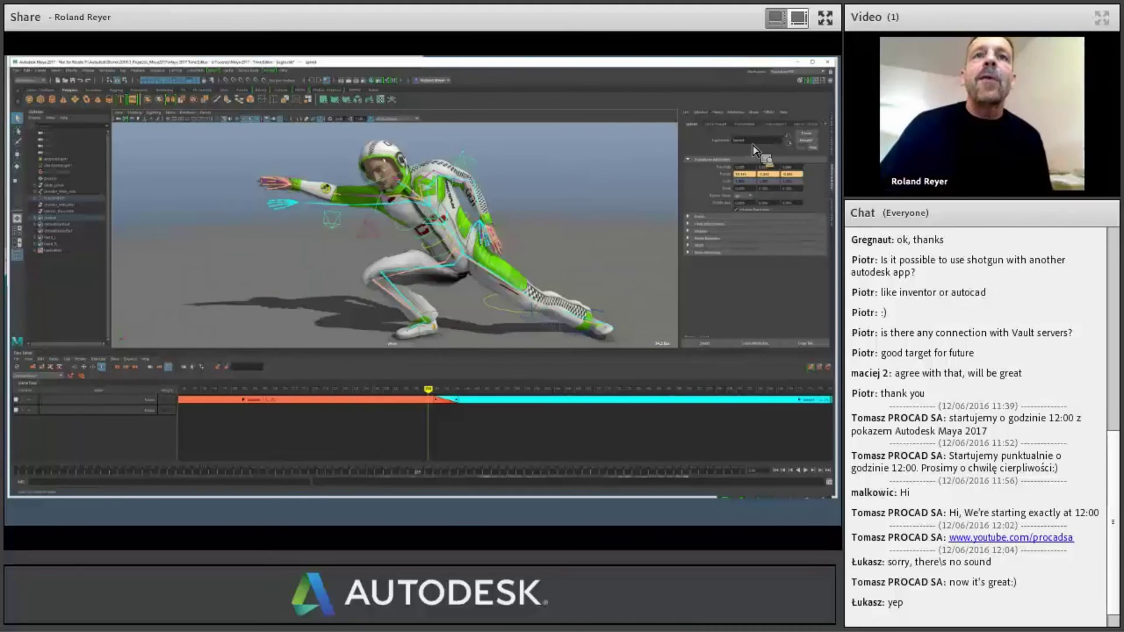
drag(751, 143, 730, 141)
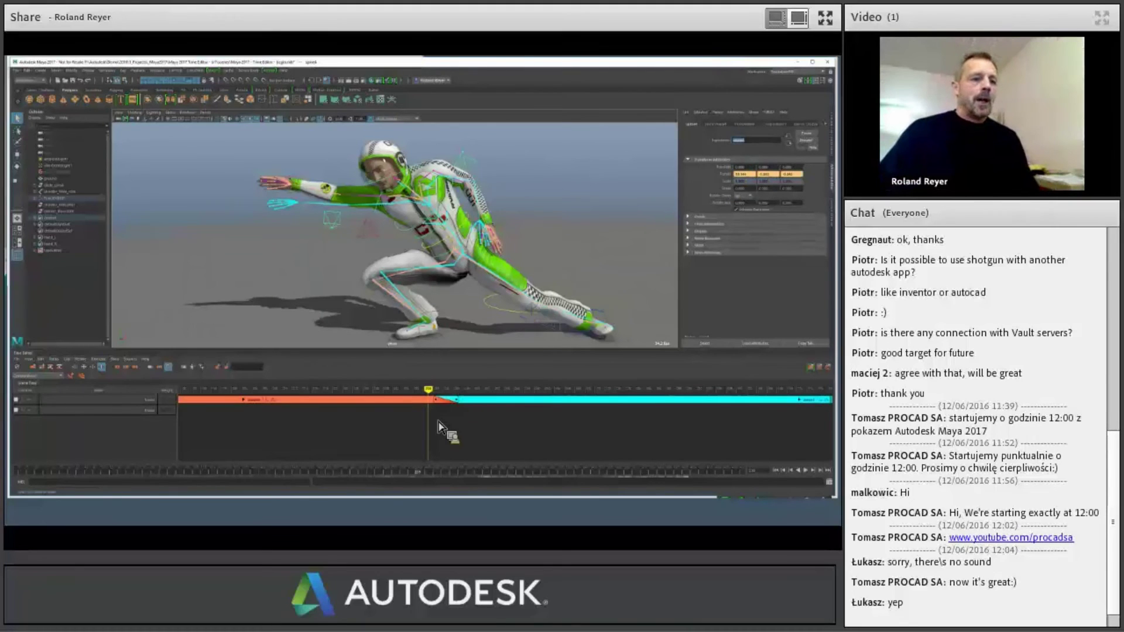
scroll(448, 420, down, 10)
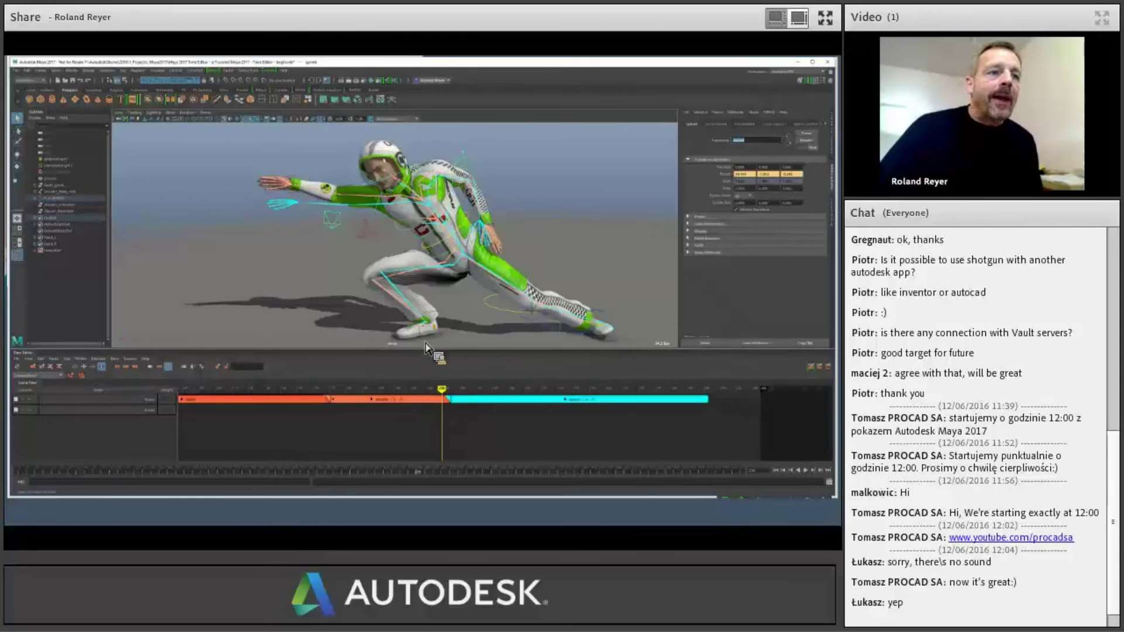
- Make the Time Editor taller and expand the middle red clip's attribute groups, including PLACEMENT
drag(419, 351, 439, 302)
drag(379, 390, 371, 364)
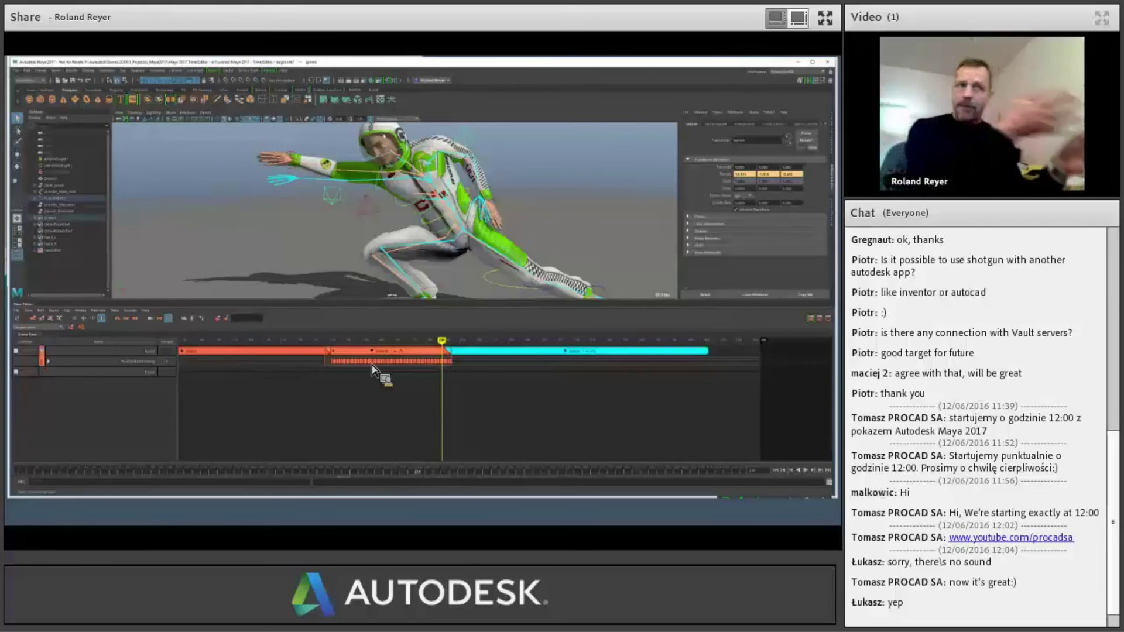
drag(371, 364, 107, 377)
click(49, 363)
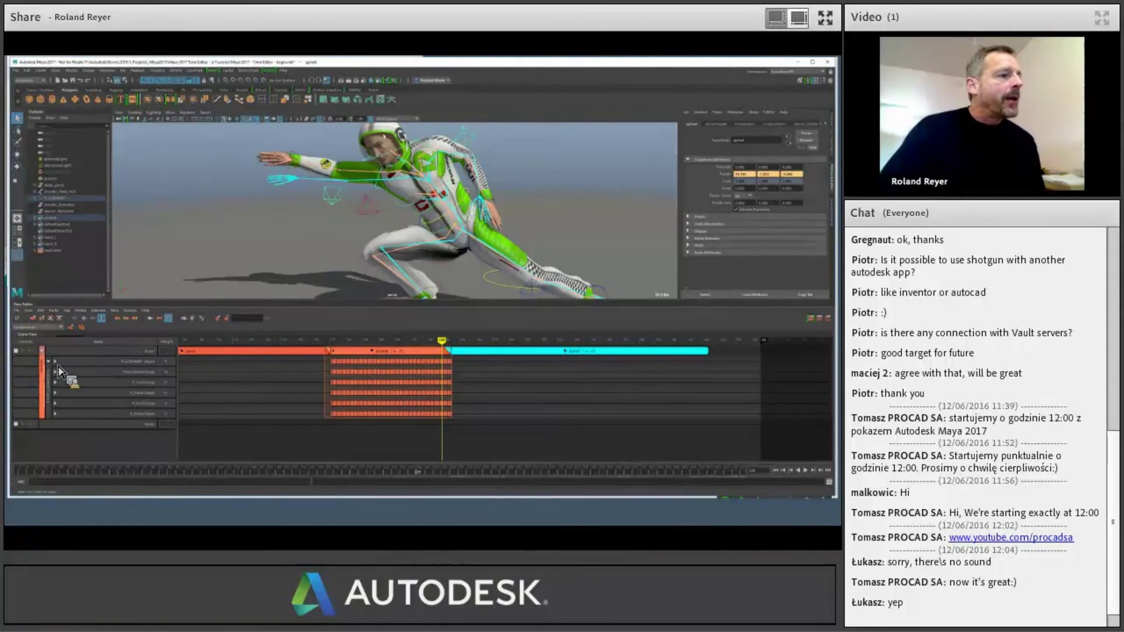
drag(57, 366, 141, 432)
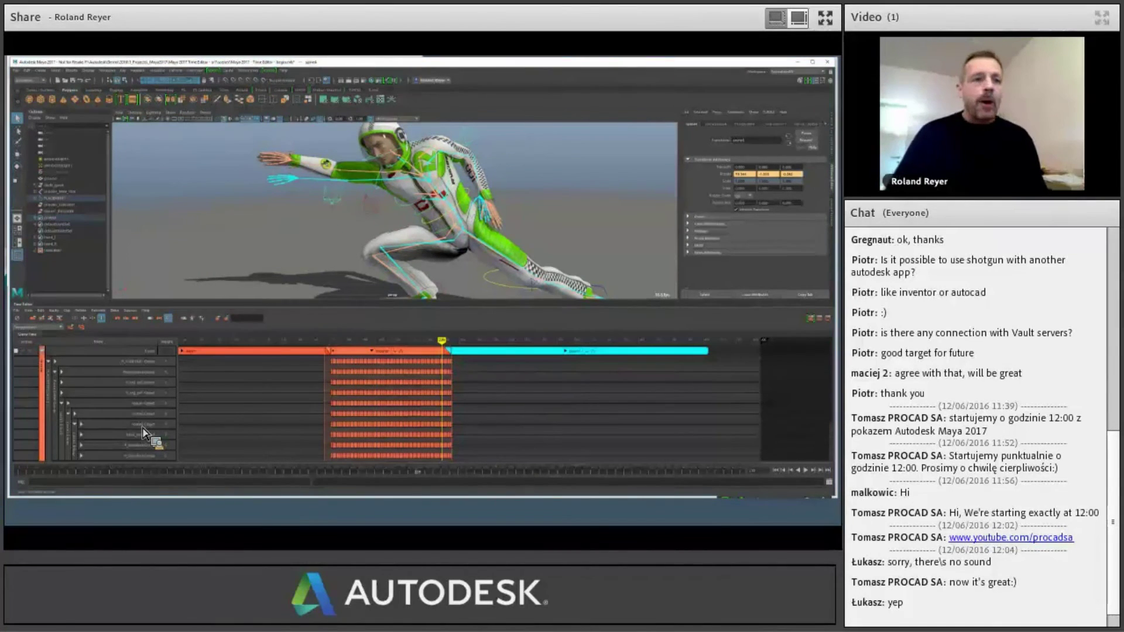
- Collapse the clip rows, pick another control via the marking menu, and select the middle red clip
click(375, 352)
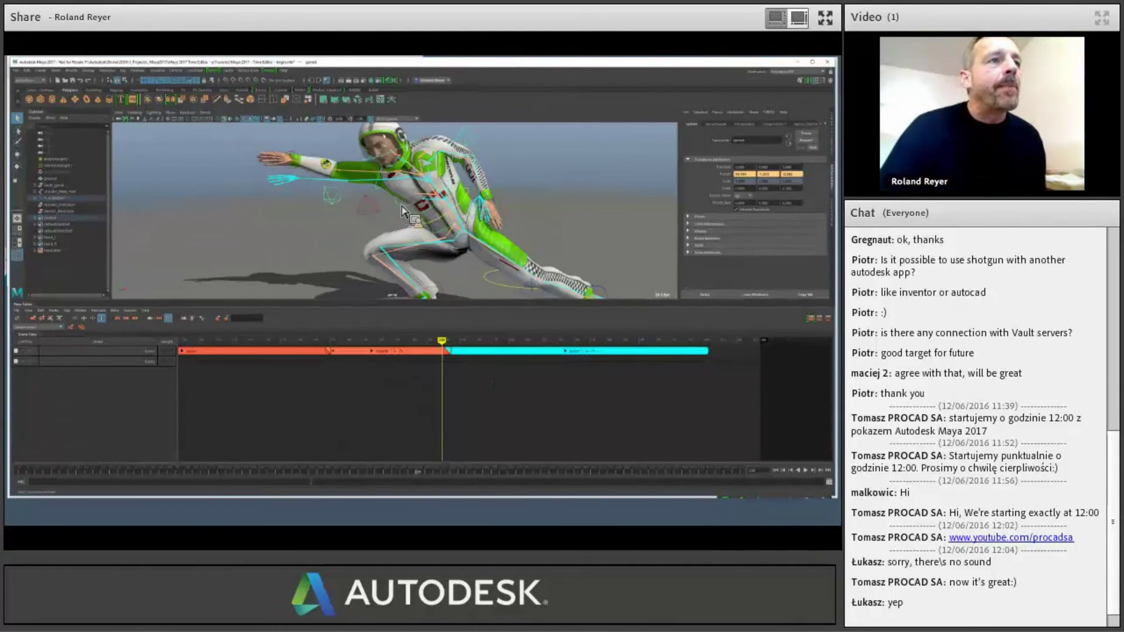
right_click(297, 210)
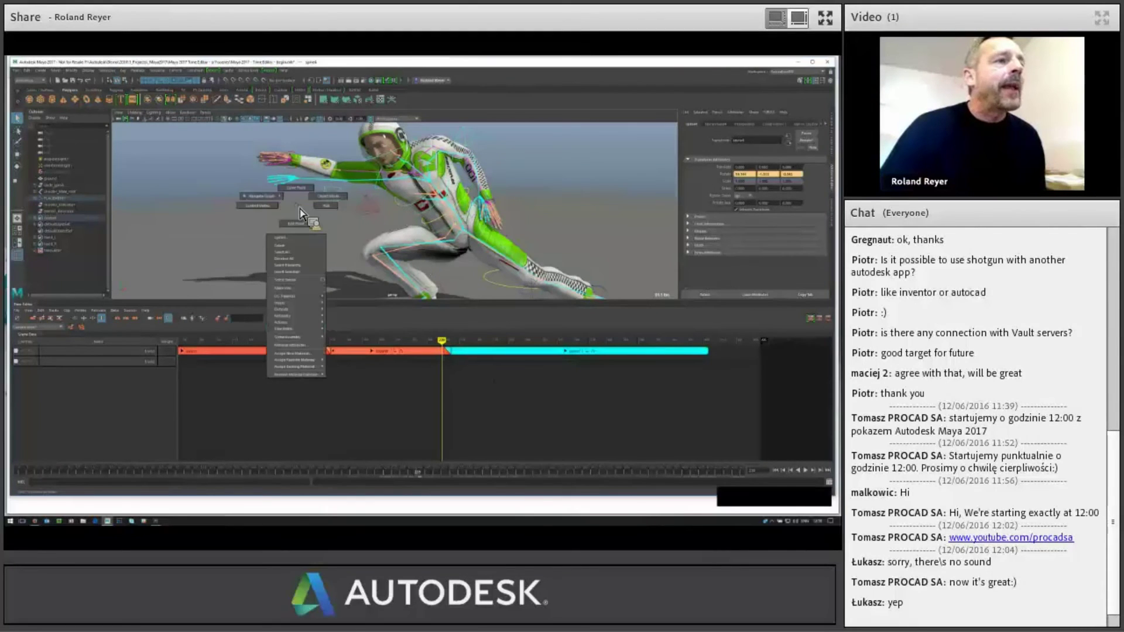
click(298, 266)
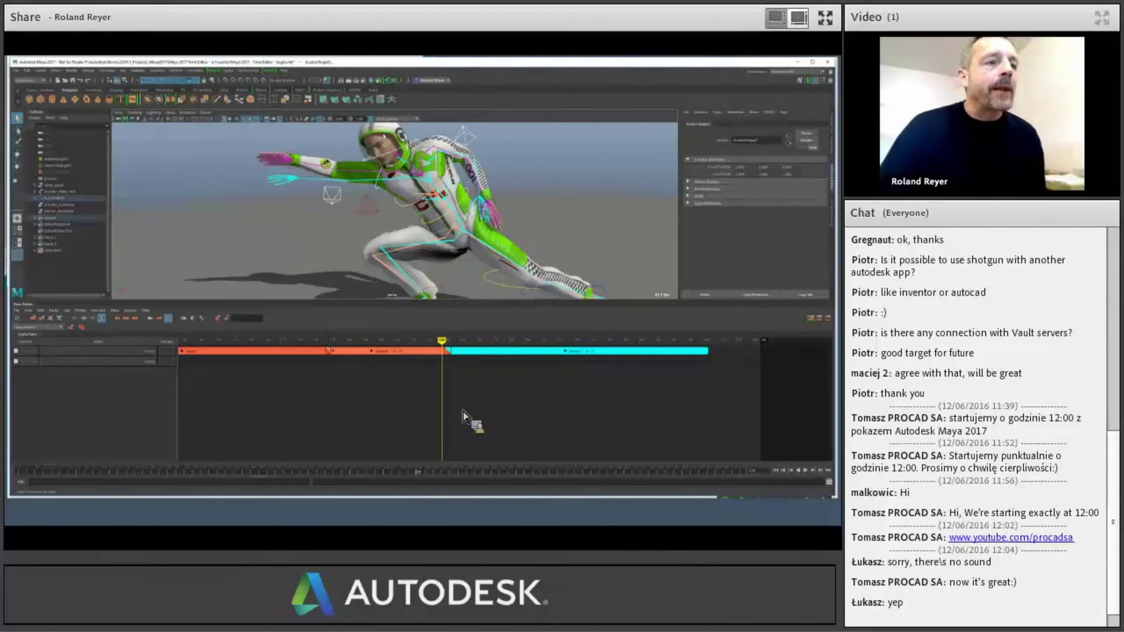
drag(400, 366, 419, 358)
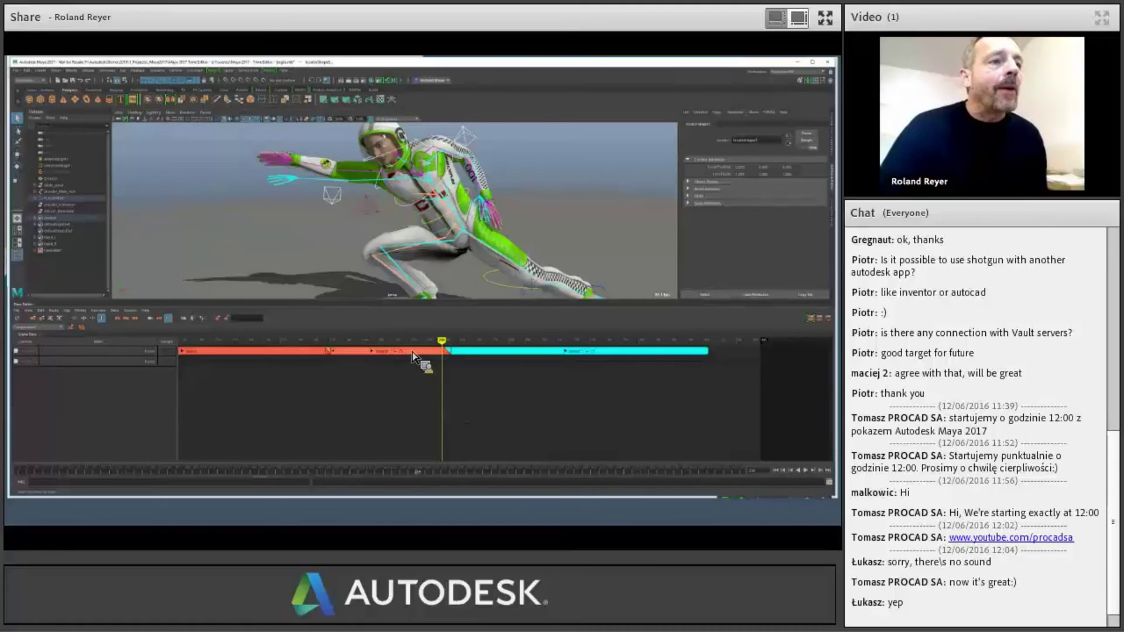
click(412, 352)
right_click(417, 353)
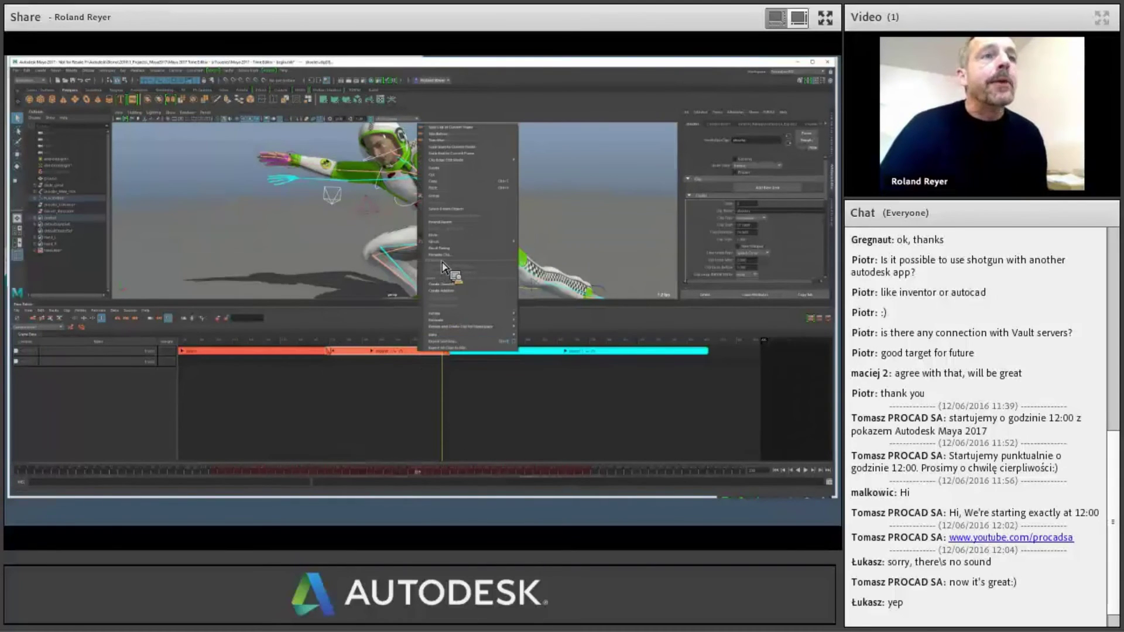
click(627, 125)
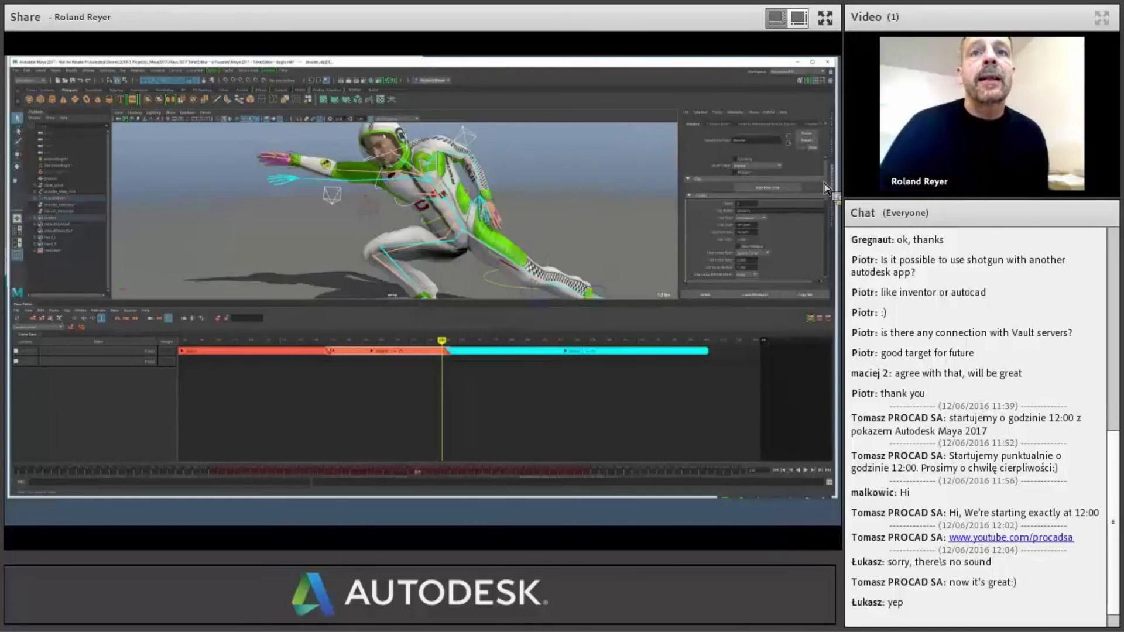
- Add the control's Translate X through Rotate Z channels to the clip as selected attributes
click(834, 153)
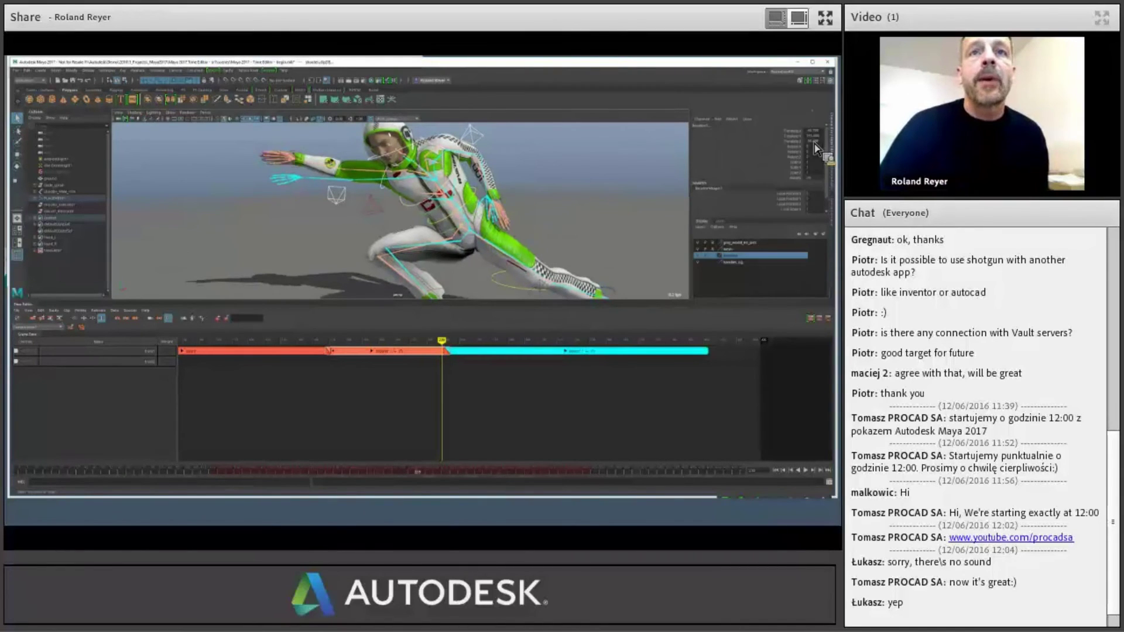
drag(796, 132, 796, 158)
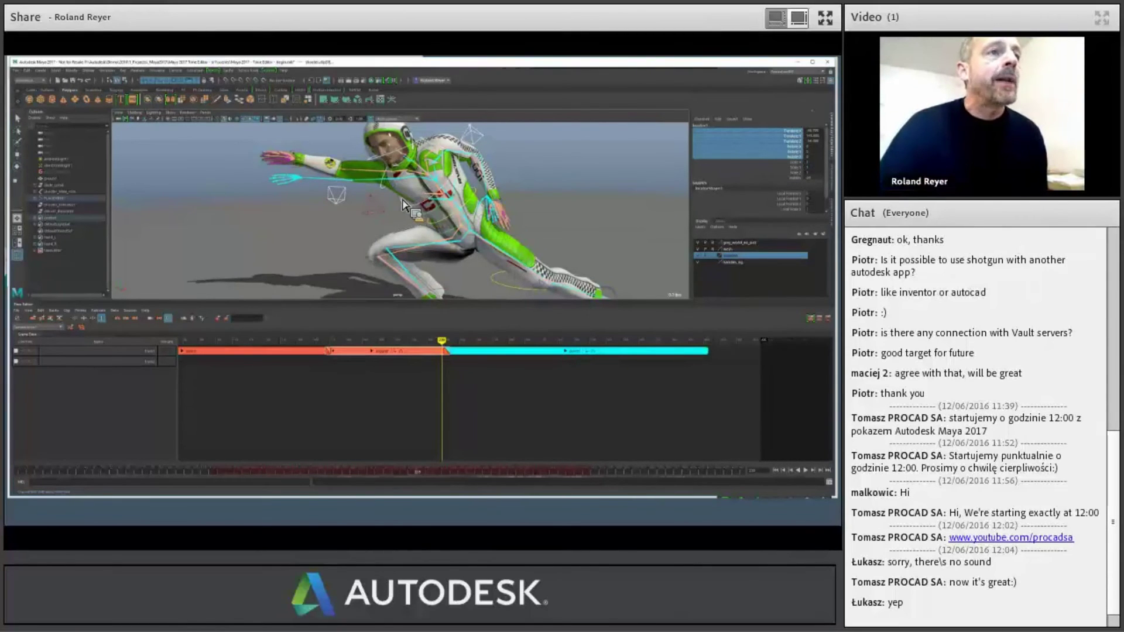
right_click(415, 358)
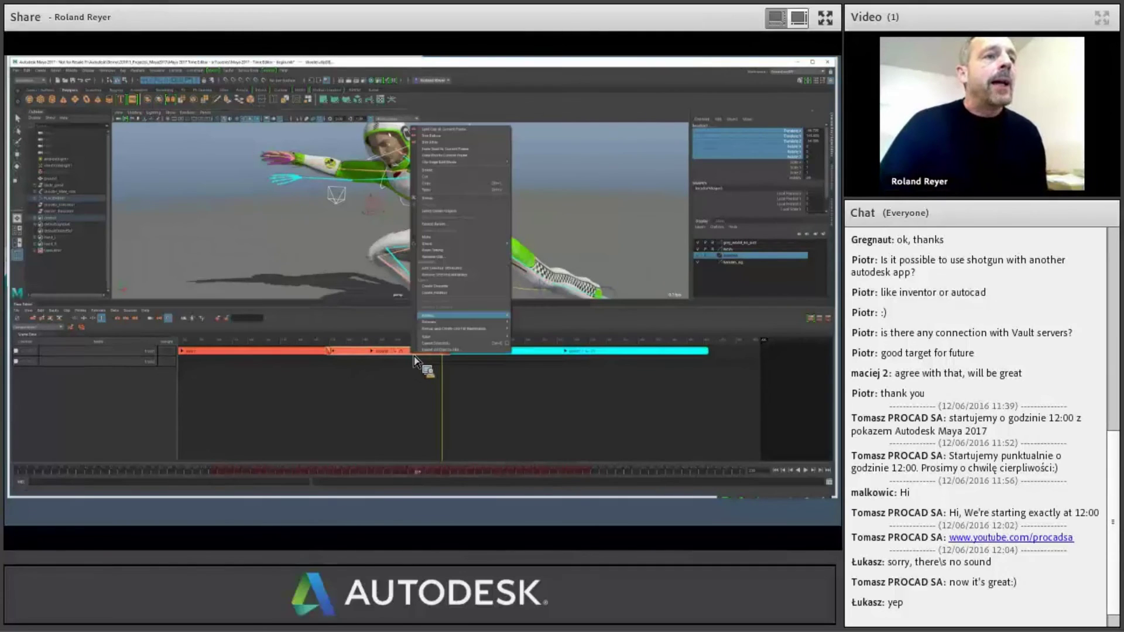
click(471, 269)
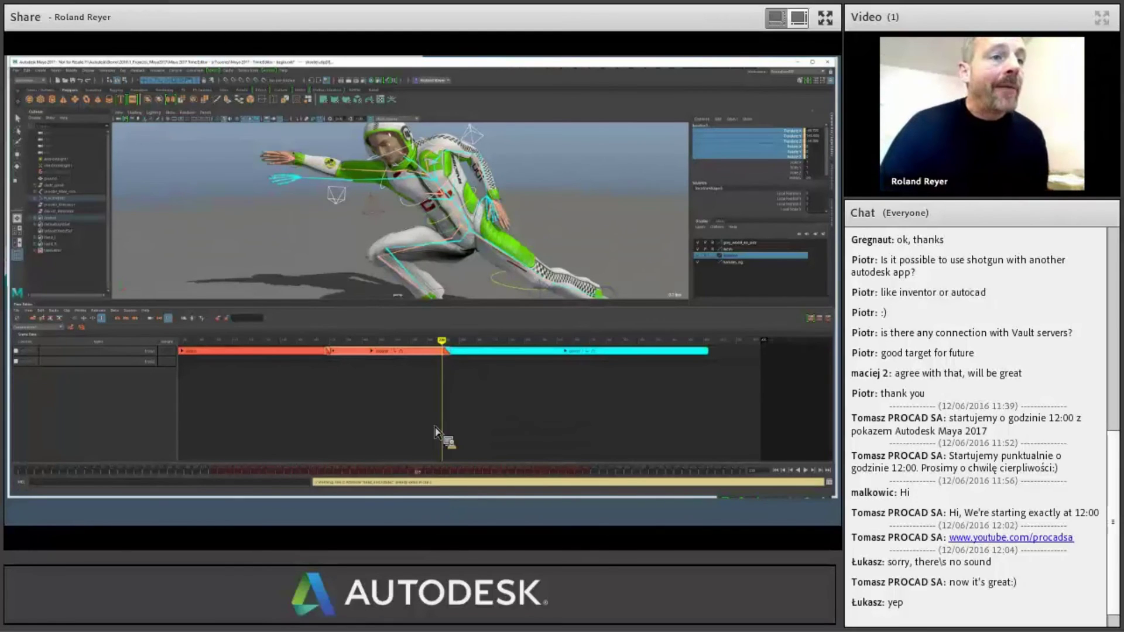
- Play back and scrub through the crossfade between clips, then fit all clips in view
scroll(448, 373, up, 3)
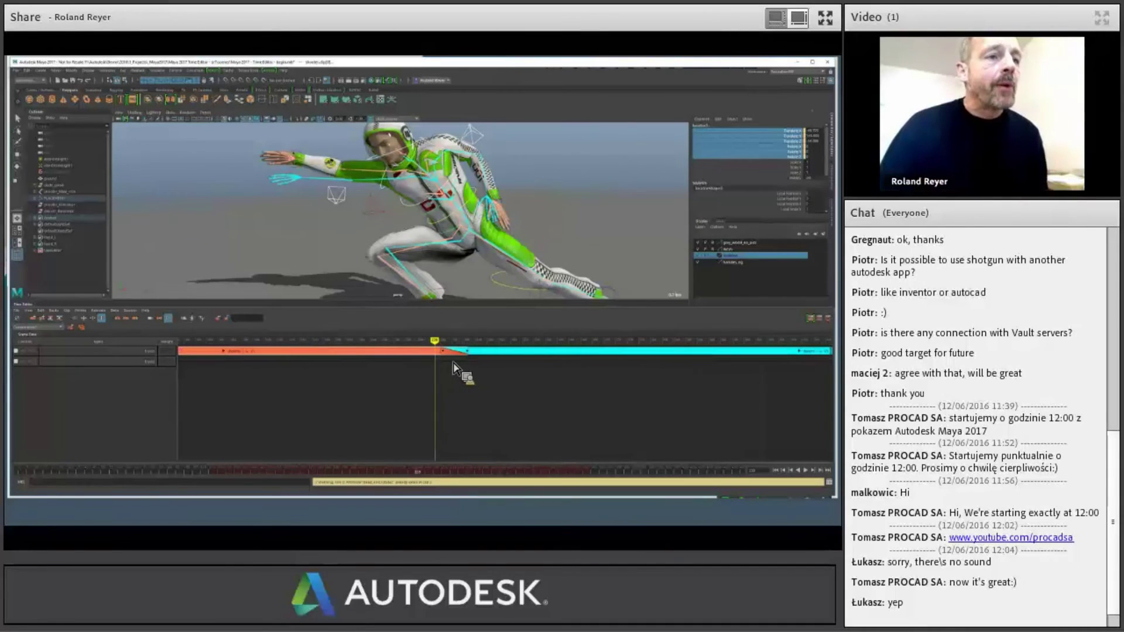
key(alt+v)
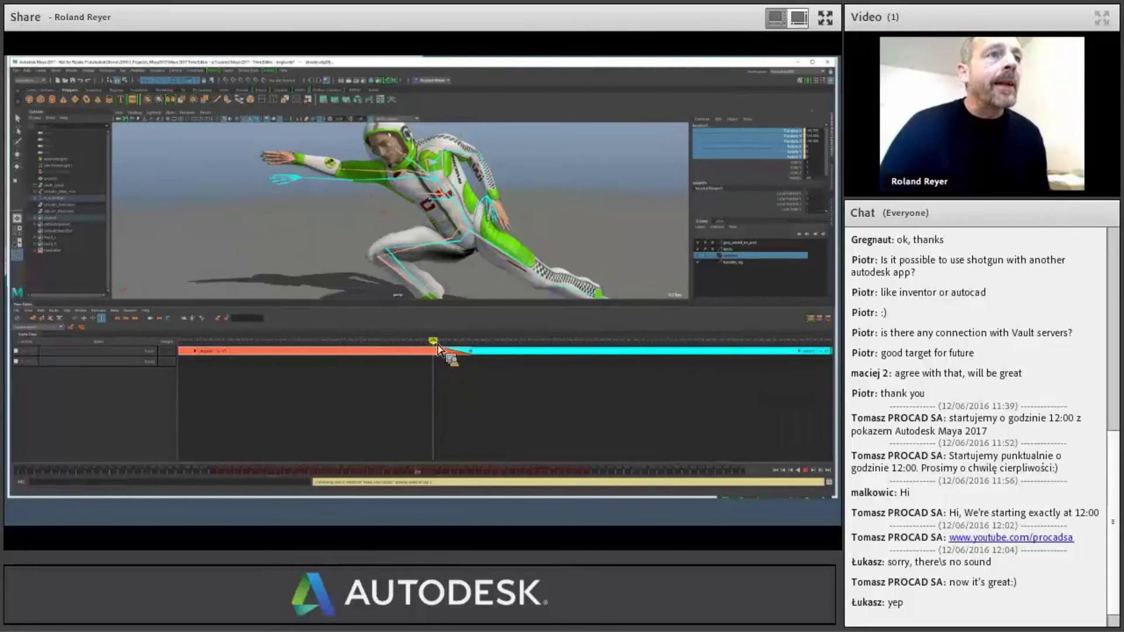
drag(446, 351, 433, 420)
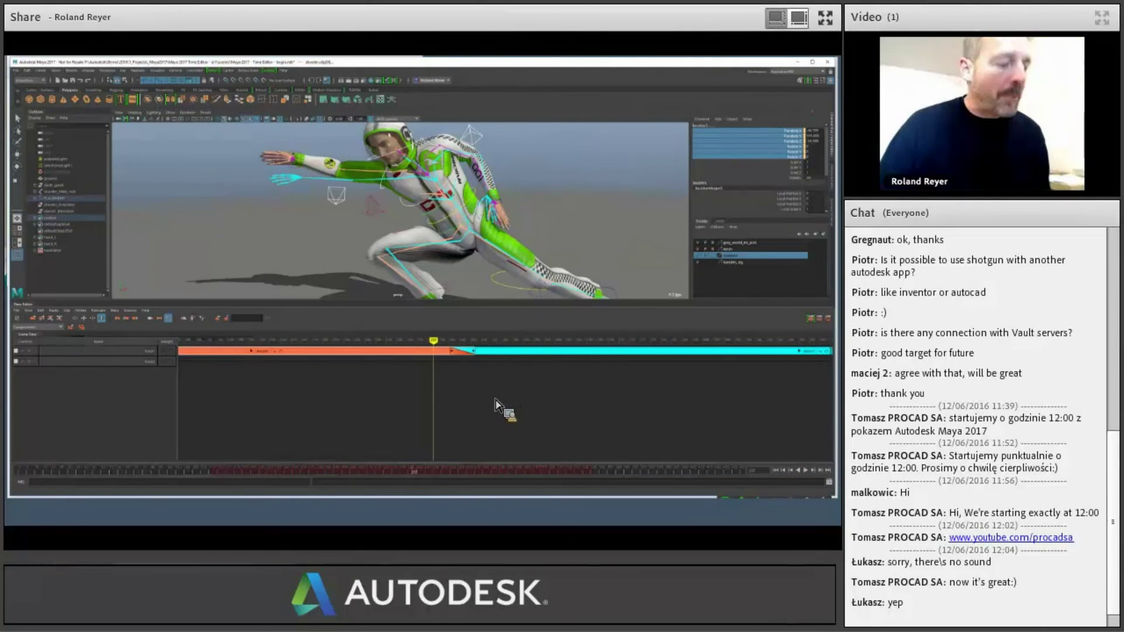
key(a)
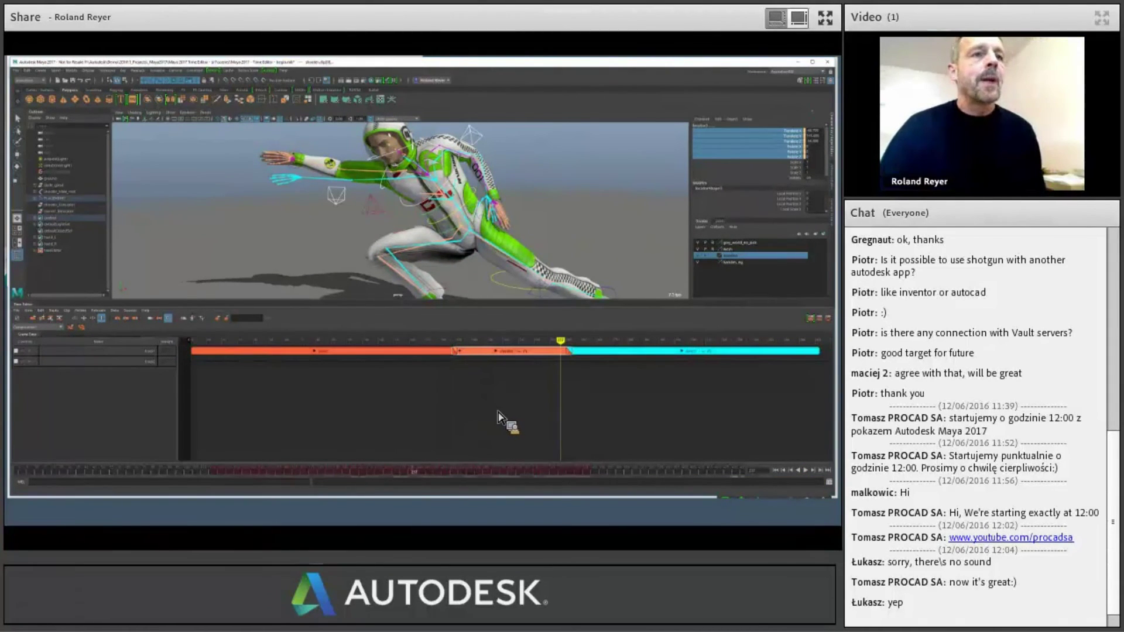
scroll(505, 284, down, 3)
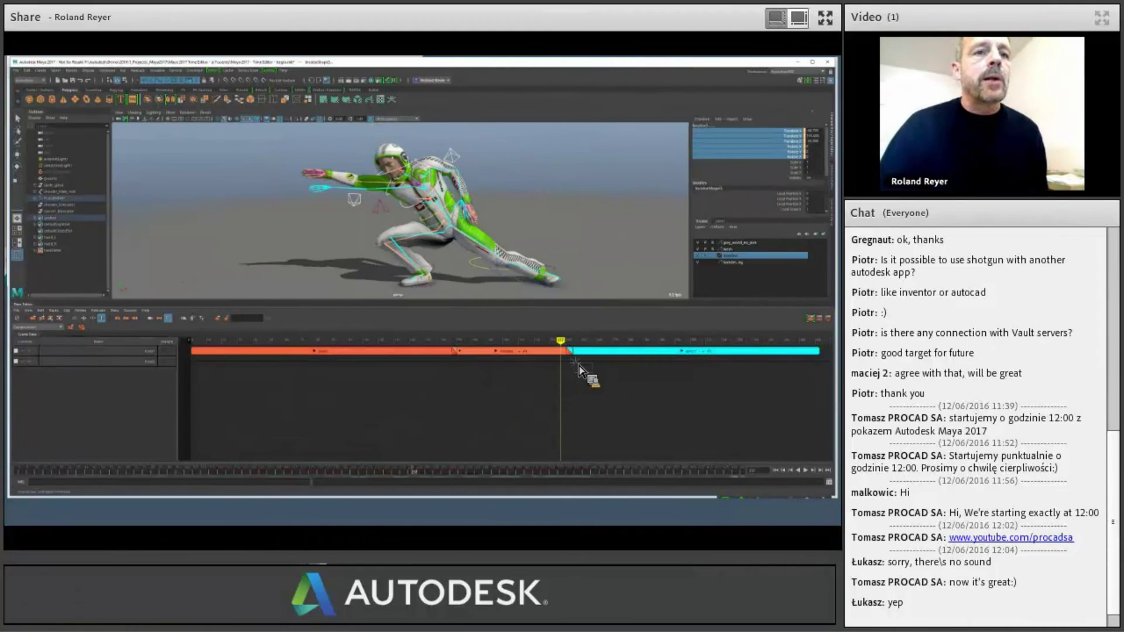
- Deselect the astronaut's skeleton and move slightly earlier into the second orange clip
right_click(550, 362)
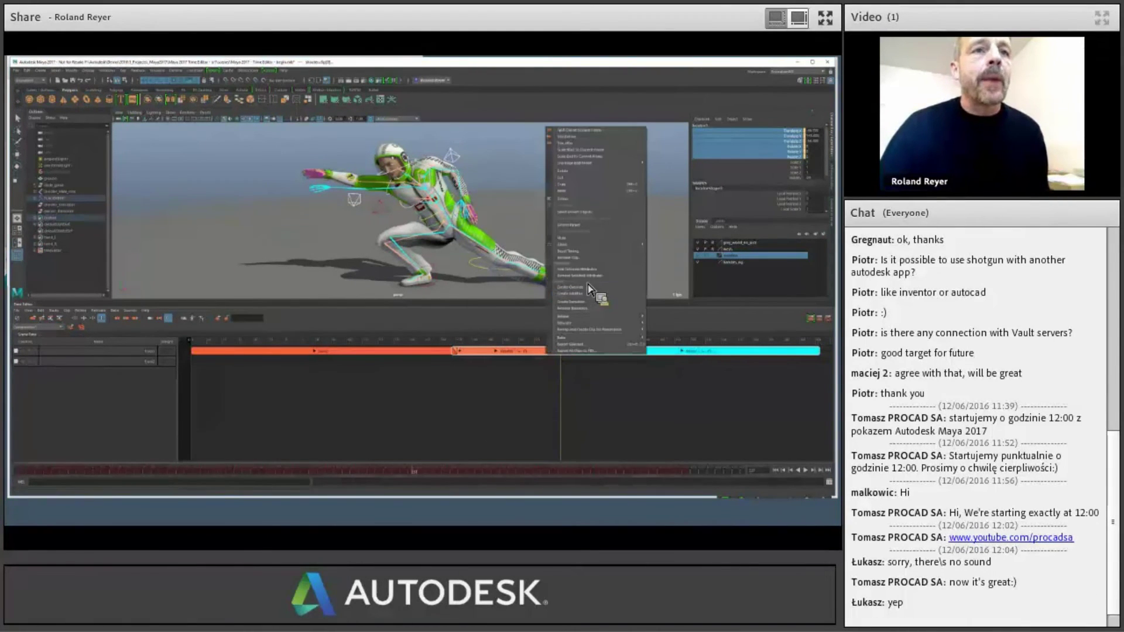
click(670, 244)
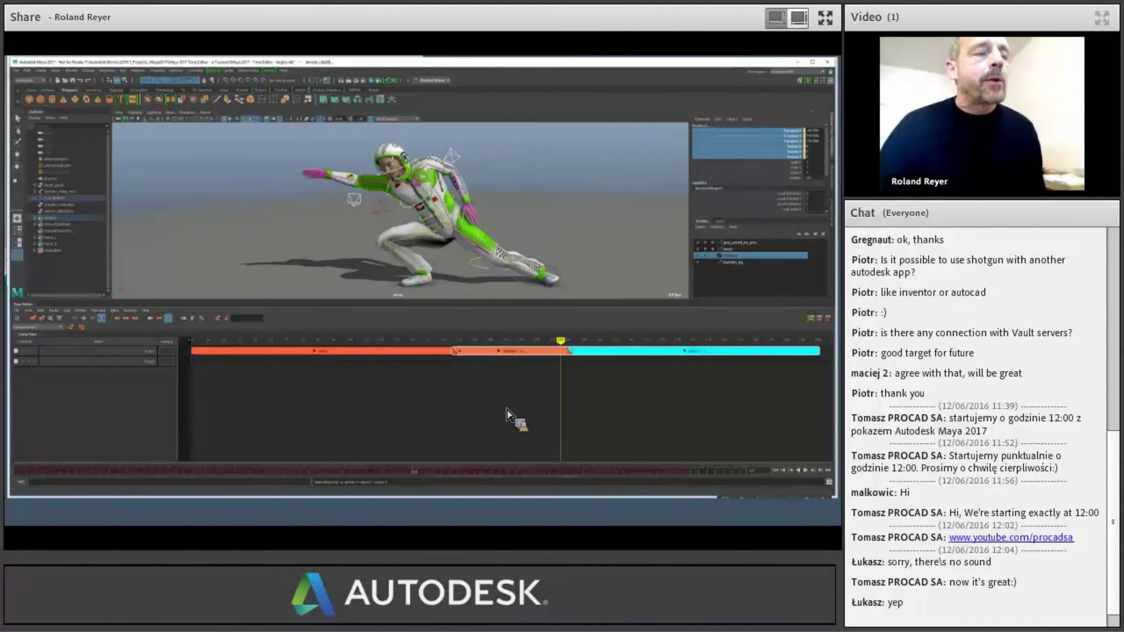
drag(564, 343, 535, 366)
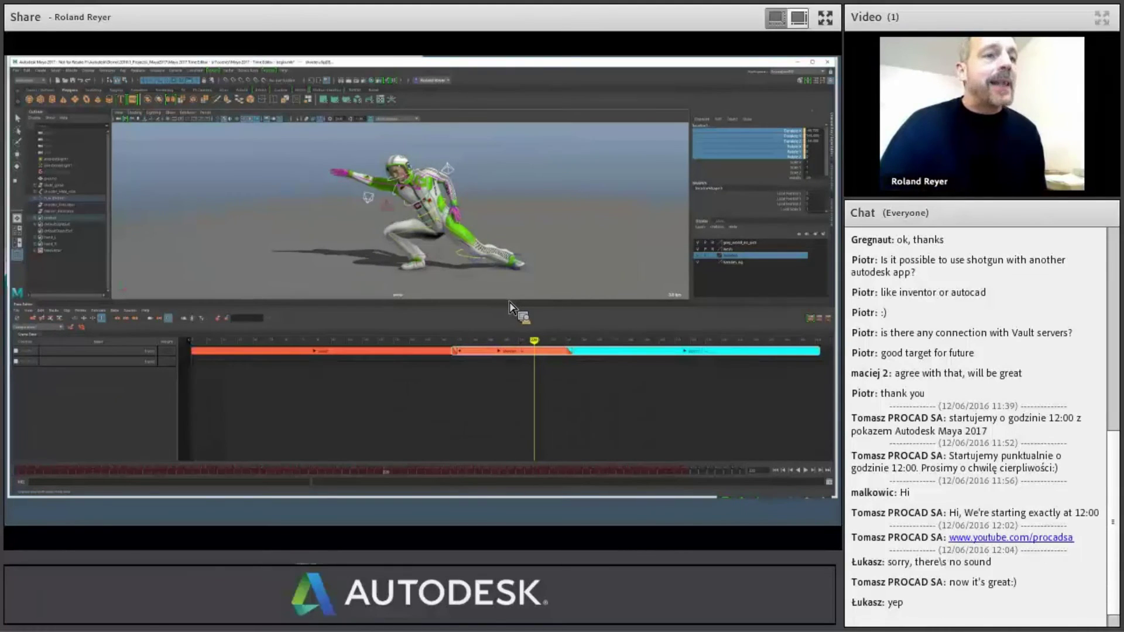
- Enlarge the viewport, scrub back to the astronaut's upright pose, and drag out Create Composition
drag(509, 303, 513, 345)
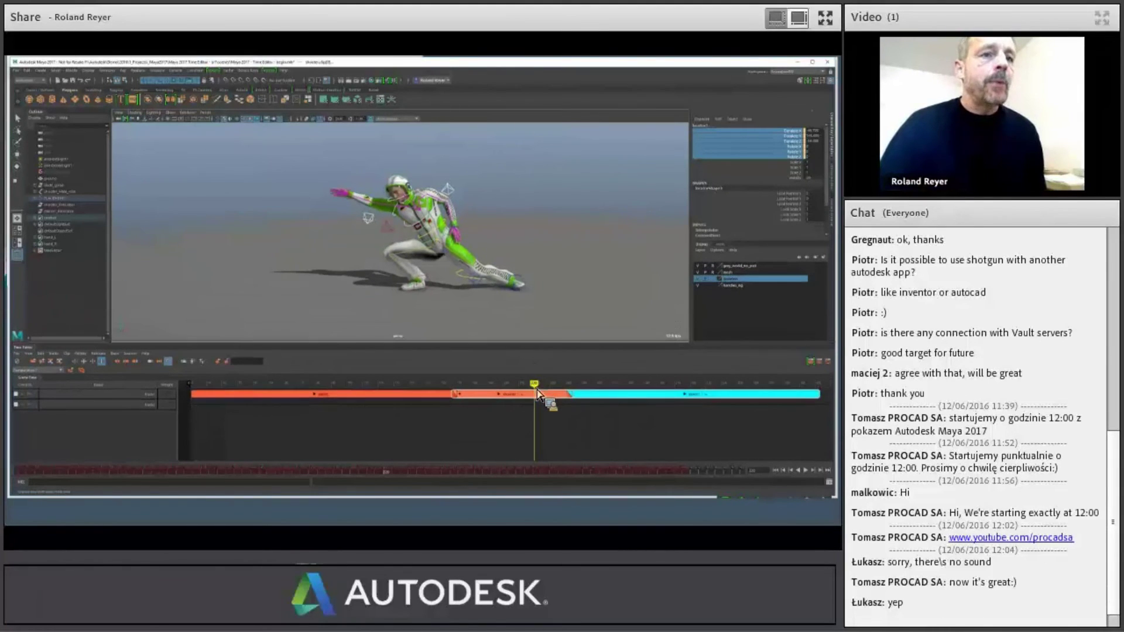
drag(538, 394, 491, 409)
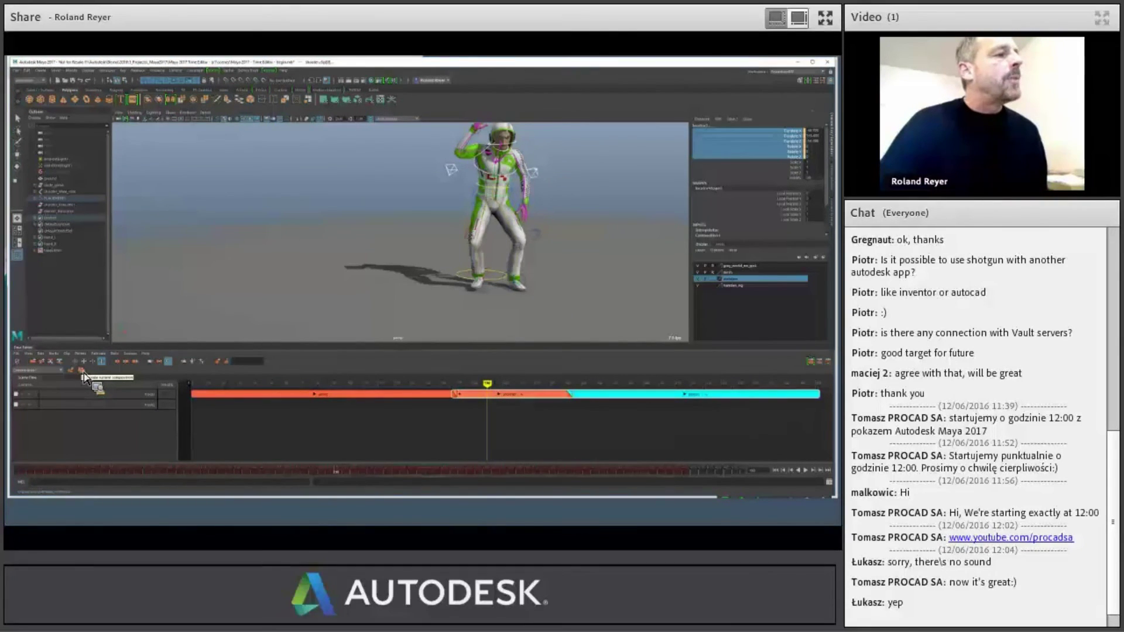
drag(84, 377, 461, 431)
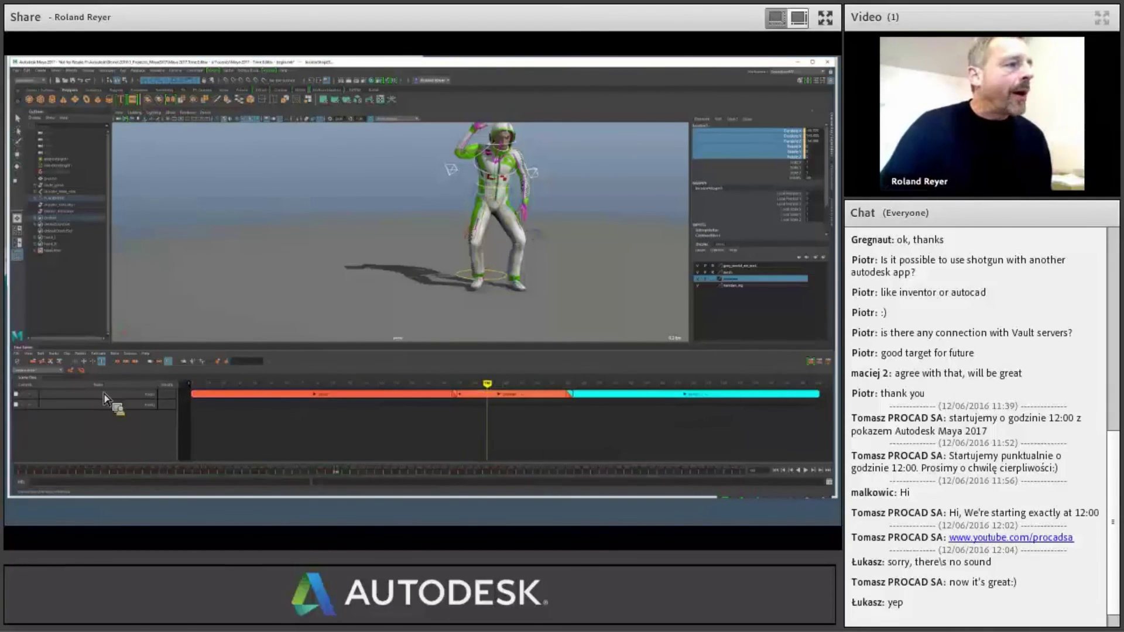
- Create a new composition and add an animation layer over the middle orange clip
click(82, 371)
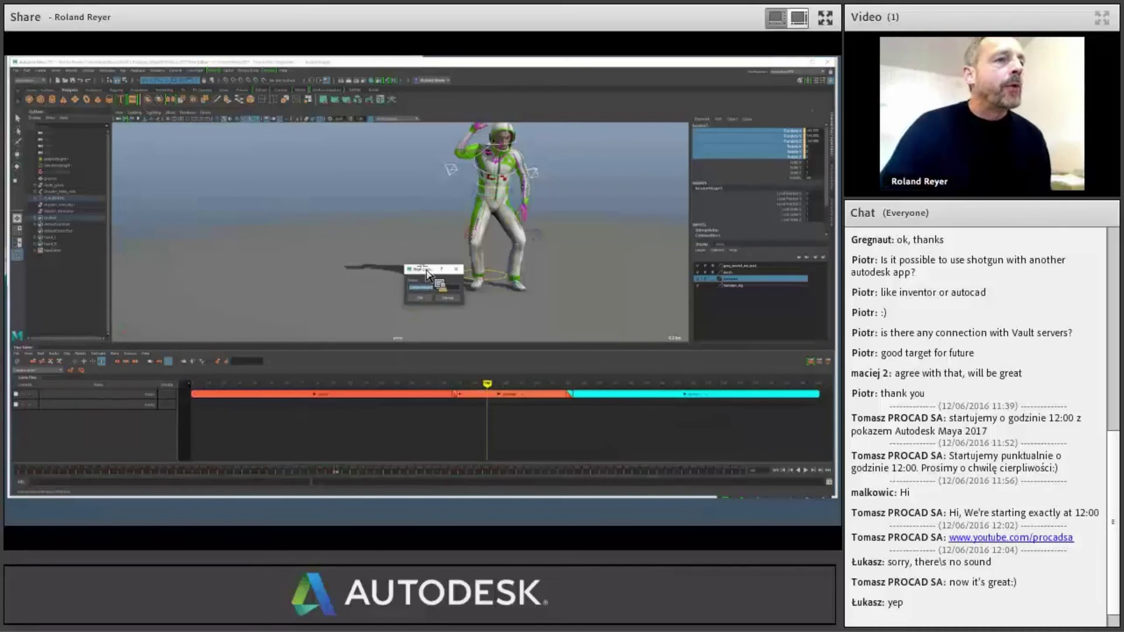
drag(432, 271, 179, 276)
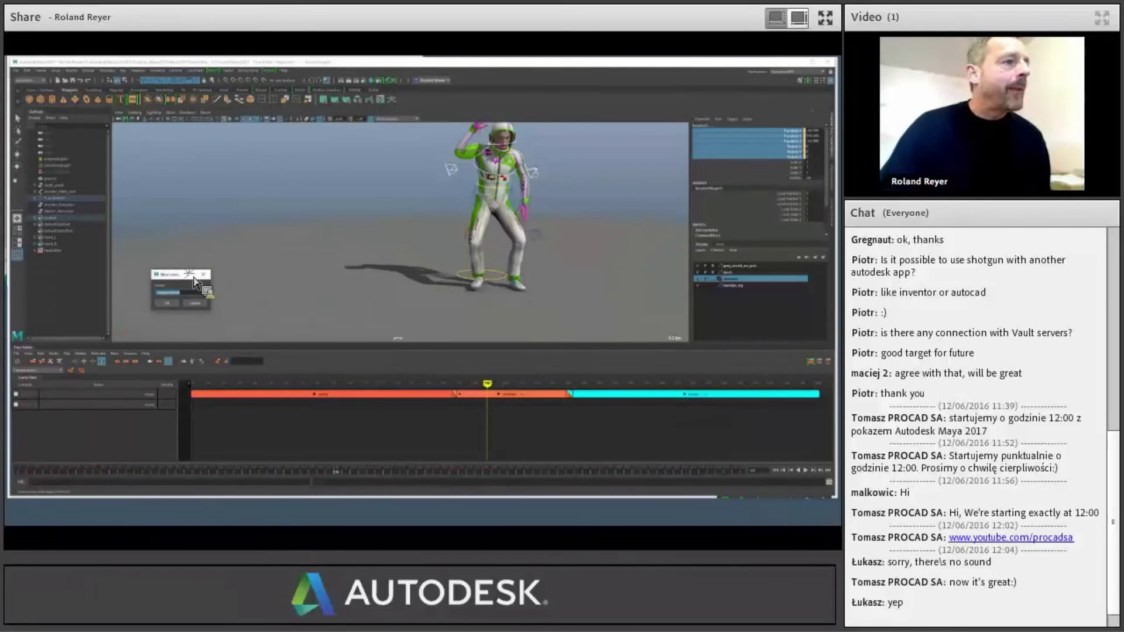
click(168, 303)
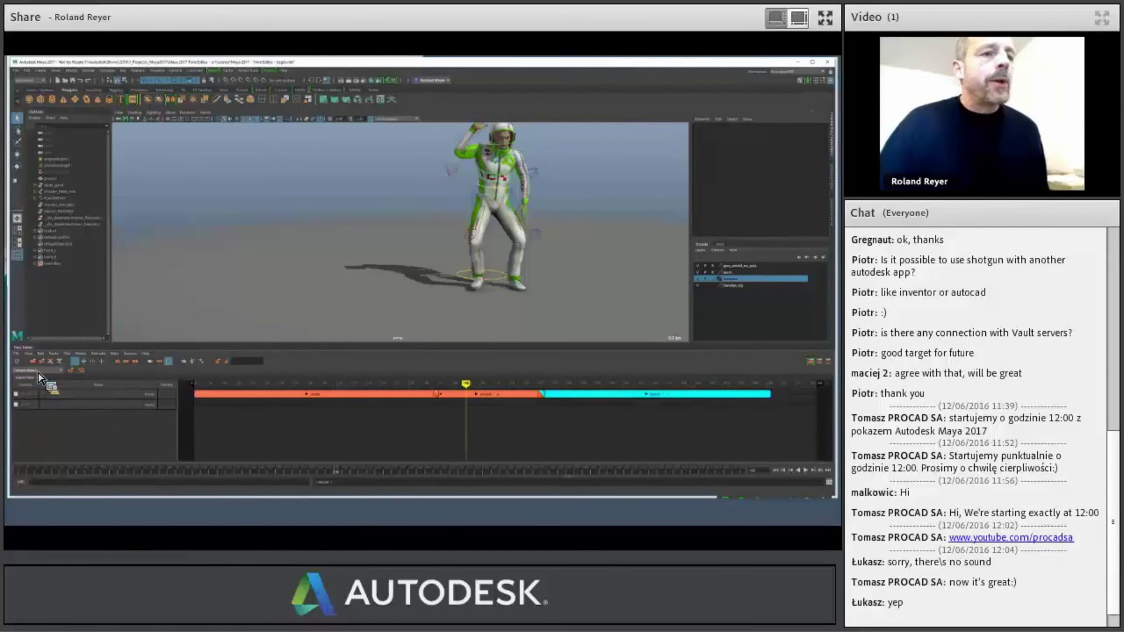
click(491, 397)
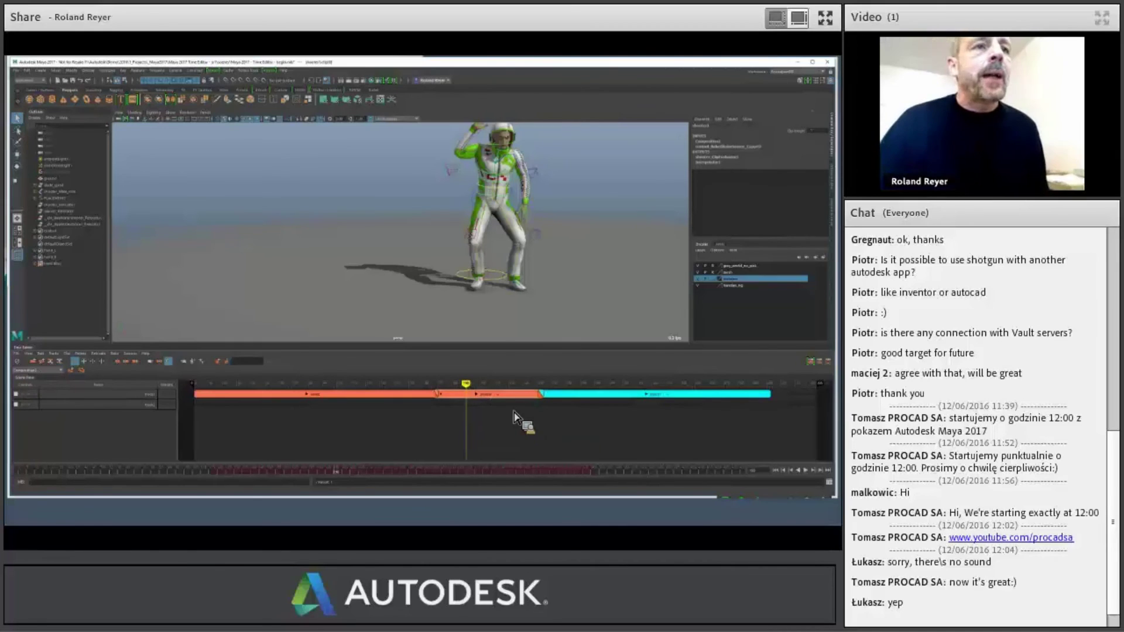
click(455, 285)
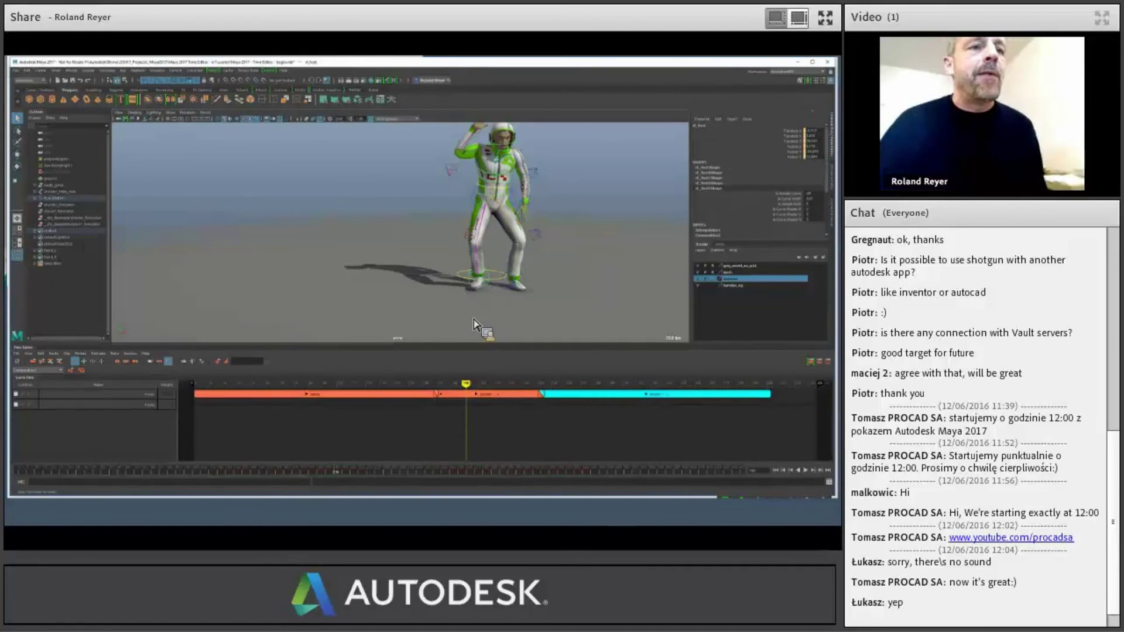
click(512, 400)
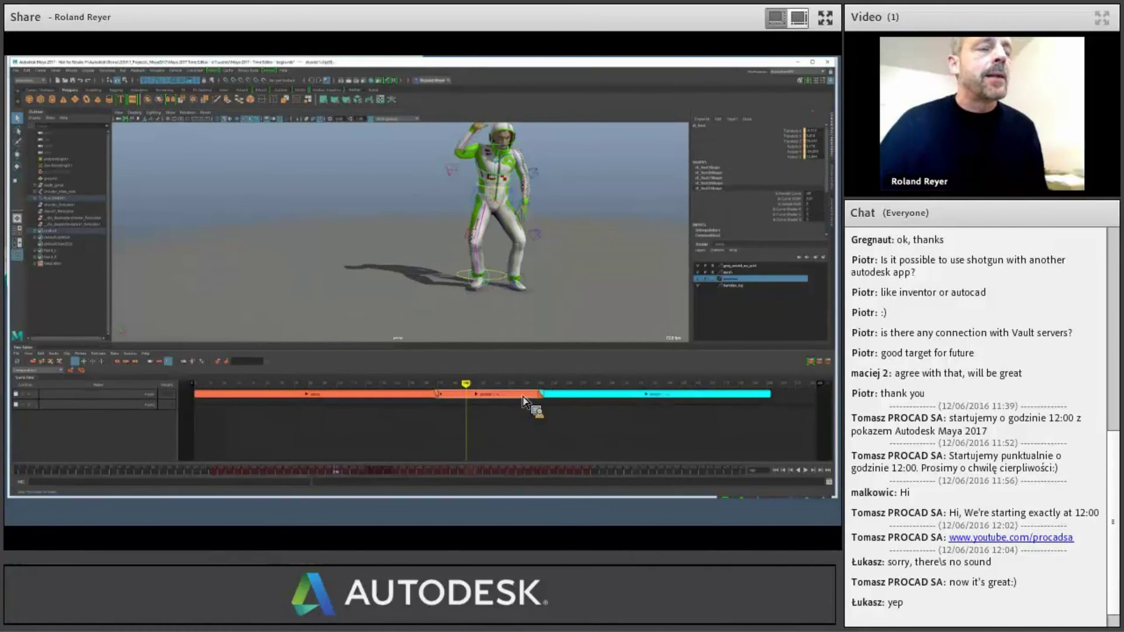
click(218, 364)
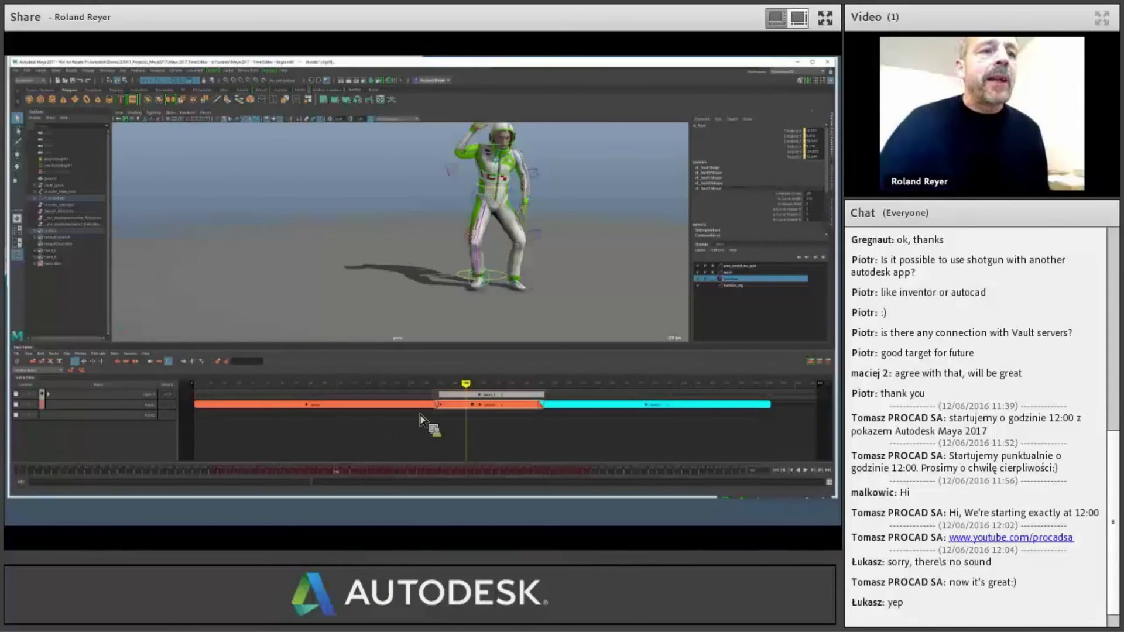
- Select the new layer clip and play back to stop on the pose to edit
click(497, 398)
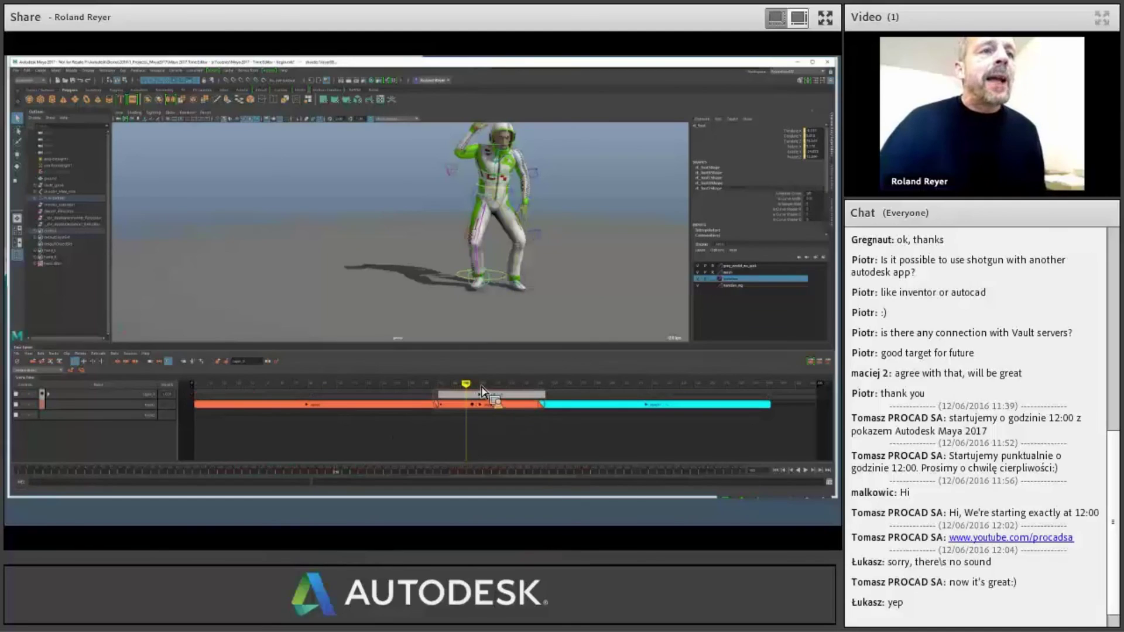
alt+middle_drag(501, 330, 481, 321)
scroll(519, 439, up, 5)
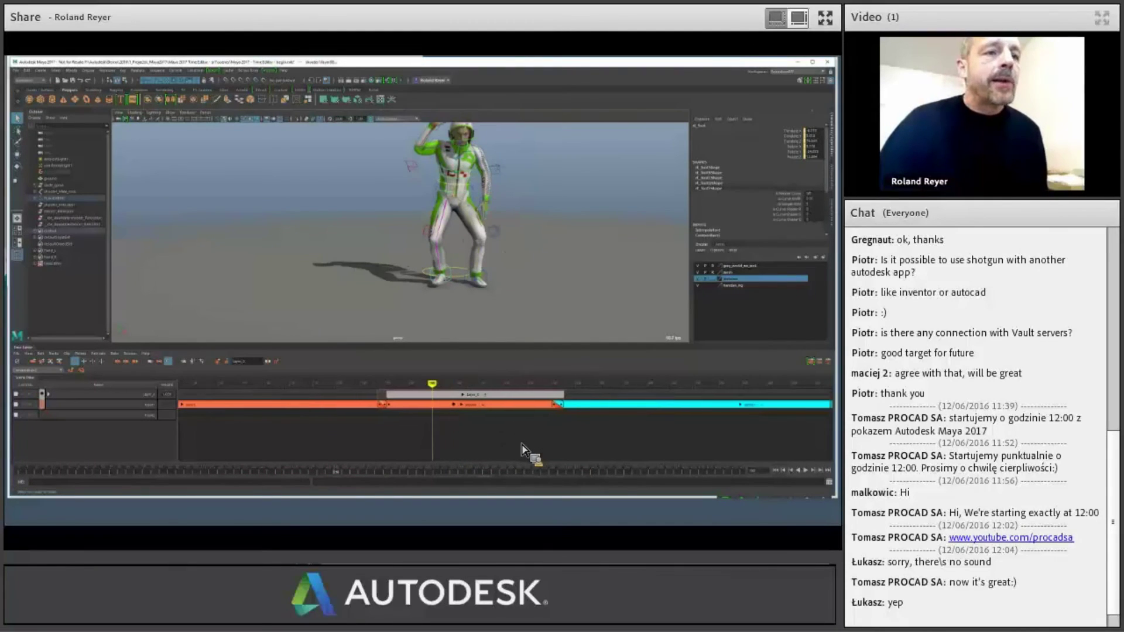
drag(393, 386, 364, 387)
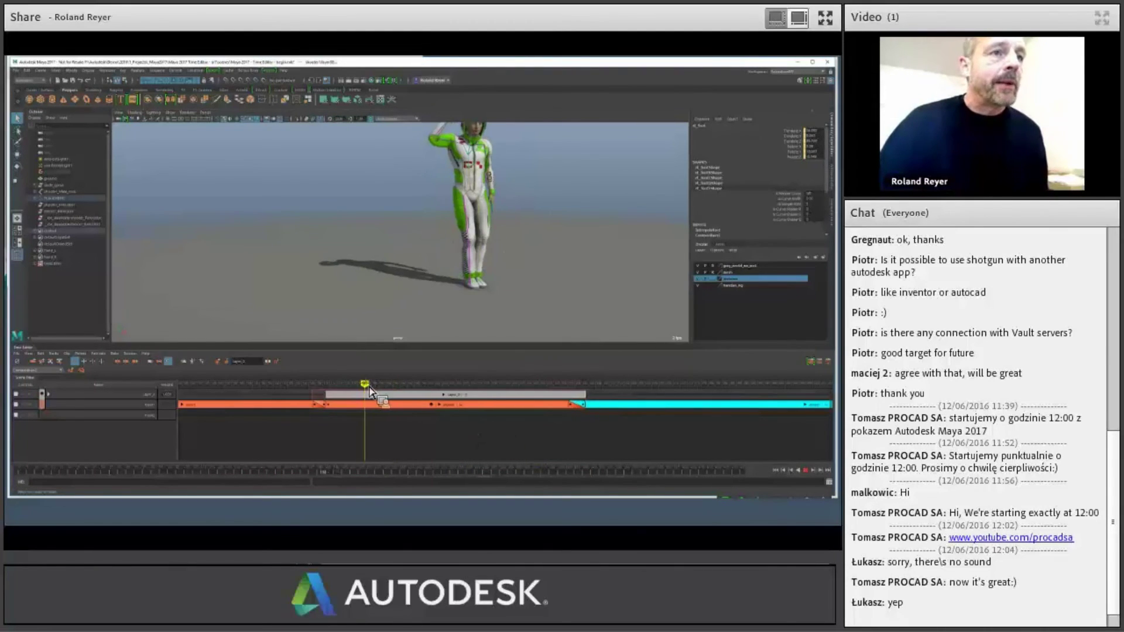
key(alt+v)
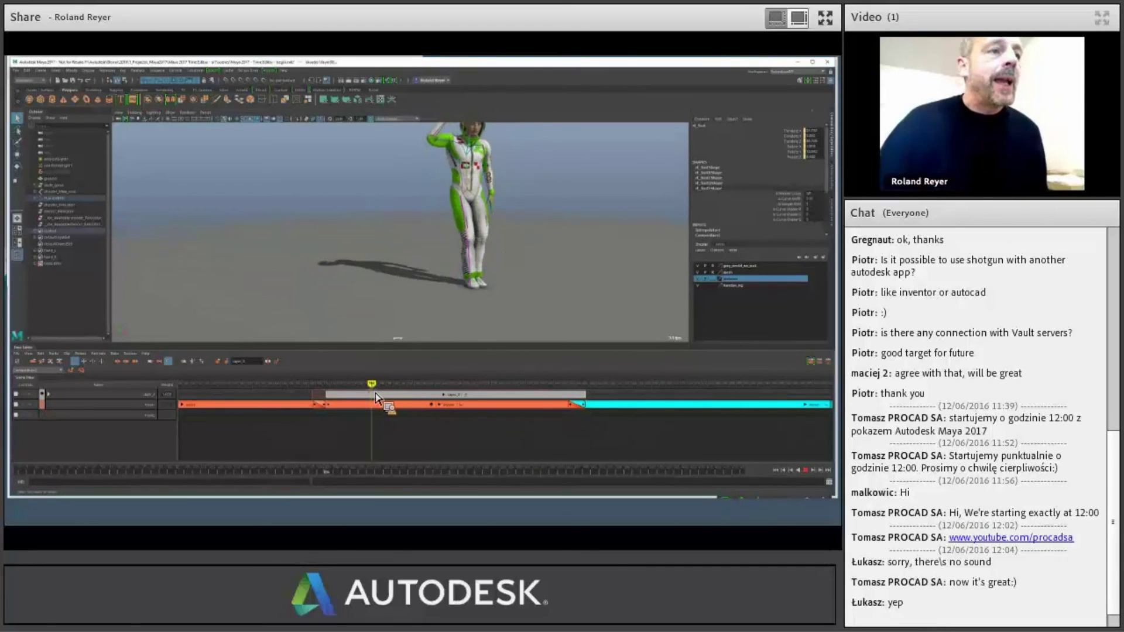
key(alt+v)
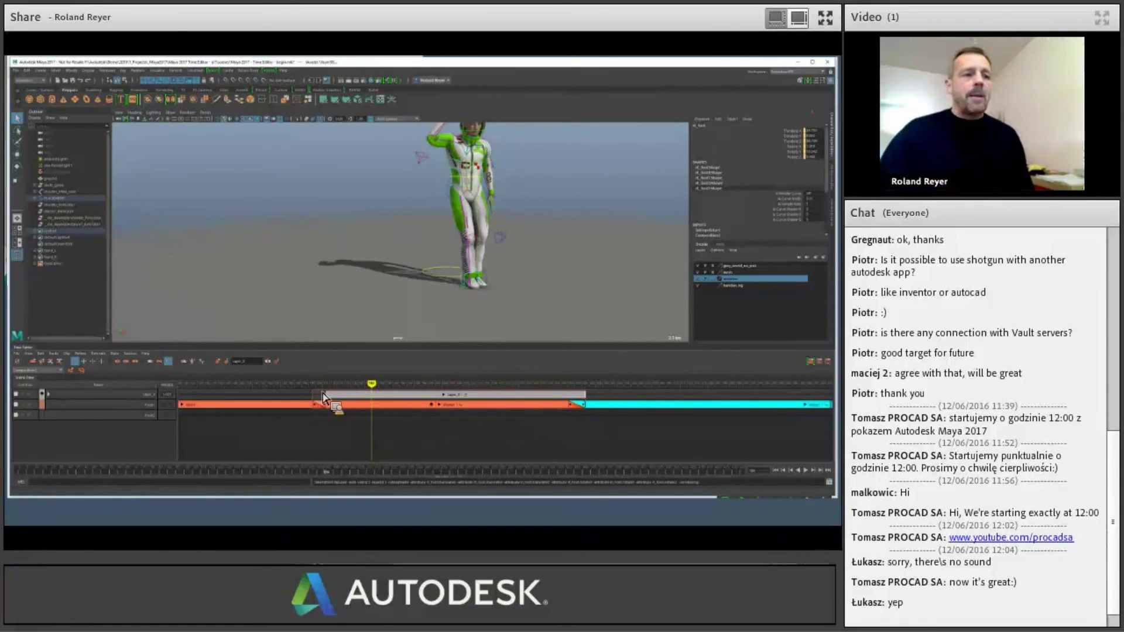
key(alt+v)
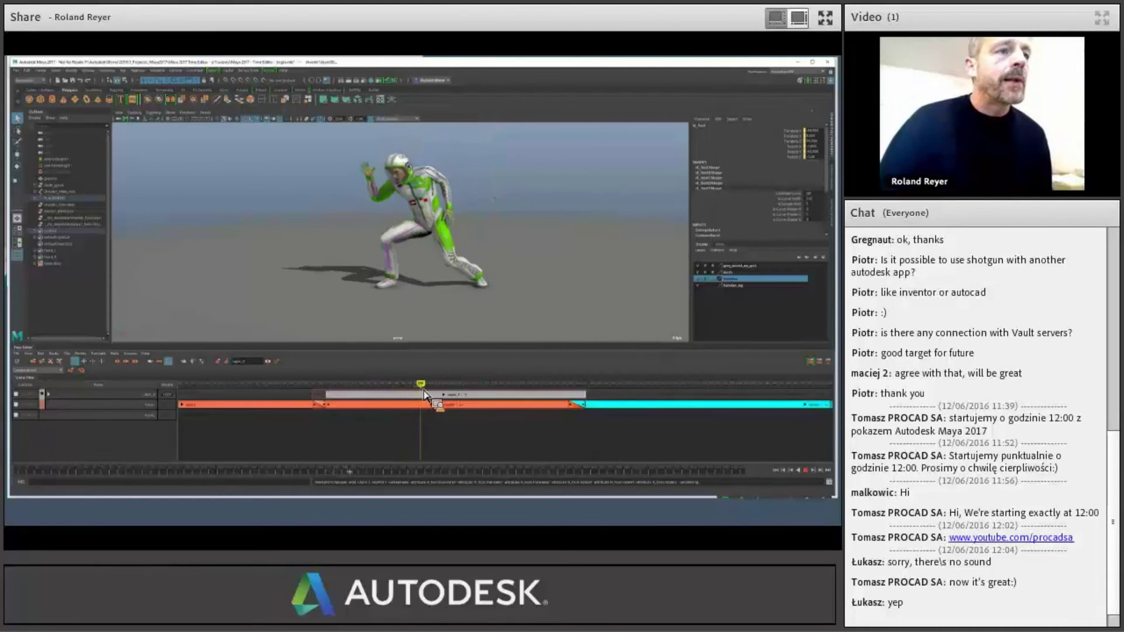
key(alt+v)
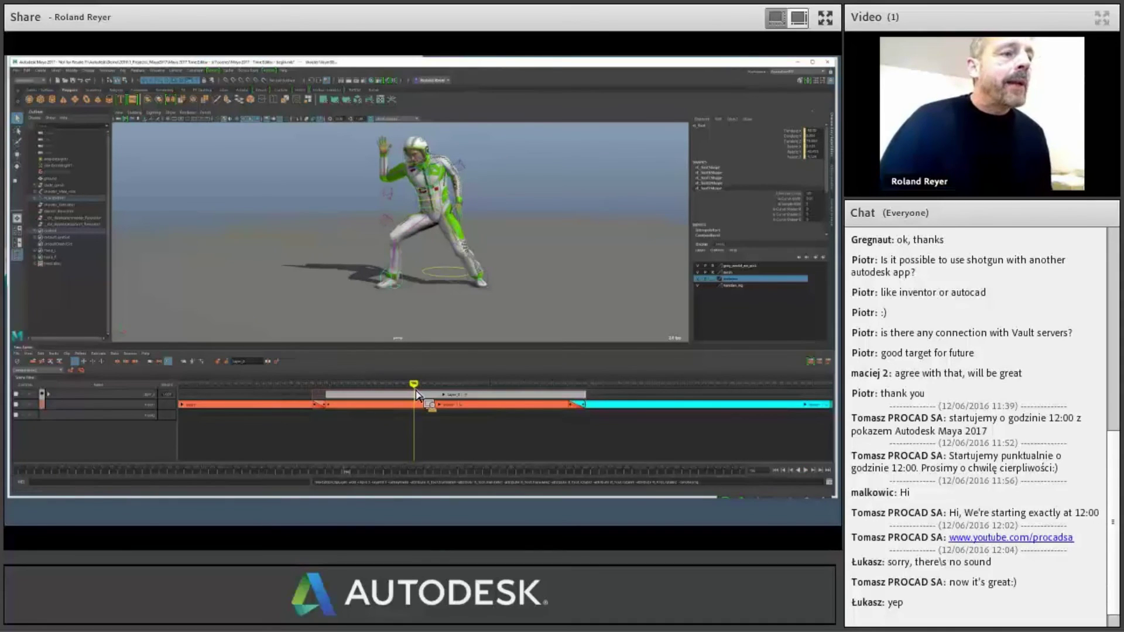
key(alt+v)
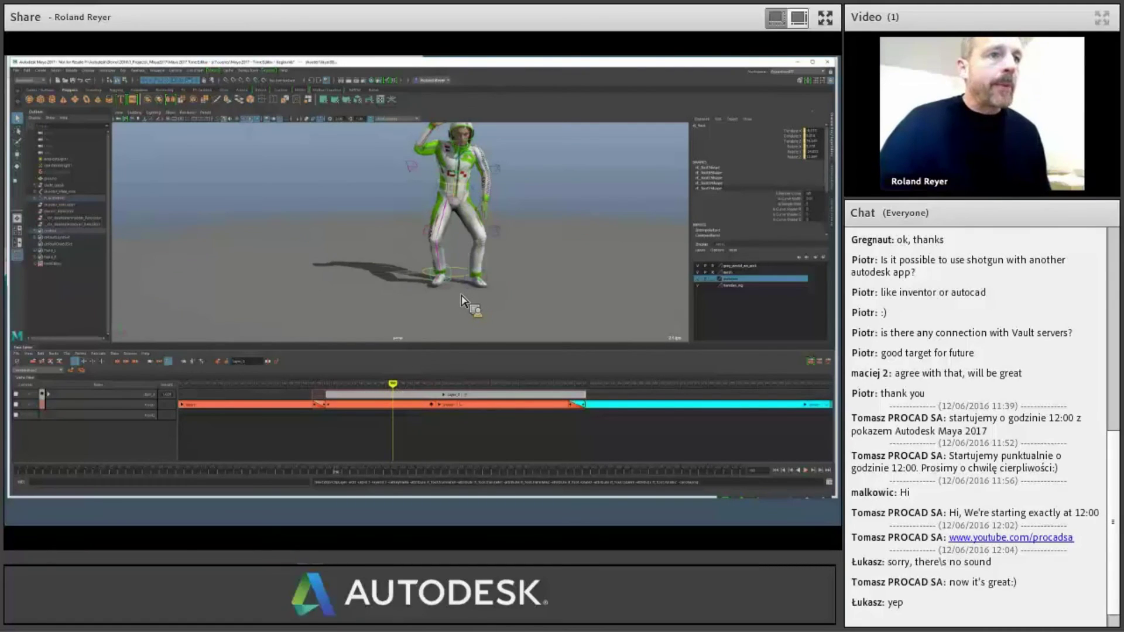
key(alt+v)
- Raise the astronaut's right foot control on the layer
drag(443, 248, 443, 228)
alt+drag(468, 308, 383, 303)
alt+right_drag(383, 303, 459, 299)
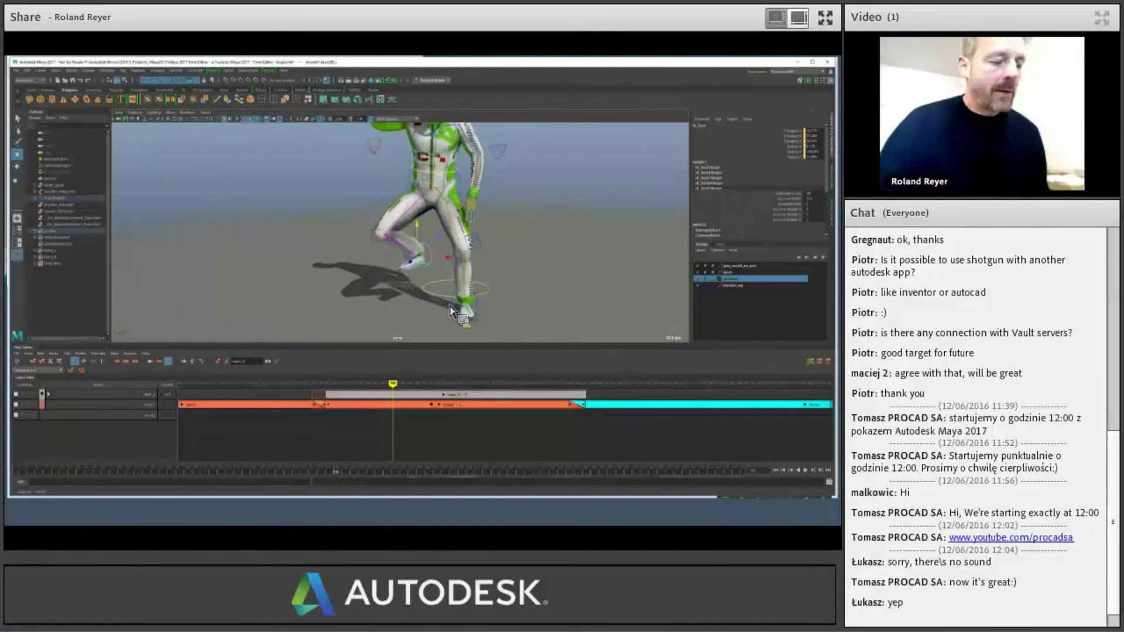
alt+drag(460, 299, 437, 298)
key(e)
key(e)
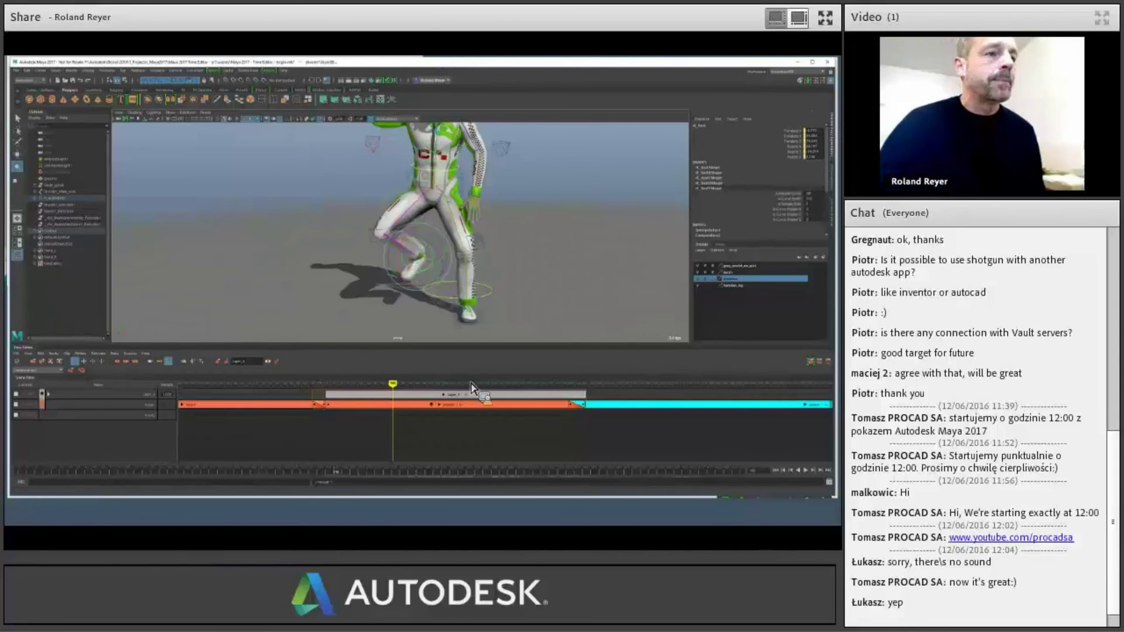
- Play back from just before the layer to check the raised foot
mouse_move(384, 384)
mouse_down()
mouse_move(364, 384)
mouse_move(437, 398)
mouse_move(387, 394)
mouse_up()
scroll(508, 449, down, 4)
scroll(511, 449, down, 1)
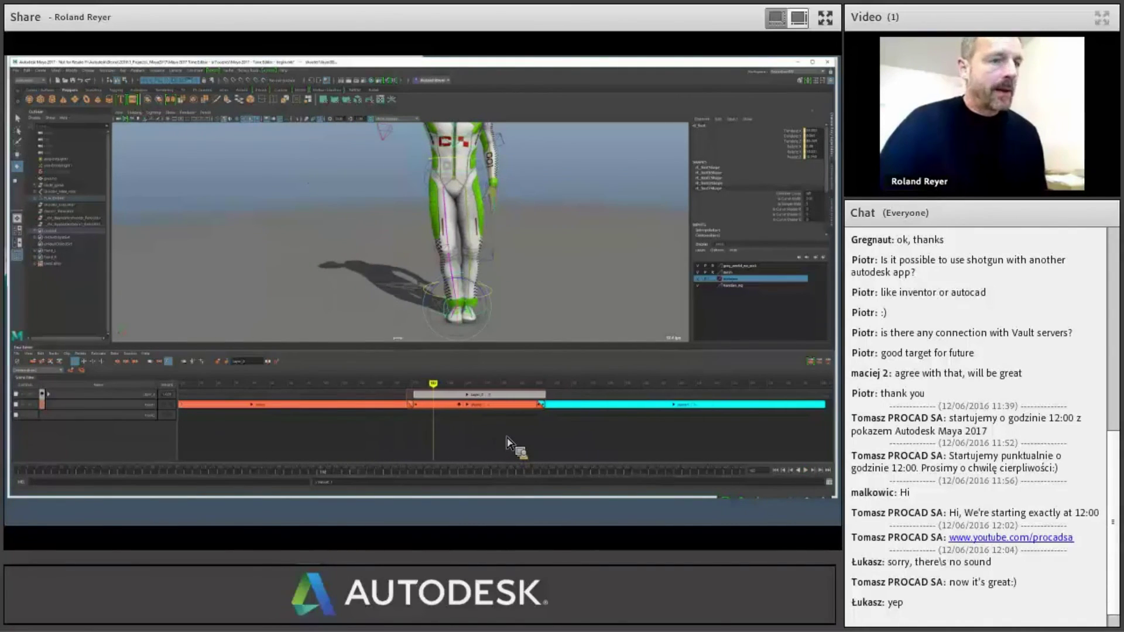
key(a)
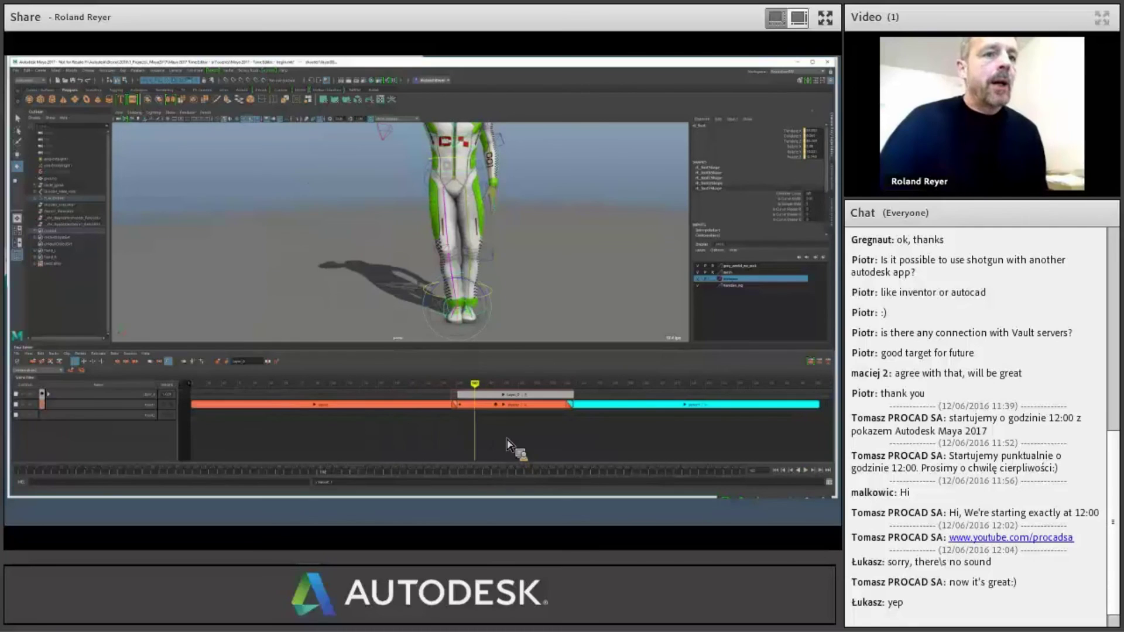
click(471, 386)
key(alt+v)
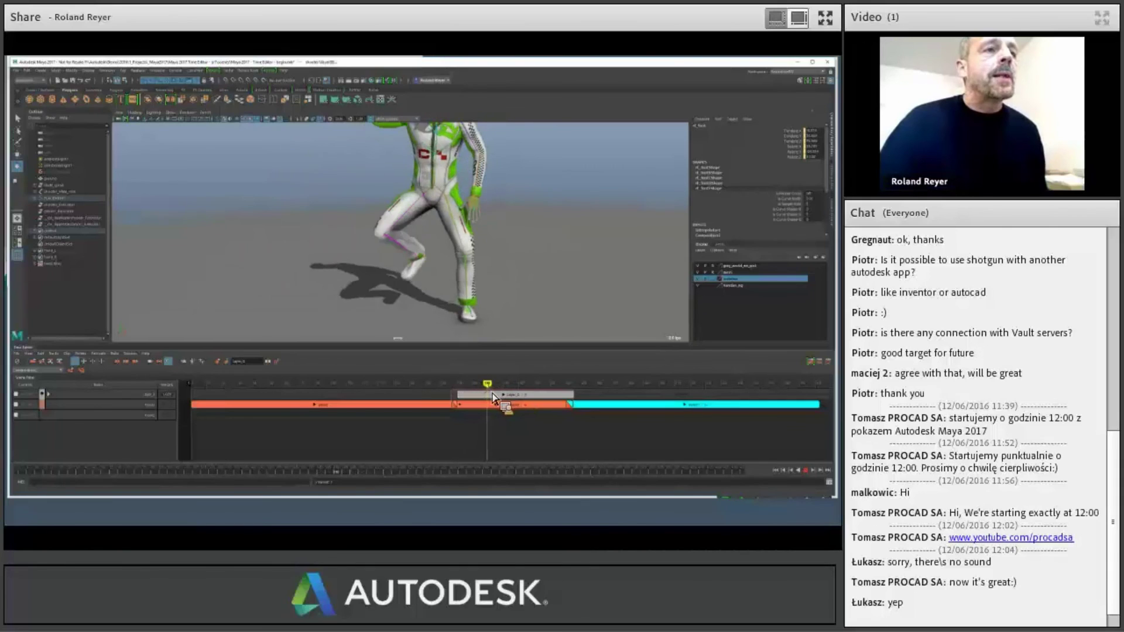
key(alt+v)
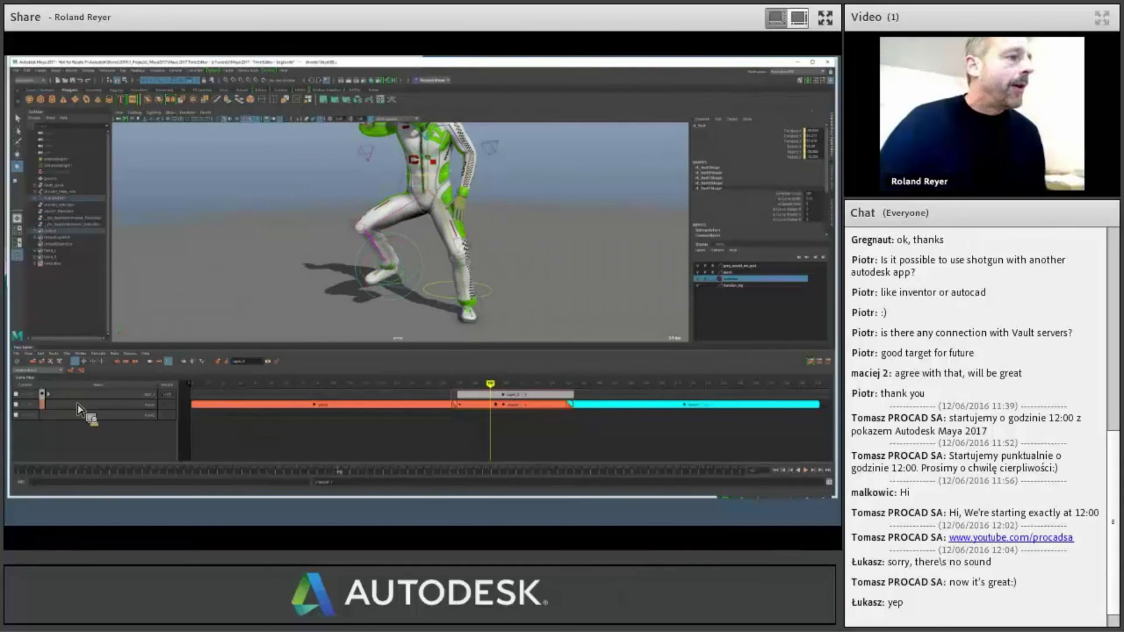
click(52, 371)
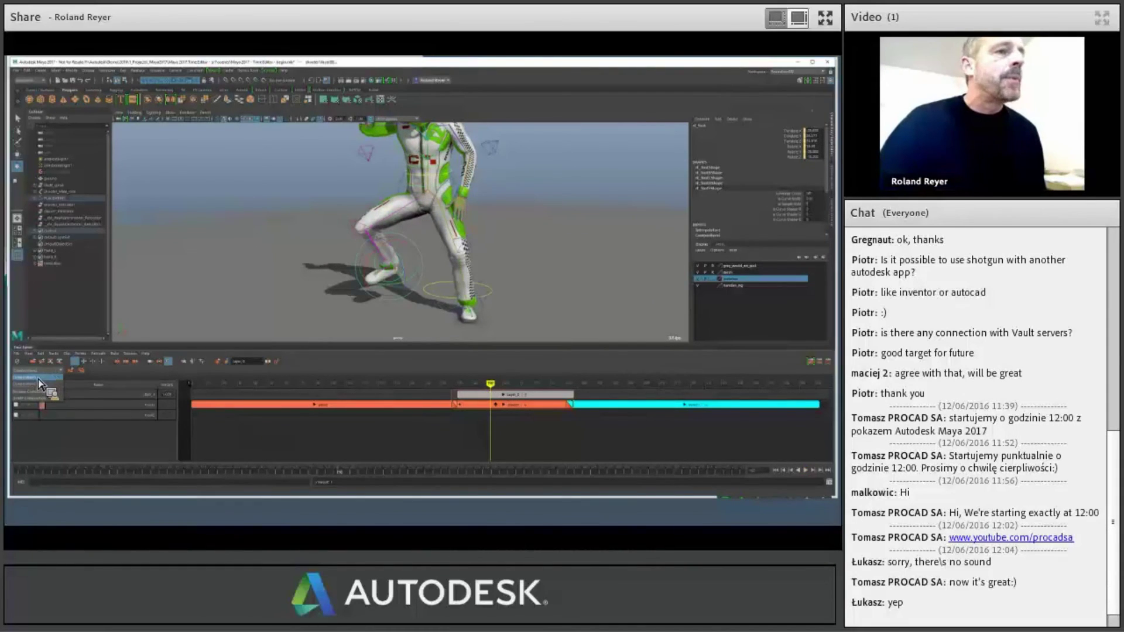
click(37, 378)
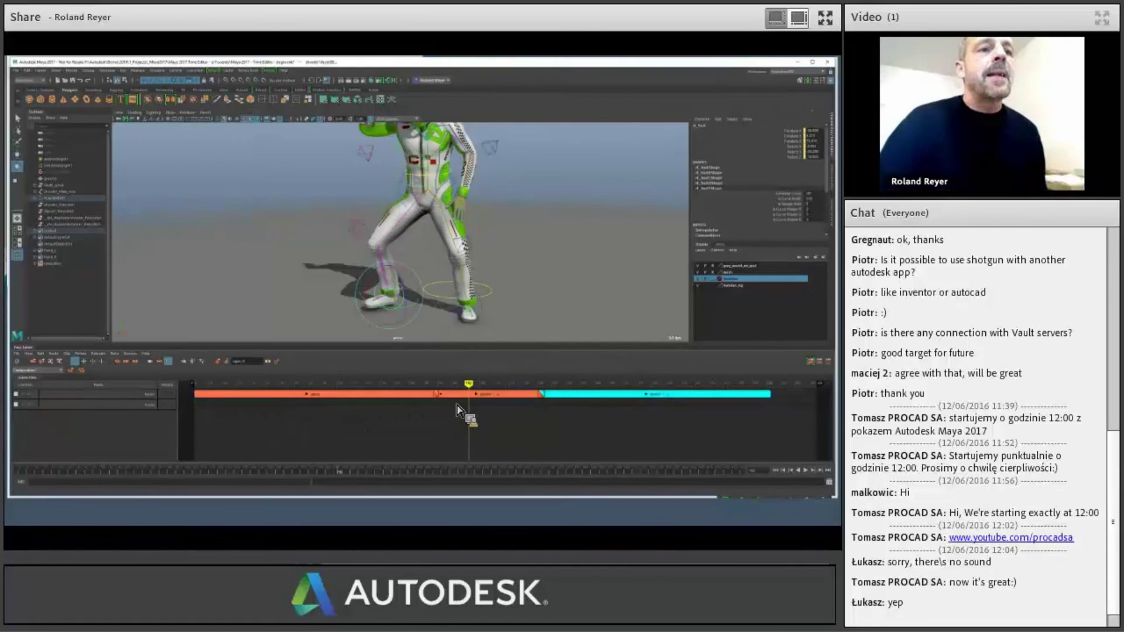
drag(470, 384, 505, 401)
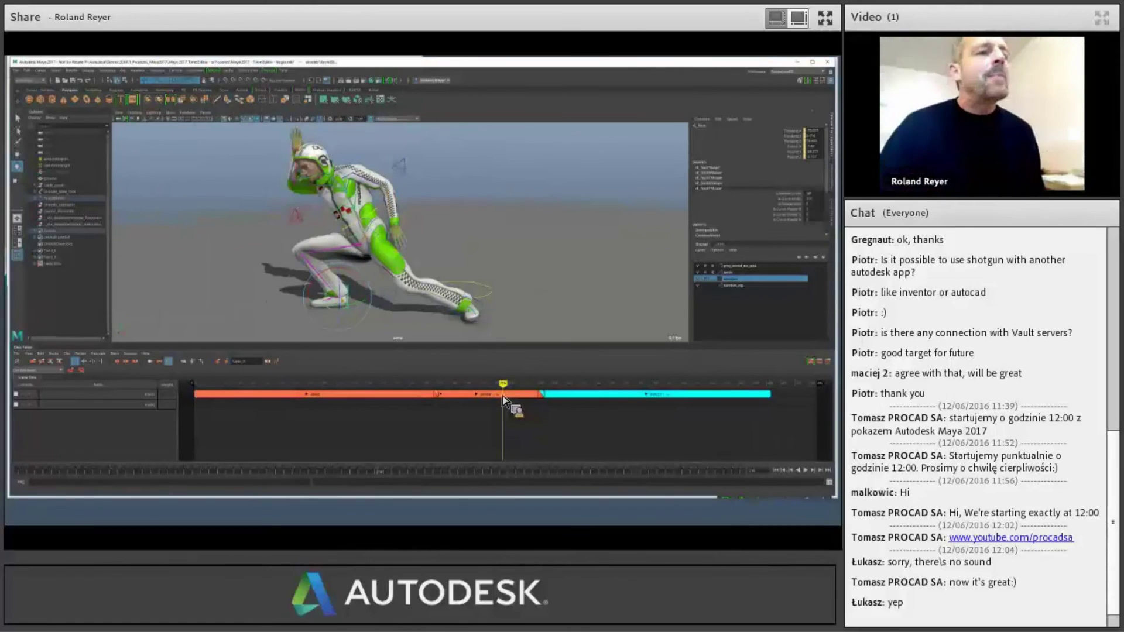
click(34, 371)
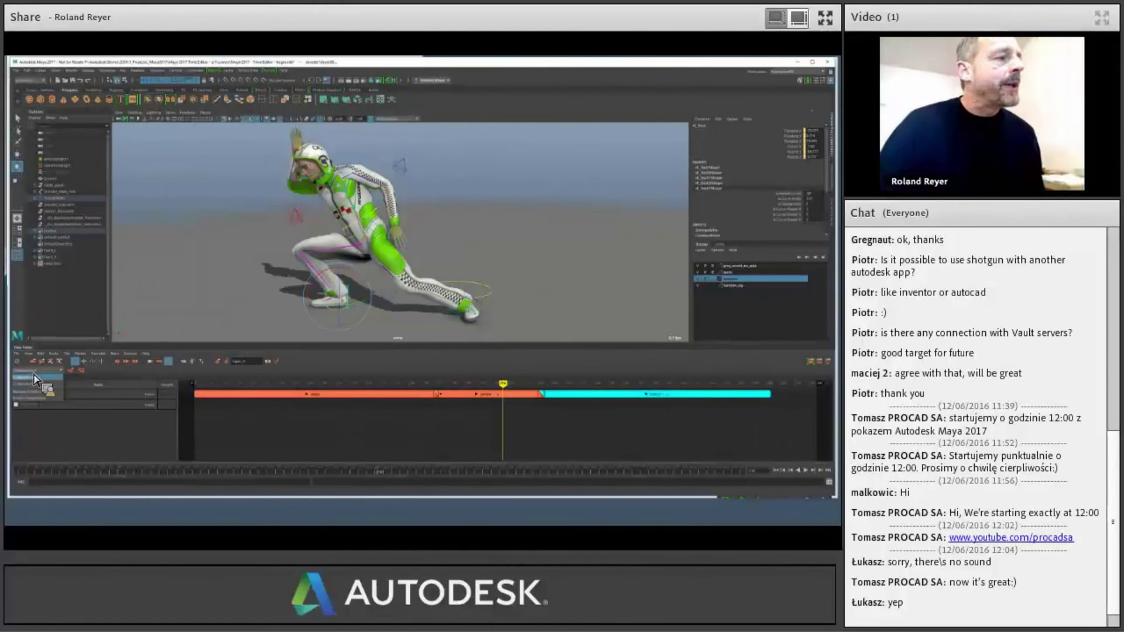
click(39, 384)
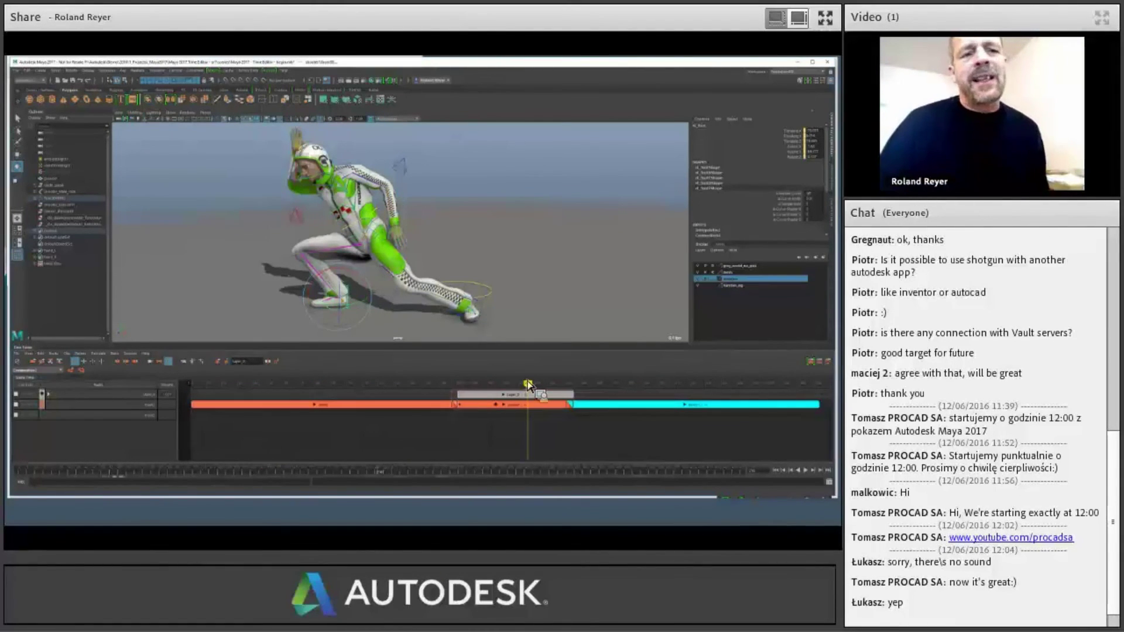
drag(532, 391, 492, 399)
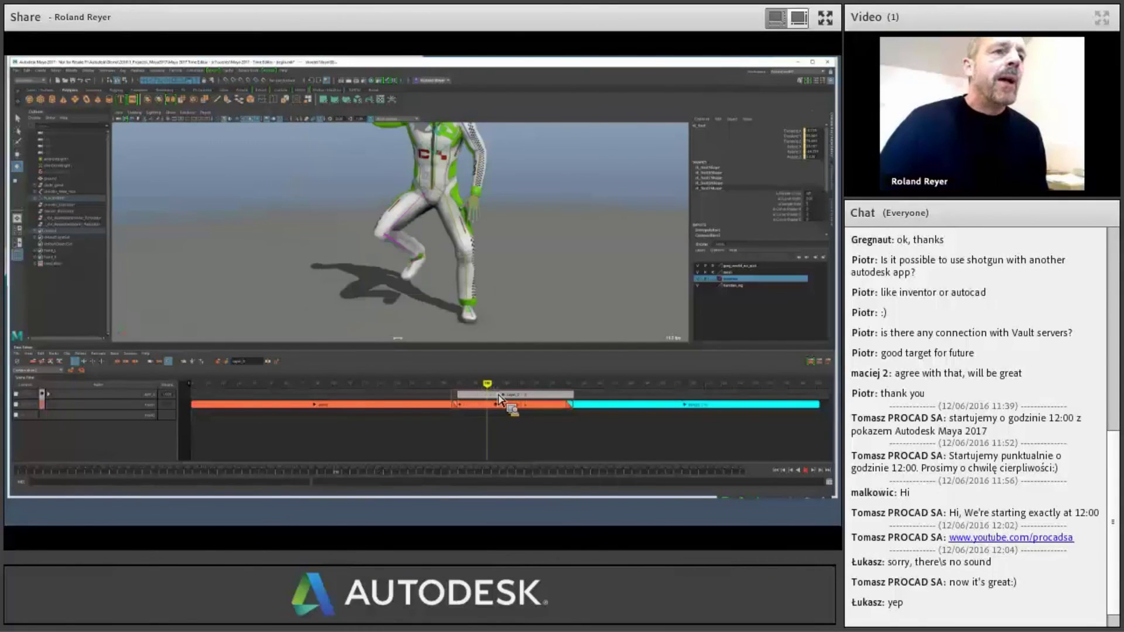
click(480, 403)
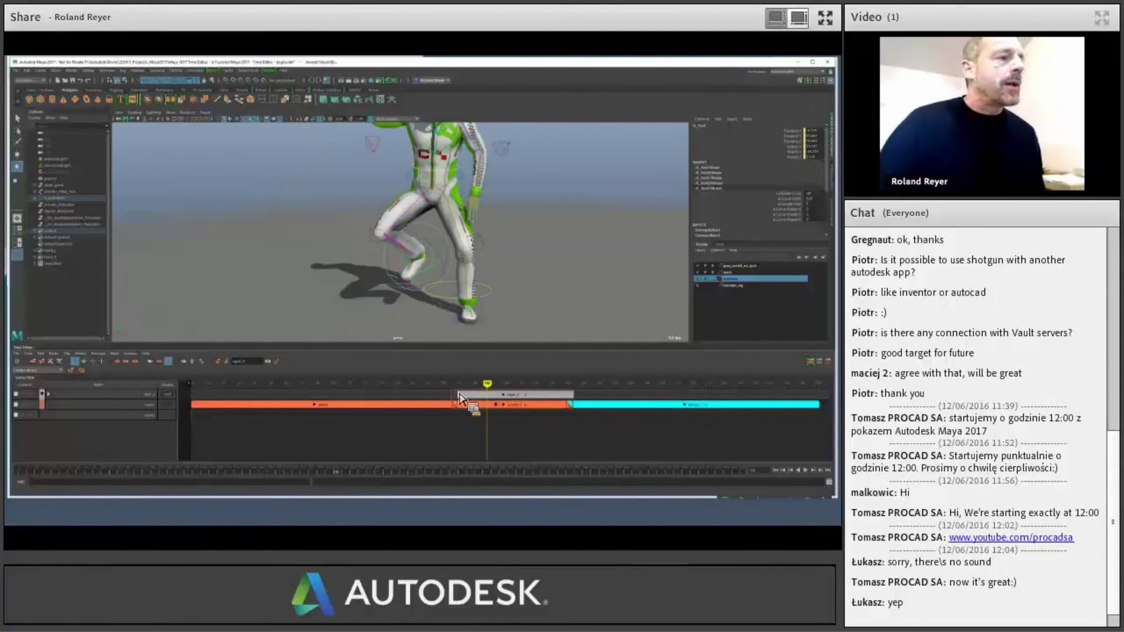
click(24, 396)
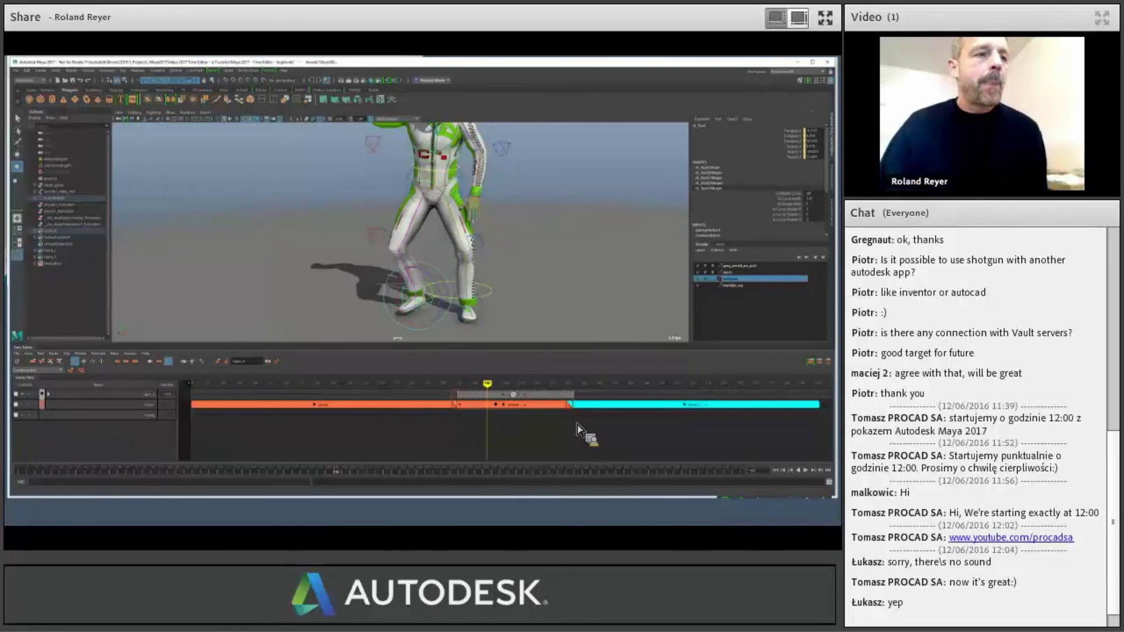
click(25, 395)
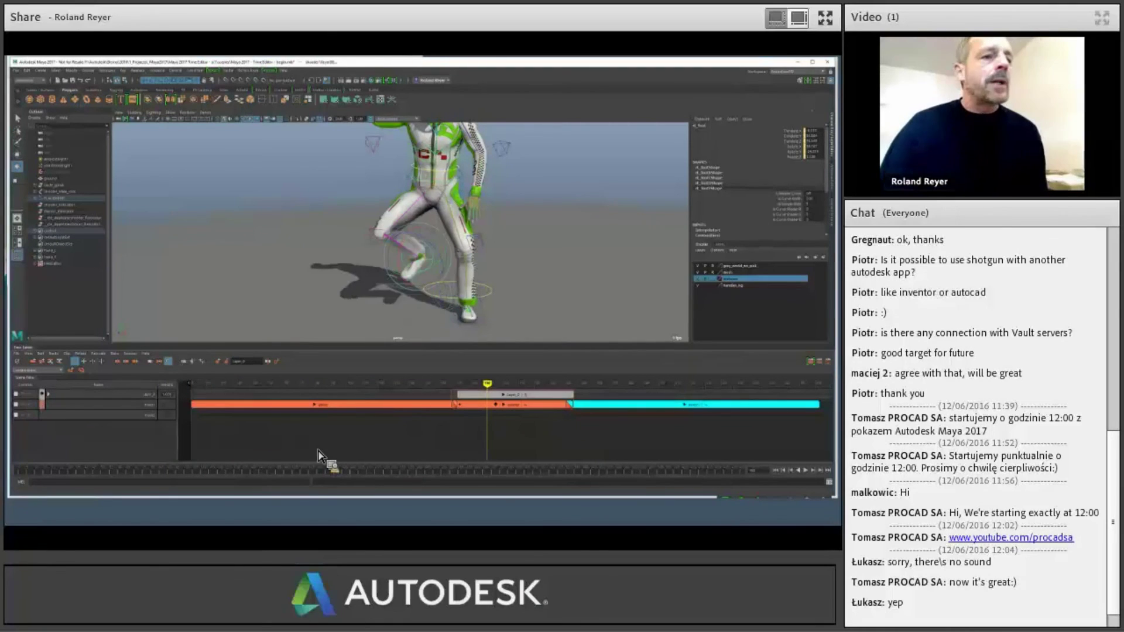
scroll(563, 427, down, 5)
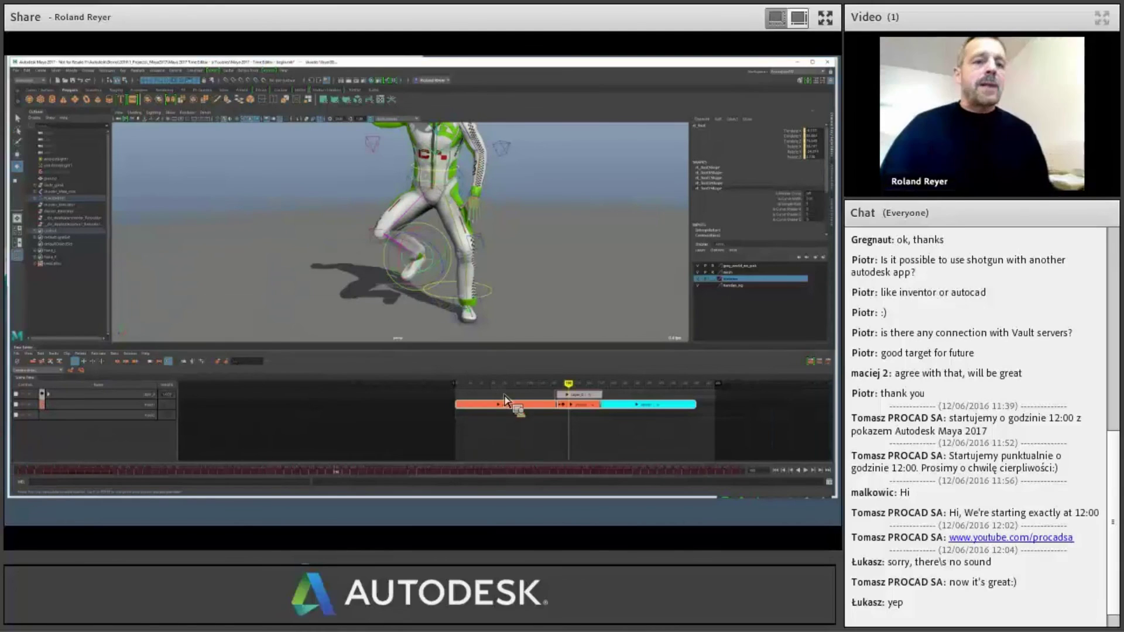
- Group the clips into a Group clip as a trial, then undo the grouping
key(ctrl+g)
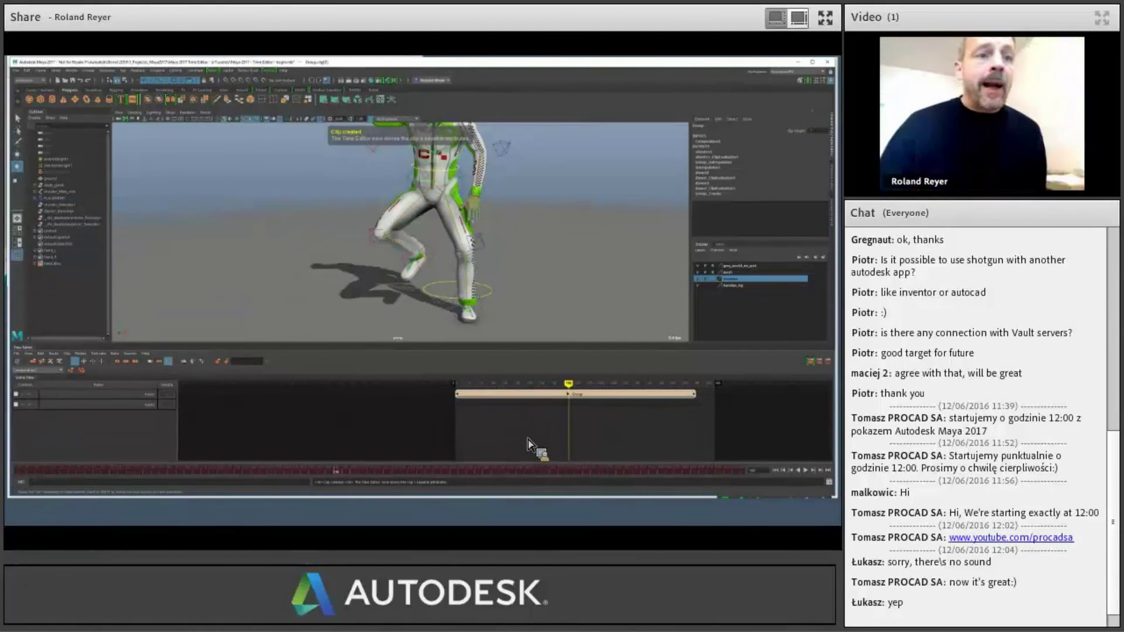
scroll(554, 451, up, 3)
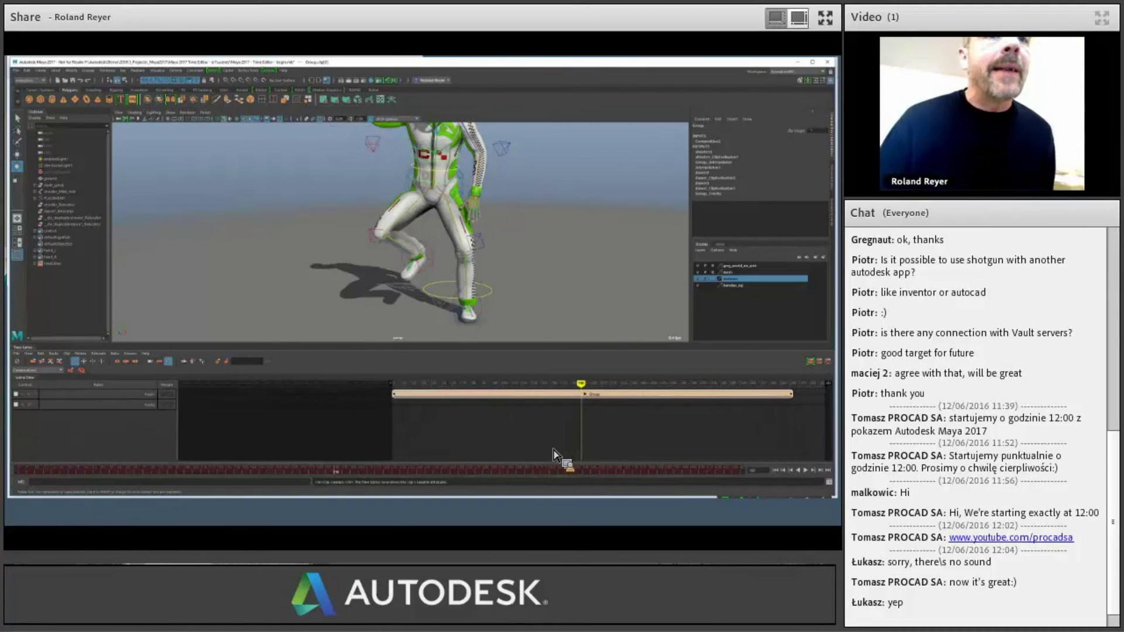
alt+middle_drag(627, 447, 571, 438)
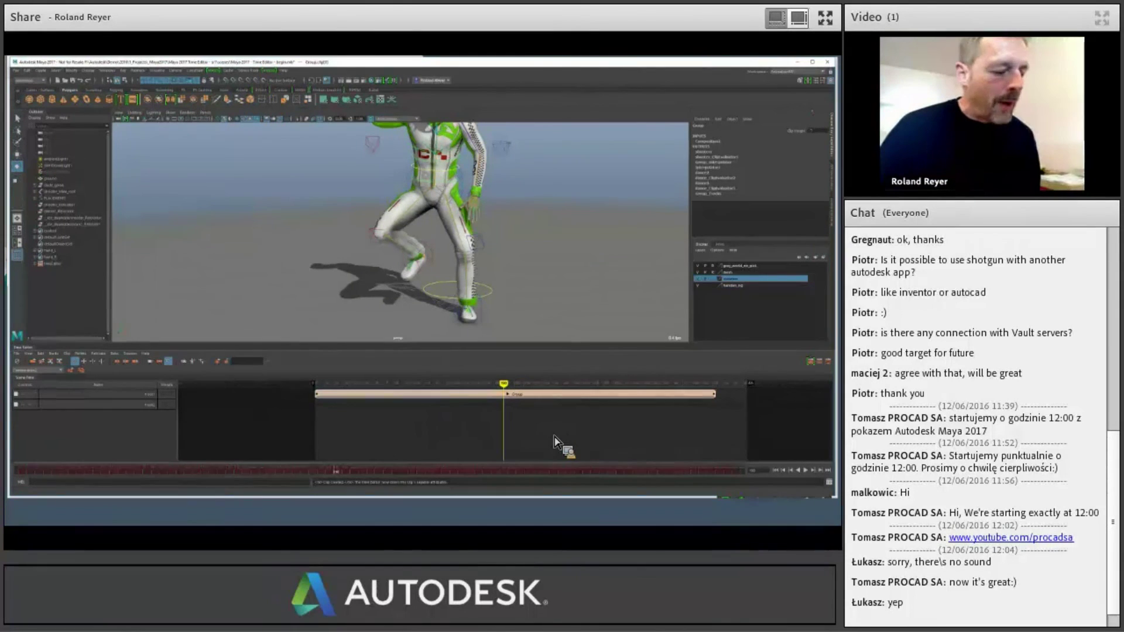
key(ctrl+z)
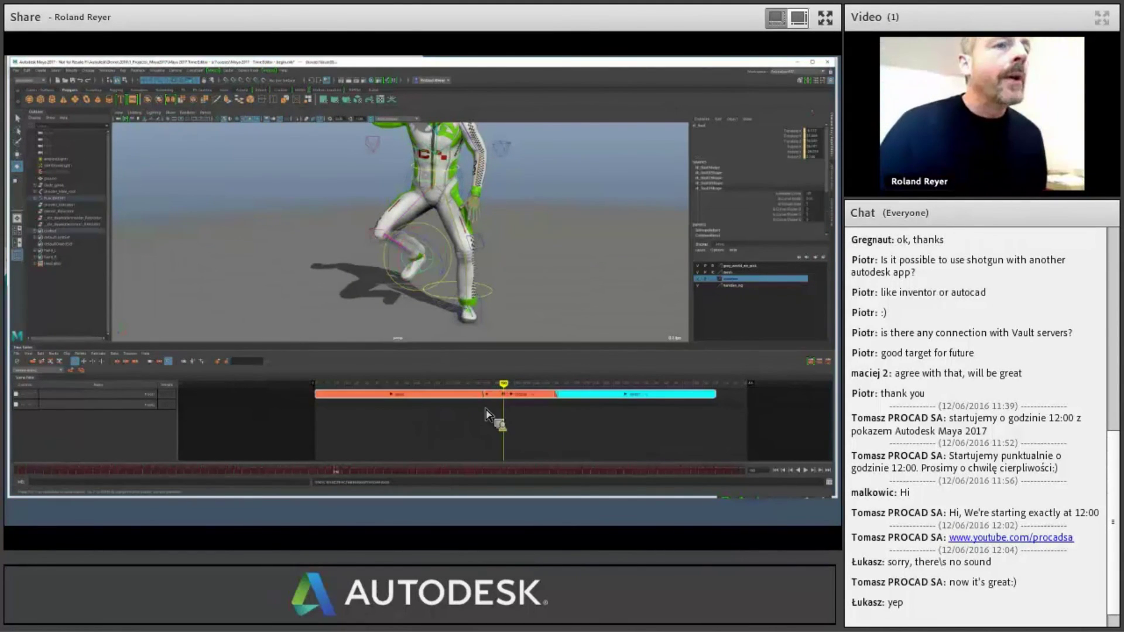
- Move the middle clip back onto its layer track, clear the selection, and open the Bake options
click(507, 398)
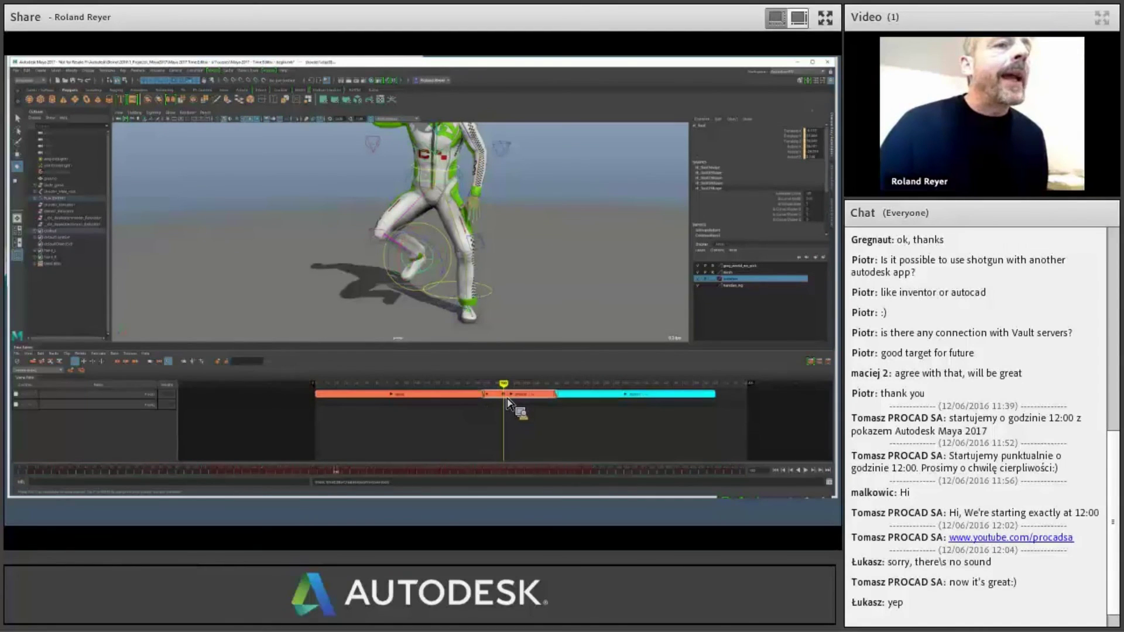
drag(507, 401, 507, 398)
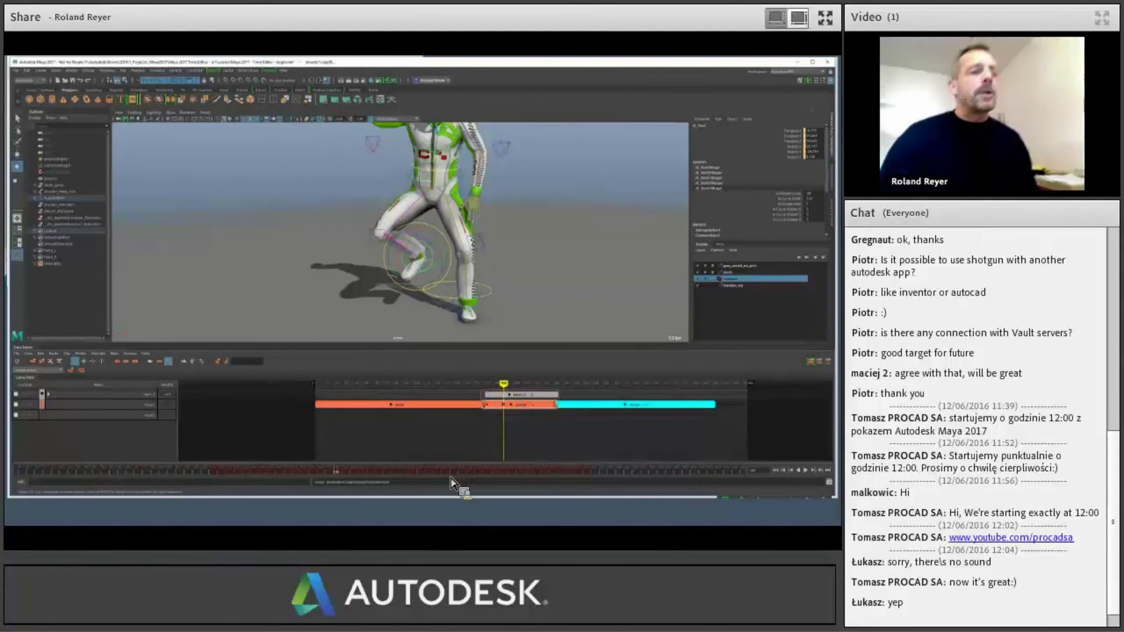
drag(703, 433, 310, 385)
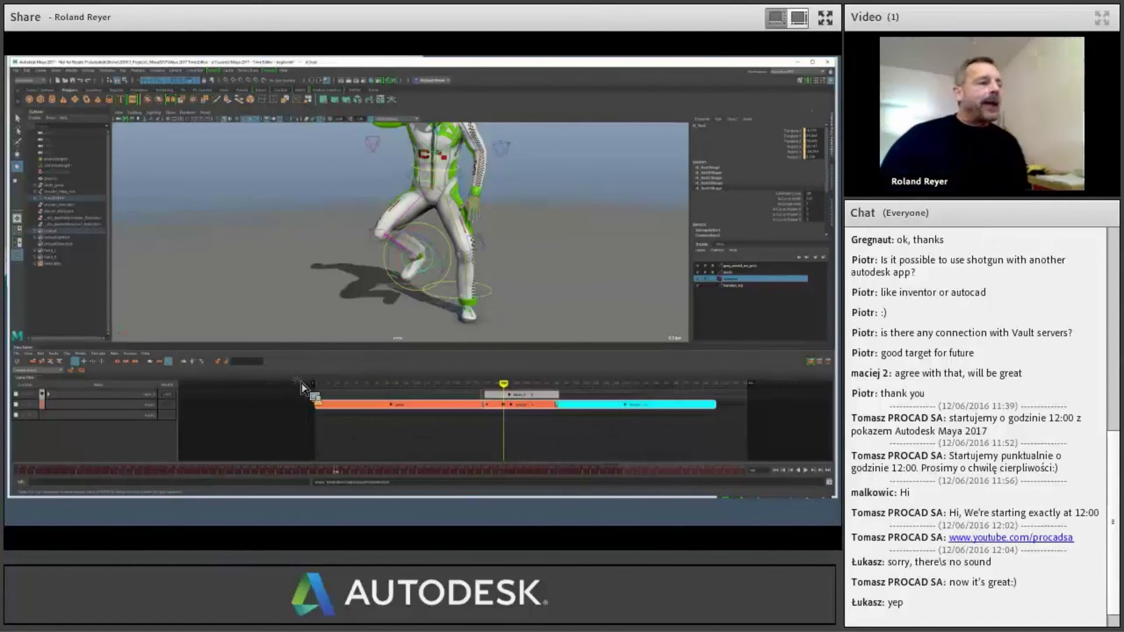
click(115, 354)
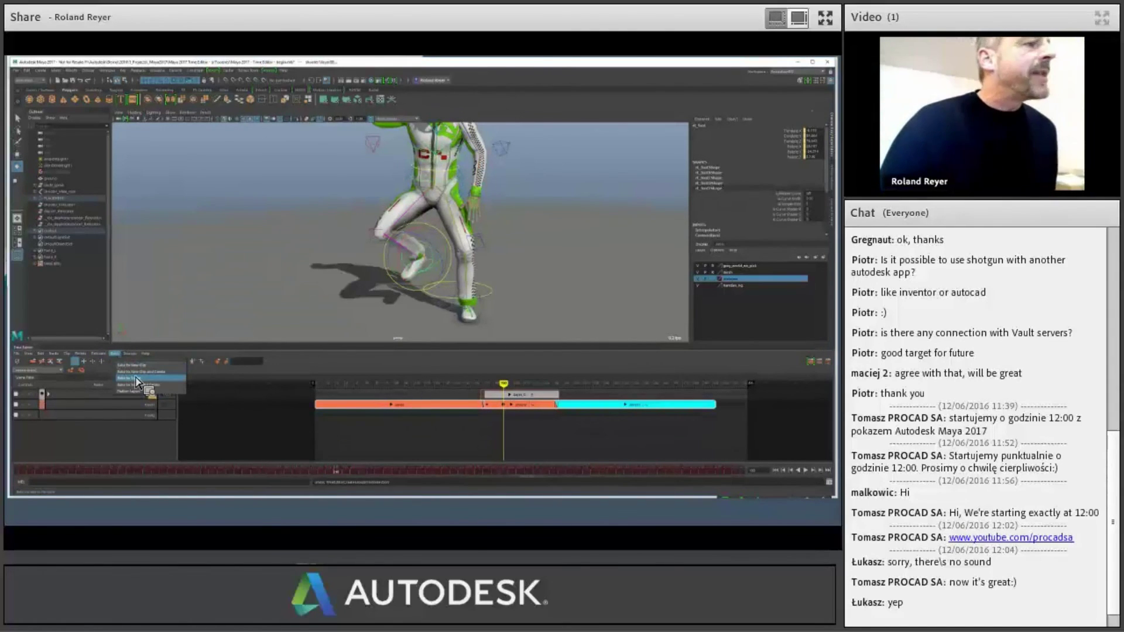
- Bake all astronaut clips to one new clip, then scrub it to watch the character stand up
click(137, 379)
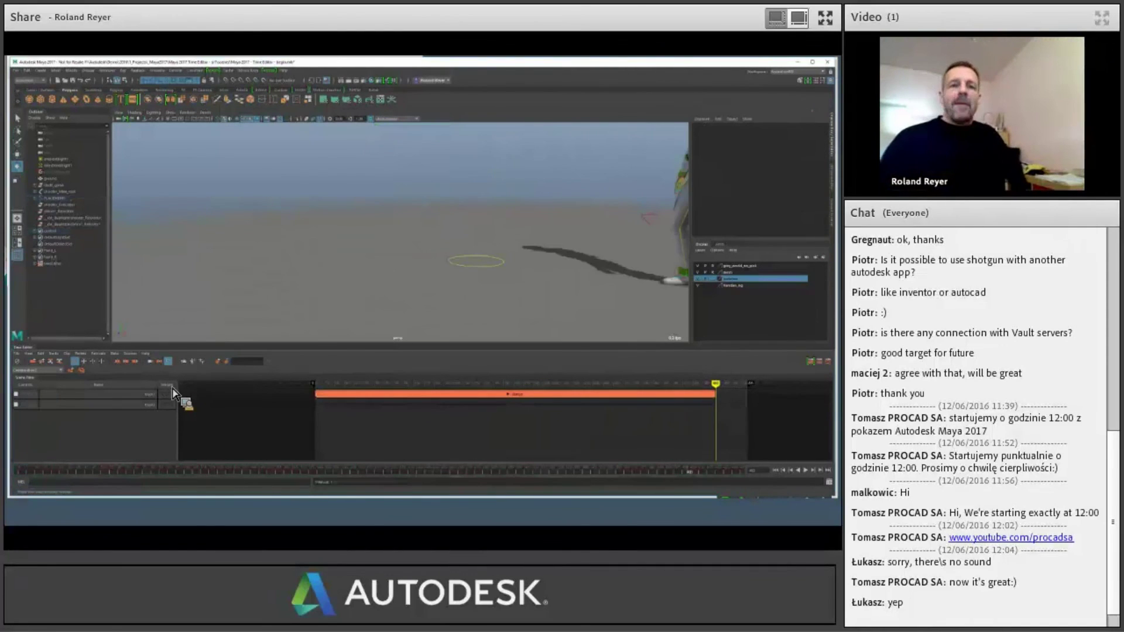
drag(715, 385, 522, 400)
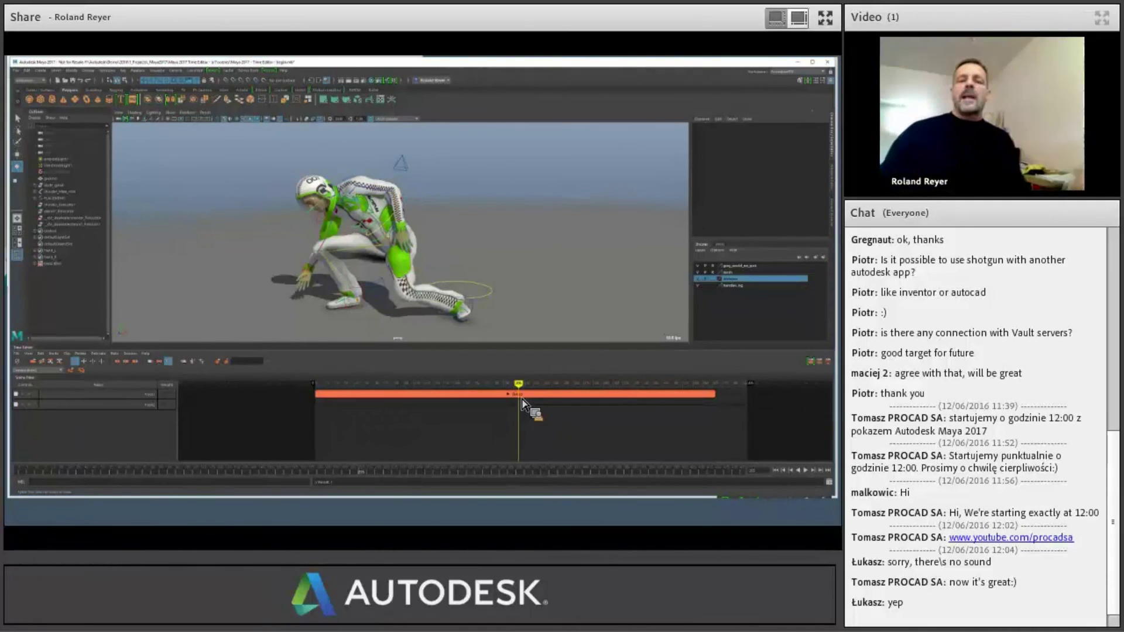
scroll(465, 442, up, 2)
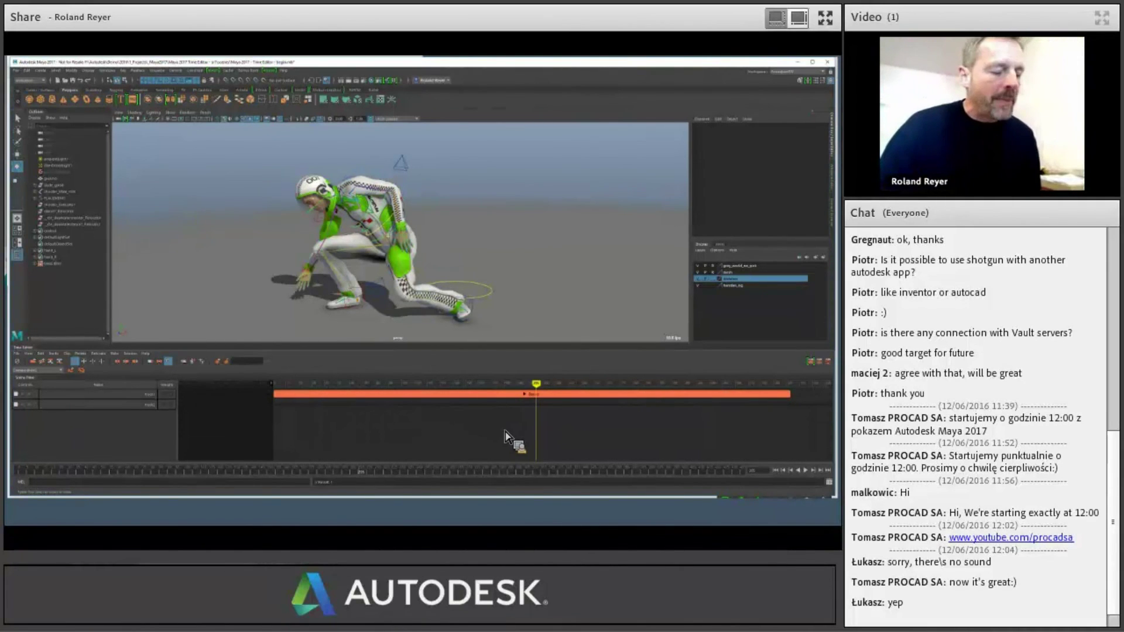
alt+middle_drag(515, 431, 454, 430)
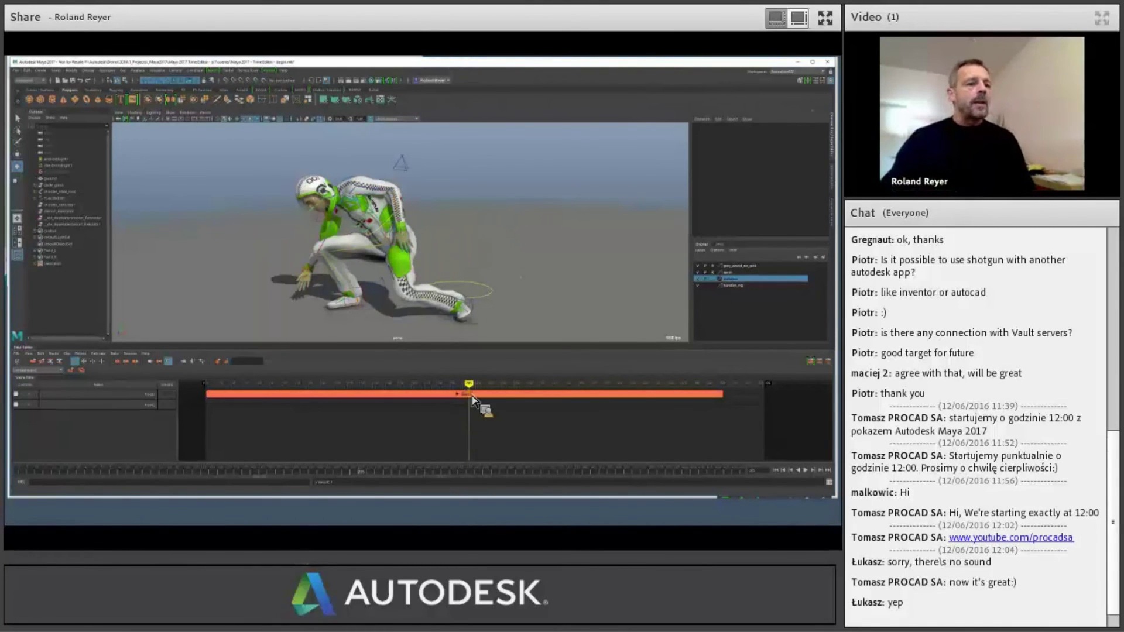
drag(469, 385, 398, 391)
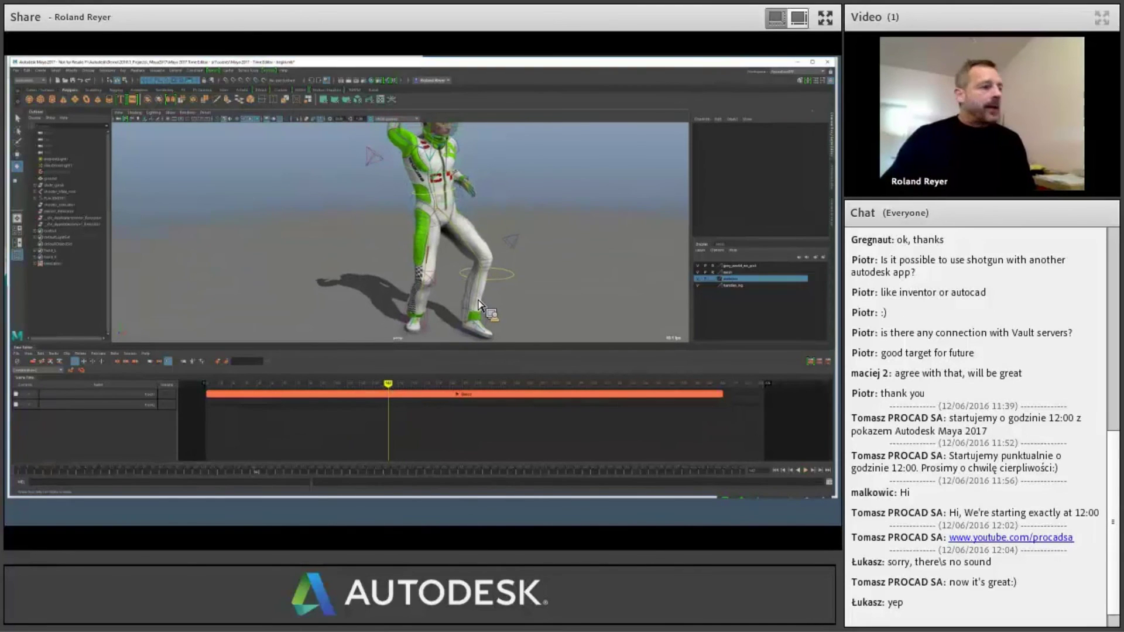
- Bake the orange clip to scene keyframes and delete it from the Time Editor
click(114, 354)
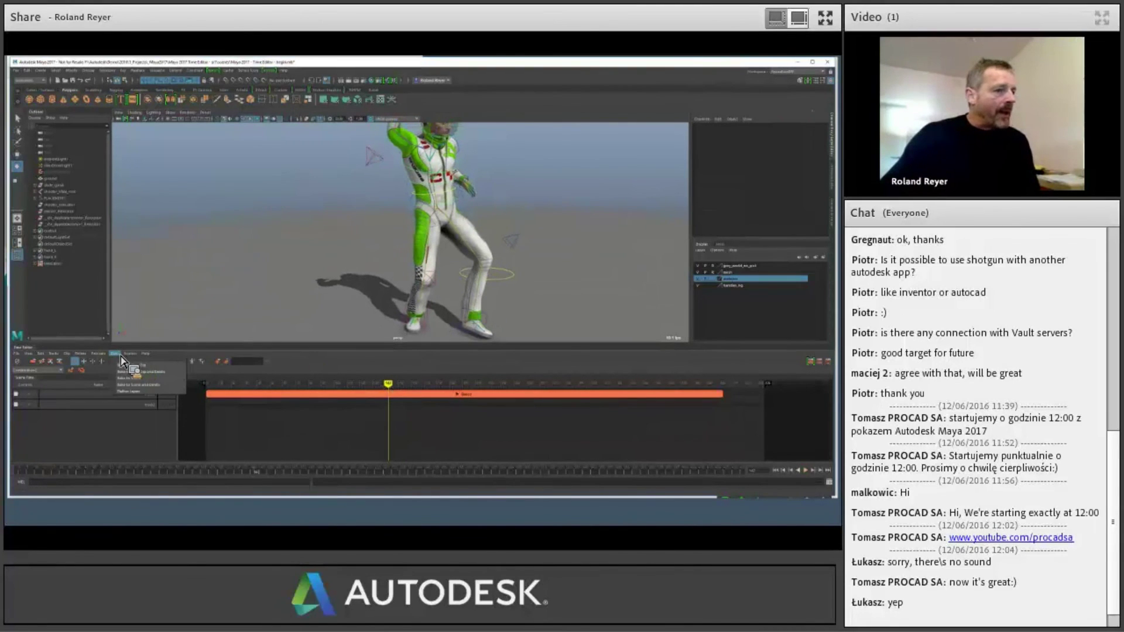
click(235, 395)
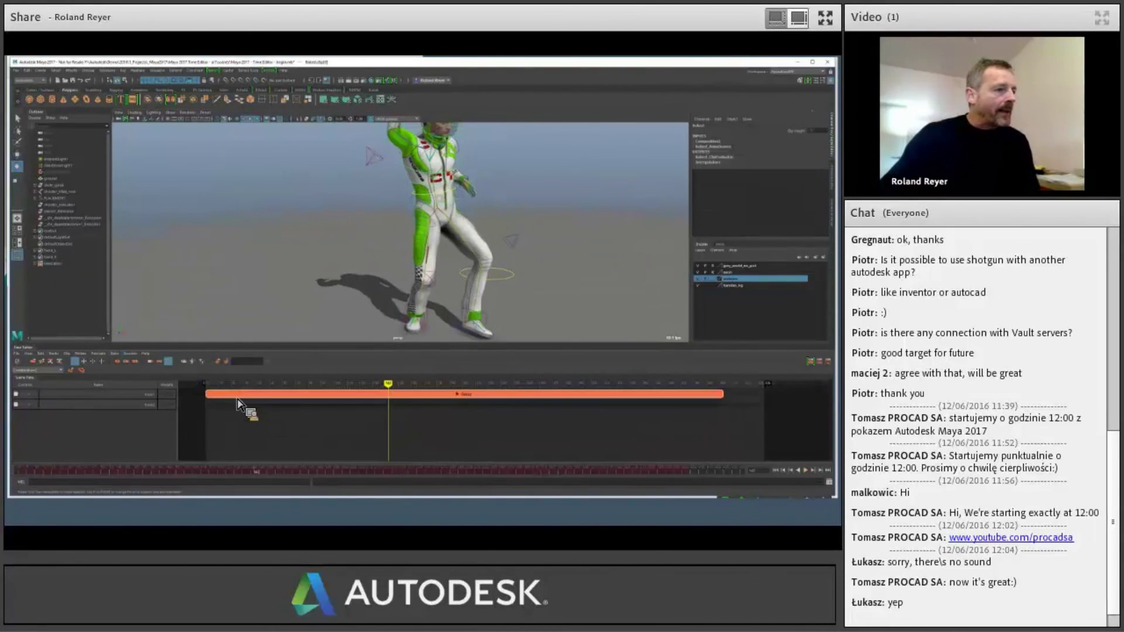
click(115, 354)
click(139, 385)
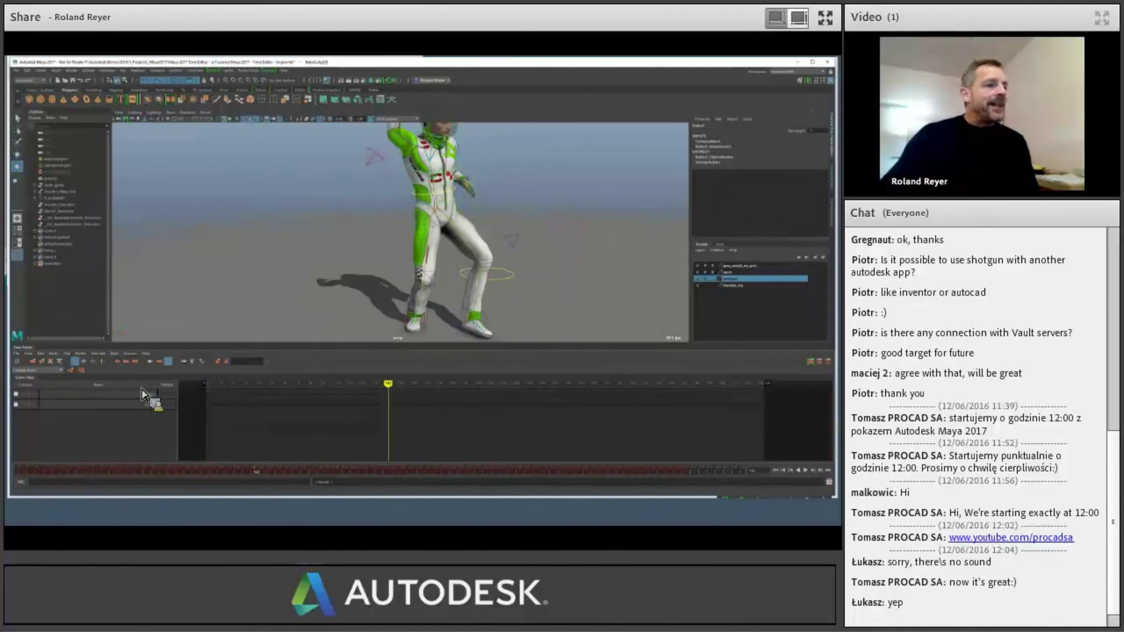
- Show the pelvis control's baked keyframe curves framed in the Graph Editor
click(815, 363)
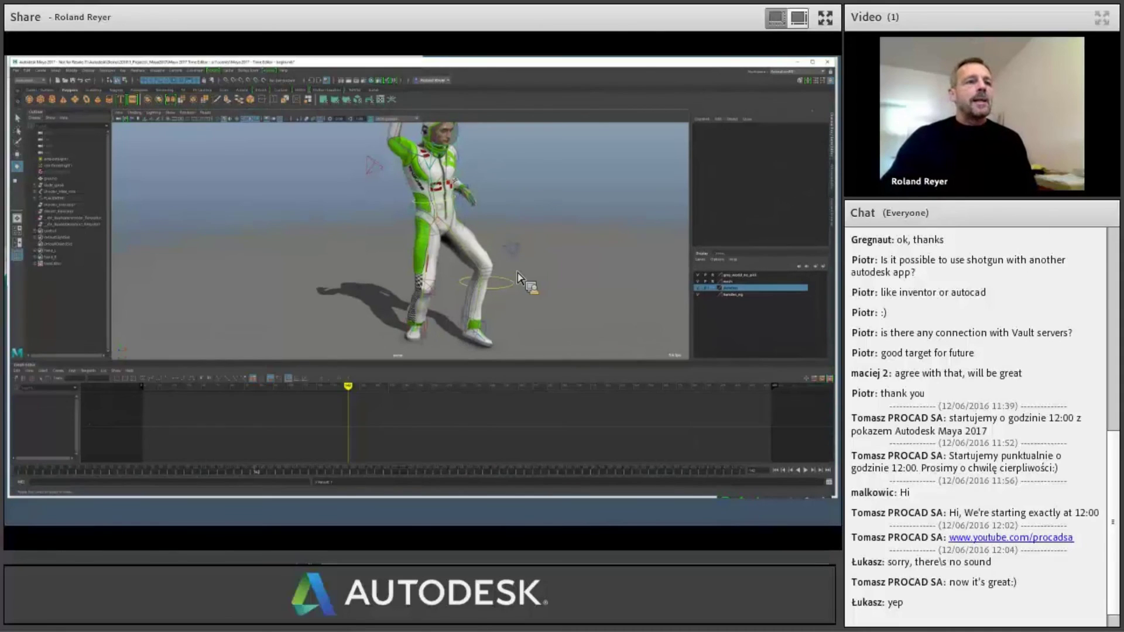
click(415, 196)
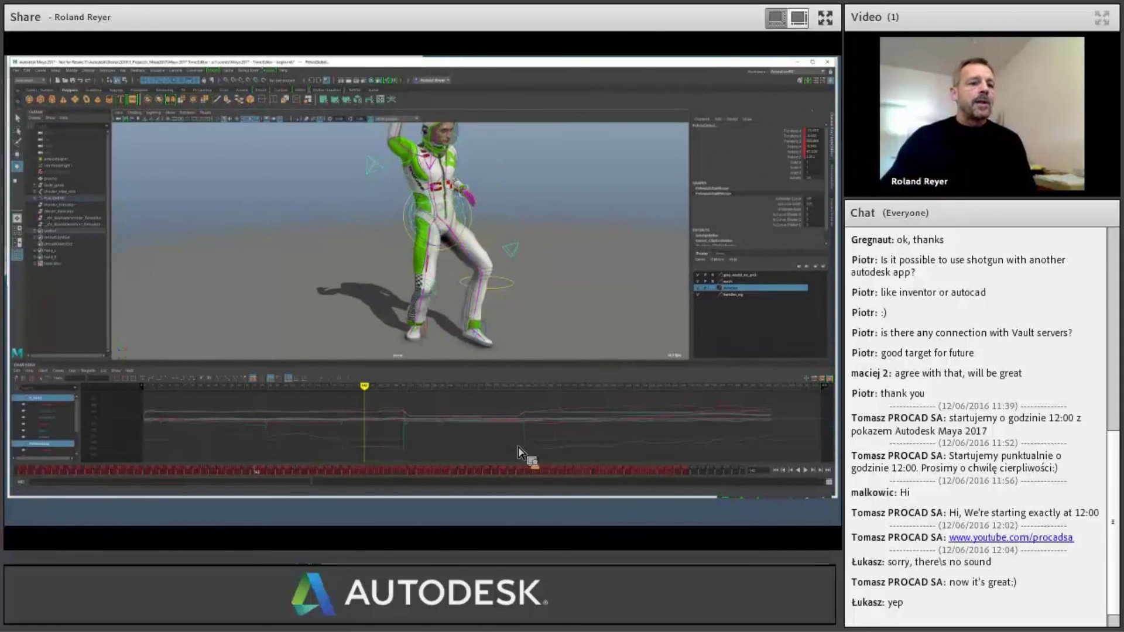
key(f)
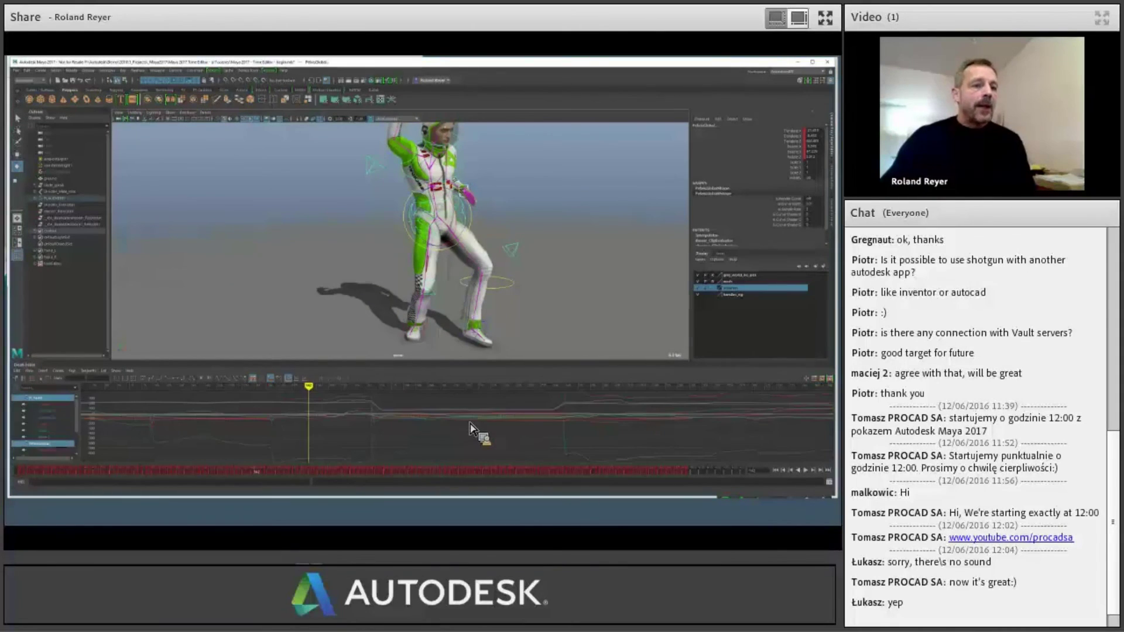
scroll(462, 406, up, 6)
alt+middle_drag(485, 419, 611, 400)
scroll(530, 410, down, 2)
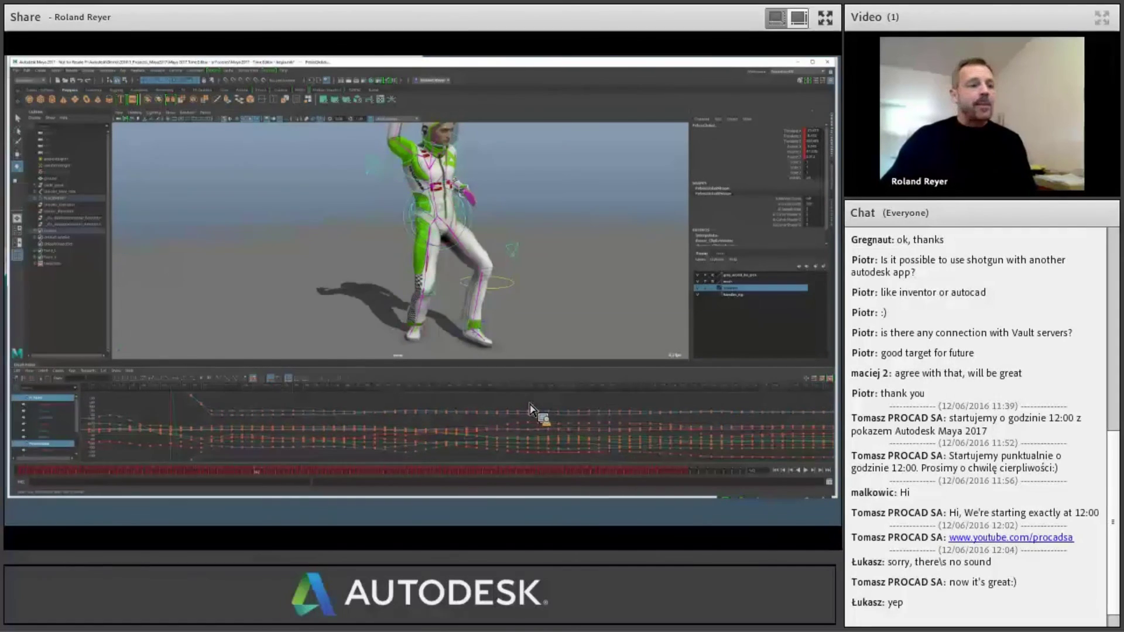
scroll(533, 416, down, 3)
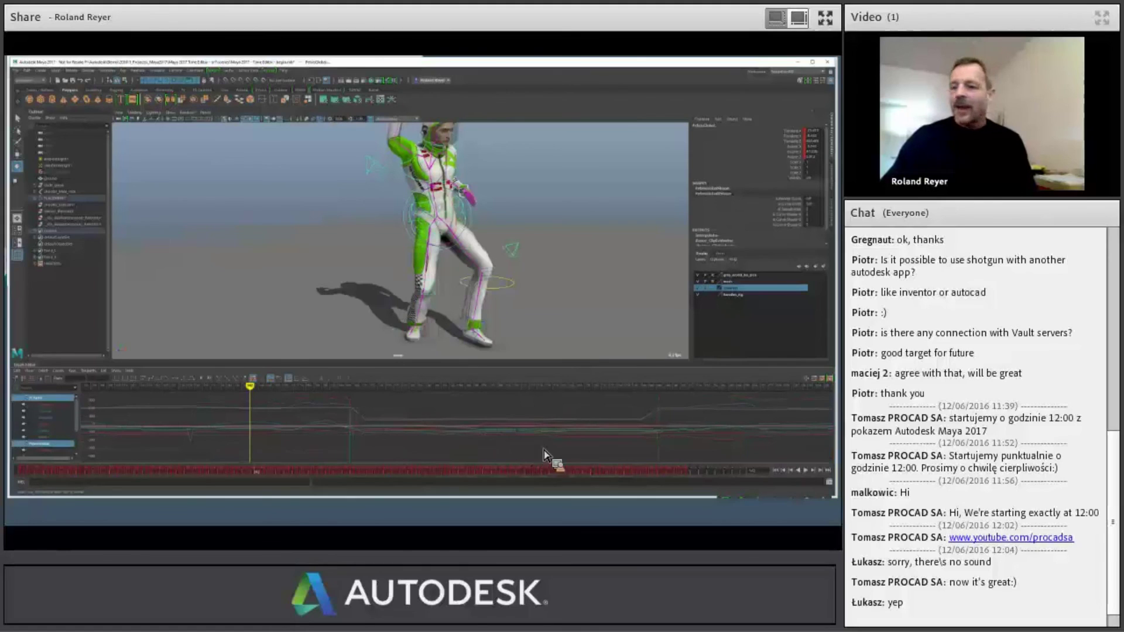